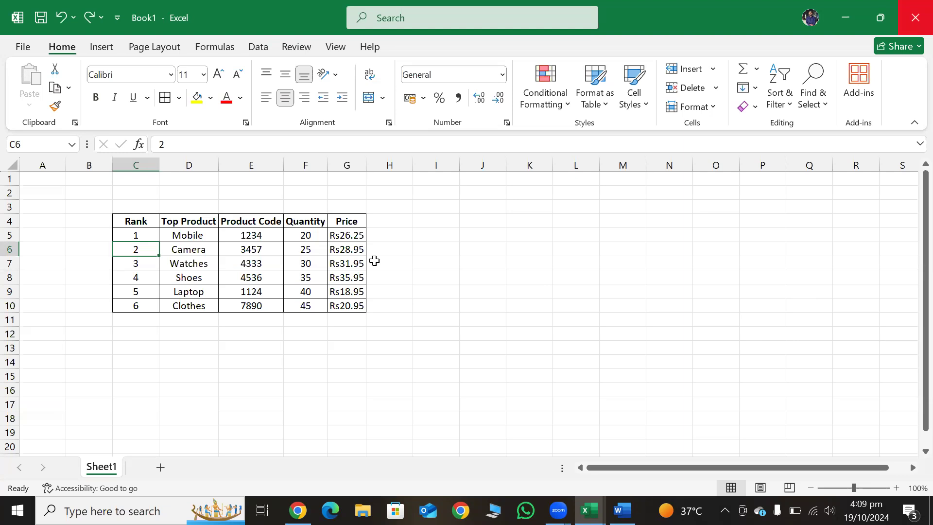
pyautogui.click(549, 107)
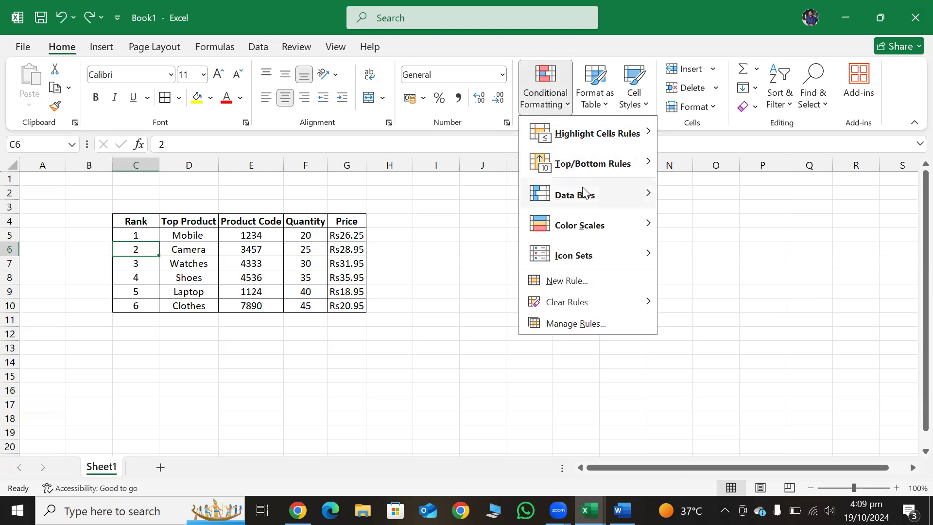
pyautogui.moveTo(583, 185)
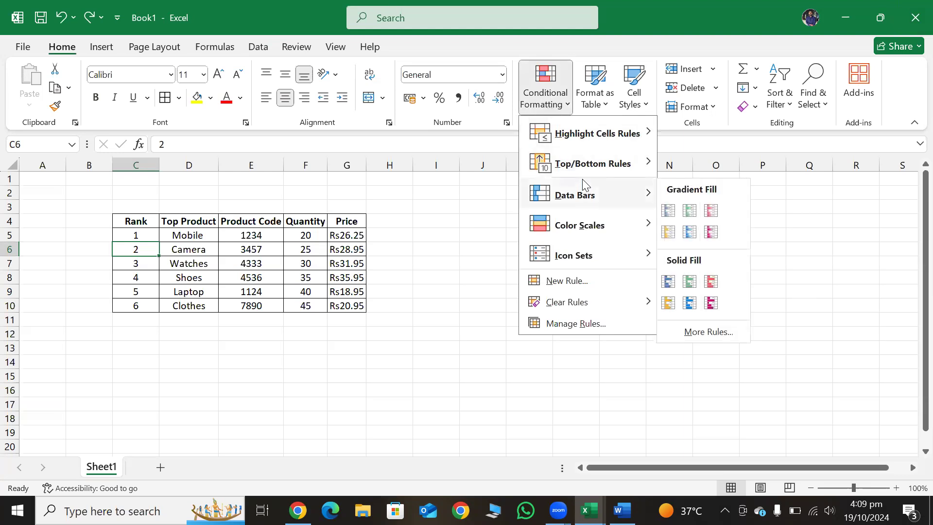
pyautogui.click(471, 212)
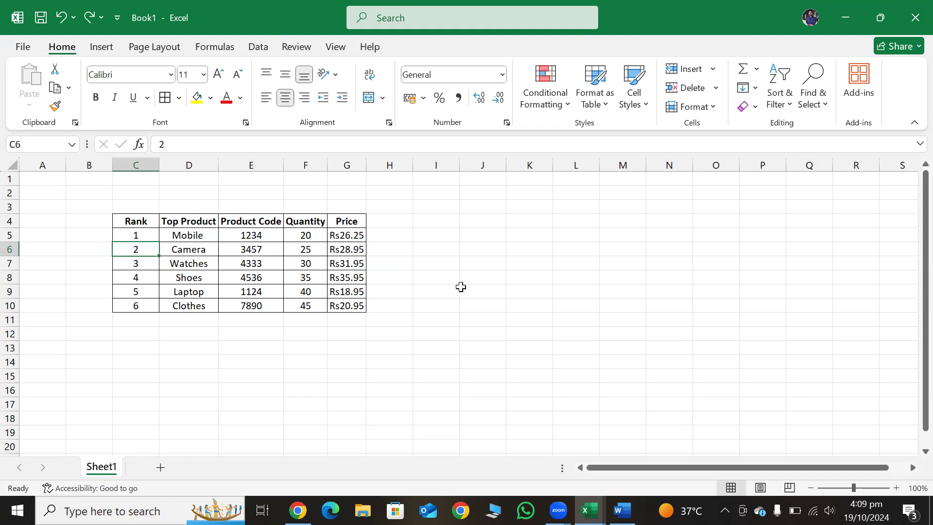
# - Go through the column headings of the product table, starting from Rank
pyautogui.click(137, 221)
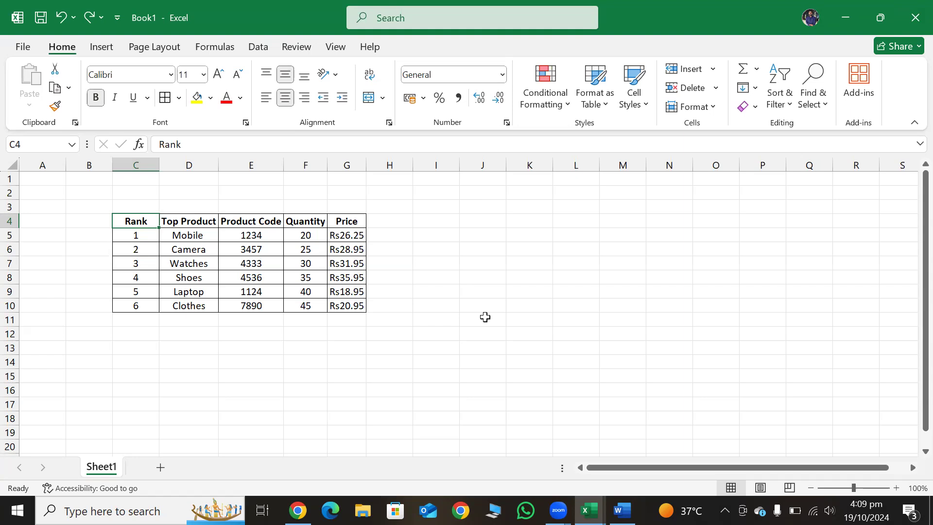
pyautogui.press('Right')
pyautogui.press('Right')
pyautogui.press('Right')
pyautogui.press('Right')
pyautogui.press('Left')
pyautogui.press('Left')
pyautogui.press('Left')
pyautogui.press('Right')
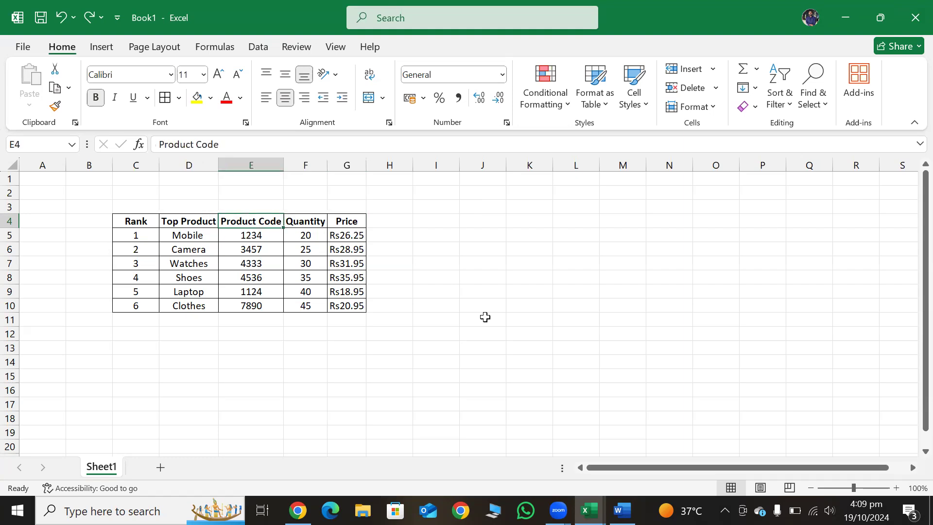
pyautogui.press('Left')
pyautogui.press('Left')
# - Look through the entries in the Rank column and return to its heading
pyautogui.press('Down')
pyautogui.press('Down')
pyautogui.press('Down')
pyautogui.press('Up')
pyautogui.press('Up')
pyautogui.press('Down')
pyautogui.press('Down')
pyautogui.press('Down')
pyautogui.press('Down')
pyautogui.press('Down')
pyautogui.press('Up')
pyautogui.press('Up')
pyautogui.press('Up')
pyautogui.press('Up')
pyautogui.press('Up')
pyautogui.press('Up')
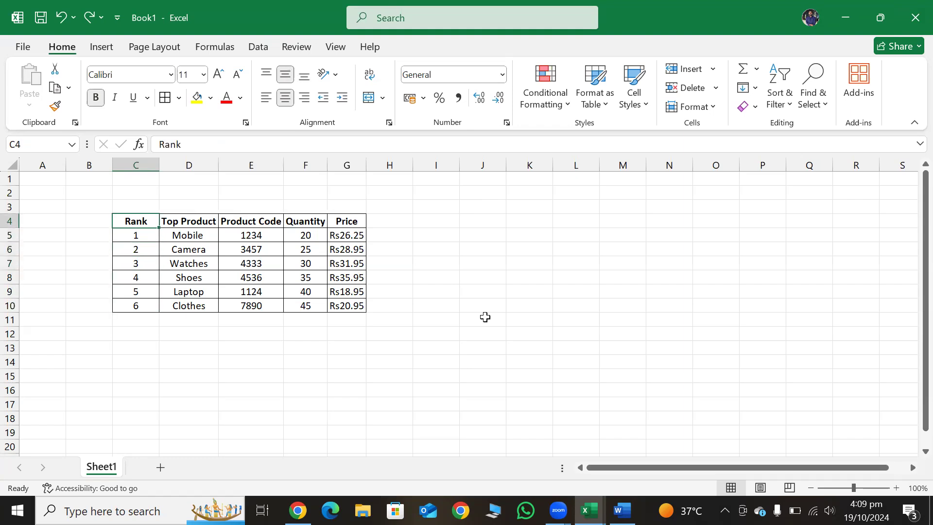
# - Examine the Top Product, Product Code, Quantity and Price headings and the first rows of data under them
pyautogui.press('Right')
pyautogui.press('Right')
pyautogui.press('Left')
pyautogui.press('Left')
pyautogui.press('Left')
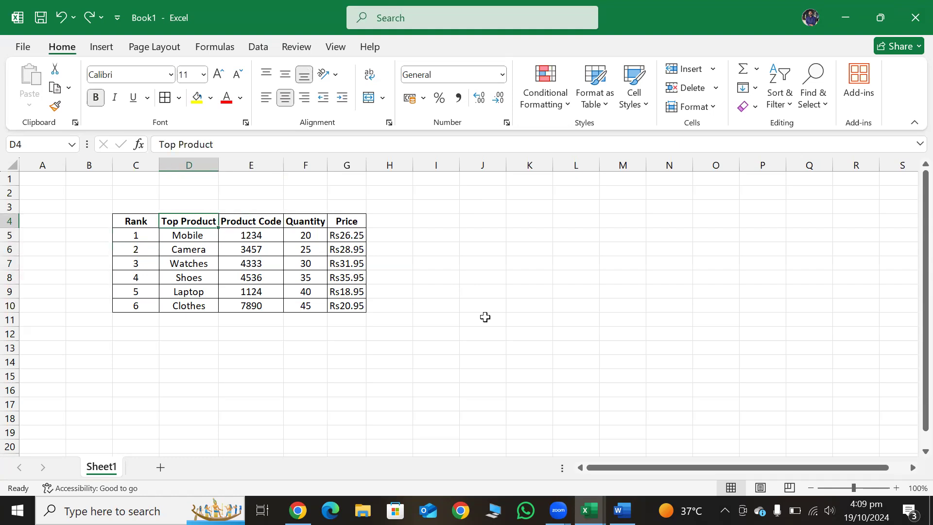
pyautogui.press('Right')
pyautogui.press('Right')
pyautogui.press('Down')
pyautogui.press('Right')
pyautogui.press('Right')
pyautogui.press('Right')
pyautogui.press('Left')
pyautogui.press('Right')
pyautogui.press('Left')
pyautogui.press('Left')
pyautogui.press('Down')
pyautogui.press('Left')
pyautogui.press('Right')
pyautogui.press('Right')
pyautogui.press('Up')
pyautogui.press('Right')
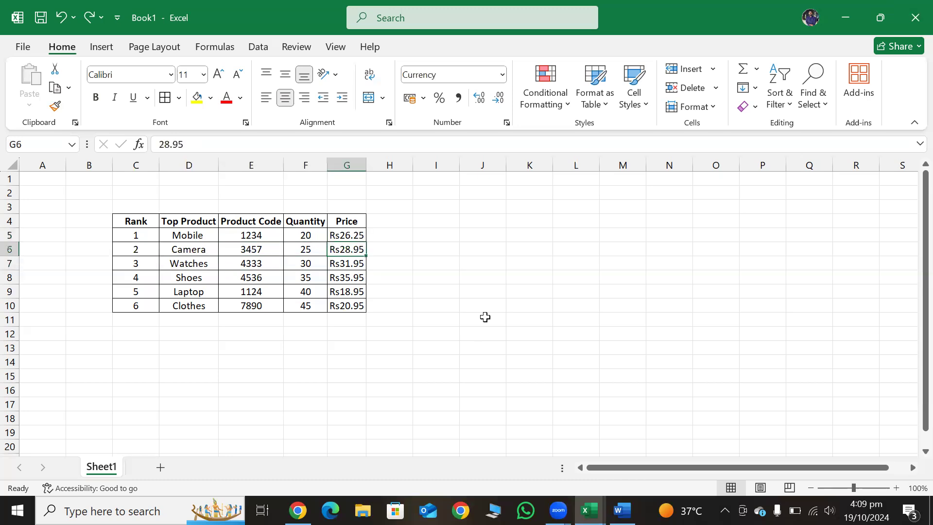
pyautogui.press('Left')
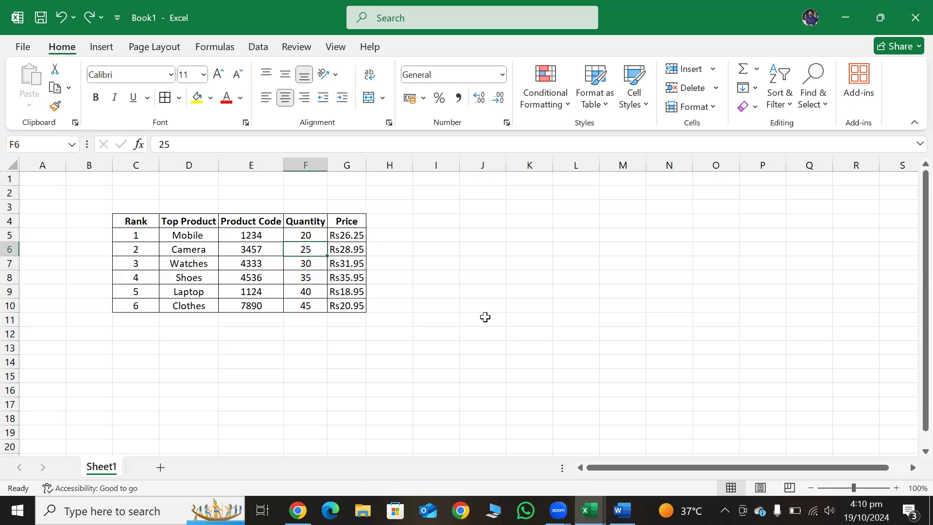
pyautogui.press('Up')
pyautogui.press('Up')
pyautogui.press('Right')
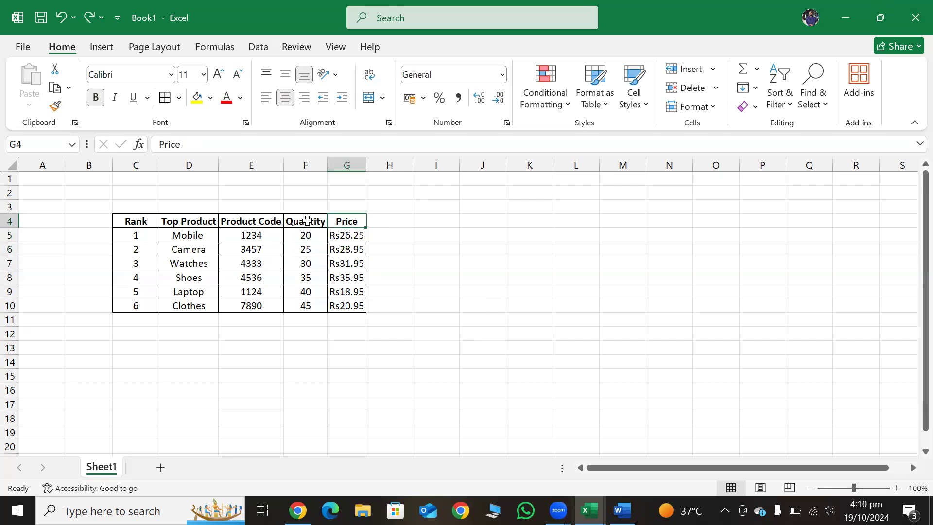
pyautogui.click(306, 221)
pyautogui.click(346, 222)
pyautogui.click(287, 235)
pyautogui.click(347, 221)
pyautogui.click(393, 217)
# - Turn on filtering for the product table with the Price heading selected
pyautogui.click(335, 220)
pyautogui.click(788, 106)
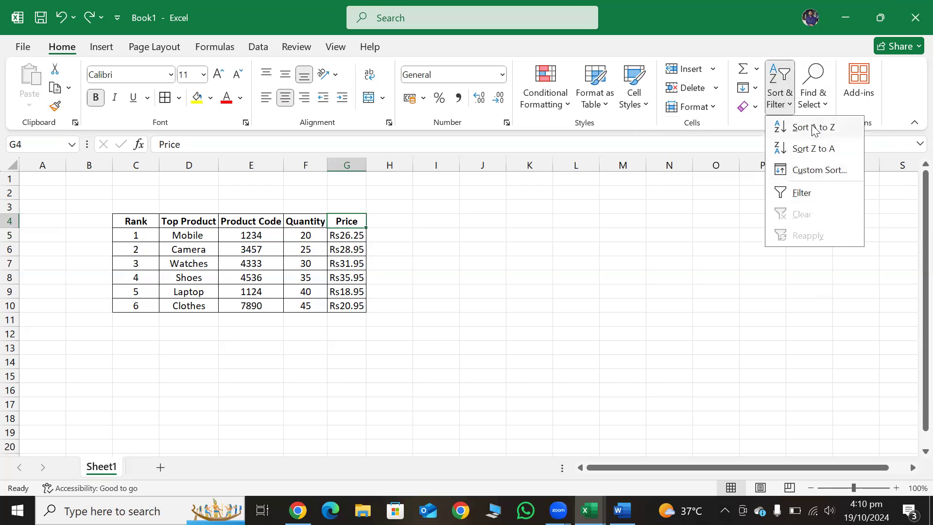
pyautogui.click(820, 199)
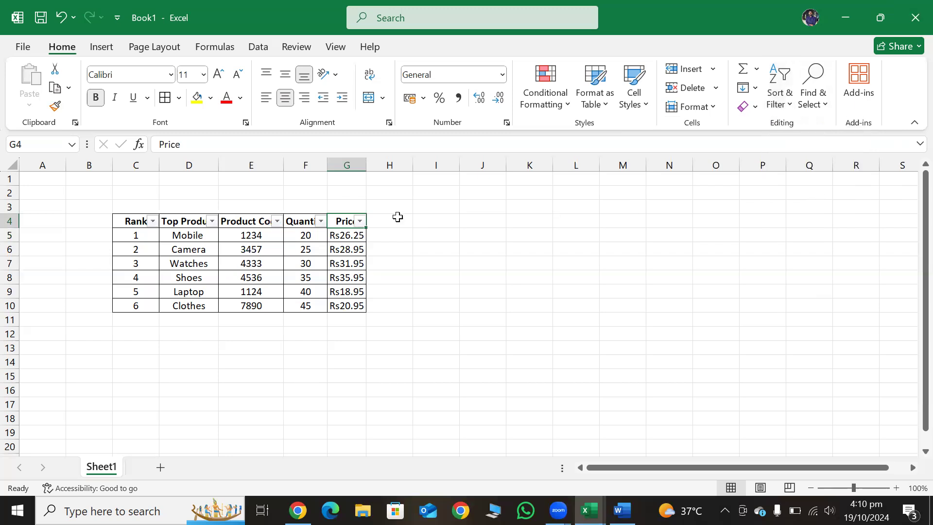
# - Filter the Top Product column to show only Mobile
pyautogui.click(212, 221)
pyautogui.click(89, 341)
pyautogui.click(64, 394)
pyautogui.click(146, 476)
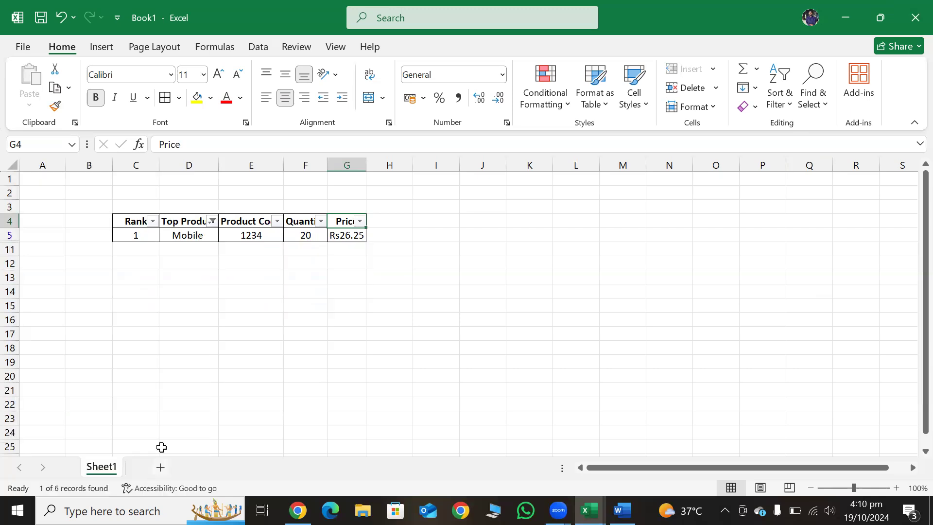
# - Reselect all items in the Top Product filter to show every row again
pyautogui.click(210, 222)
pyautogui.click(90, 342)
pyautogui.click(146, 476)
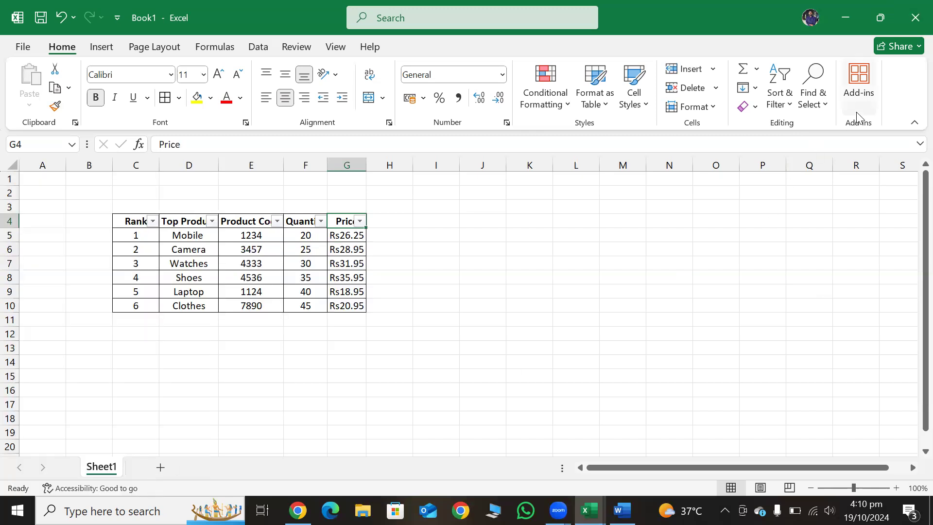
# - Turn off filtering for the product table
pyautogui.click(818, 104)
pyautogui.click(789, 104)
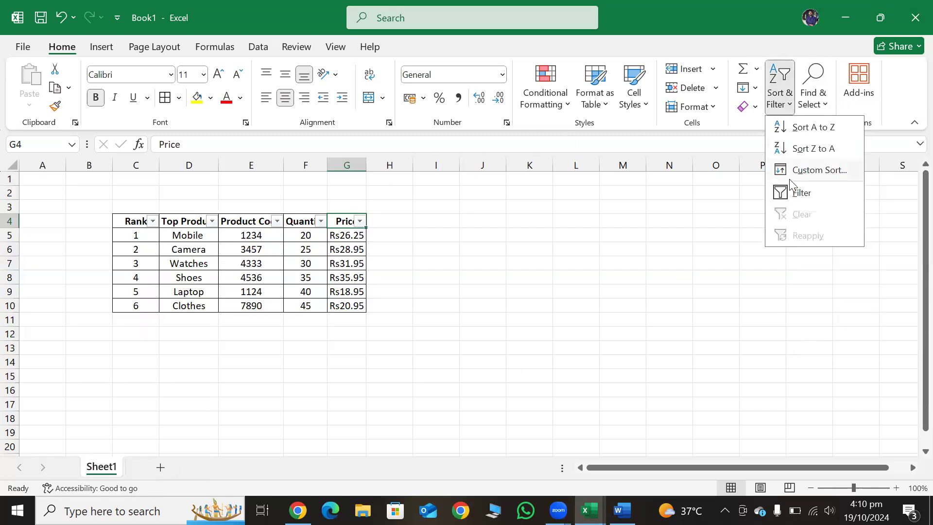
pyautogui.click(797, 193)
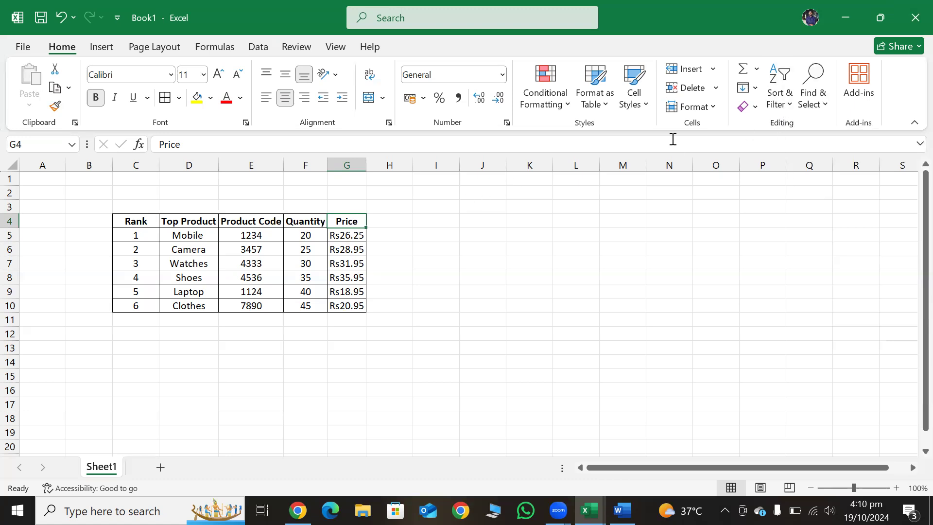
# - Sort the product table by Price from lowest to highest and check the order of the rows
pyautogui.click(782, 105)
pyautogui.click(807, 130)
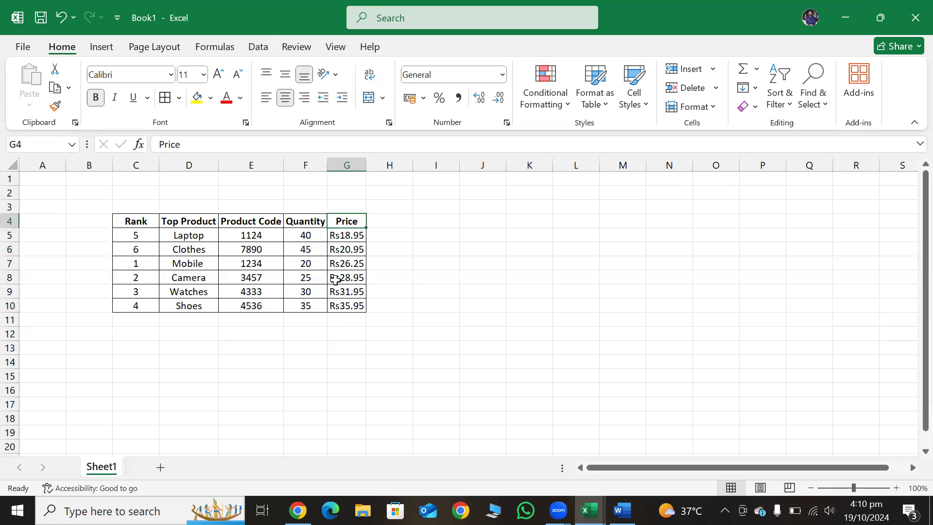
pyautogui.click(356, 238)
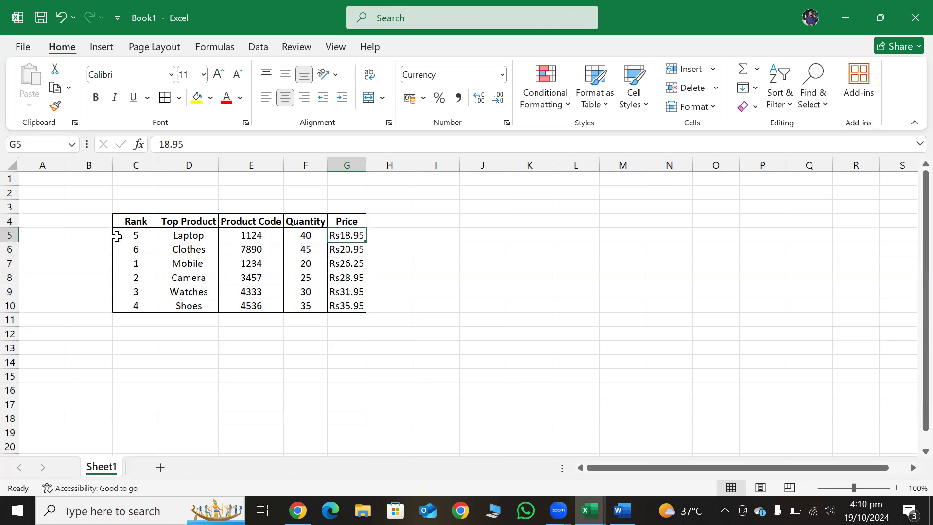
pyautogui.click(118, 236)
pyautogui.click(146, 250)
pyautogui.click(330, 249)
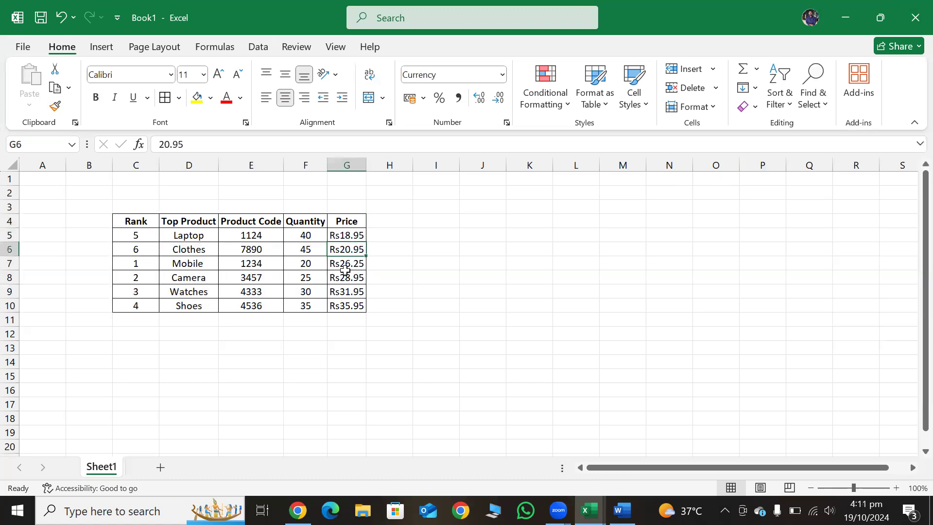
pyautogui.click(354, 263)
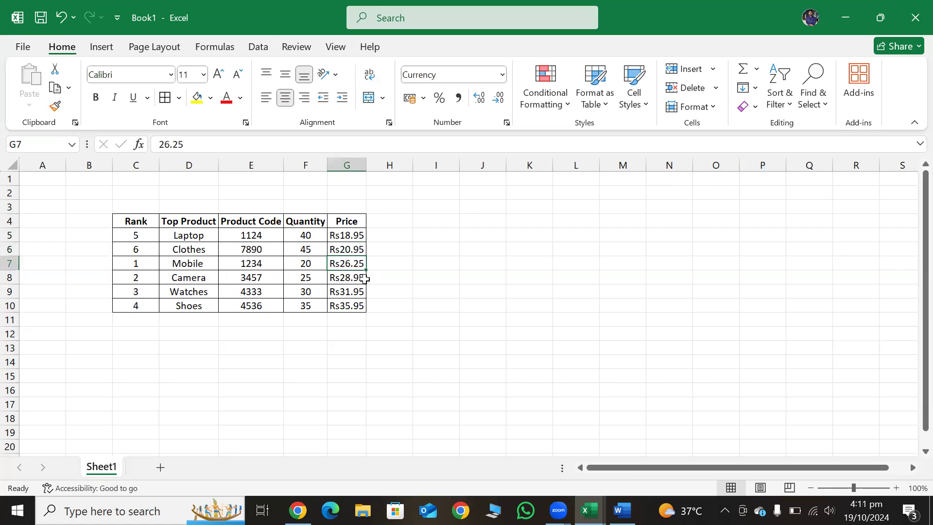
pyautogui.click(362, 291)
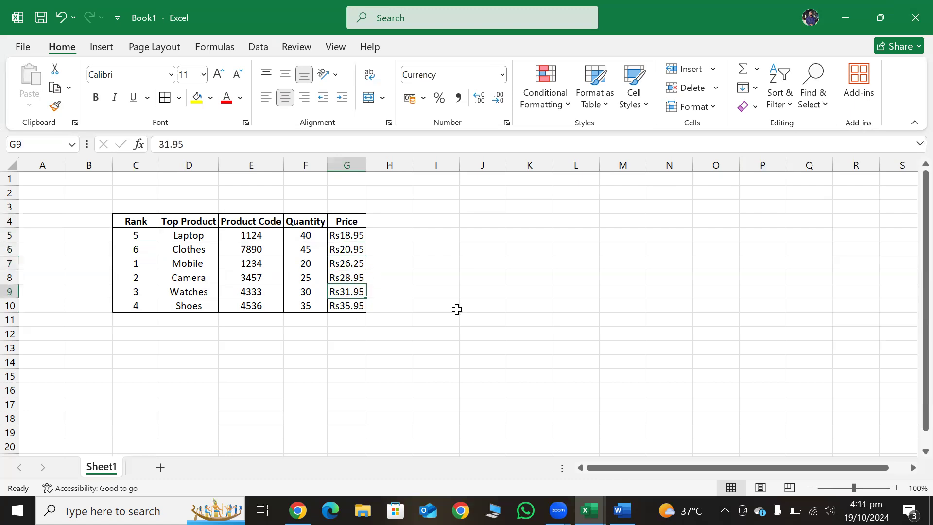
# - Sort the product table by Price from highest to lowest
pyautogui.click(696, 223)
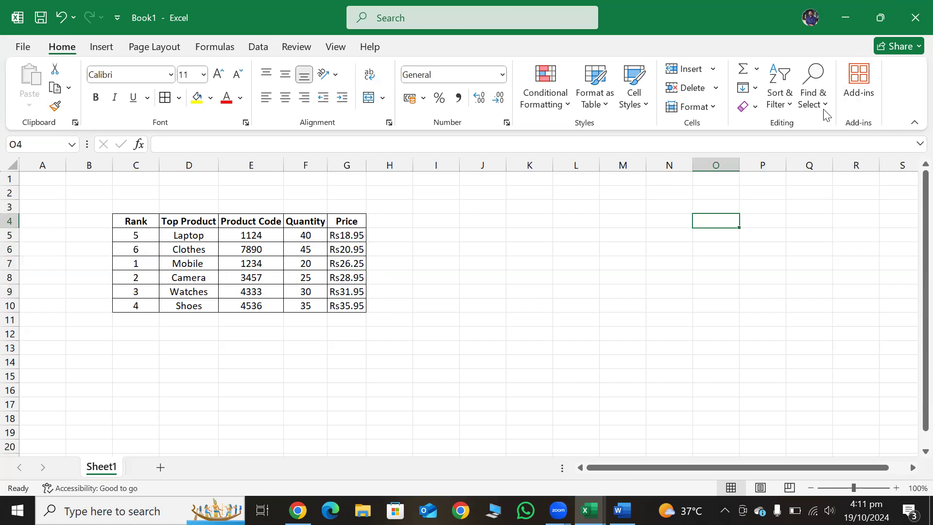
pyautogui.click(364, 226)
pyautogui.click(785, 108)
pyautogui.click(831, 154)
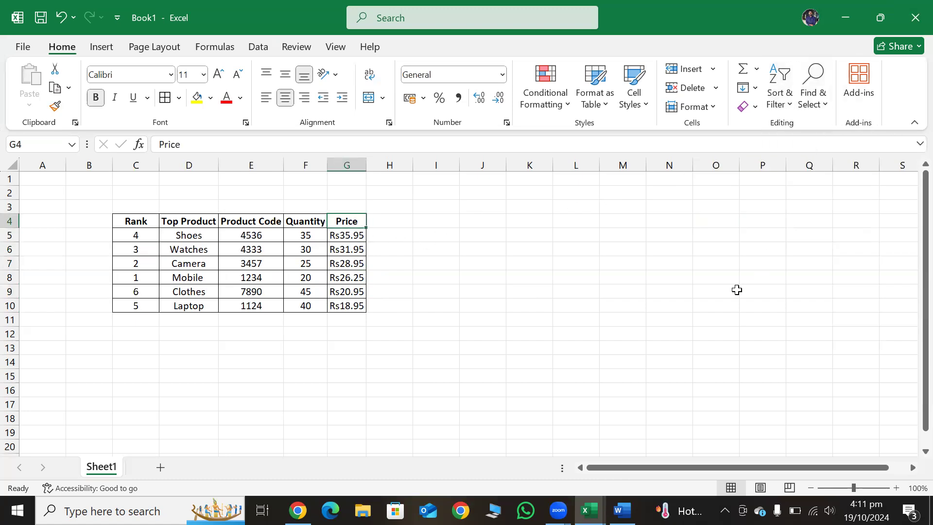
# - Undo both Price sorts to restore the original row order
pyautogui.click(785, 103)
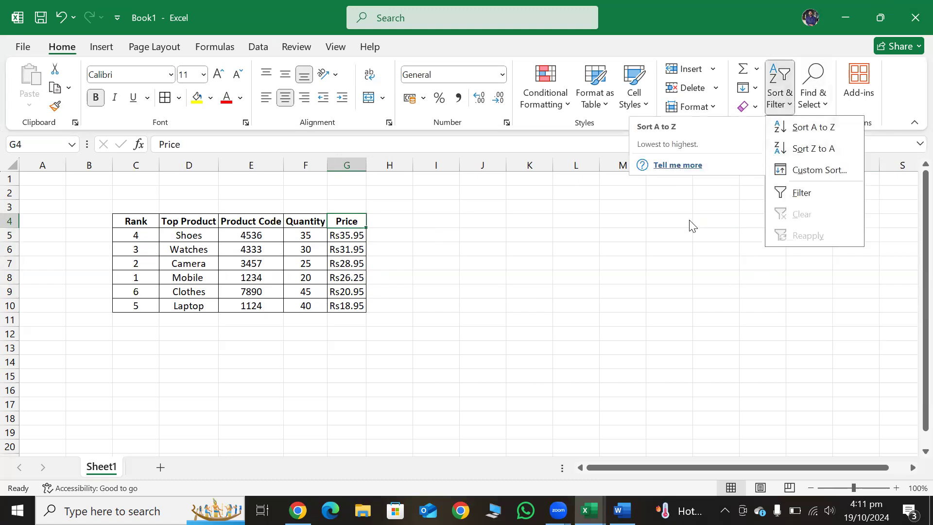
pyautogui.click(630, 261)
pyautogui.hotkey('ctrl', 'z')
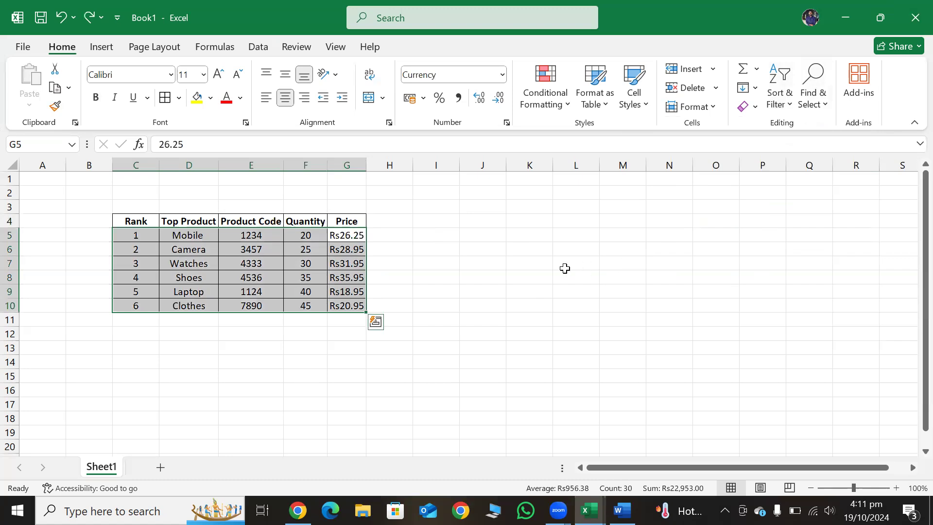
pyautogui.click(564, 265)
# - Sort the whole product table by Top Product on cell values in Z to A order using the Sort dialog
pyautogui.click(136, 221)
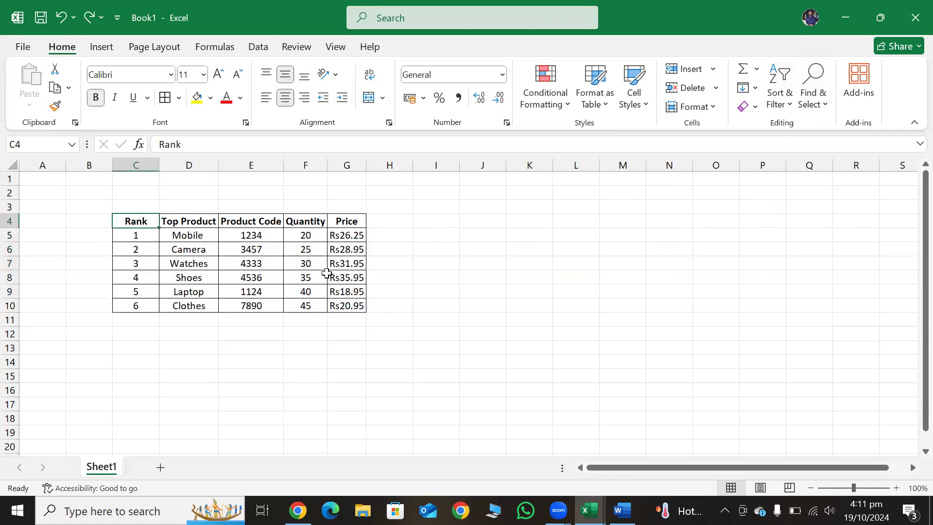
pyautogui.hotkey('ctrl', 'a')
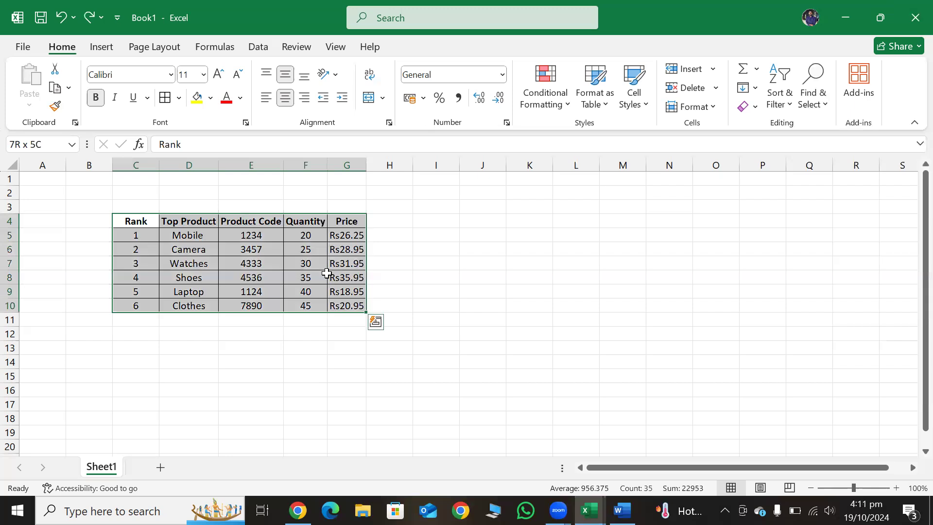
pyautogui.press('alt')
pyautogui.press('d')
pyautogui.press('s')
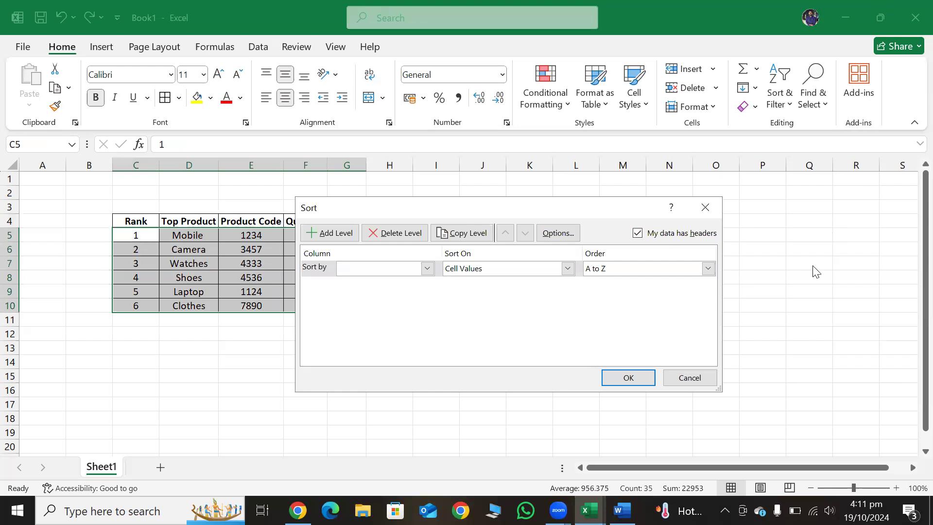
pyautogui.click(427, 268)
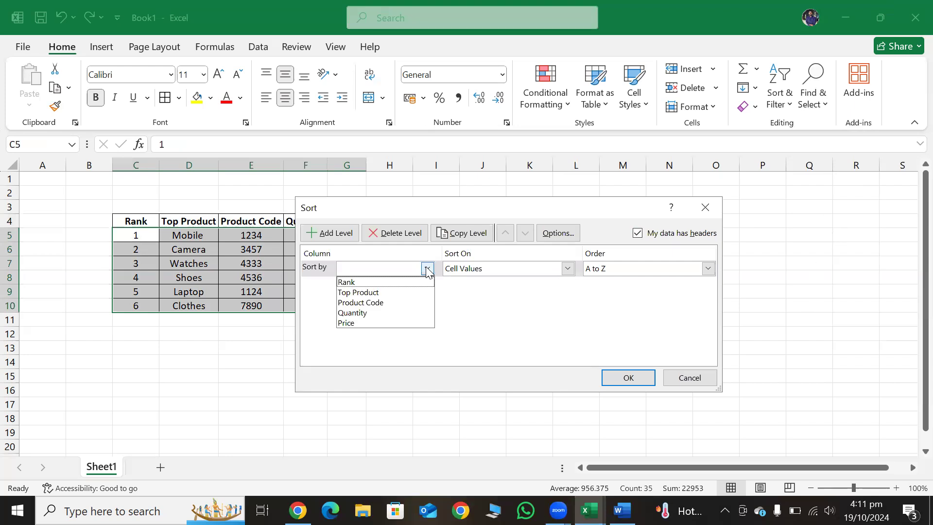
pyautogui.click(410, 291)
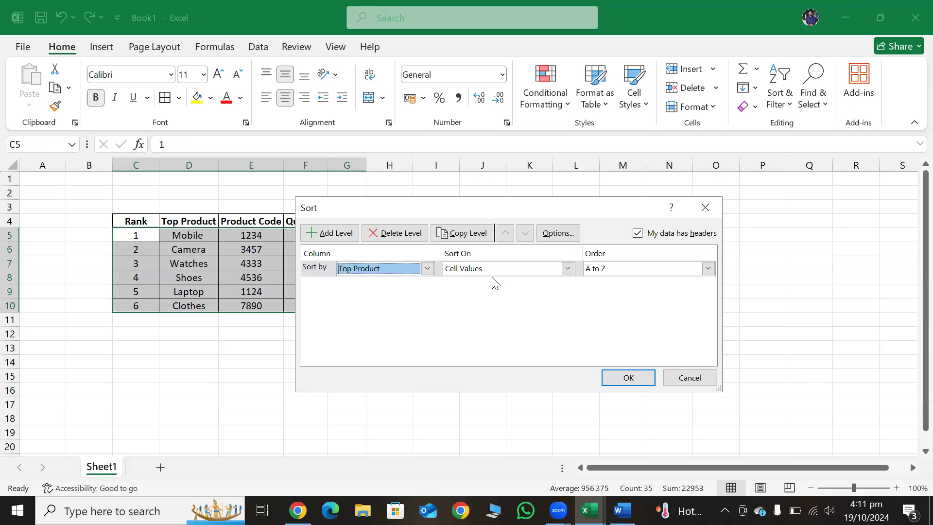
pyautogui.click(616, 267)
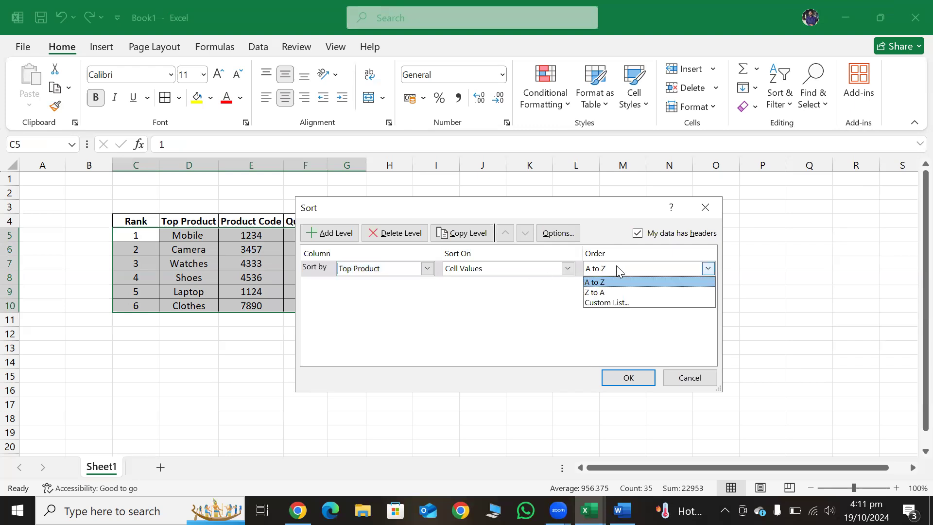
pyautogui.click(602, 292)
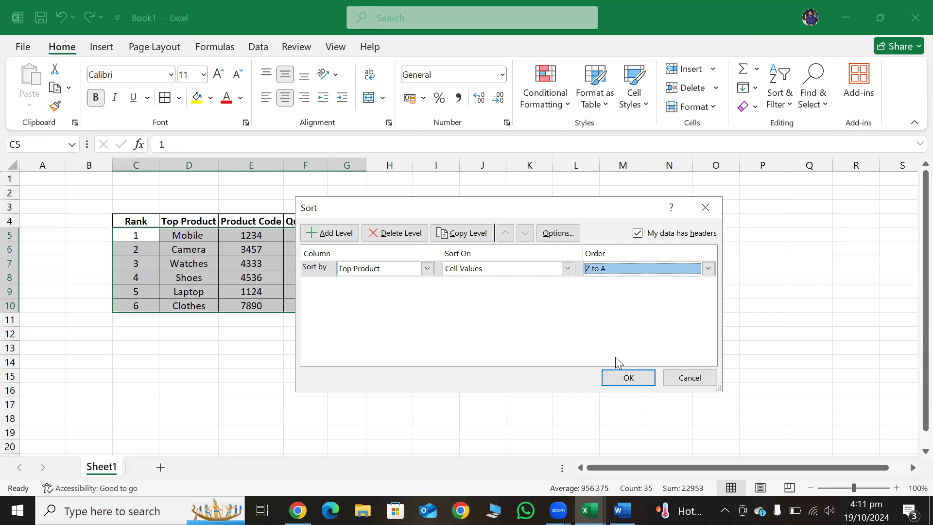
pyautogui.click(627, 377)
pyautogui.click(573, 378)
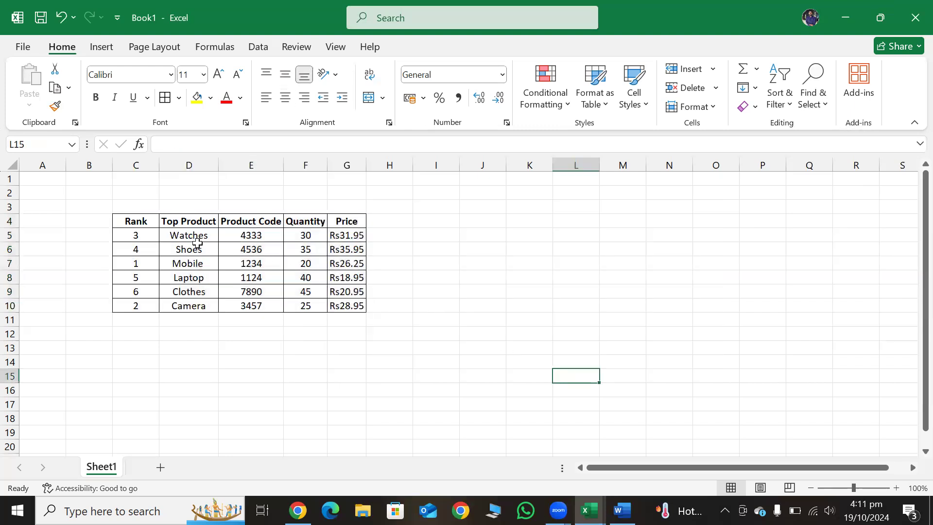
# - Examine the reordered products and their prices in the sorted table
pyautogui.click(195, 238)
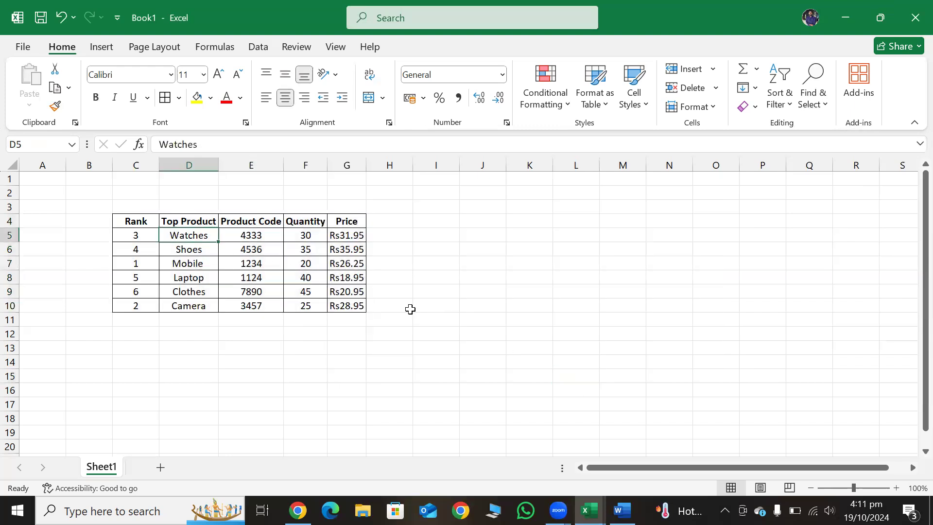
pyautogui.press('Right')
pyautogui.press('Right')
pyautogui.press('Right')
pyautogui.press('Down')
pyautogui.press('Down')
pyautogui.press('Down')
pyautogui.press('Down')
pyautogui.press('Down')
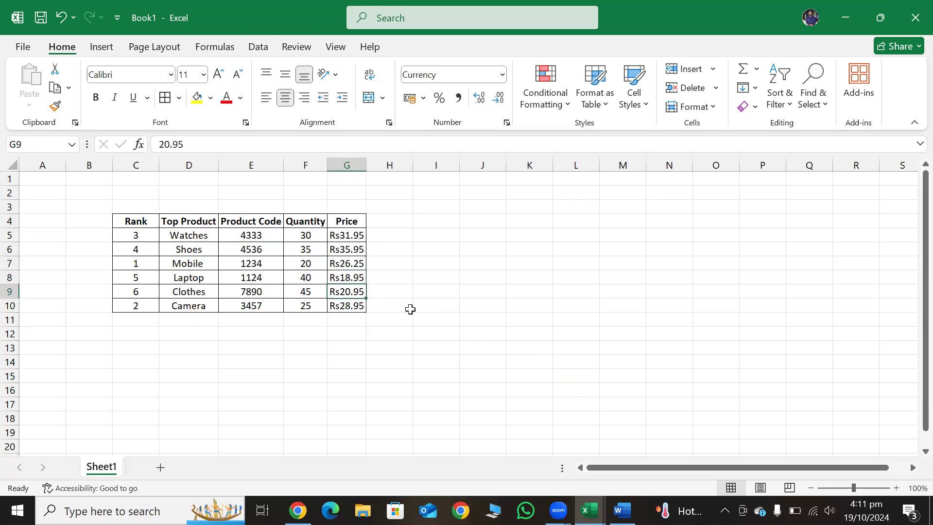
# - Review the sorted table from the Clothes price up to the Top Product header
pyautogui.press('Left')
pyautogui.press('Left')
pyautogui.press('Left')
pyautogui.press('Up')
pyautogui.press('Up')
pyautogui.press('Up')
pyautogui.press('Up')
pyautogui.press('Up')
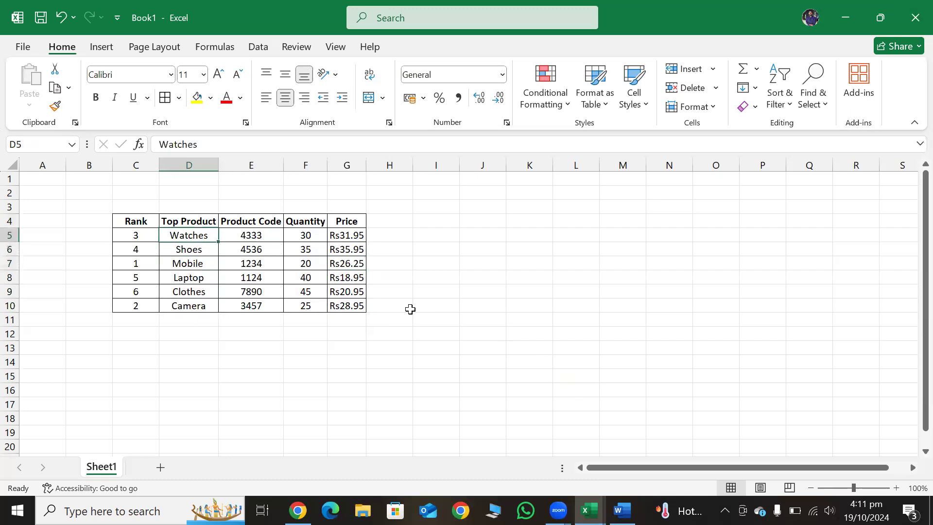
pyautogui.press('Up')
pyautogui.press('Left')
pyautogui.press('Right')
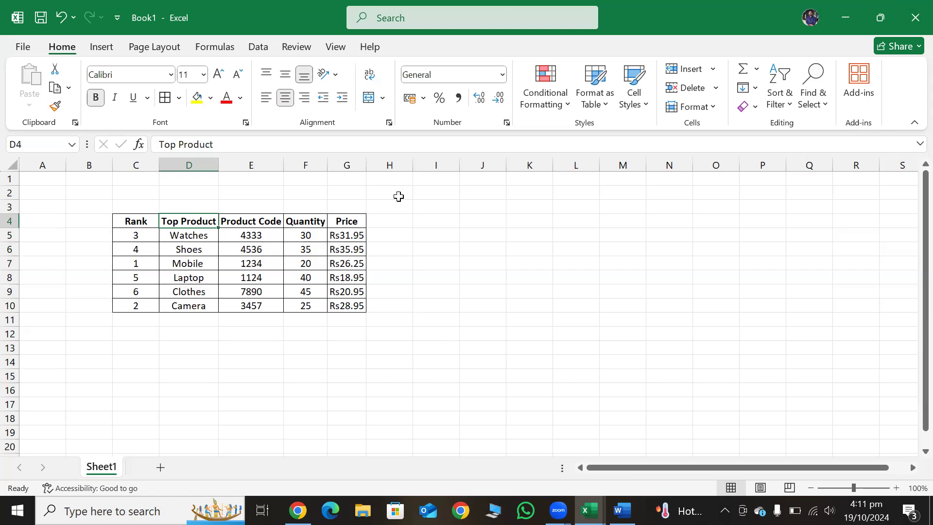
# - Undo the Z to A sort by Top Product
pyautogui.hotkey('ctrl', 'z')
pyautogui.click(464, 233)
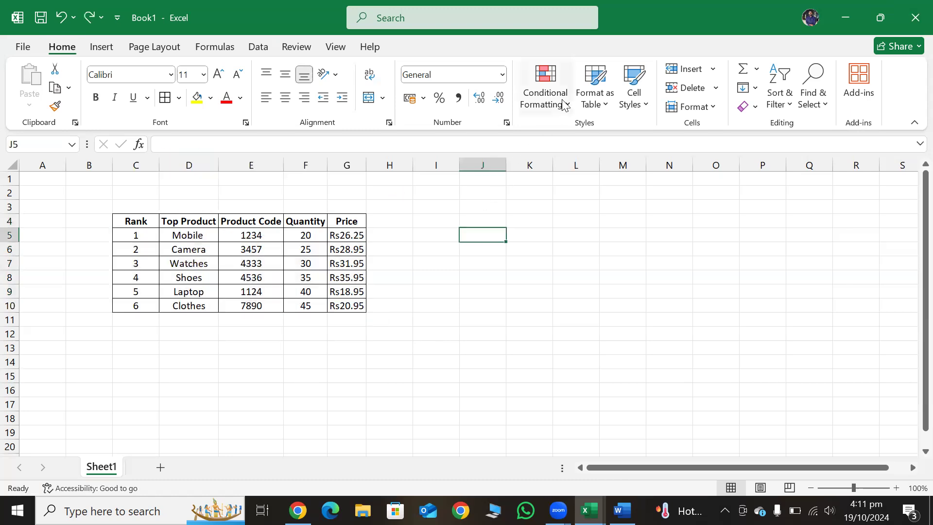
pyautogui.moveTo(313, 235); pyautogui.dragTo(311, 306)
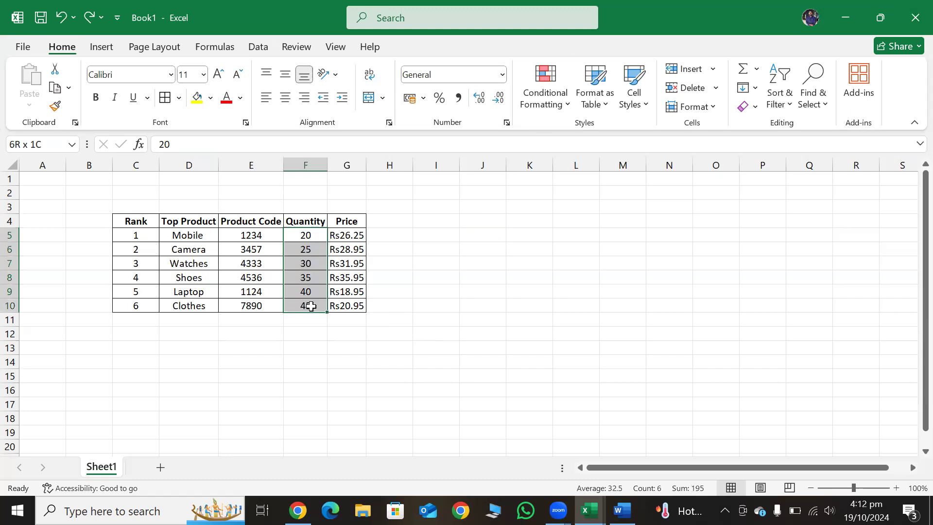
pyautogui.click(564, 104)
pyautogui.moveTo(588, 201)
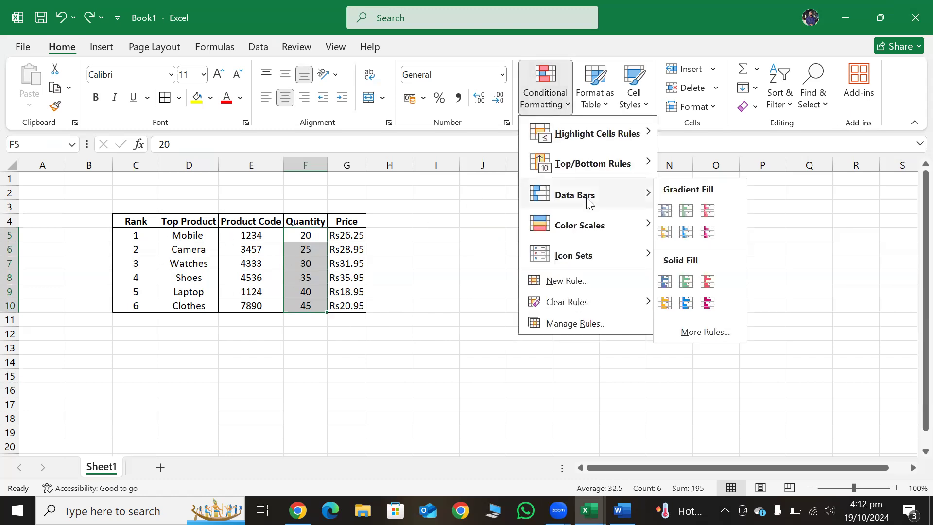
pyautogui.press('Escape')
# - Widen the Price column and apply green gradient-fill data bars to the prices in G5:G10
pyautogui.moveTo(366, 165); pyautogui.dragTo(431, 167)
pyautogui.moveTo(381, 235); pyautogui.dragTo(387, 306)
pyautogui.click(568, 104)
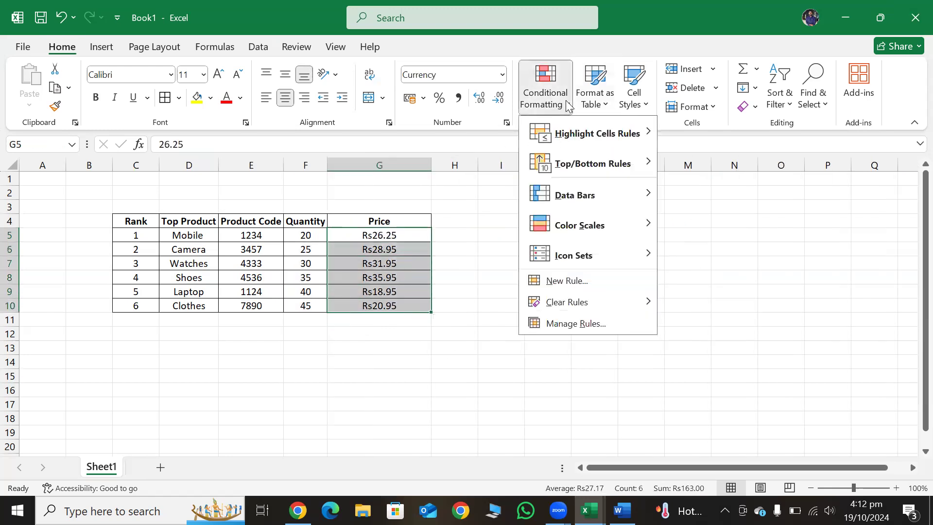
pyautogui.moveTo(585, 195)
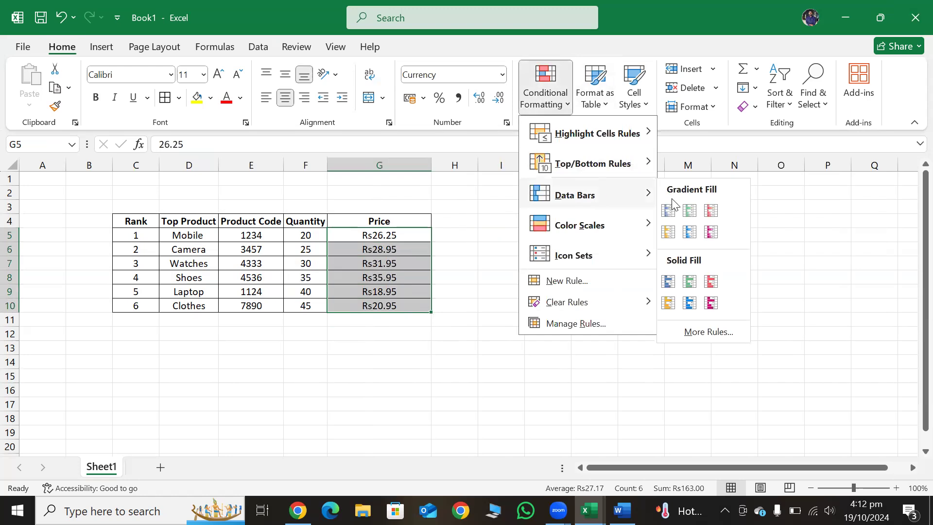
pyautogui.click(691, 215)
pyautogui.click(667, 323)
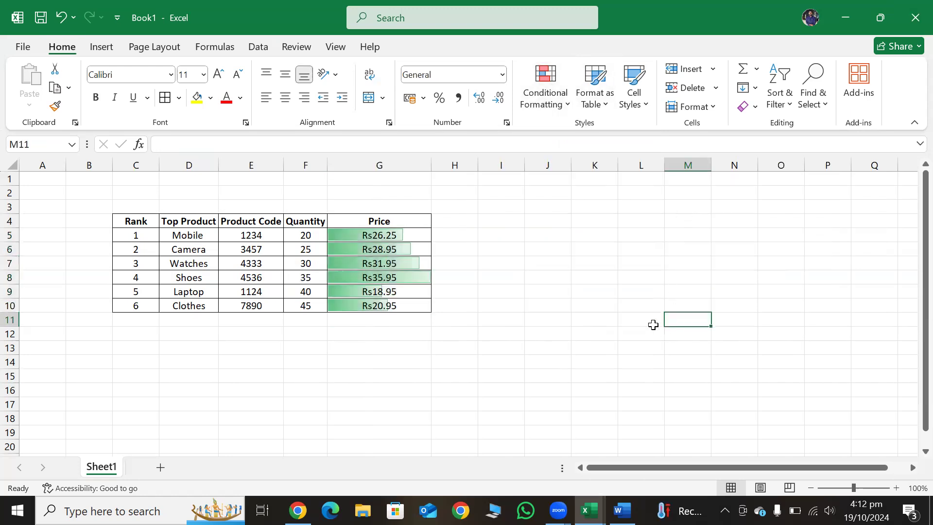
# - Examine the data bars of the Shoes and Watches prices and the available color scale and highlight cells rules
pyautogui.click(410, 280)
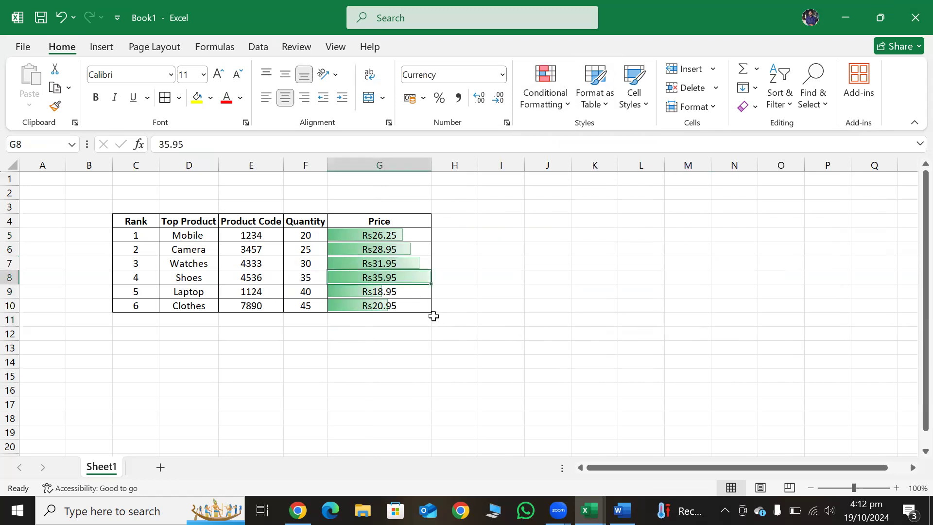
pyautogui.click(408, 267)
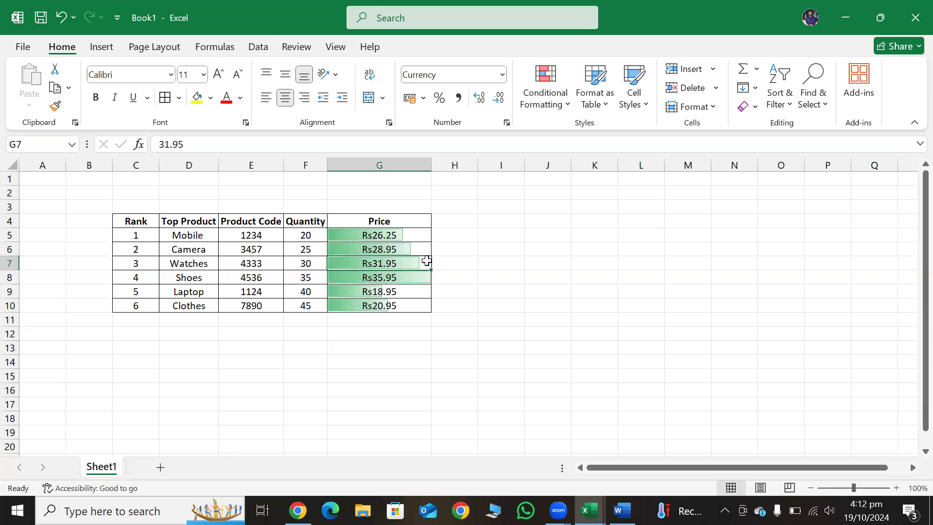
pyautogui.click(545, 103)
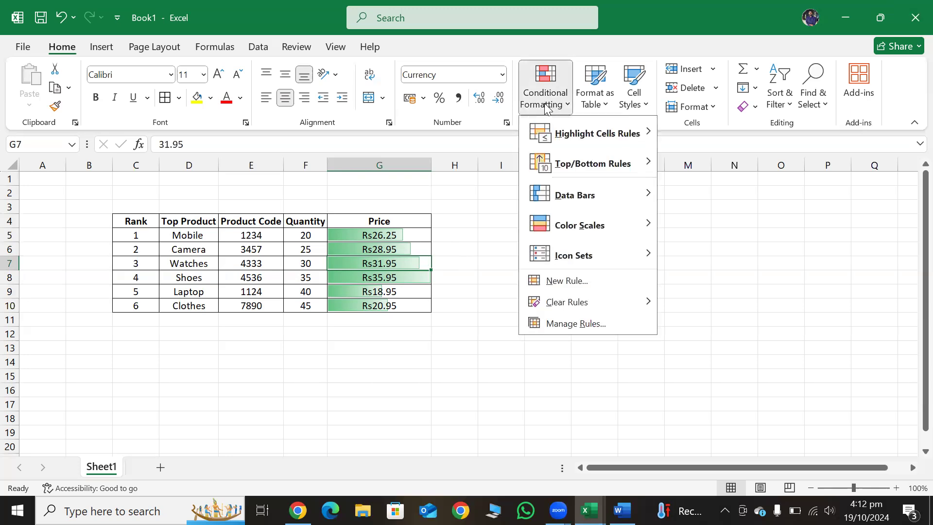
pyautogui.moveTo(593, 225)
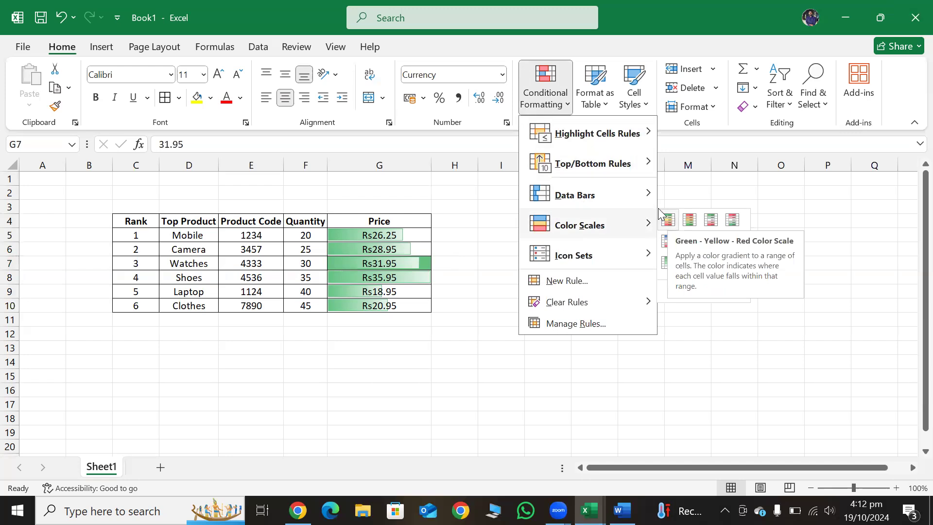
pyautogui.moveTo(625, 137)
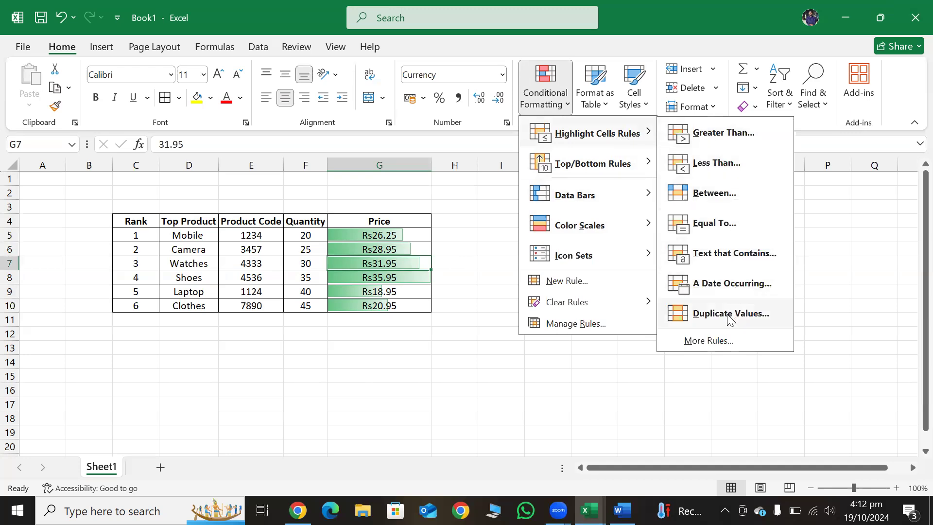
pyautogui.click(474, 409)
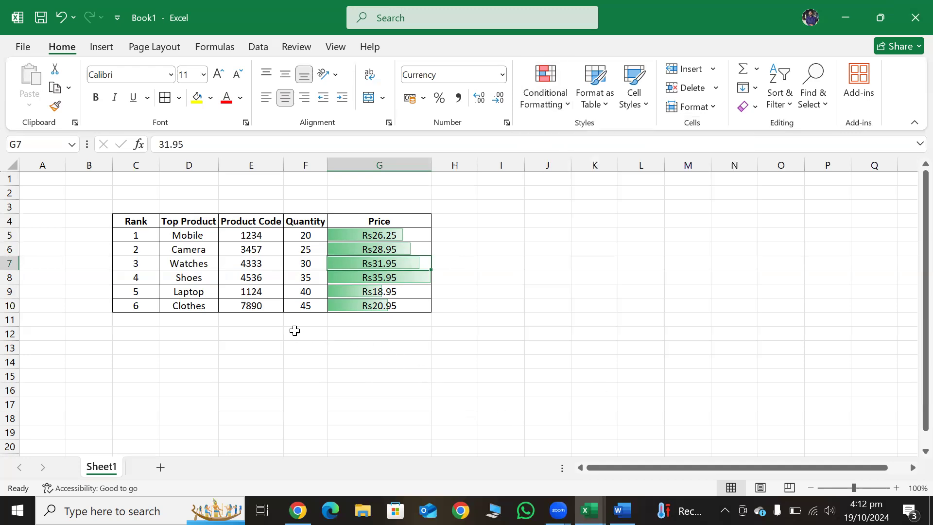
# - Start a new product row below Clothes with quantity 20 in F11 and product name Shirt in D11
pyautogui.click(302, 322)
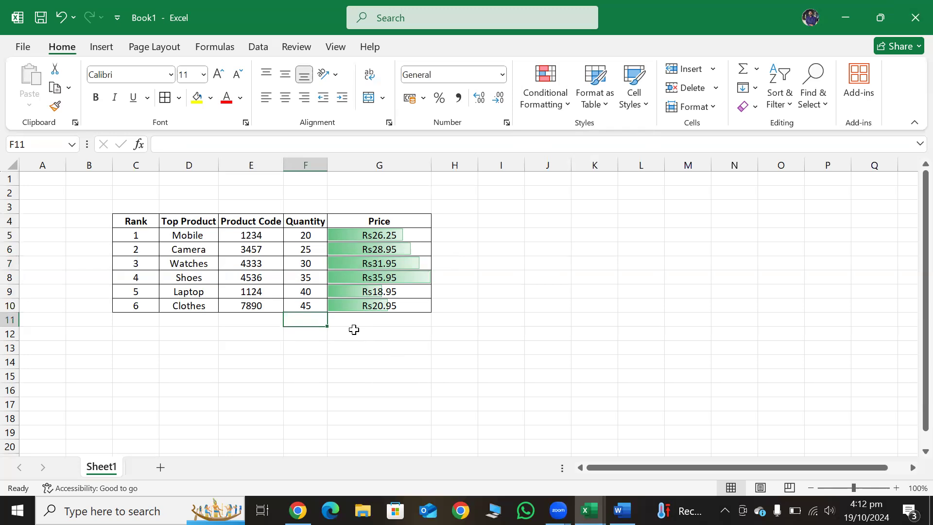
pyautogui.write('20')
pyautogui.press('Return')
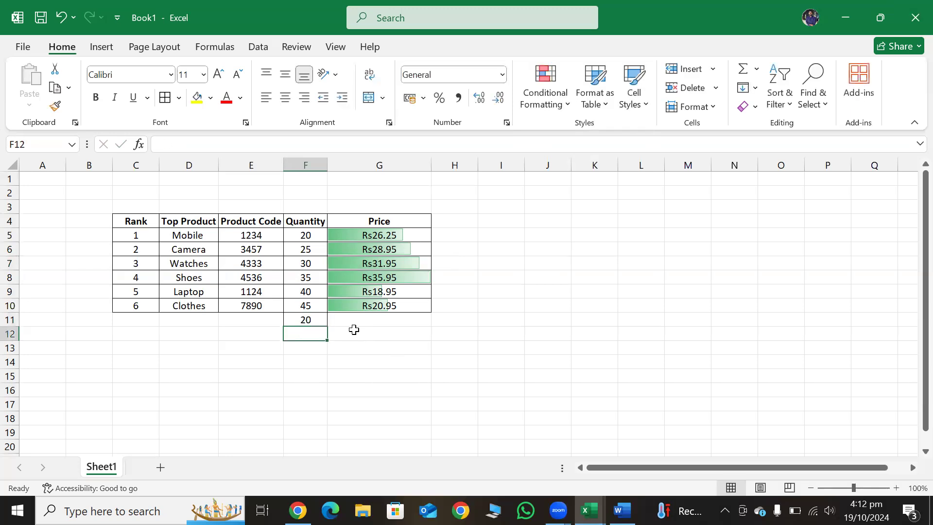
pyautogui.press('Up')
pyautogui.press('Left')
pyautogui.press('Left')
pyautogui.press('Left')
pyautogui.press('Right')
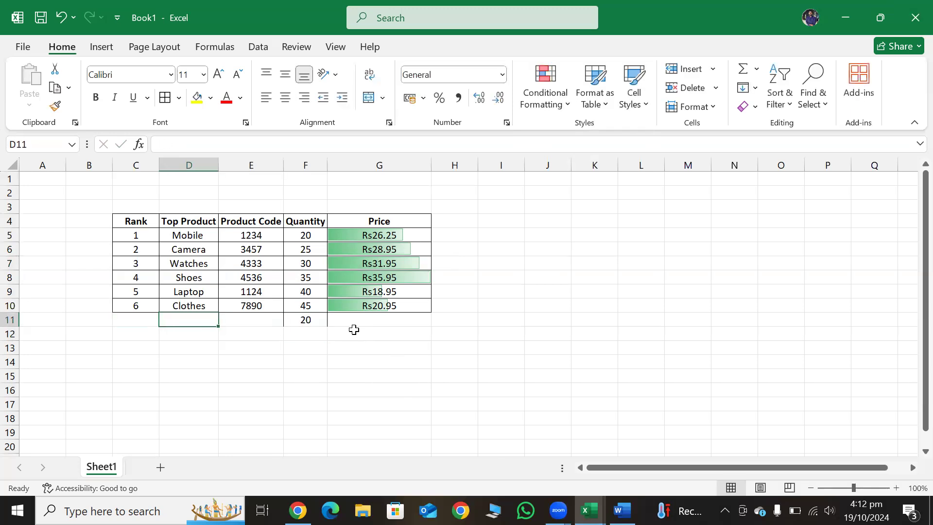
pyautogui.write('Shirt')
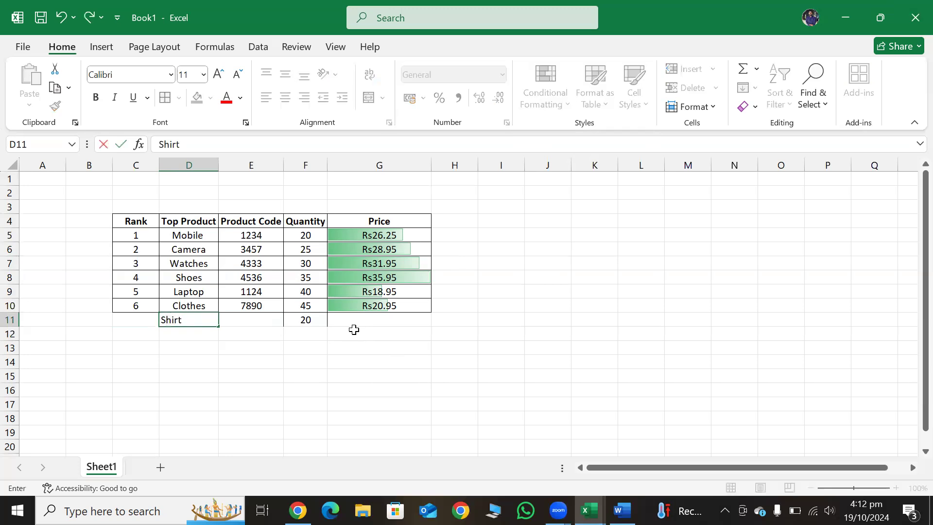
pyautogui.press('Return')
# - Complete the Shirt row with rank 7, product code 1111 and price Rs.22.95
pyautogui.press('Up')
pyautogui.press('Left')
pyautogui.write('7')
pyautogui.press('Right')
pyautogui.press('Right')
pyautogui.press('Right')
pyautogui.press('Left')
pyautogui.write('1111')
pyautogui.press('Right')
pyautogui.press('Right')
pyautogui.write('Rs.')
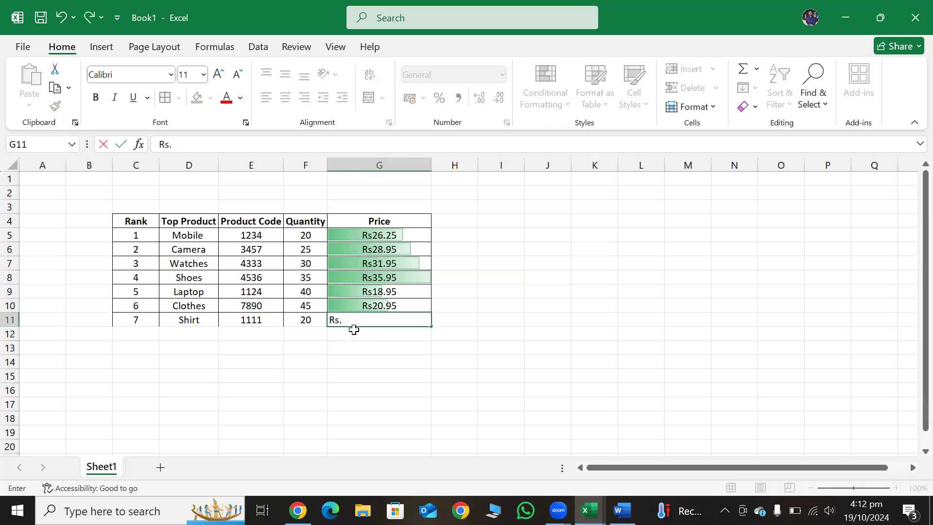
pyautogui.write('22.95')
pyautogui.press('Return')
# - Add borders to the new Shirt row, C11:G11
pyautogui.press('Up')
pyautogui.press('Left')
pyautogui.press('Left')
pyautogui.press('Left')
pyautogui.press('Left')
pyautogui.hotkey('ctrl', 'shift', 'Right')
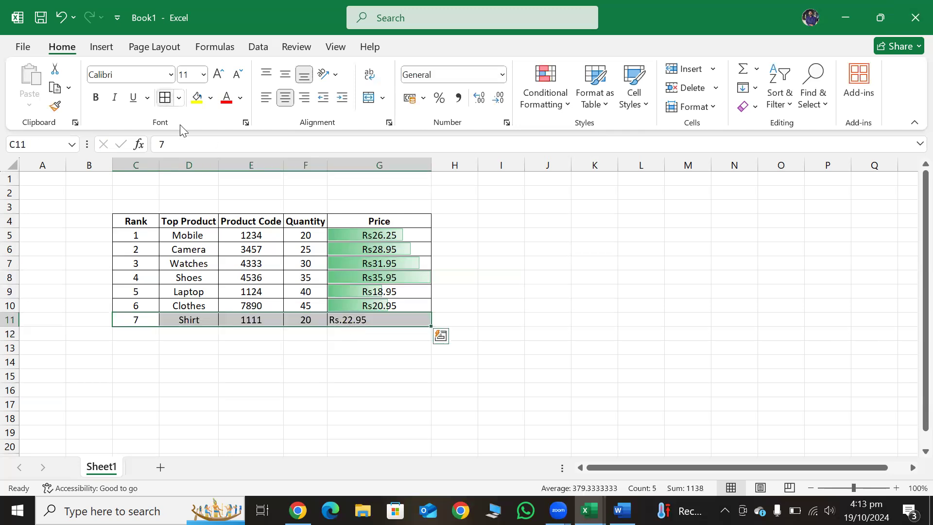
pyautogui.click(304, 319)
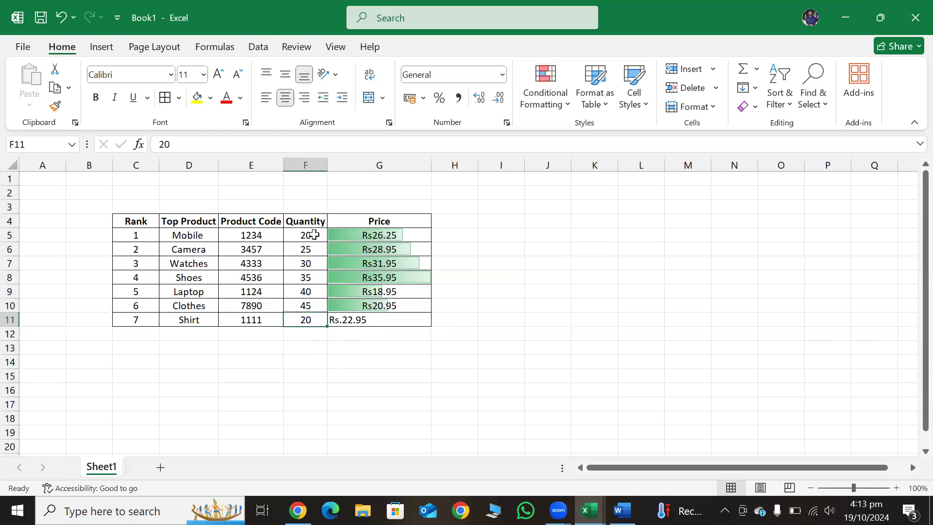
# - Highlight duplicate values in the Quantity column, F4:F11, with Light Red Fill with Dark Red Text
pyautogui.moveTo(312, 223); pyautogui.dragTo(306, 320)
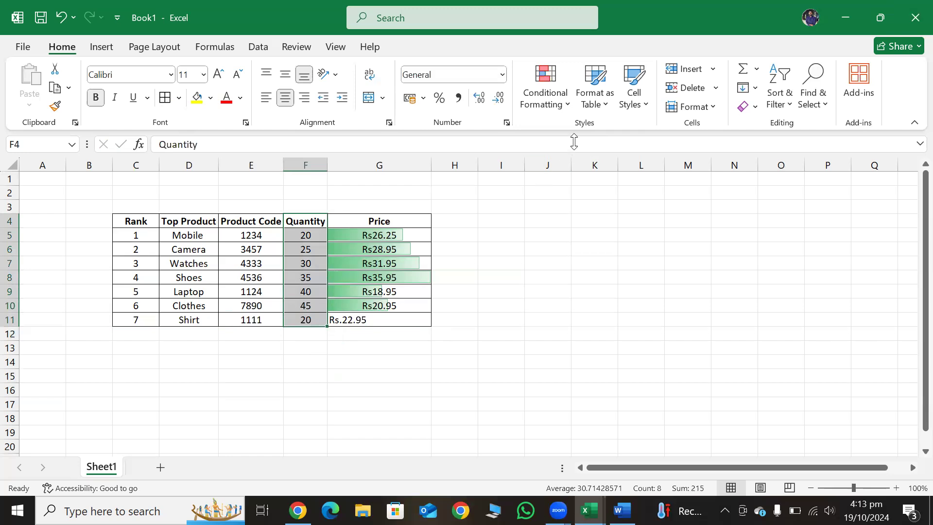
pyautogui.click(556, 110)
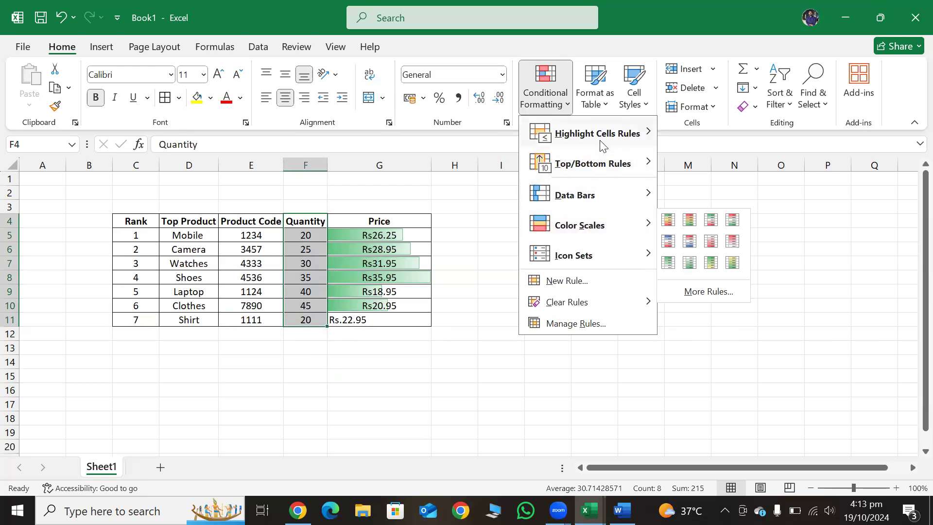
pyautogui.moveTo(607, 142)
pyautogui.click(733, 314)
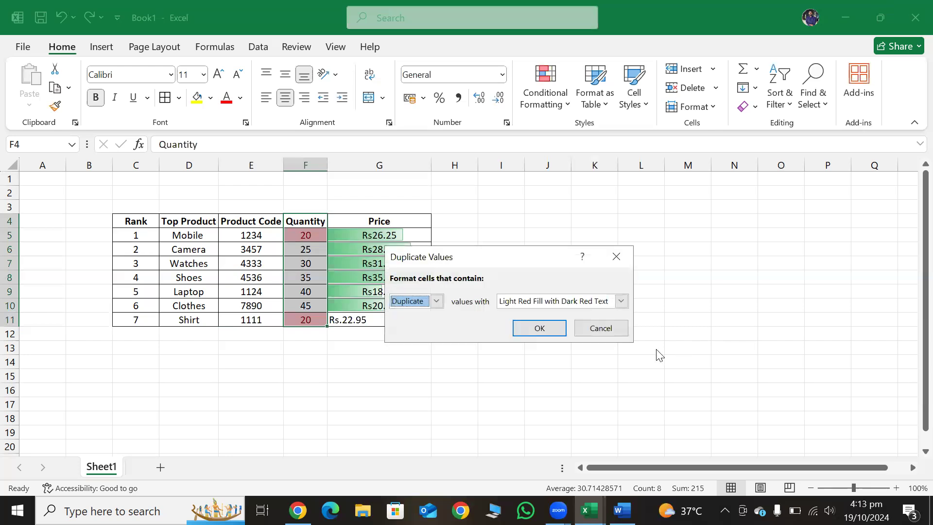
pyautogui.click(539, 328)
pyautogui.click(329, 361)
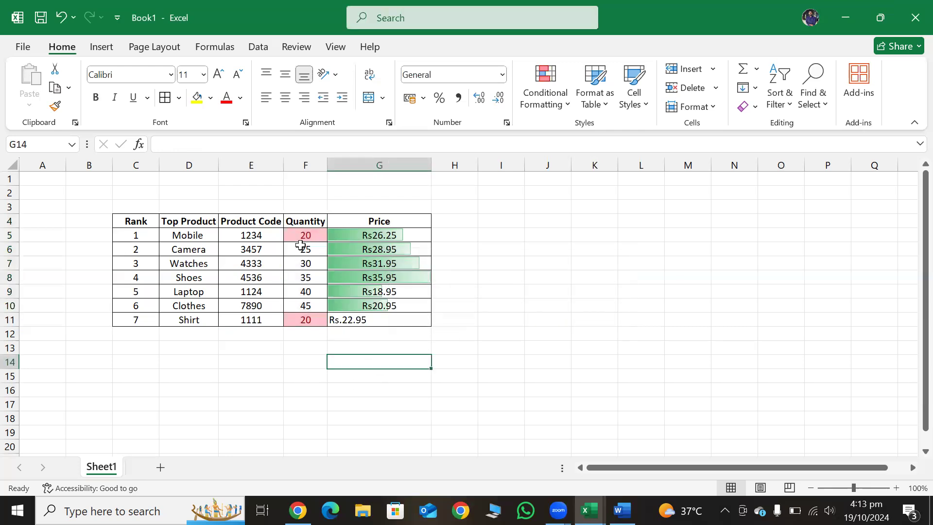
# - Enter another quantity of 20 in F12, below the Shirt row
pyautogui.click(298, 335)
pyautogui.write('20')
pyautogui.press('Return')
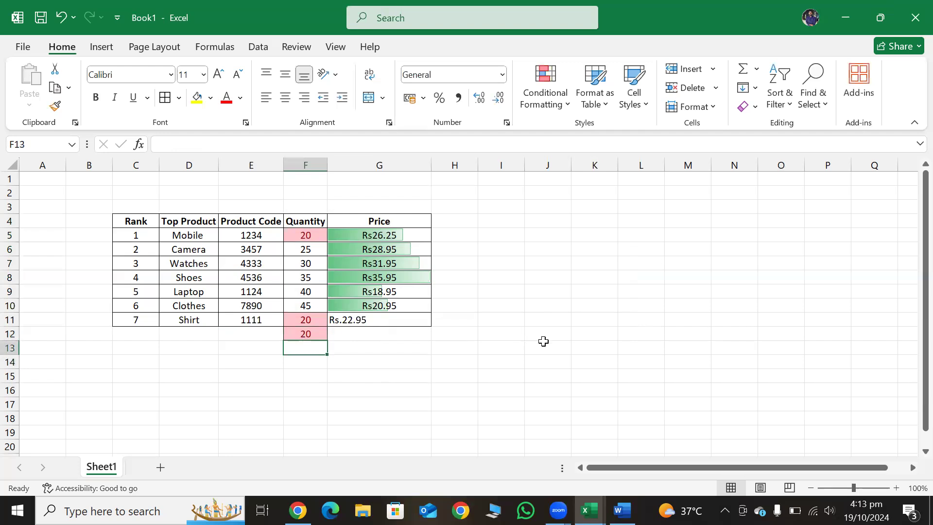
# - Review the New Formatting Rule options for cell value comparisons and the 2-Color Scale style, and close them without creating a rule
pyautogui.click(547, 103)
pyautogui.moveTo(573, 139)
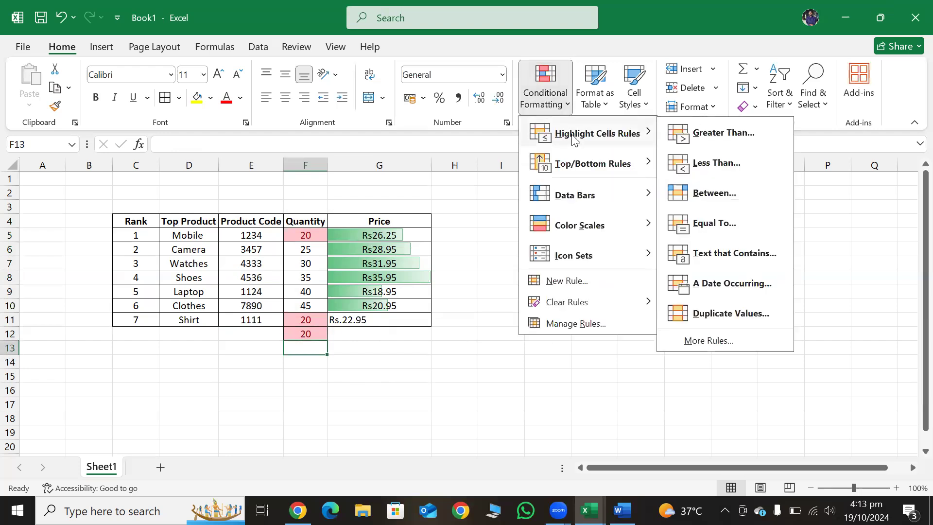
pyautogui.click(720, 342)
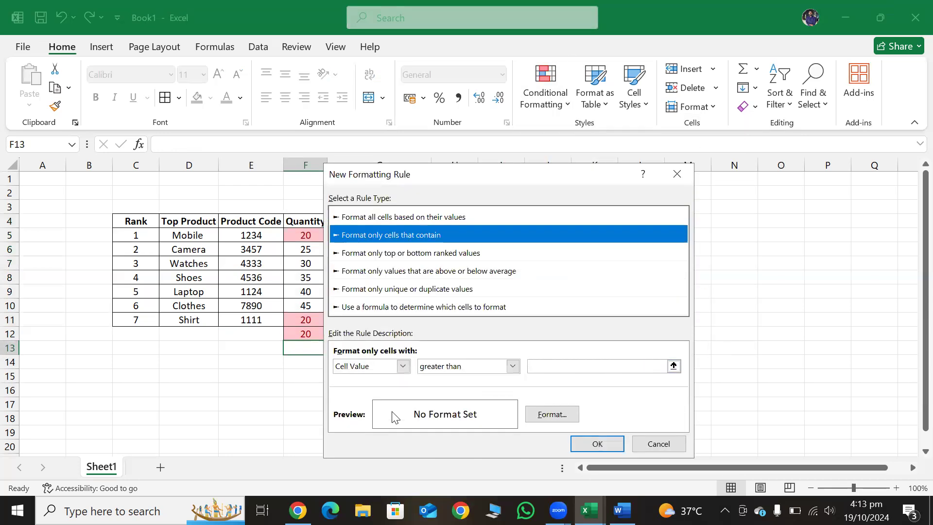
pyautogui.click(565, 367)
pyautogui.click(407, 366)
pyautogui.click(407, 366)
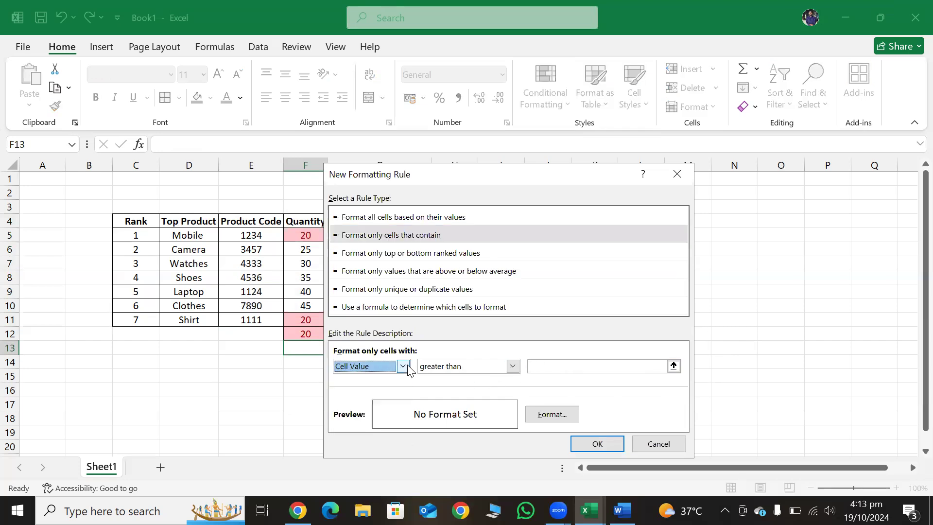
pyautogui.click(513, 366)
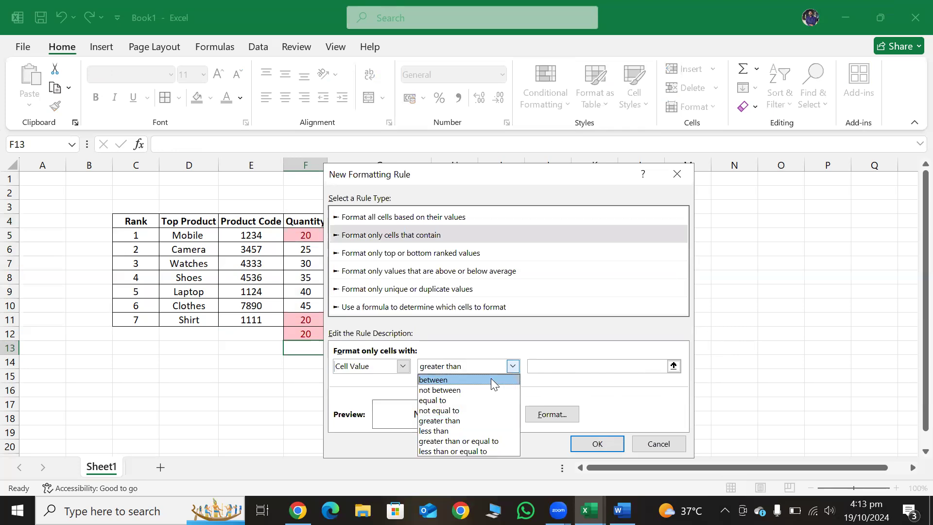
pyautogui.click(518, 369)
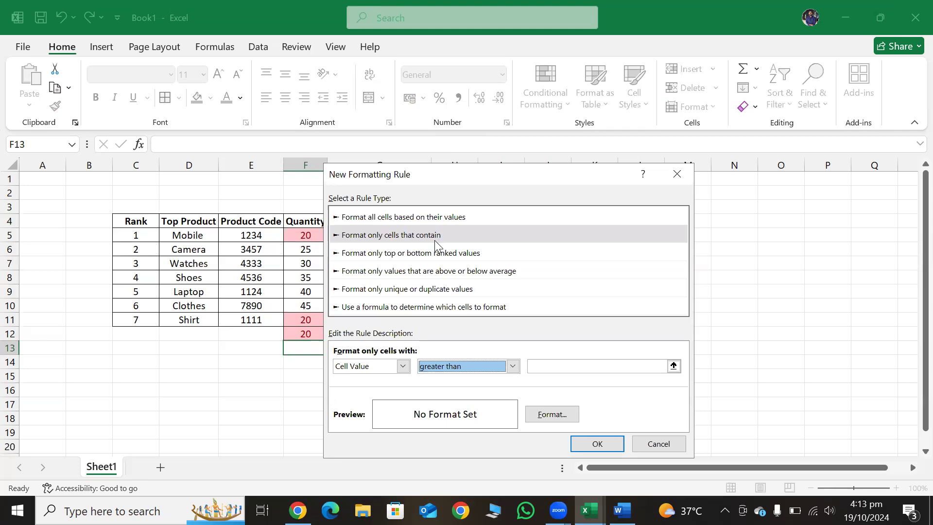
pyautogui.click(437, 222)
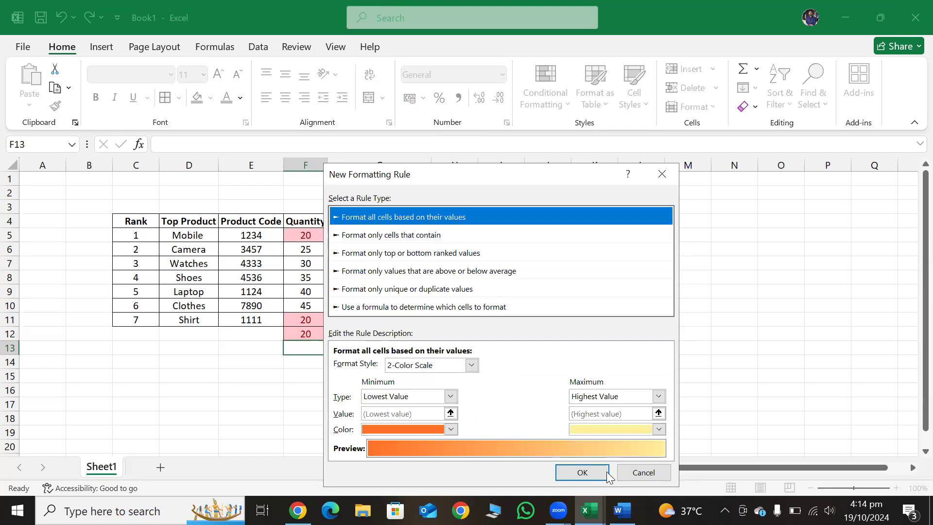
pyautogui.click(641, 471)
pyautogui.click(587, 291)
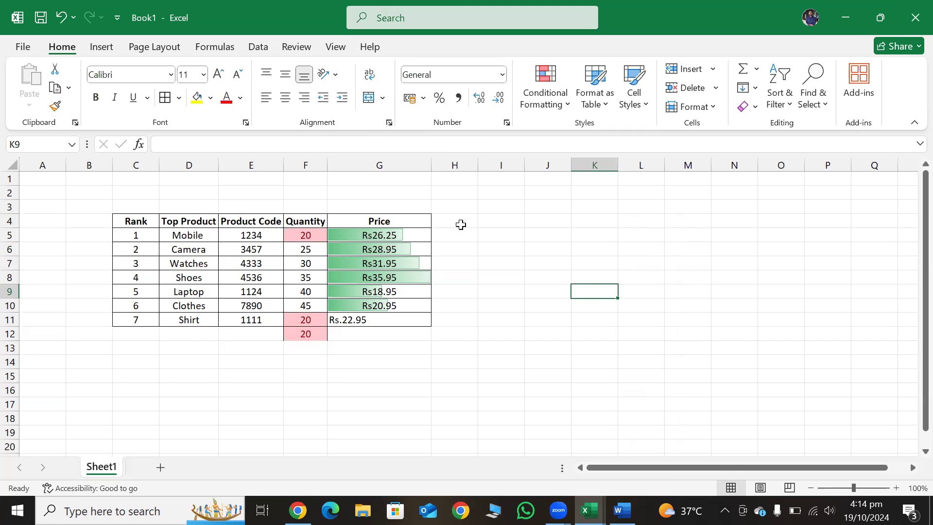
# - Merge and center the empty cells I4:J4 beside the product table
pyautogui.moveTo(507, 219); pyautogui.dragTo(553, 219)
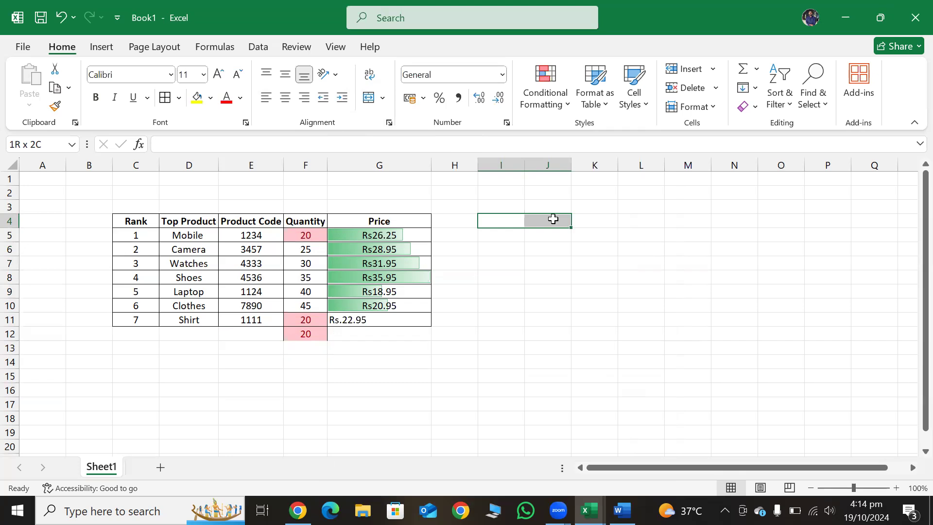
pyautogui.moveTo(553, 219); pyautogui.dragTo(553, 219)
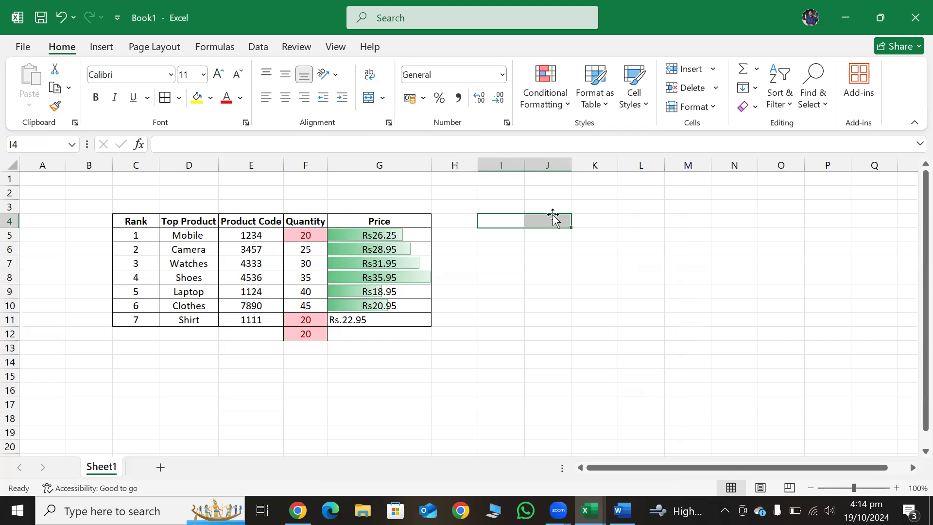
pyautogui.click(370, 100)
pyautogui.click(529, 244)
pyautogui.click(507, 224)
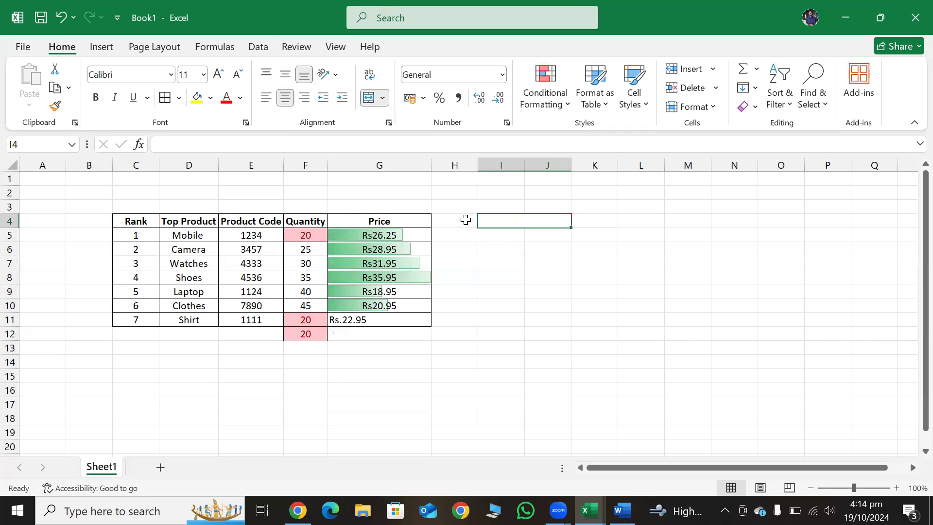
# - Merge the empty cells I7:M7 with the Merge Across option
pyautogui.click(383, 98)
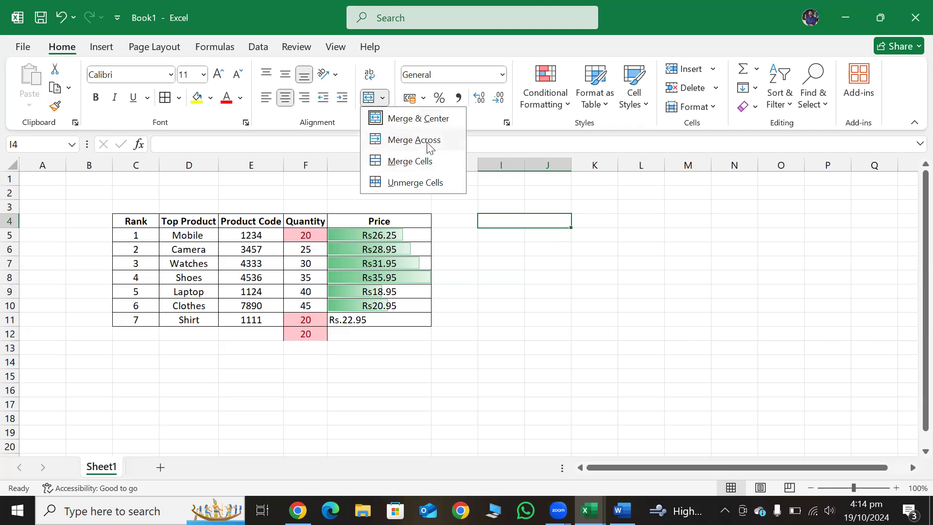
pyautogui.click(505, 273)
pyautogui.click(501, 273)
pyautogui.moveTo(498, 266); pyautogui.dragTo(673, 260)
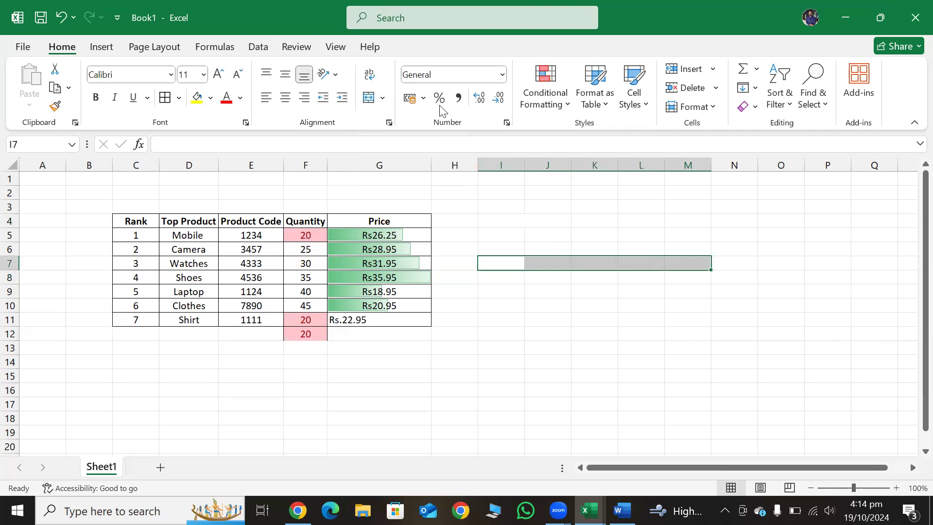
pyautogui.click(424, 98)
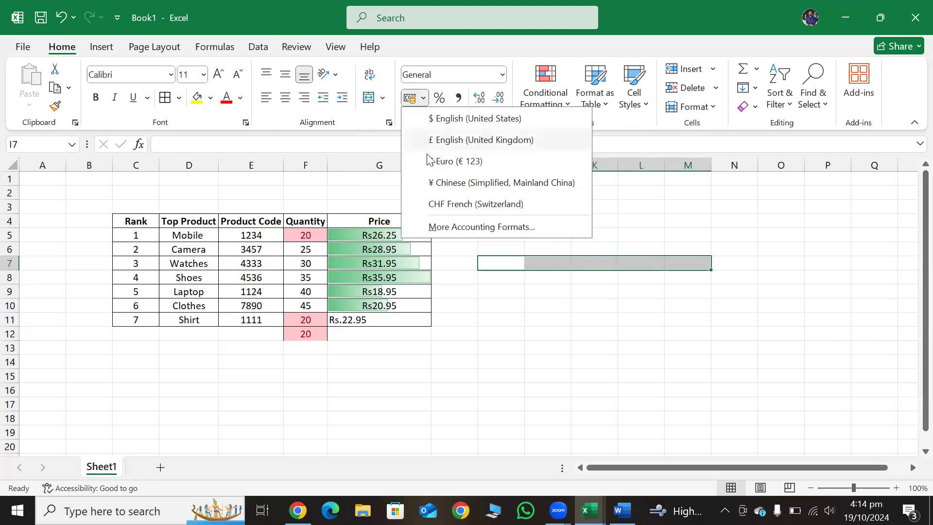
pyautogui.click(382, 98)
pyautogui.click(391, 141)
# - Unmerge cells I7:M7 into separate cells
pyautogui.click(382, 99)
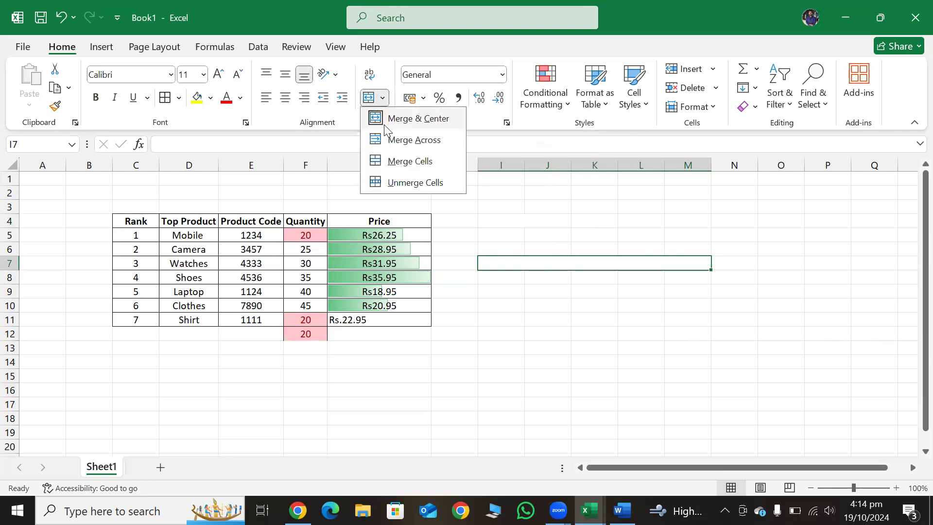
pyautogui.click(397, 182)
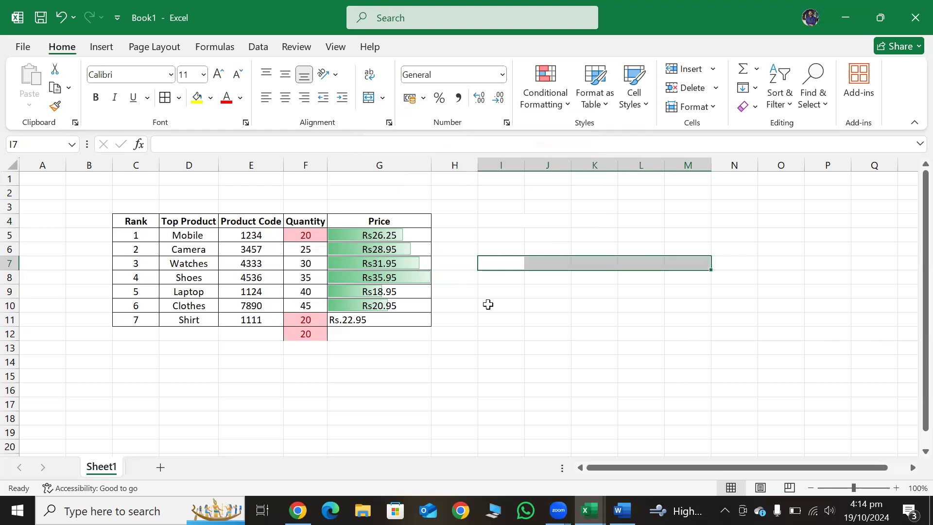
pyautogui.click(488, 304)
pyautogui.click(499, 262)
pyautogui.click(580, 246)
pyautogui.click(547, 220)
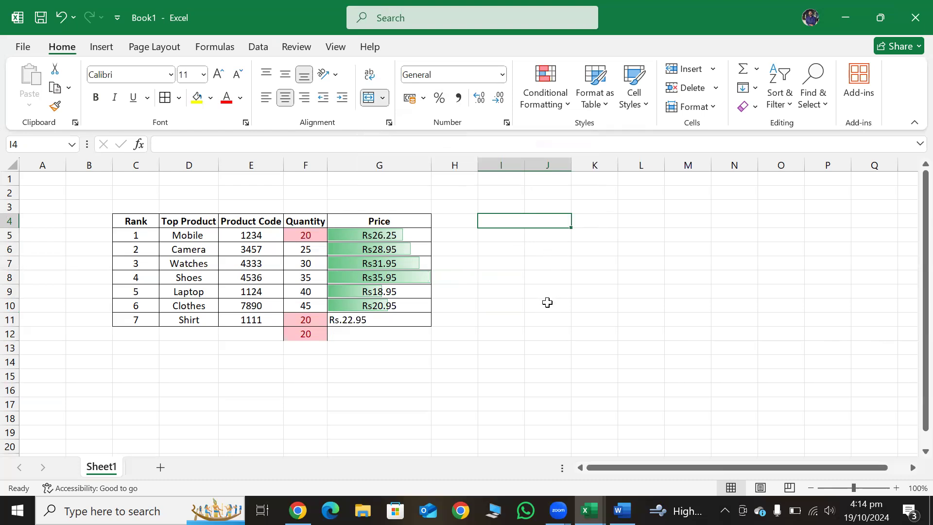
# - Clear the extra quantity in F12 below the Shirt row
pyautogui.click(551, 340)
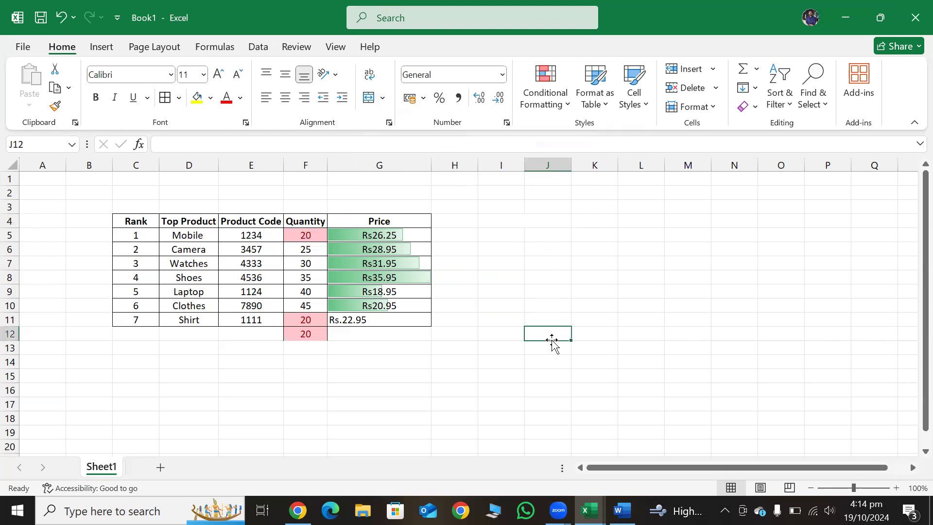
pyautogui.click(312, 336)
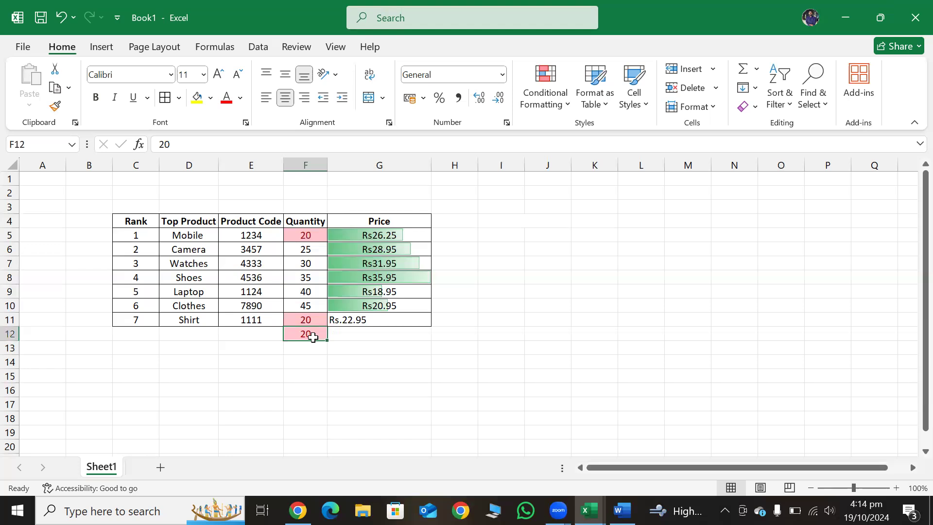
pyautogui.press('Delete')
# - Start a VLOOKUP formula in G14 with D5, the Mobile product, as the lookup value
pyautogui.press('Down')
pyautogui.press('Down')
pyautogui.press('Right')
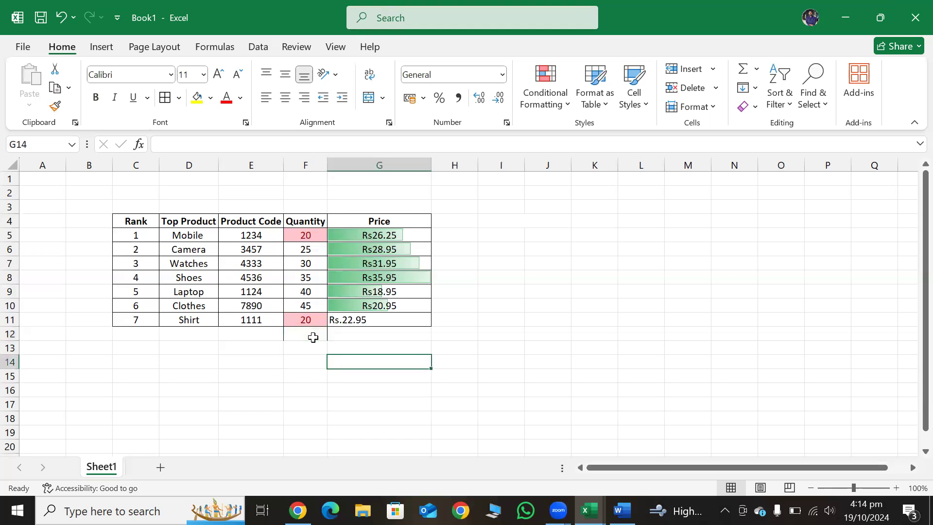
pyautogui.write('=vlo')
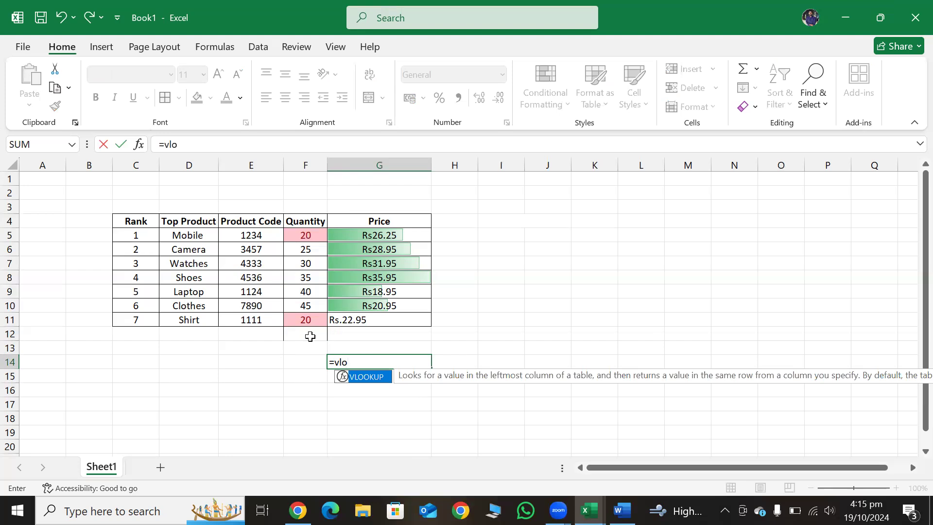
pyautogui.press('Tab')
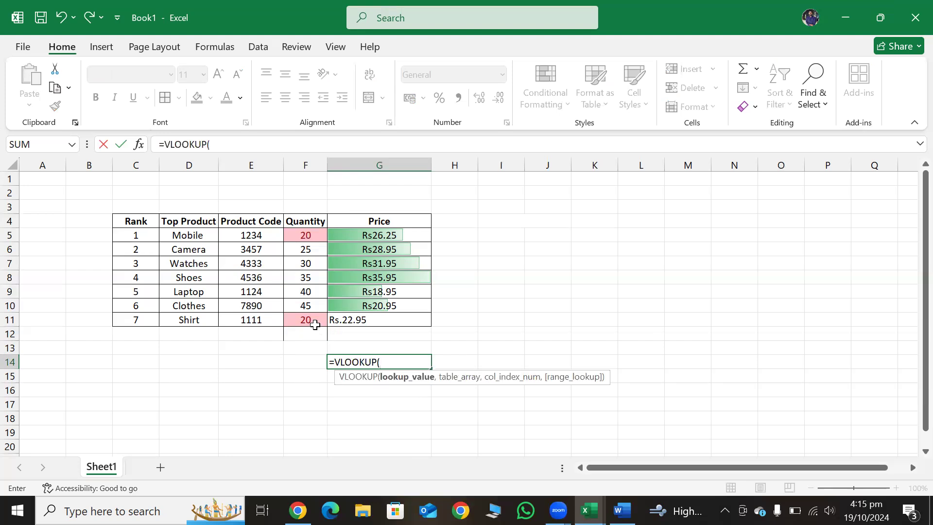
pyautogui.click(214, 237)
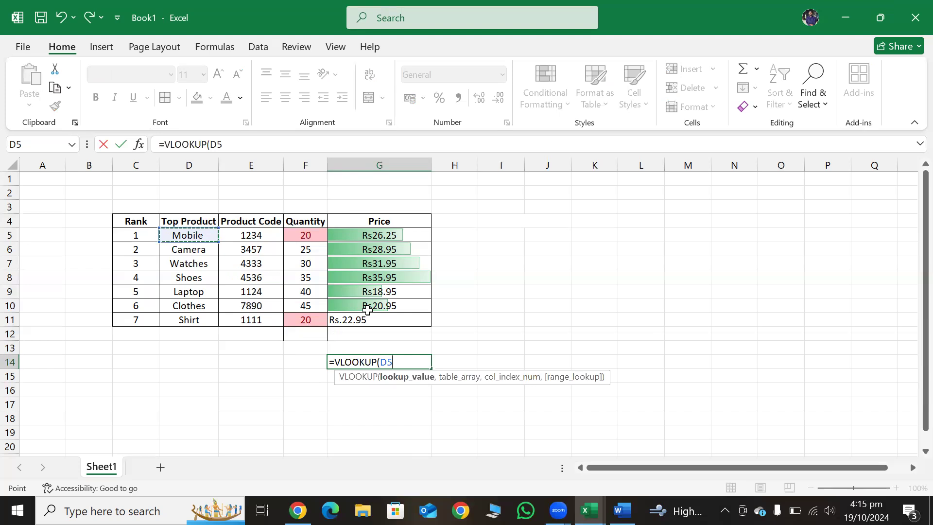
pyautogui.write(',')
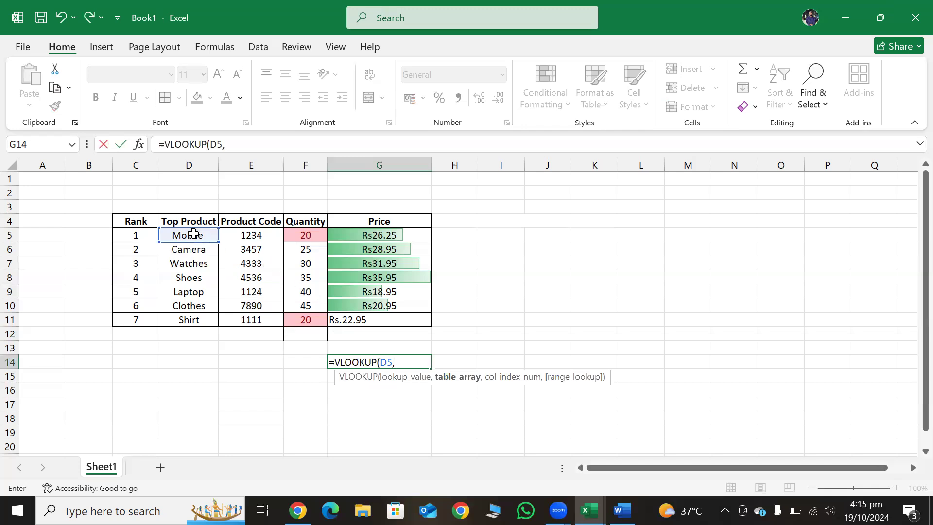
# - Complete the VLOOKUP formula in G14 with table array D5:G11, column index 4 and range lookup 0
pyautogui.moveTo(191, 235); pyautogui.dragTo(347, 313)
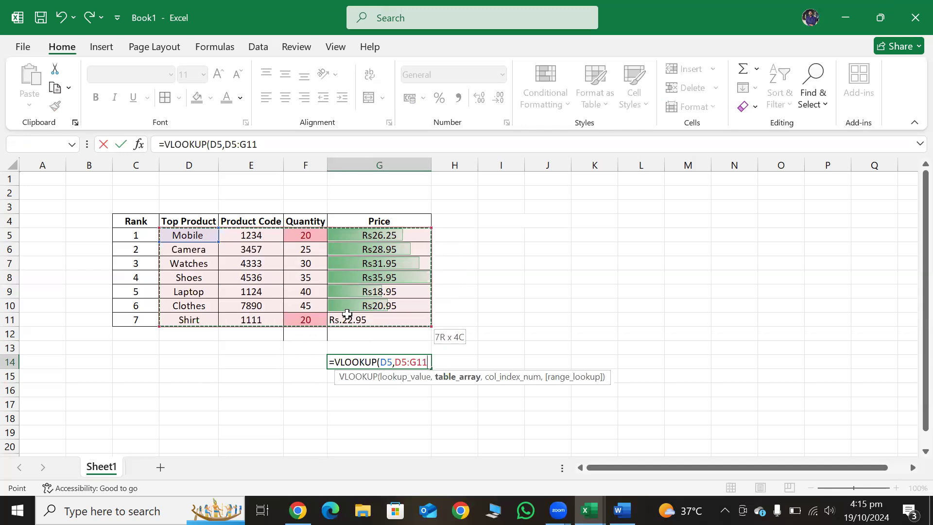
pyautogui.moveTo(347, 314); pyautogui.dragTo(347, 314)
pyautogui.click(192, 238)
pyautogui.moveTo(322, 242); pyautogui.dragTo(362, 320)
pyautogui.moveTo(361, 319); pyautogui.dragTo(362, 319)
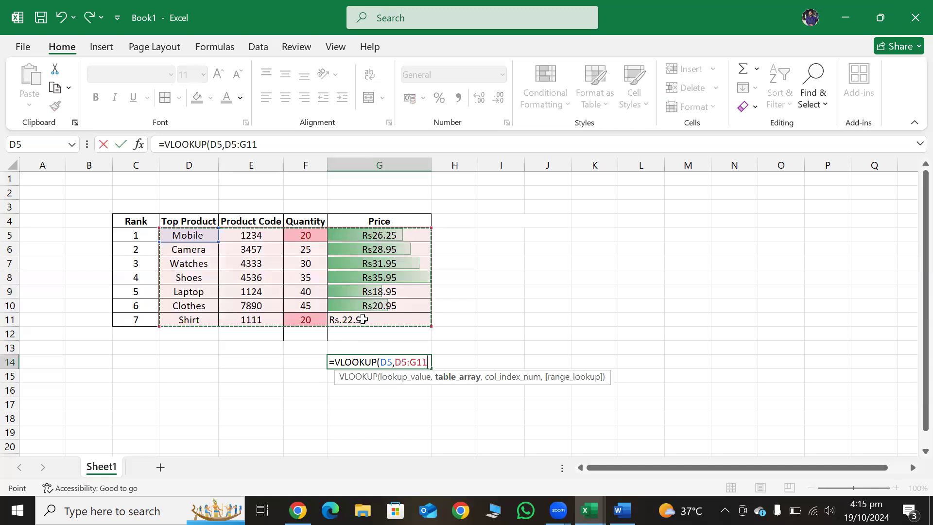
pyautogui.write(',4')
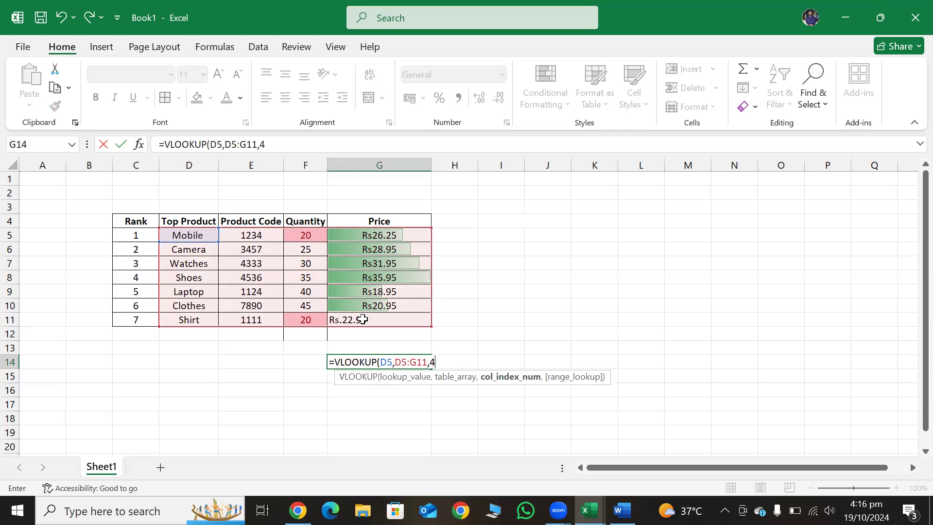
pyautogui.write(',0)')
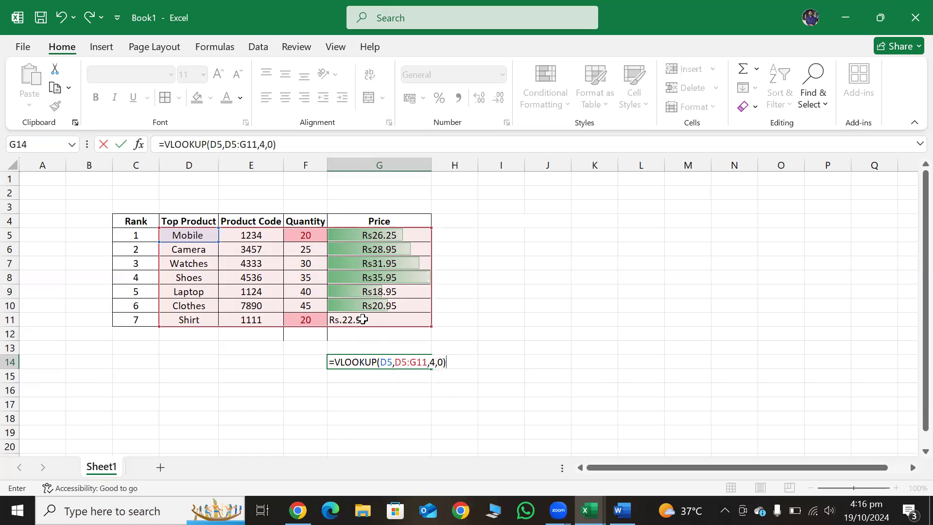
pyautogui.press('Return')
pyautogui.press('Up')
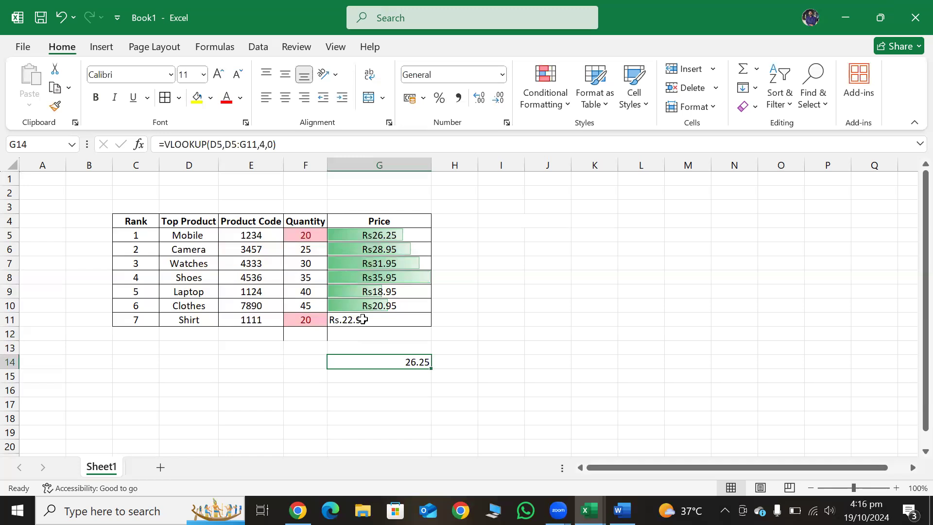
pyautogui.click(297, 362)
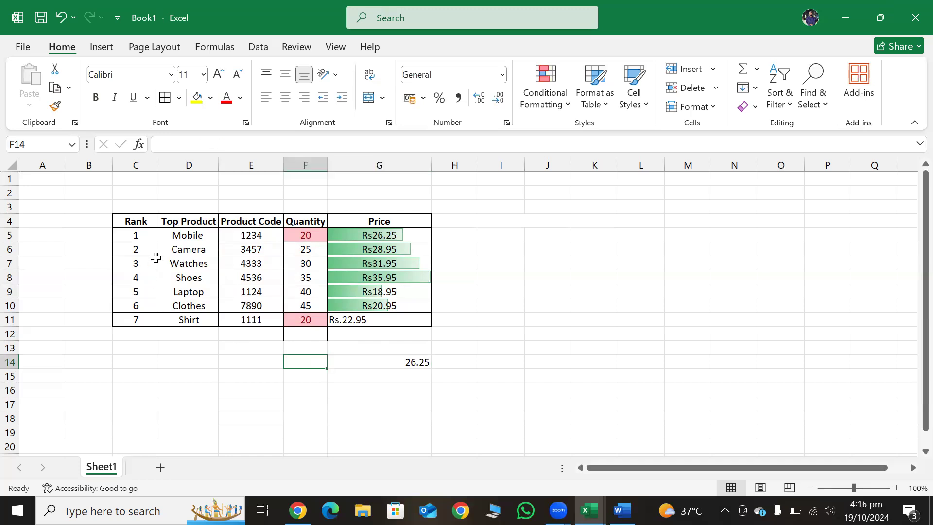
pyautogui.click(165, 239)
pyautogui.moveTo(214, 237); pyautogui.dragTo(387, 316)
pyautogui.click(541, 262)
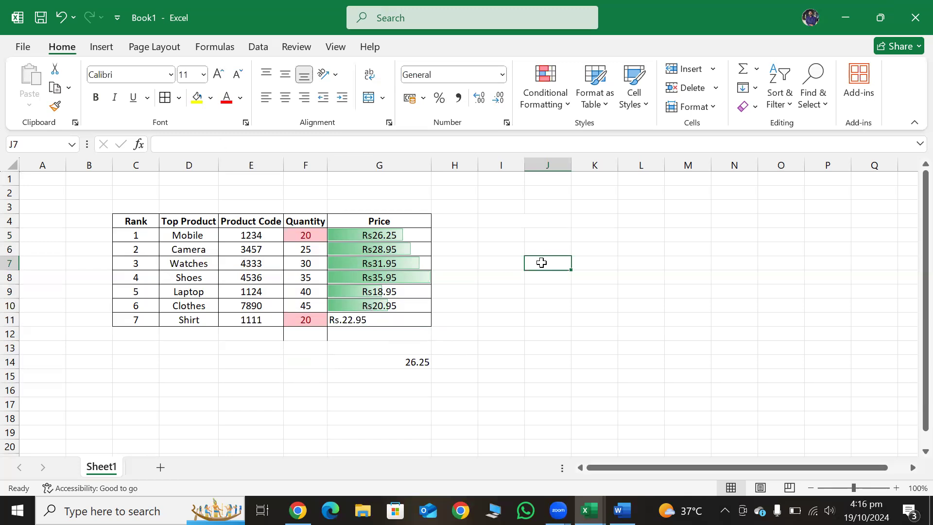
pyautogui.moveTo(136, 221); pyautogui.dragTo(453, 308)
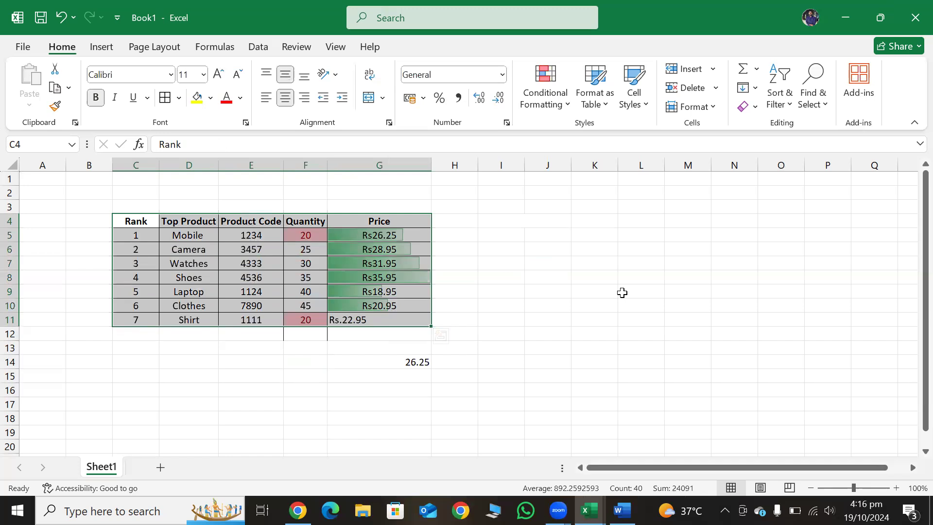
pyautogui.click(584, 246)
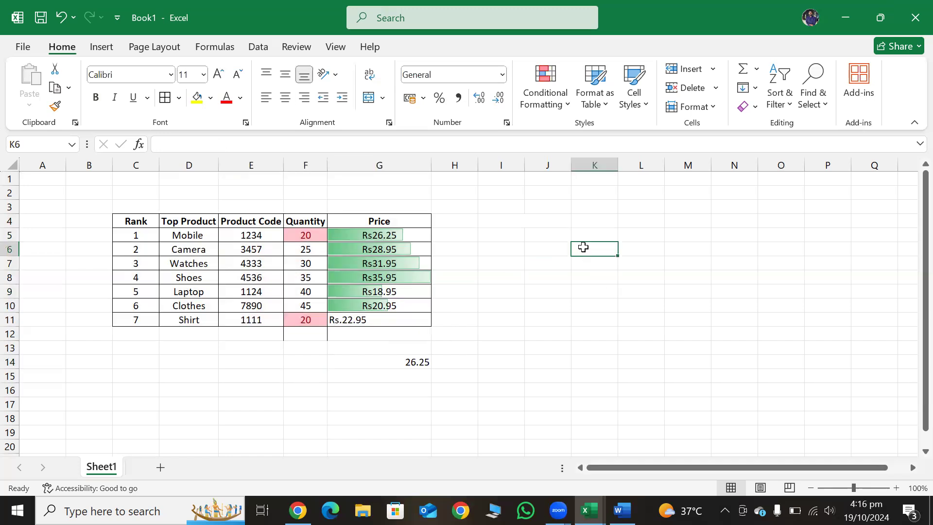
pyautogui.click(523, 338)
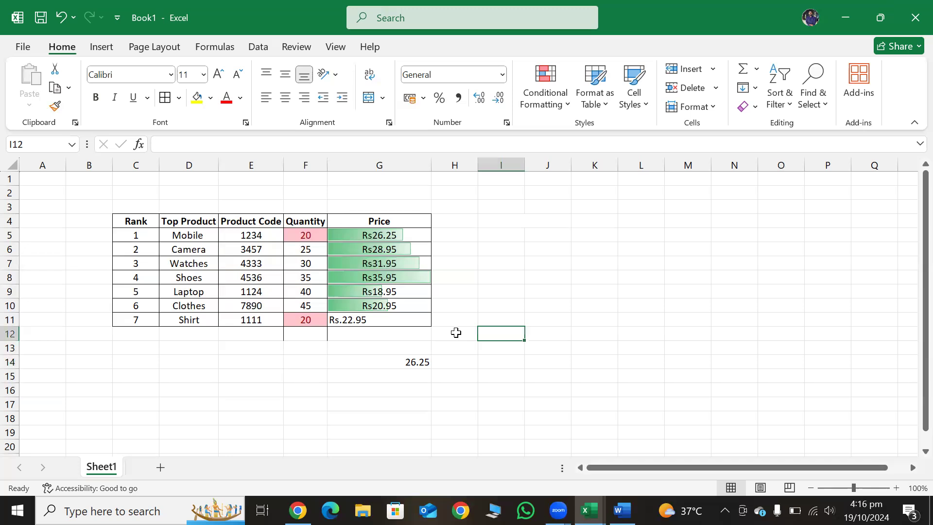
pyautogui.moveTo(136, 221); pyautogui.dragTo(383, 317)
pyautogui.click(575, 330)
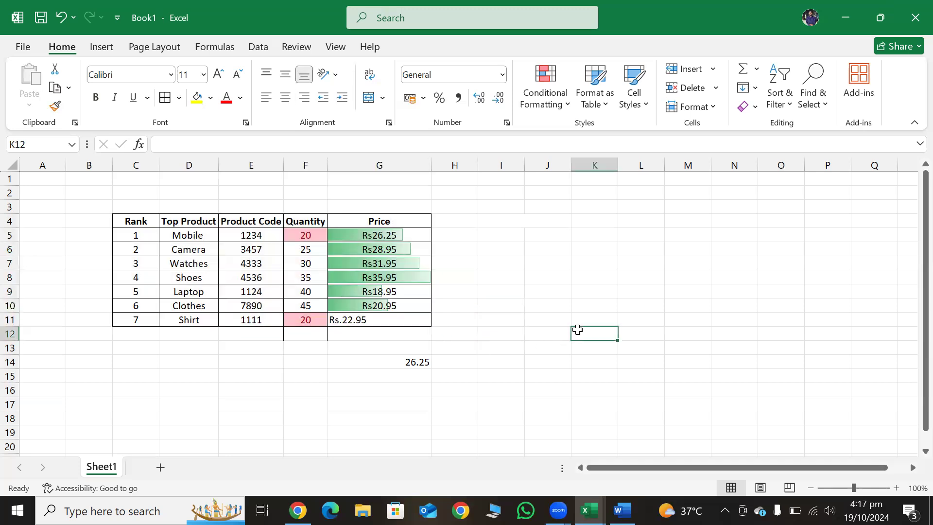
# - Insert a PivotTable from the product table C4:G11, placed on a new worksheet
pyautogui.moveTo(132, 219); pyautogui.dragTo(377, 317)
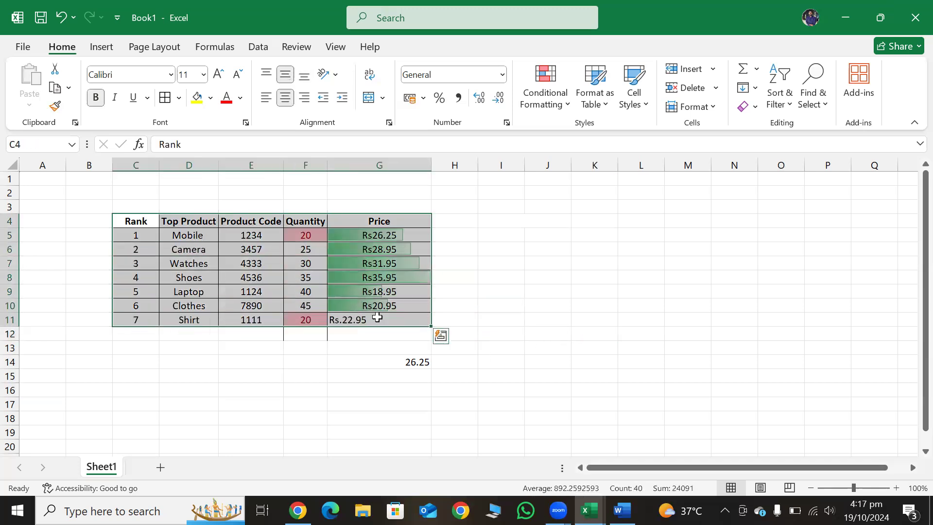
pyautogui.click(101, 47)
pyautogui.click(33, 80)
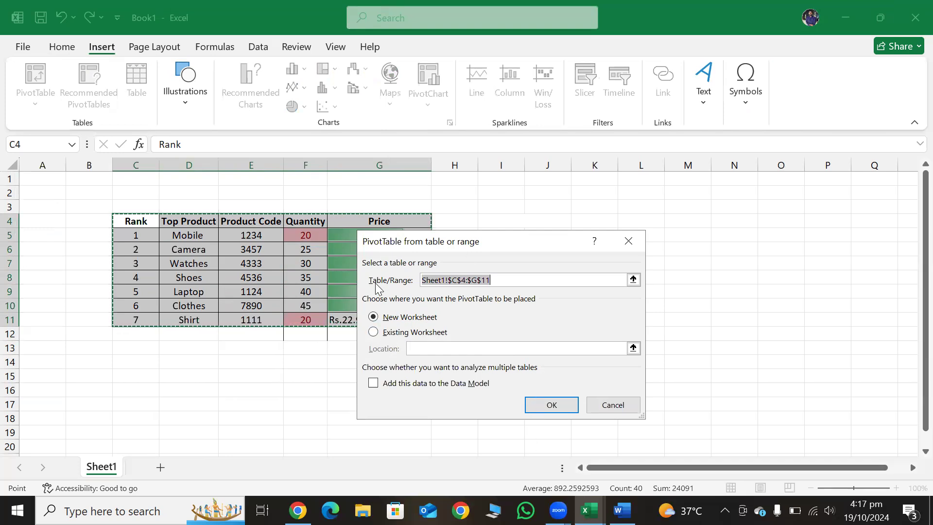
pyautogui.click(415, 331)
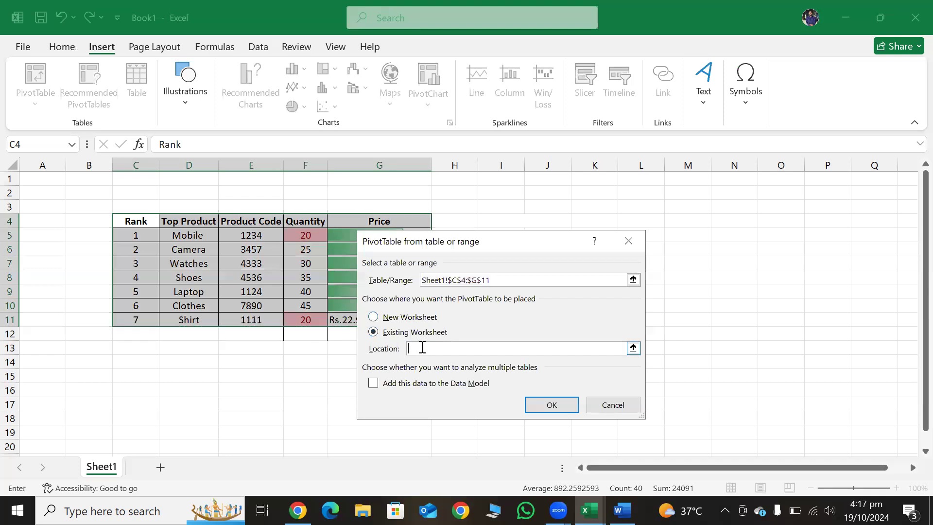
pyautogui.click(398, 318)
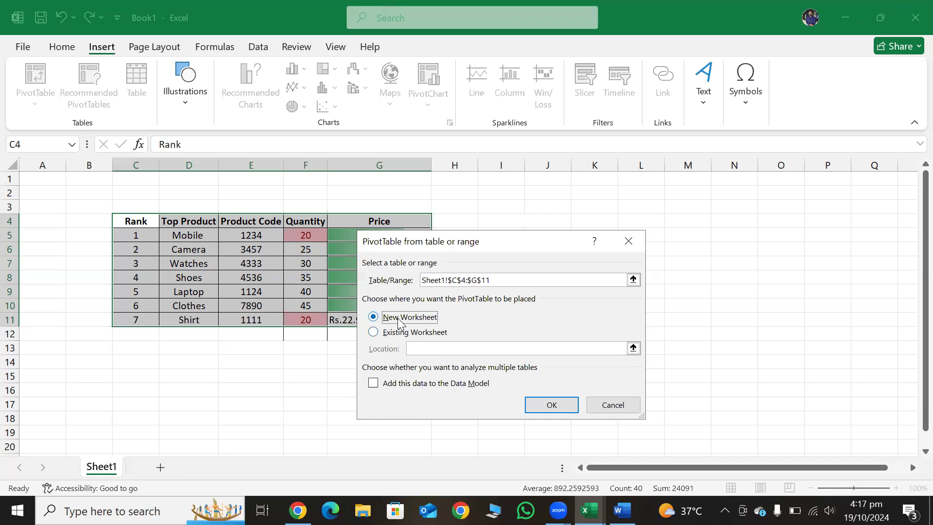
pyautogui.click(543, 409)
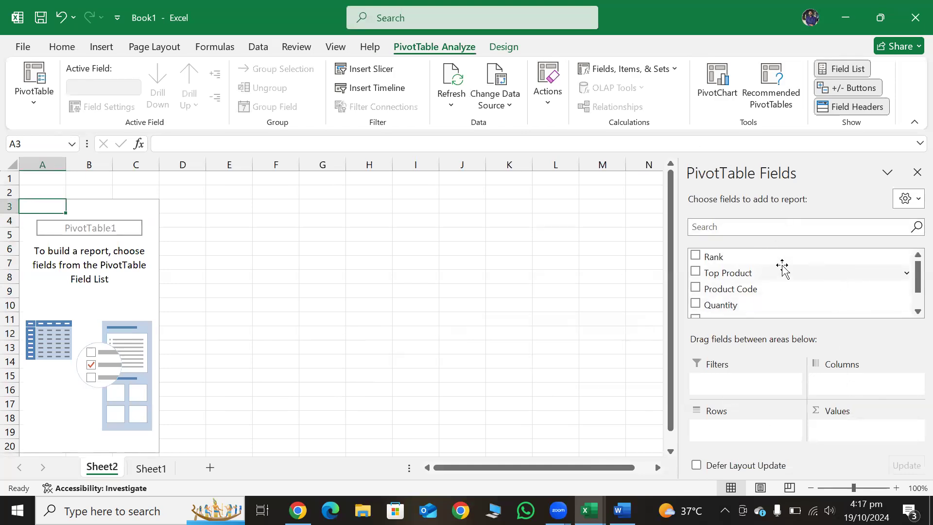
# - Add the Top Product field to the PivotTable's rows
pyautogui.moveTo(770, 277); pyautogui.dragTo(759, 431)
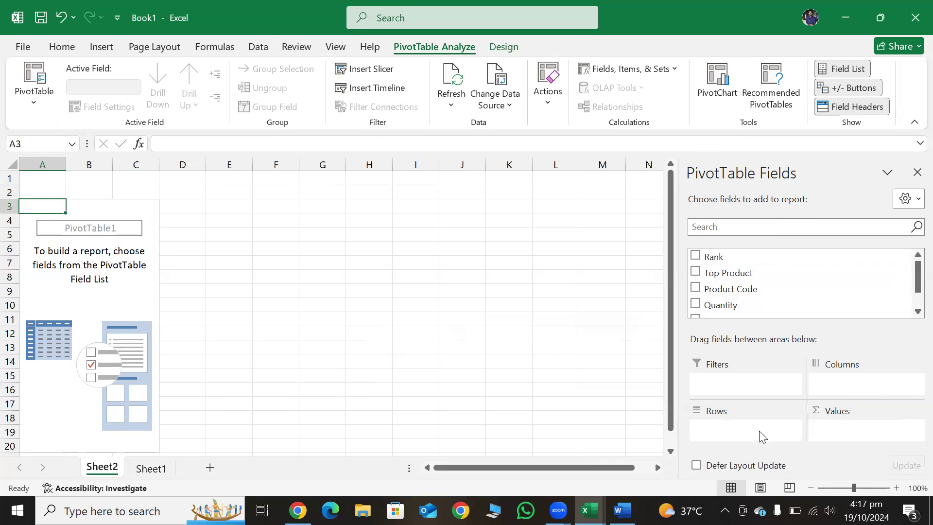
pyautogui.click(696, 271)
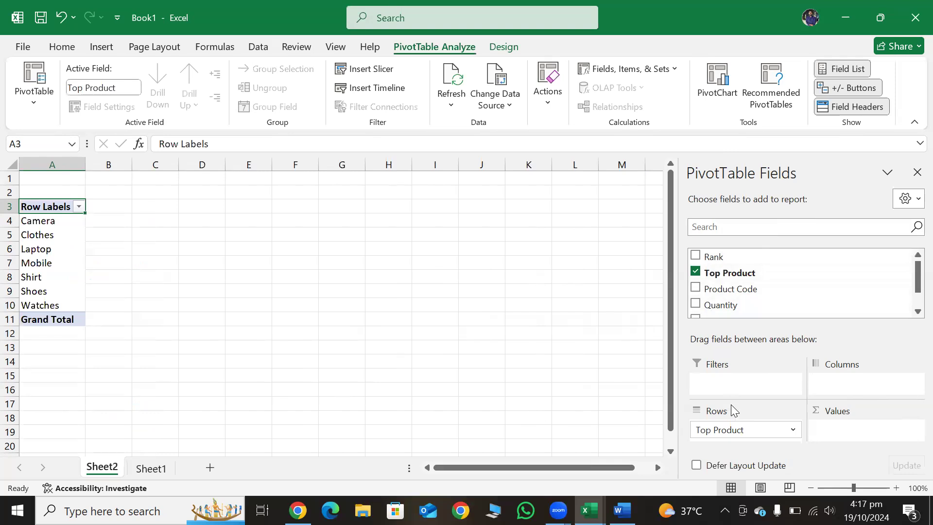
pyautogui.scroll(-2, 911, 297)
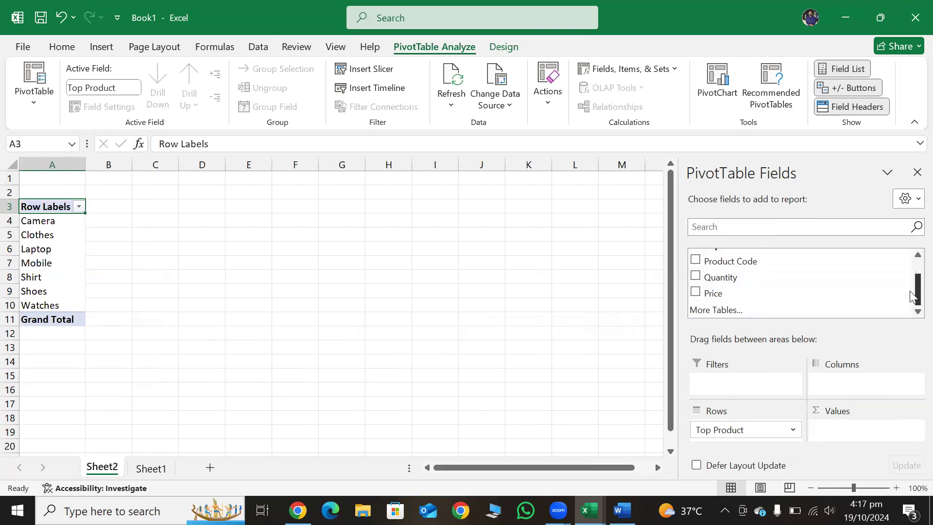
# - Add the Price field to the PivotTable and move it from rows to values, checking the count per product
pyautogui.click(695, 292)
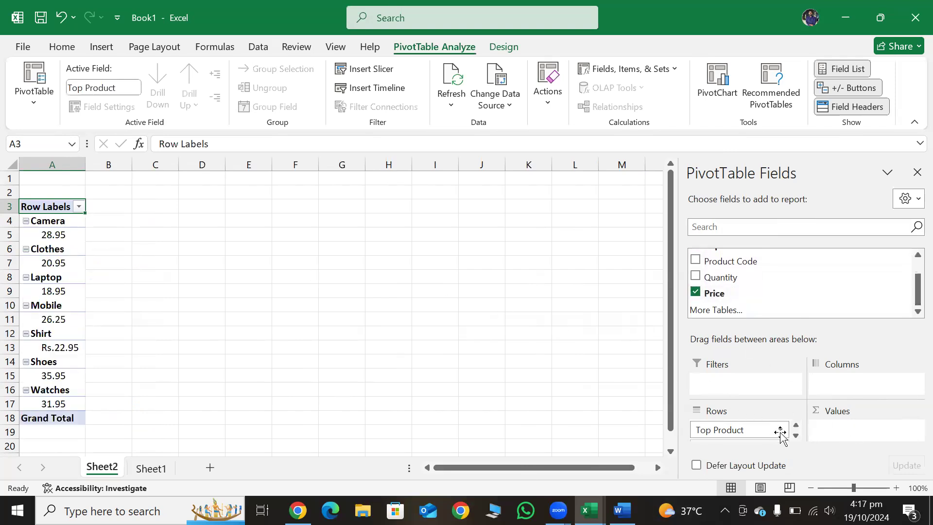
pyautogui.click(795, 435)
pyautogui.moveTo(728, 431); pyautogui.dragTo(843, 431)
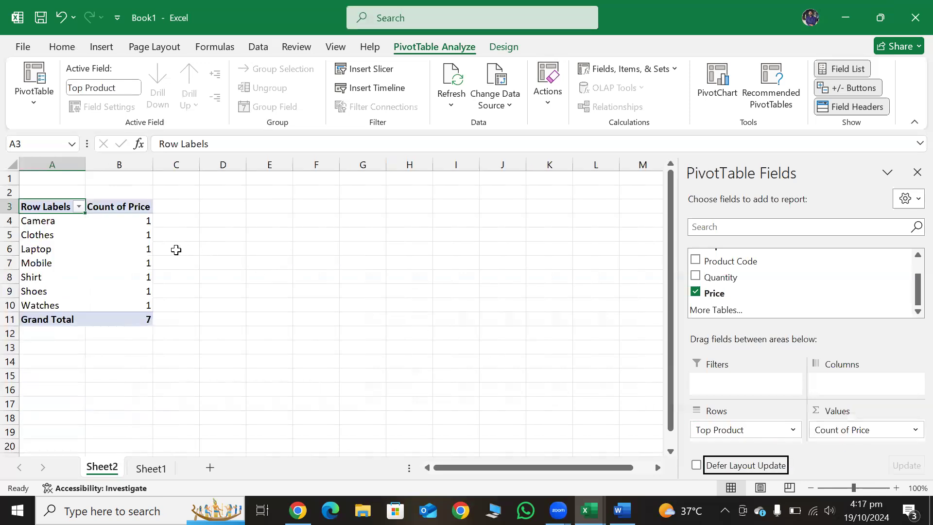
pyautogui.moveTo(138, 225); pyautogui.dragTo(136, 304)
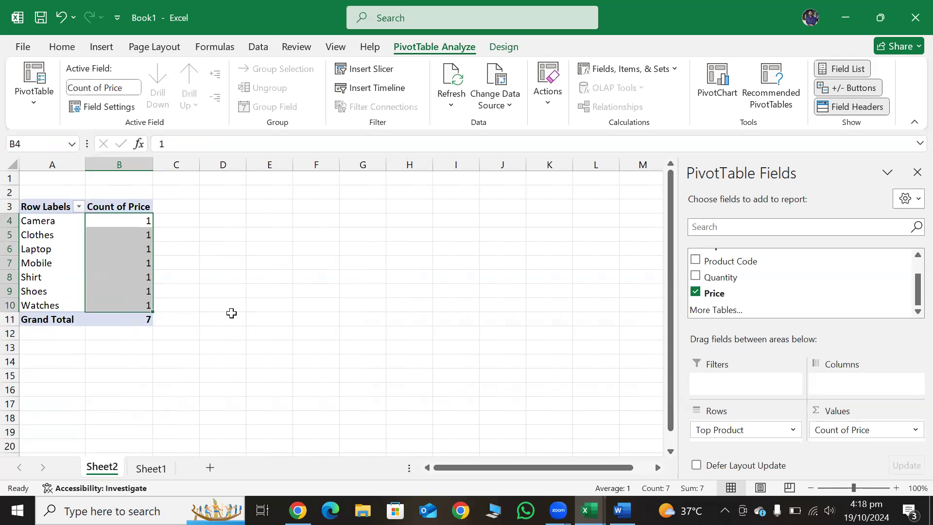
pyautogui.moveTo(114, 223)
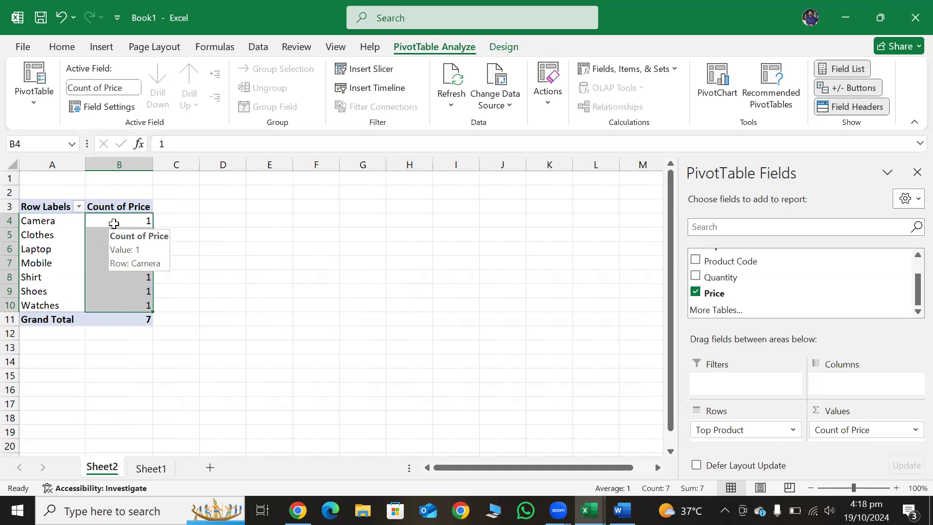
pyautogui.moveTo(63, 222)
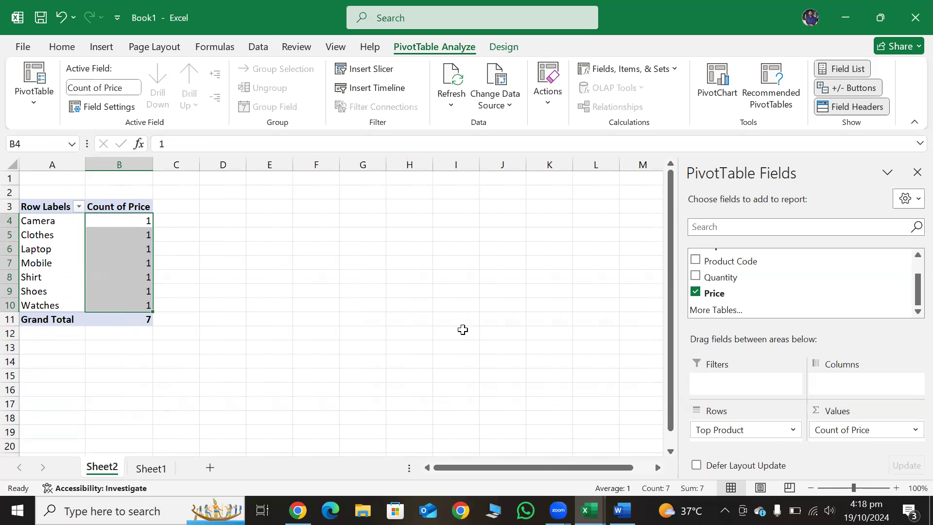
# - Add a Camera record in row 12 of Sheet1 with product code 232425, quantity 23 and price Rs.22.95
pyautogui.click(152, 467)
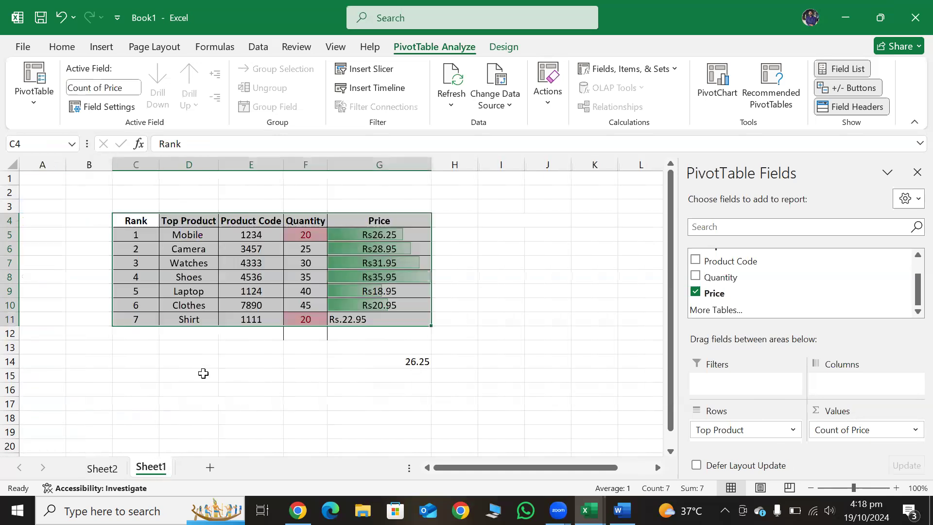
pyautogui.click(192, 340)
pyautogui.write('Ca')
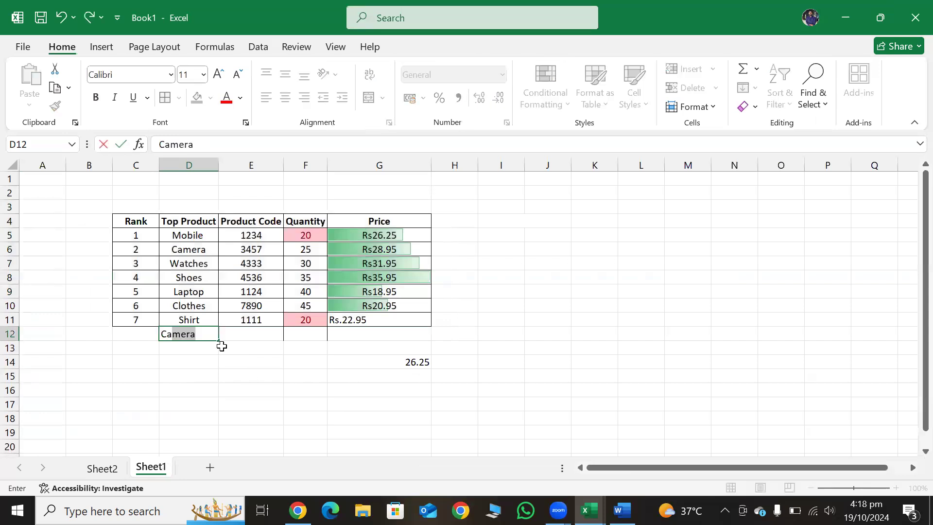
pyautogui.press('Return')
pyautogui.press('Up')
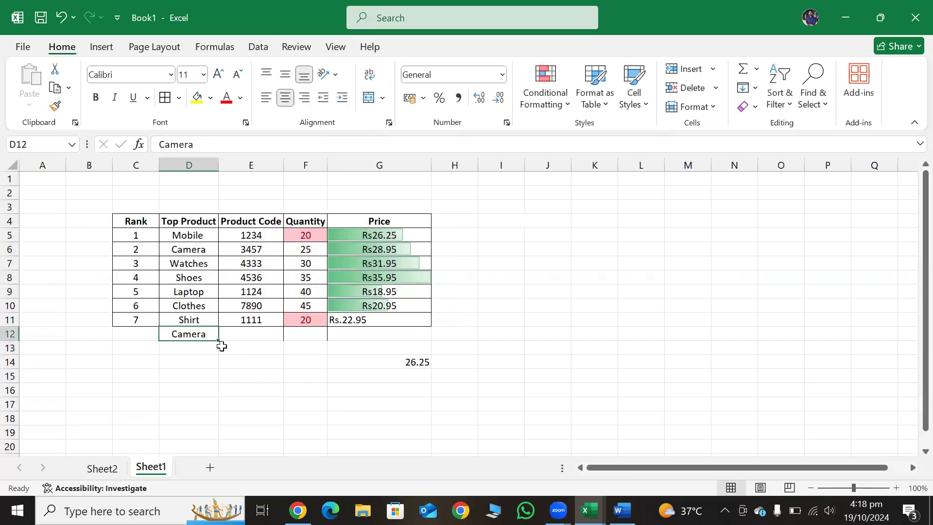
pyautogui.press('Right')
pyautogui.write('232425')
pyautogui.press('Tab')
pyautogui.write('23')
pyautogui.press('Tab')
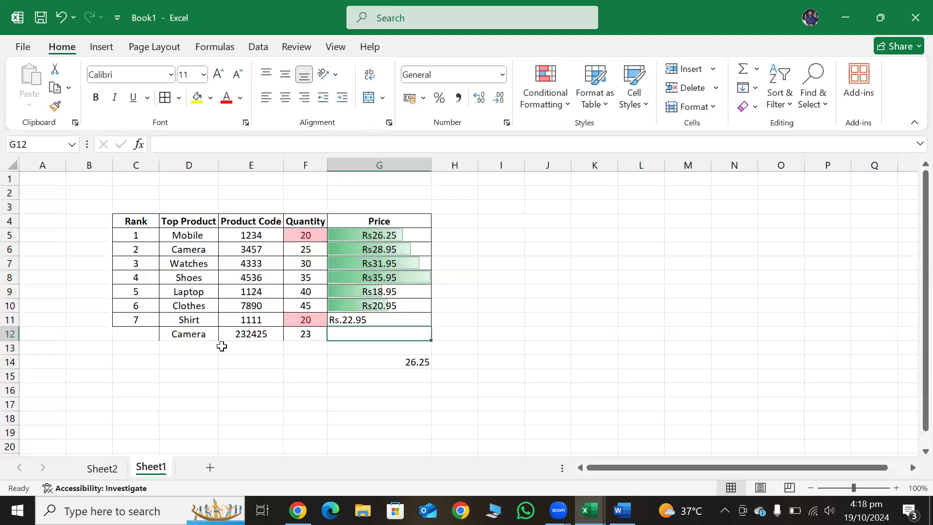
pyautogui.write('Rs.22.95')
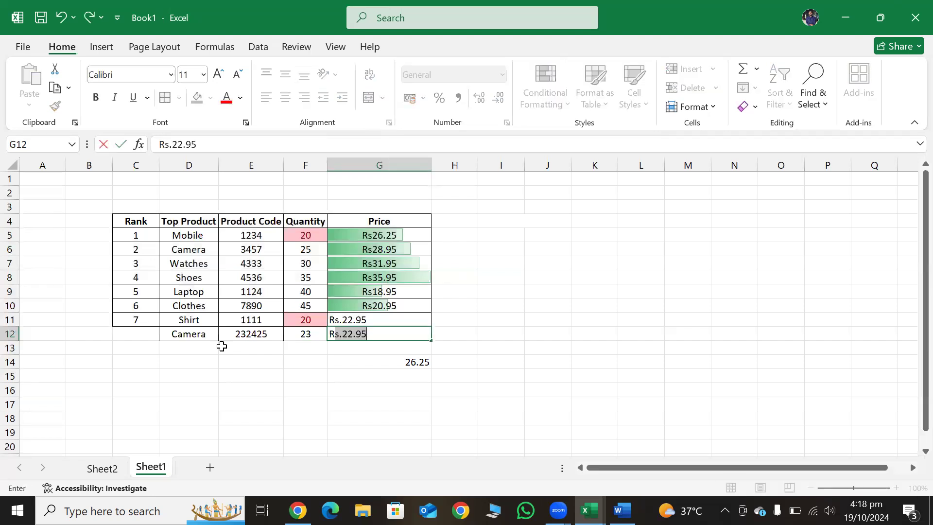
pyautogui.press('Return')
# - Copy the formatting of price cell G10 onto the prices in G11:G12
pyautogui.click(359, 306)
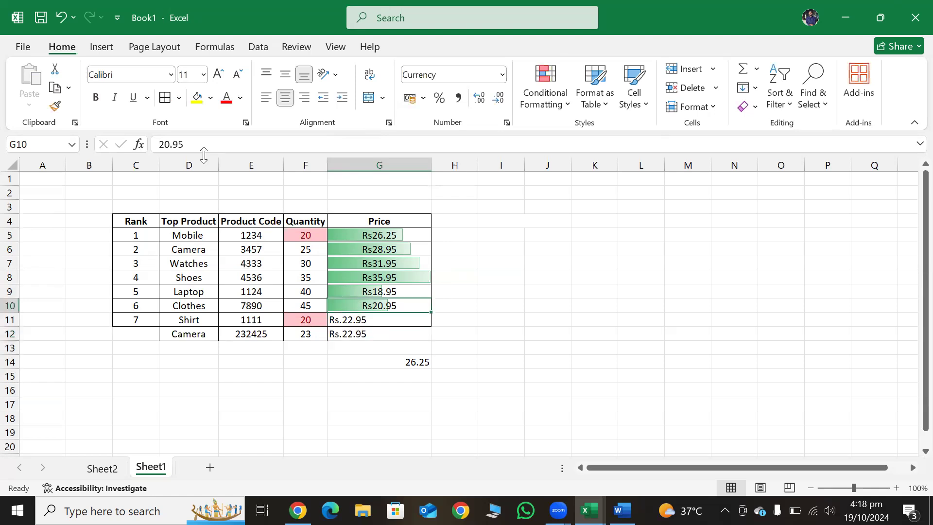
pyautogui.click(56, 106)
pyautogui.moveTo(358, 318); pyautogui.dragTo(377, 333)
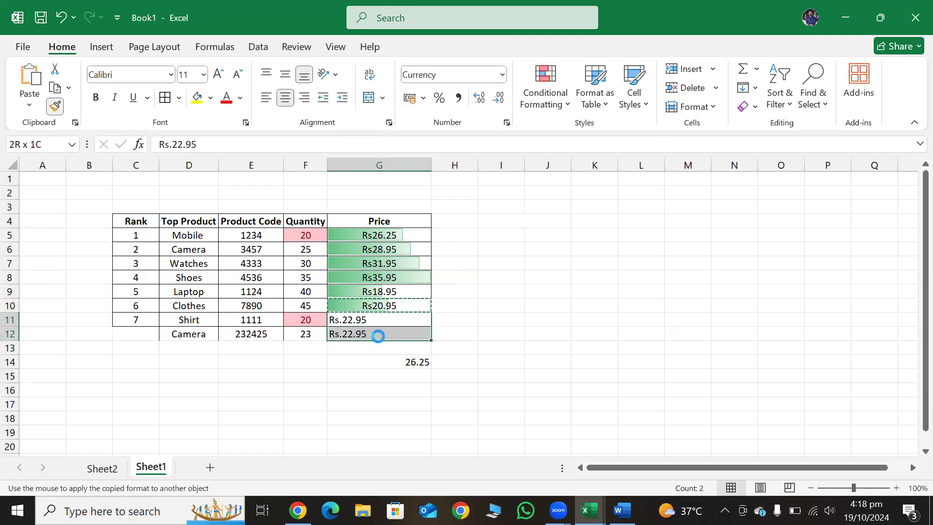
pyautogui.click(547, 305)
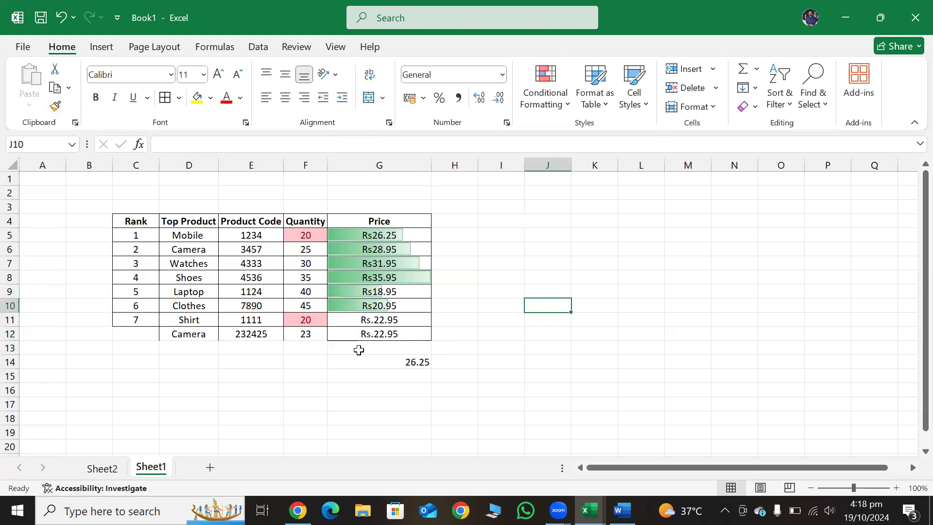
# - Enter rank 8 for the new Camera row in C12
pyautogui.click(130, 334)
pyautogui.write('8')
pyautogui.press('Return')
pyautogui.hotkey('alt', 'Tab')
# - Change the data source of the PivotTable on Sheet2 to the range C4:G12 on Sheet1
pyautogui.click(102, 468)
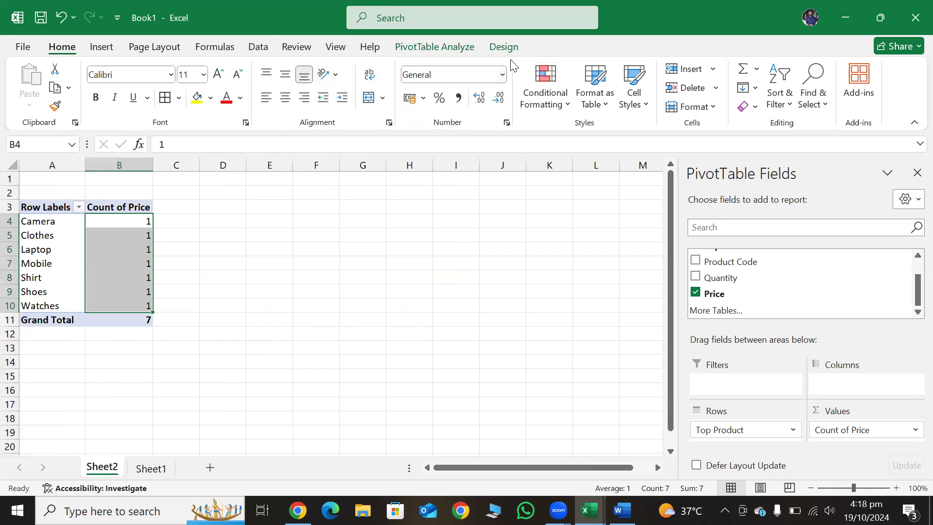
pyautogui.click(37, 247)
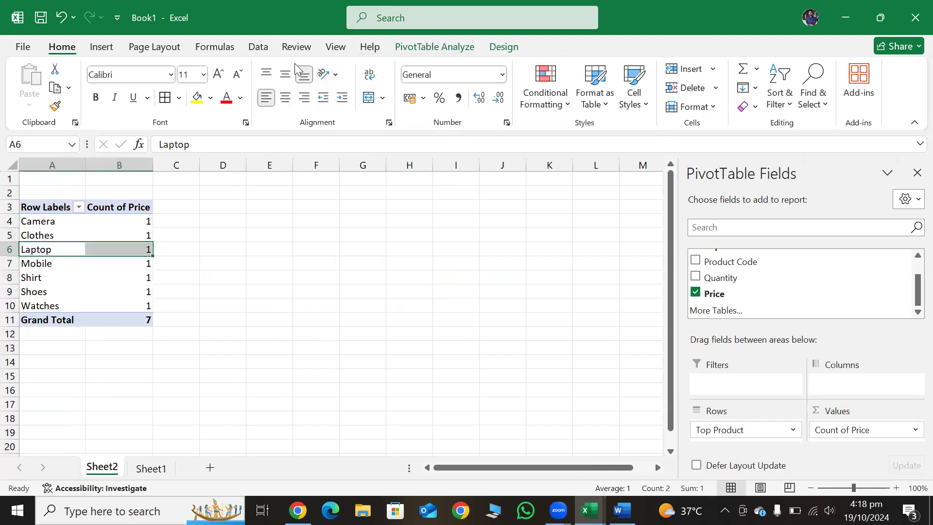
pyautogui.click(293, 48)
pyautogui.click(262, 48)
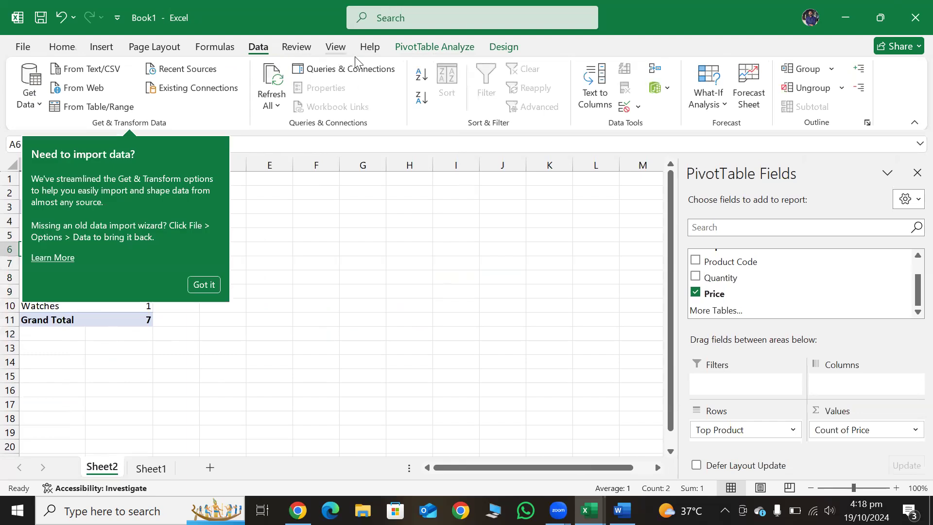
pyautogui.click(431, 49)
pyautogui.click(473, 46)
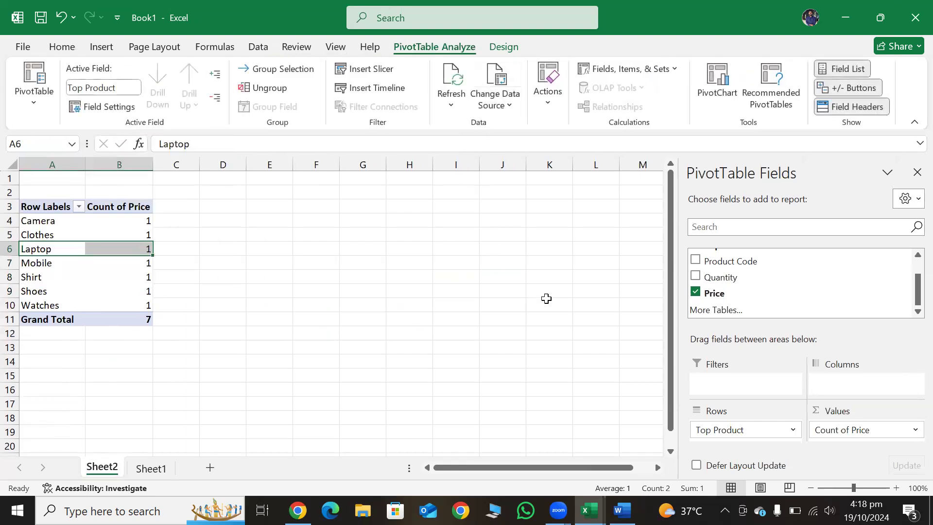
pyautogui.click(495, 100)
pyautogui.click(505, 129)
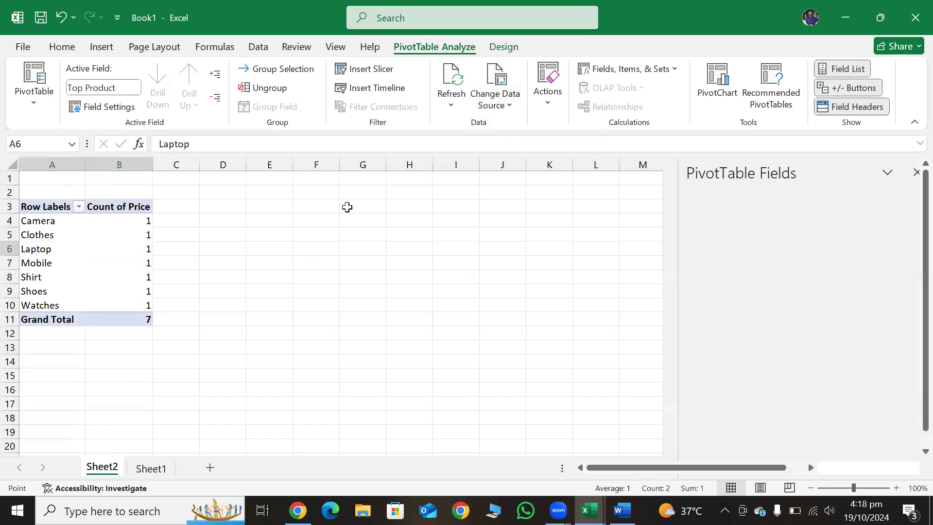
pyautogui.moveTo(148, 227); pyautogui.dragTo(381, 319)
pyautogui.moveTo(381, 325); pyautogui.dragTo(383, 327)
pyautogui.press('Return')
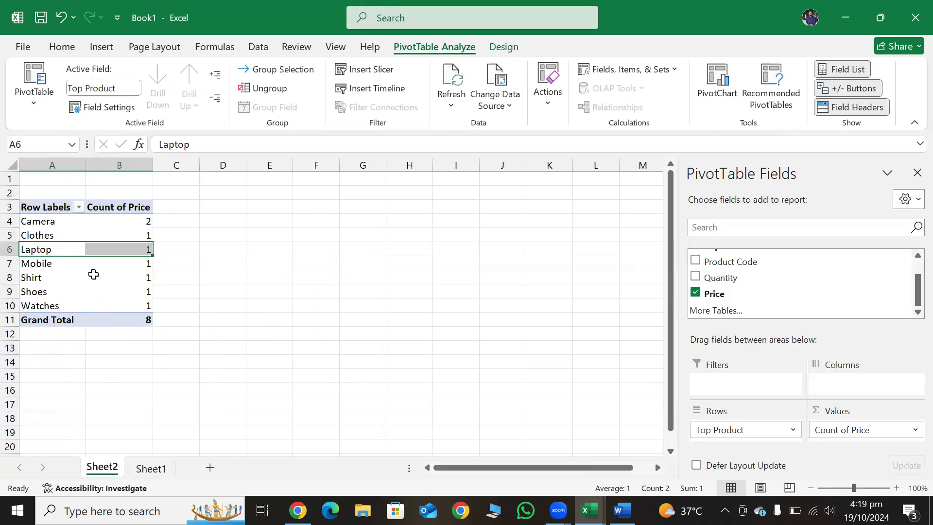
# - Set the PivotTable's Price value field to be summarized by Sum
pyautogui.click(132, 225)
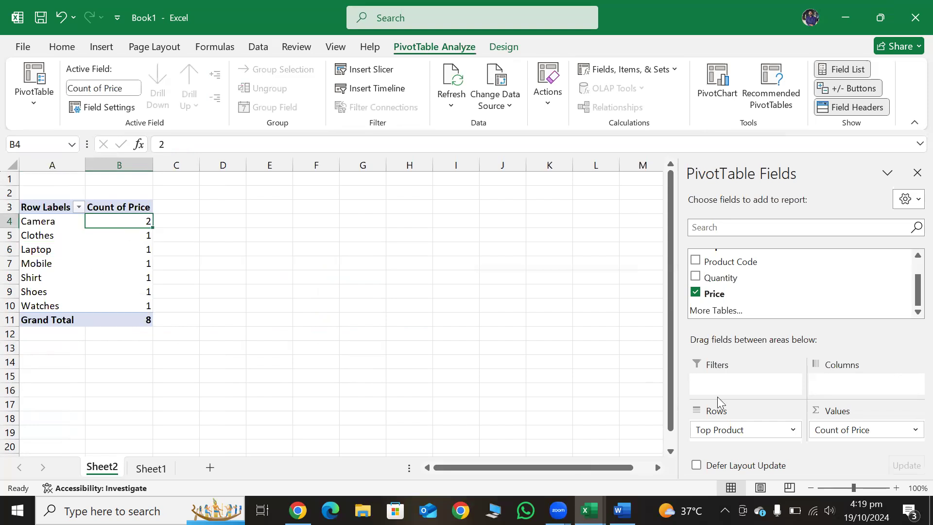
pyautogui.click(854, 430)
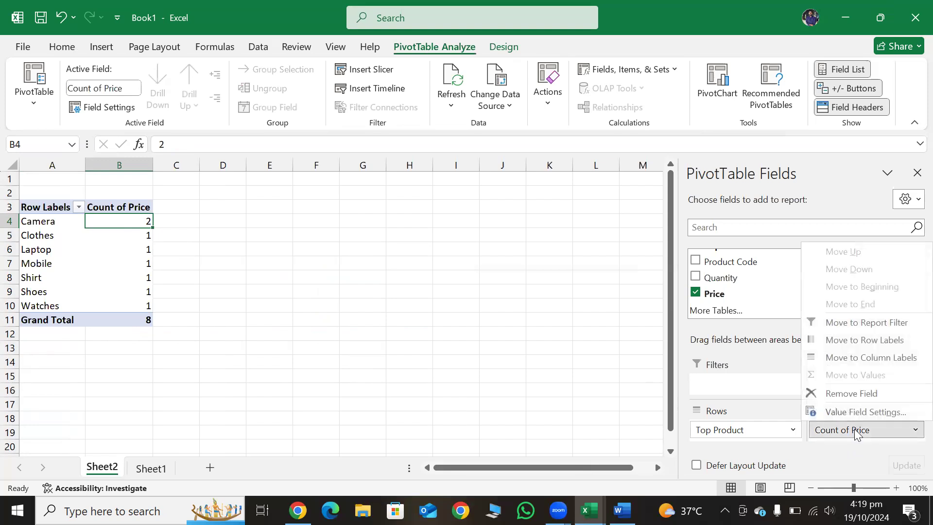
pyautogui.click(850, 412)
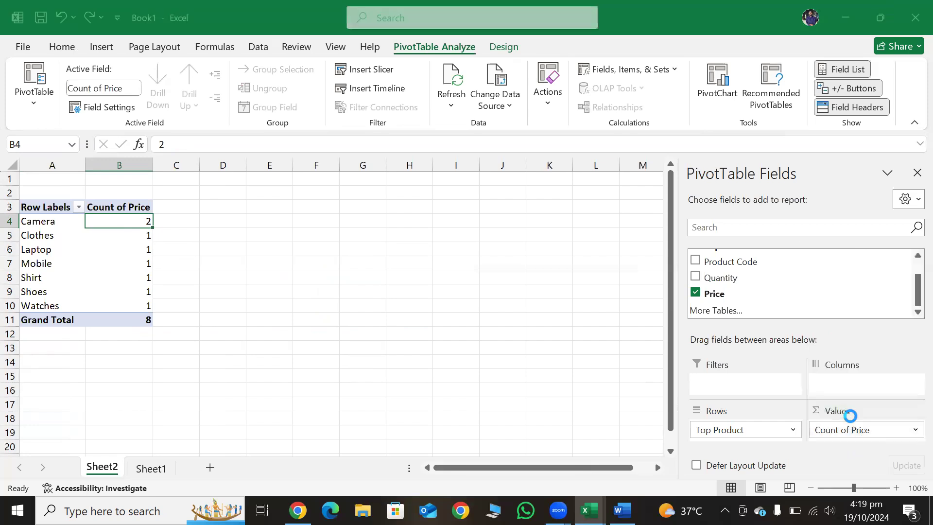
pyautogui.click(464, 316)
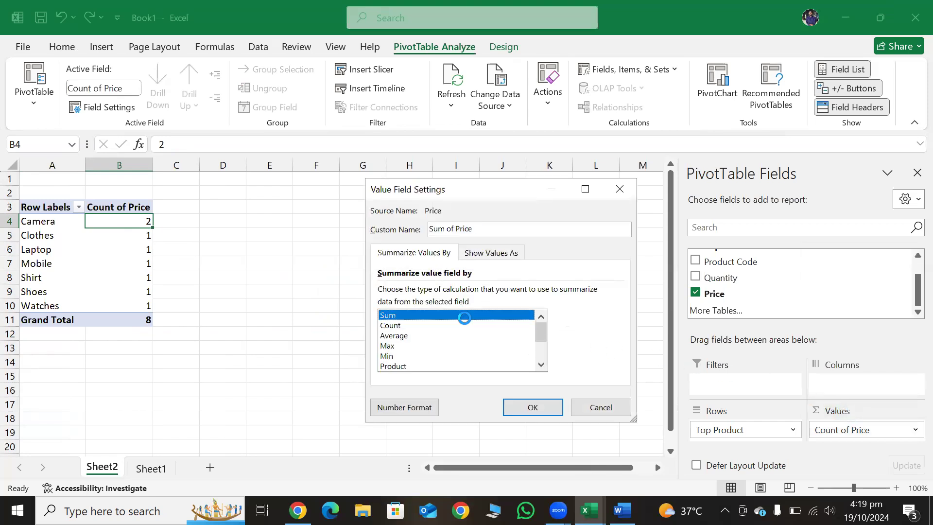
pyautogui.click(445, 336)
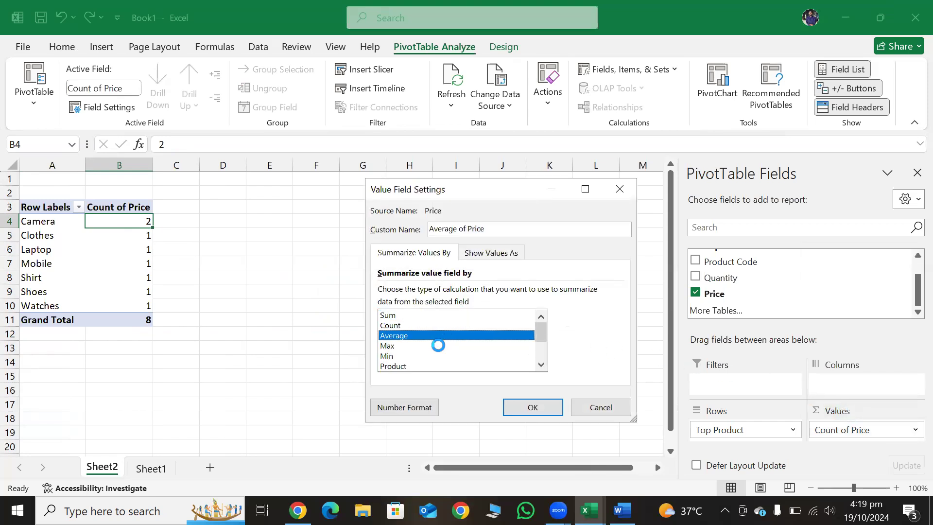
pyautogui.click(435, 346)
pyautogui.click(459, 315)
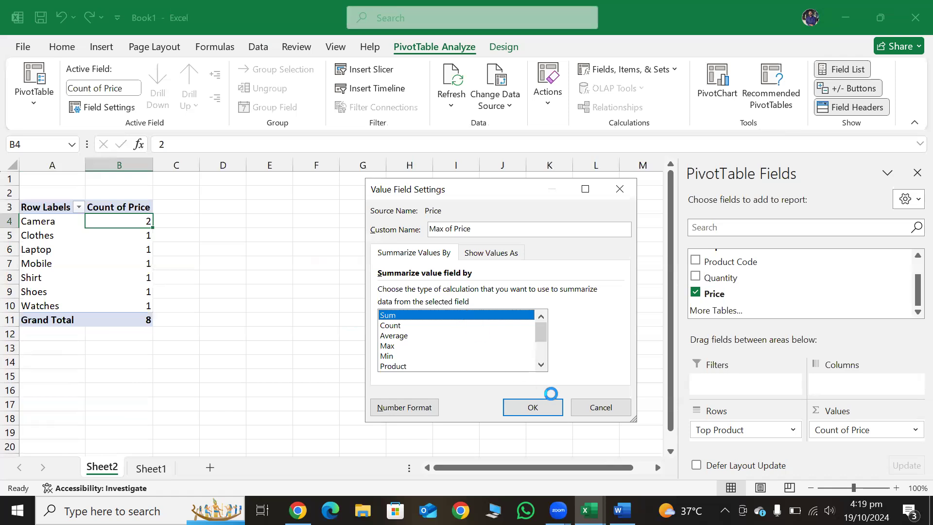
pyautogui.click(534, 406)
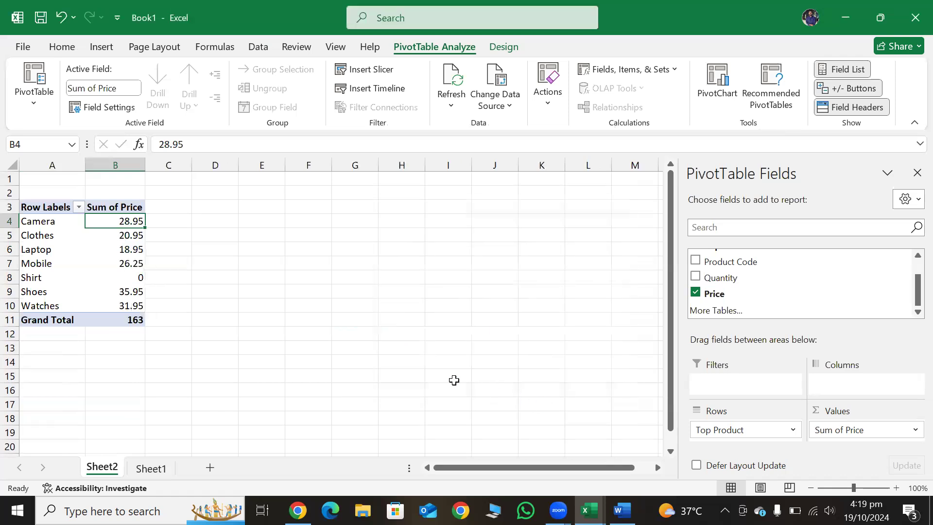
# - Compare the PivotTable with the source table on Sheet1, and widen the Sum of Price column on Sheet2
pyautogui.click(154, 469)
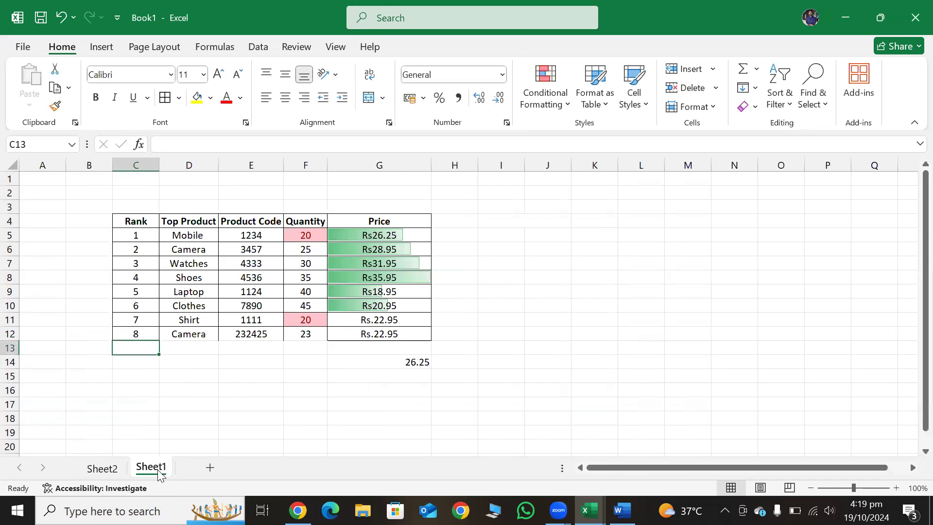
pyautogui.click(102, 468)
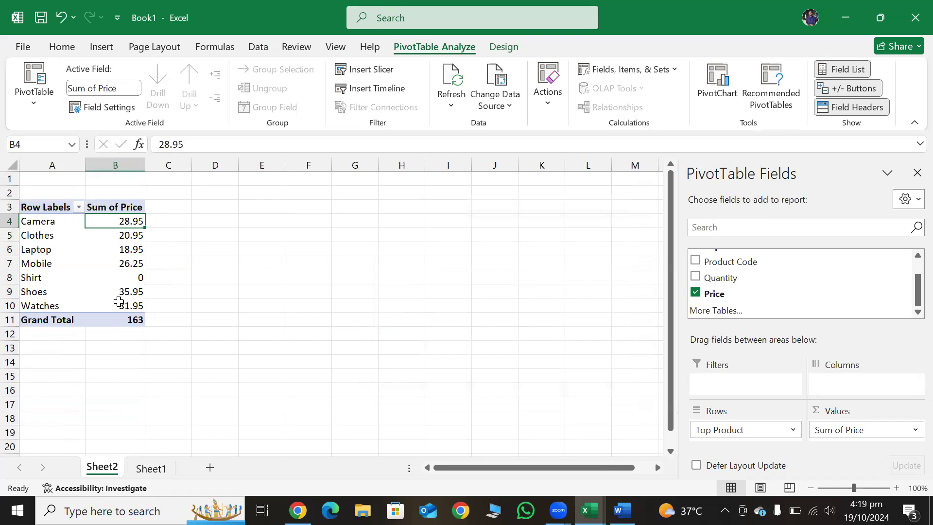
pyautogui.moveTo(145, 165); pyautogui.dragTo(168, 165)
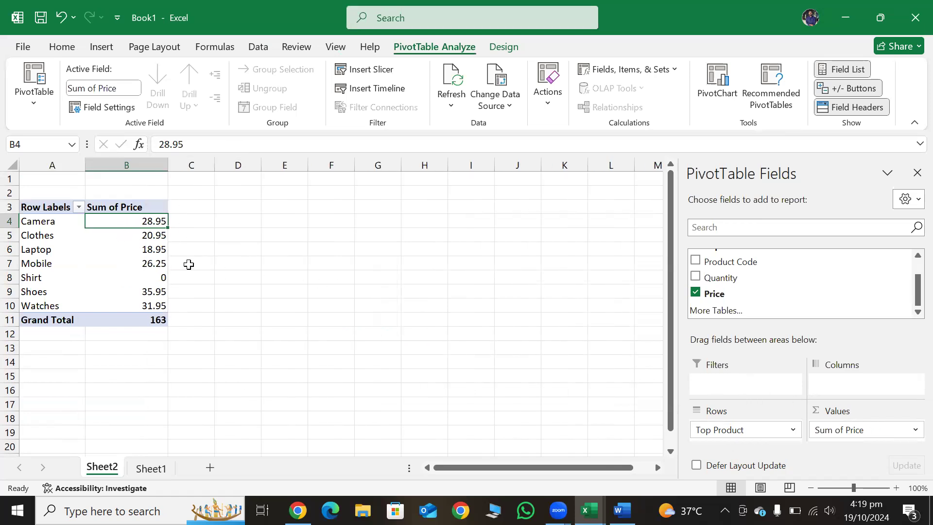
pyautogui.moveTo(141, 220); pyautogui.dragTo(154, 306)
pyautogui.click(289, 262)
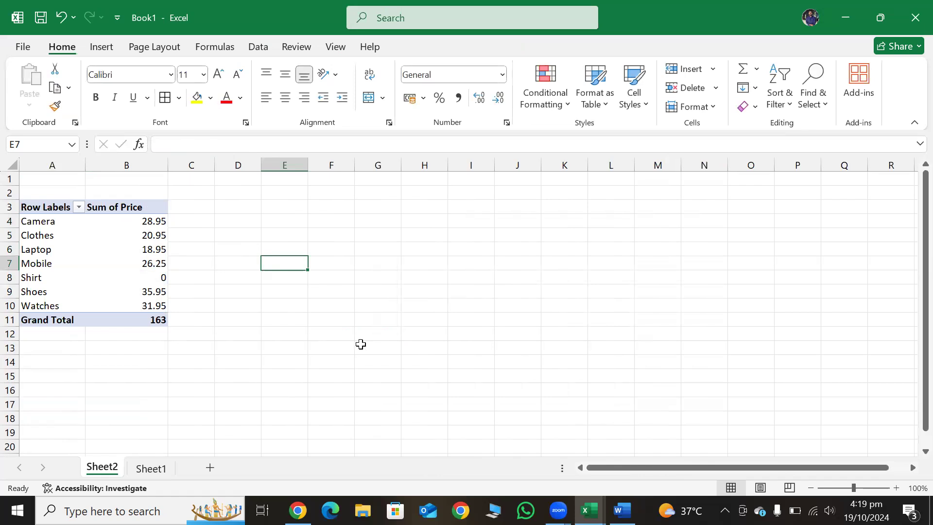
# - Select the product table C4:G12 on Sheet1 and look through the column, line, pie and scatter chart types
pyautogui.click(151, 466)
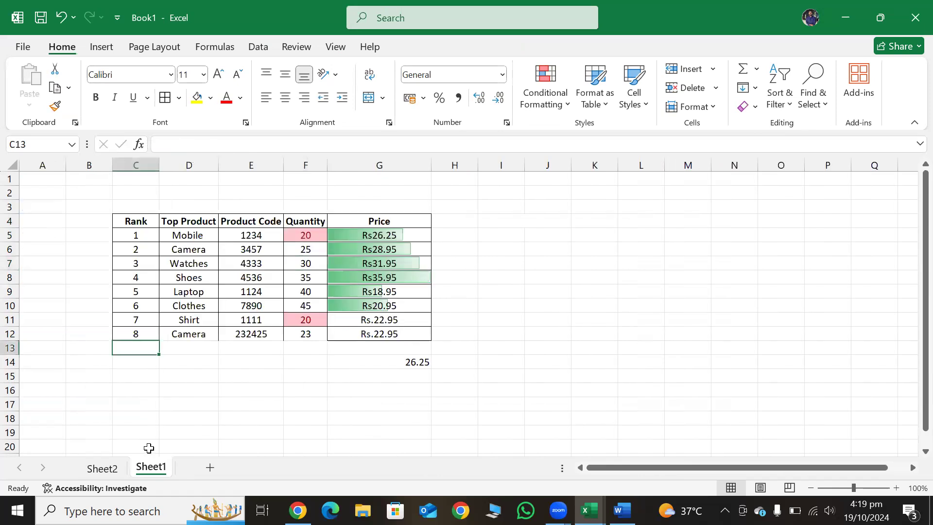
pyautogui.moveTo(145, 226); pyautogui.dragTo(382, 331)
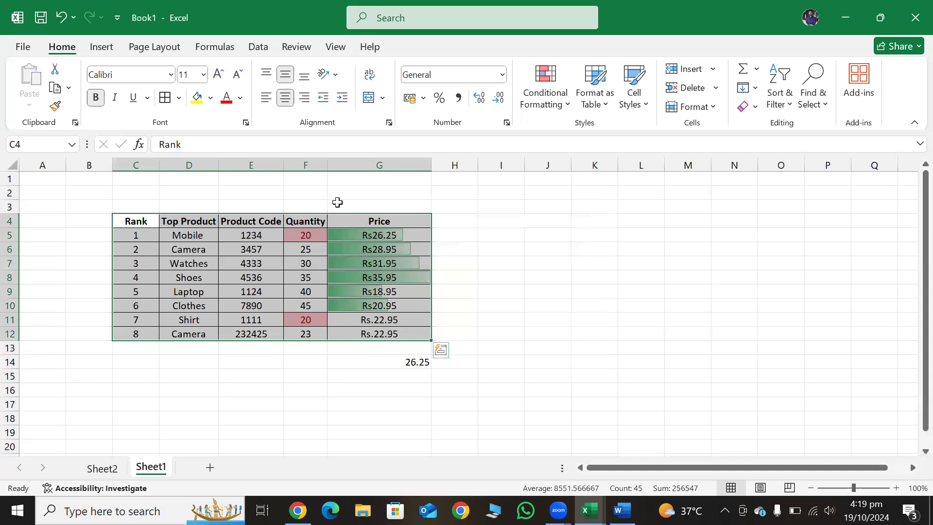
pyautogui.click(101, 46)
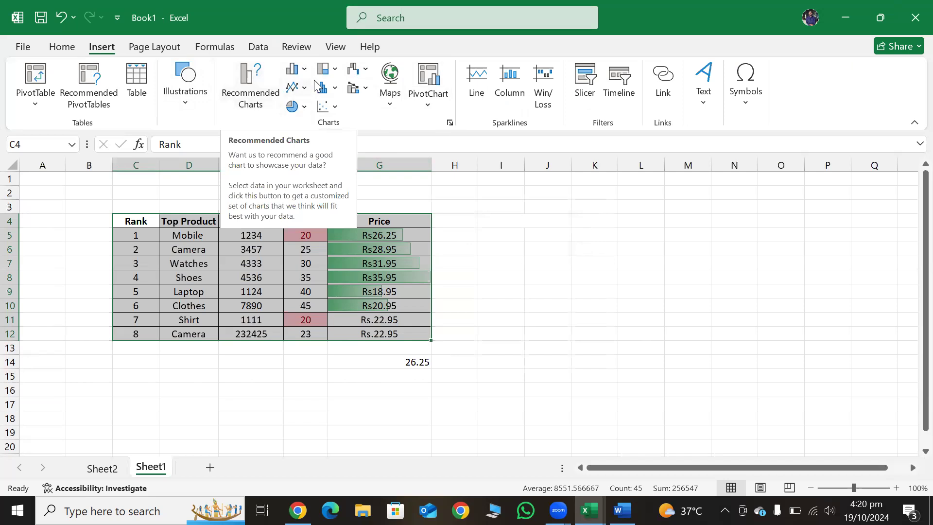
pyautogui.click(298, 69)
pyautogui.click(306, 71)
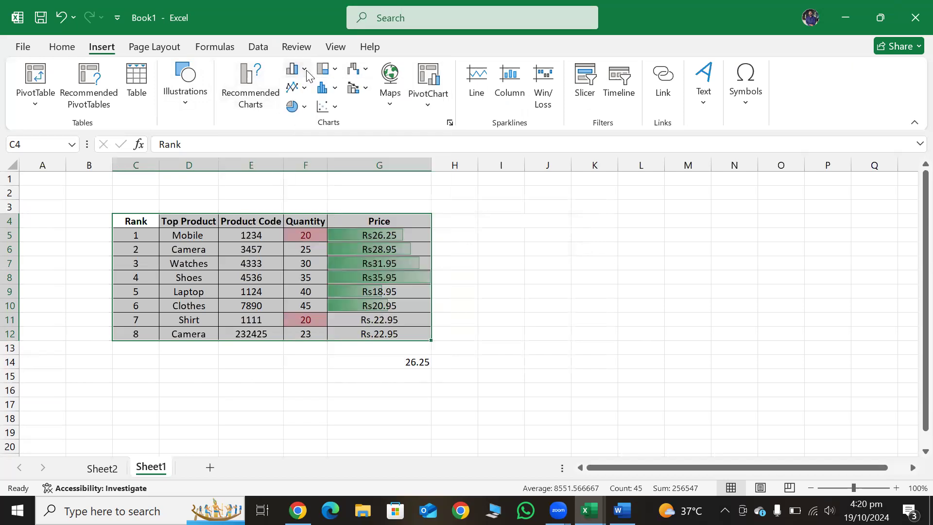
pyautogui.click(306, 88)
pyautogui.click(306, 88)
pyautogui.click(306, 108)
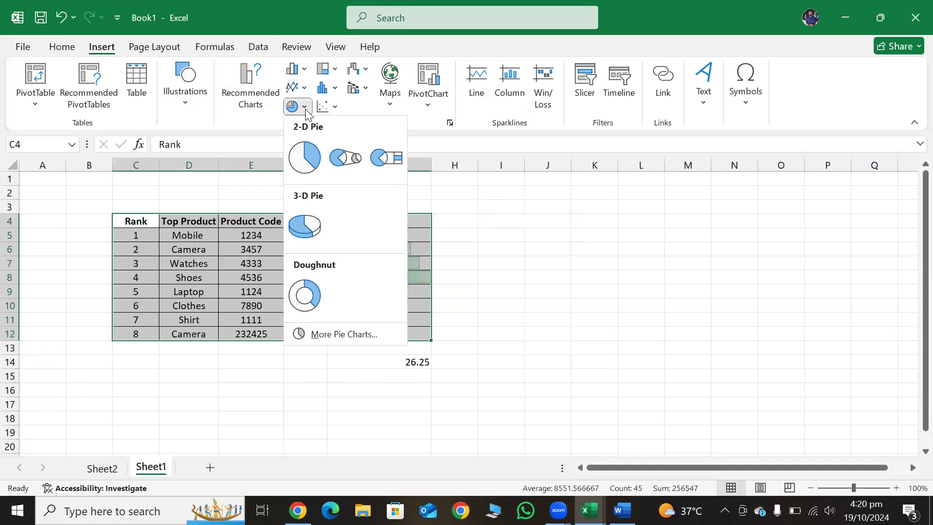
pyautogui.click(305, 108)
pyautogui.click(334, 108)
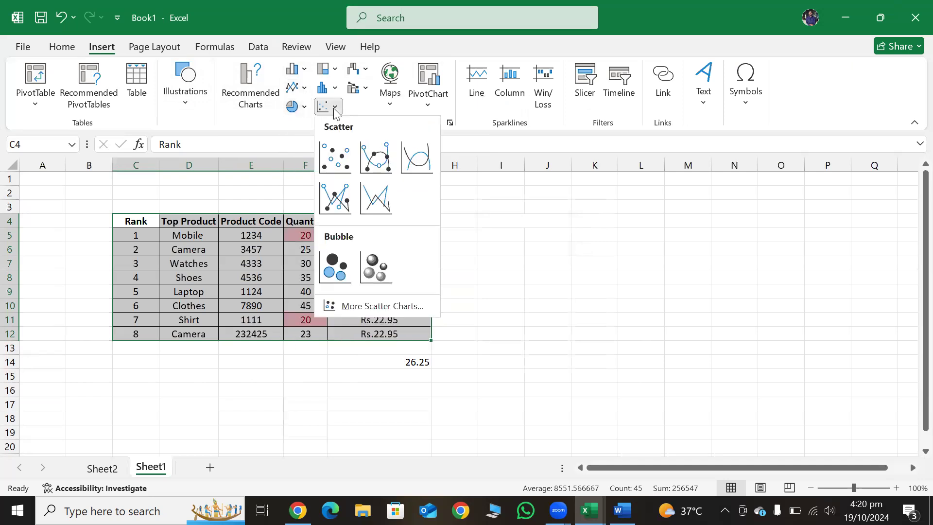
pyautogui.click(334, 108)
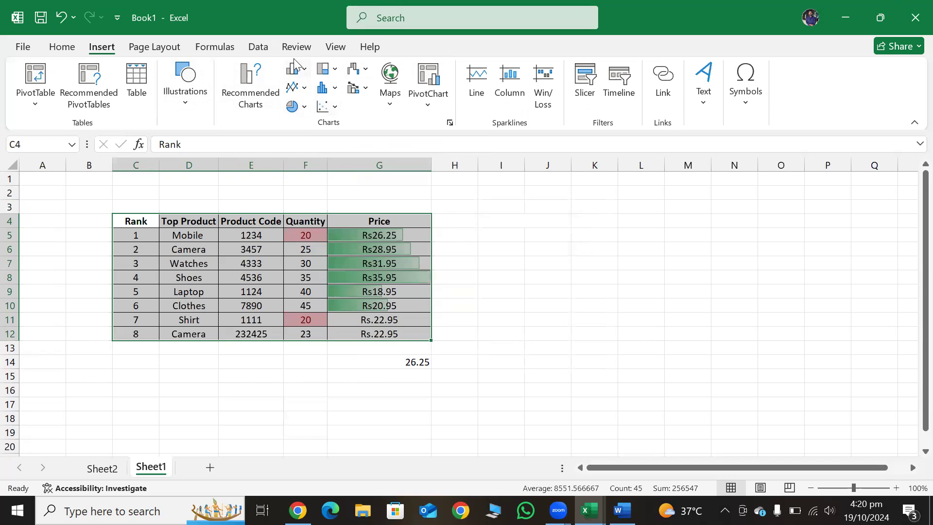
# - Insert the recommended 100% Stacked Bar chart for the selected table and place it beside the data, from about column I to O
pyautogui.click(265, 83)
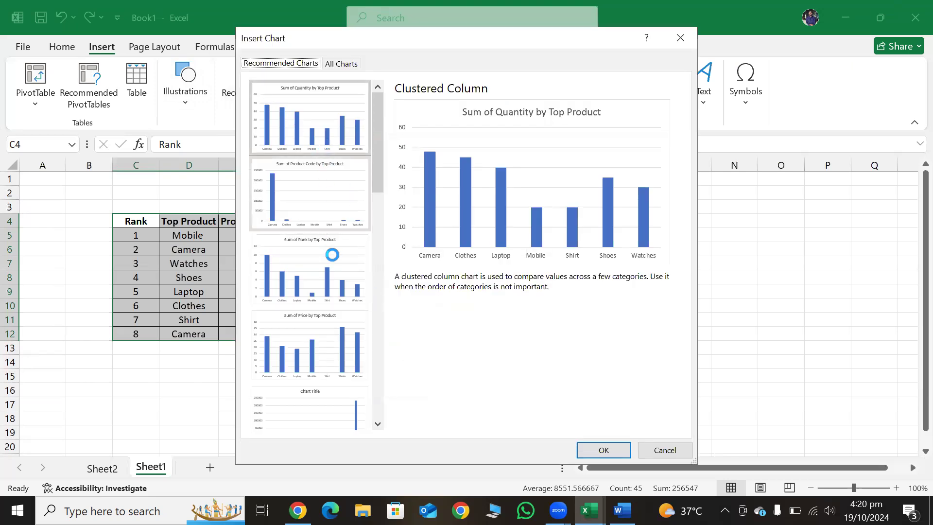
pyautogui.scroll(-6, 335, 258)
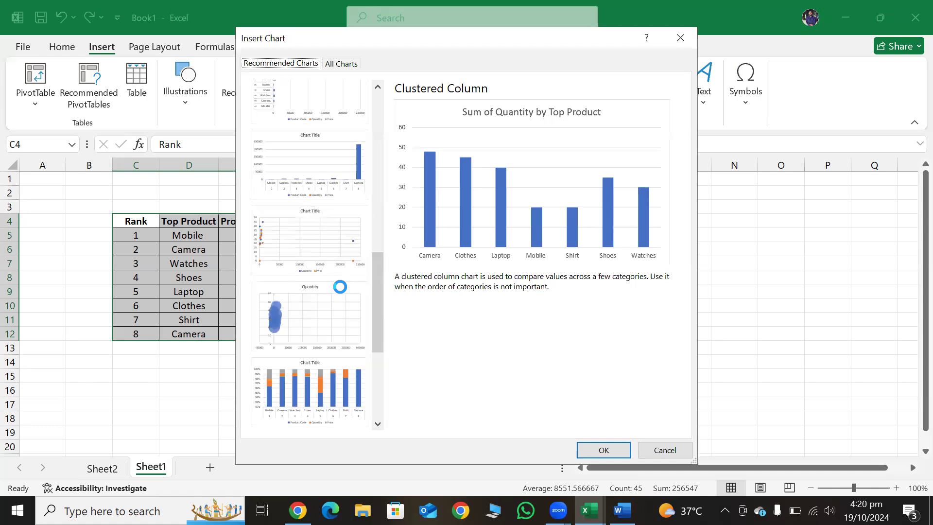
pyautogui.scroll(4, 335, 374)
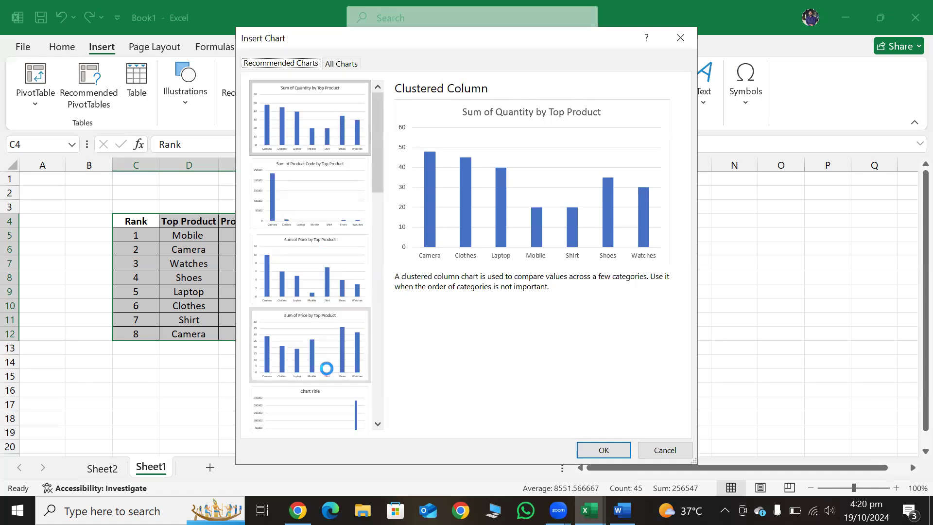
pyautogui.scroll(-1, 332, 334)
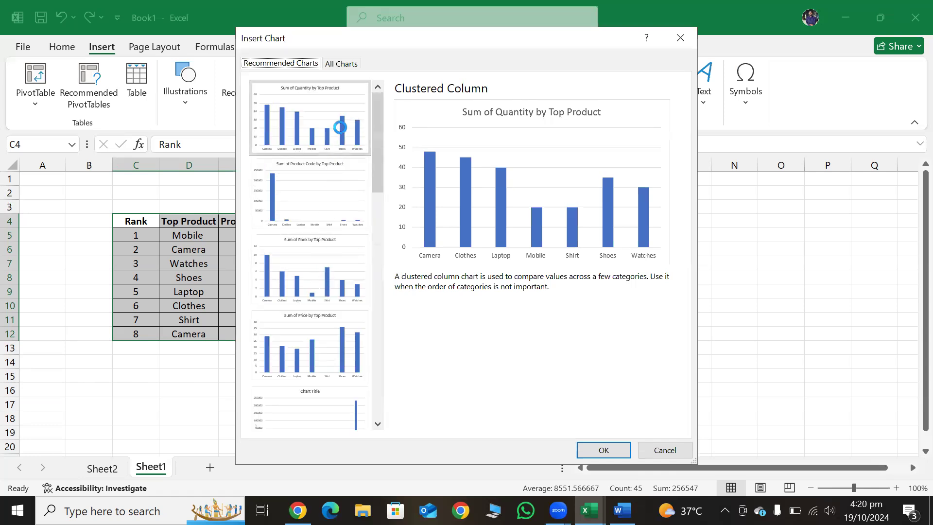
pyautogui.scroll(-4, 333, 209)
pyautogui.scroll(4, 335, 197)
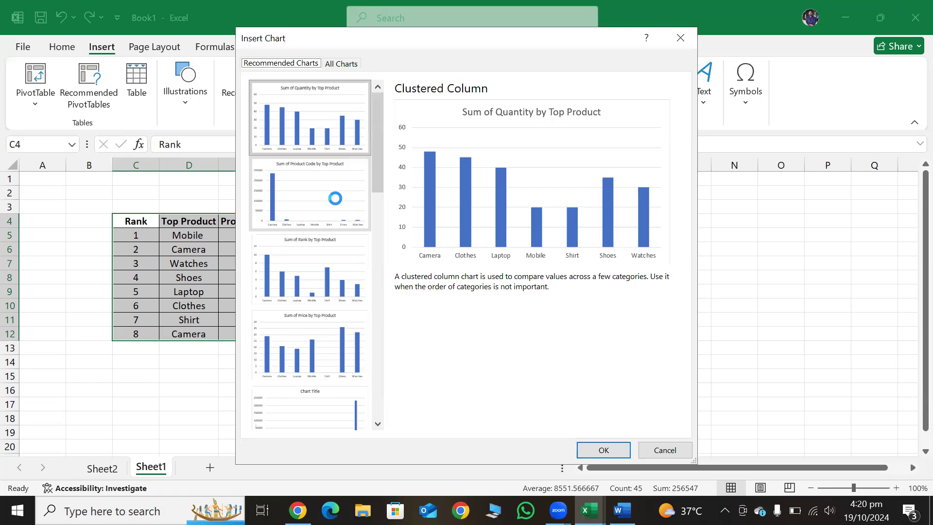
pyautogui.click(323, 137)
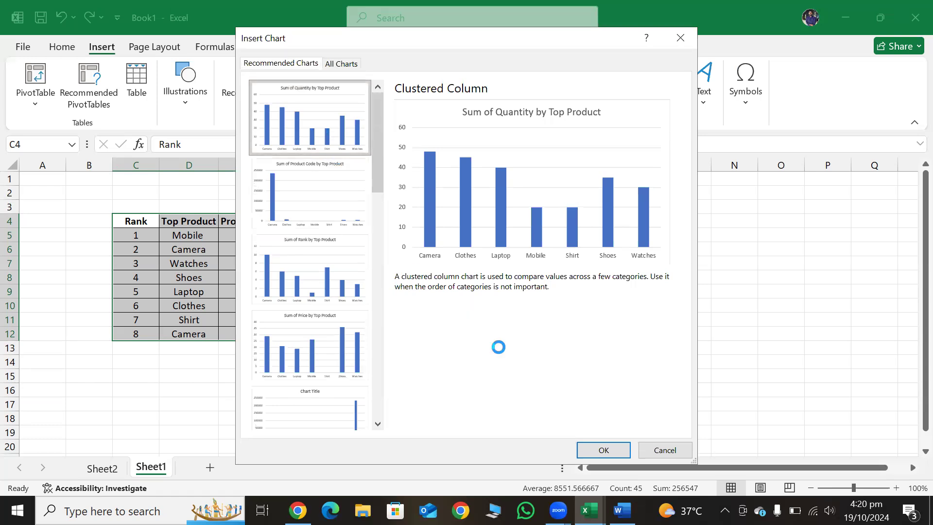
pyautogui.scroll(-4, 320, 349)
pyautogui.click(344, 384)
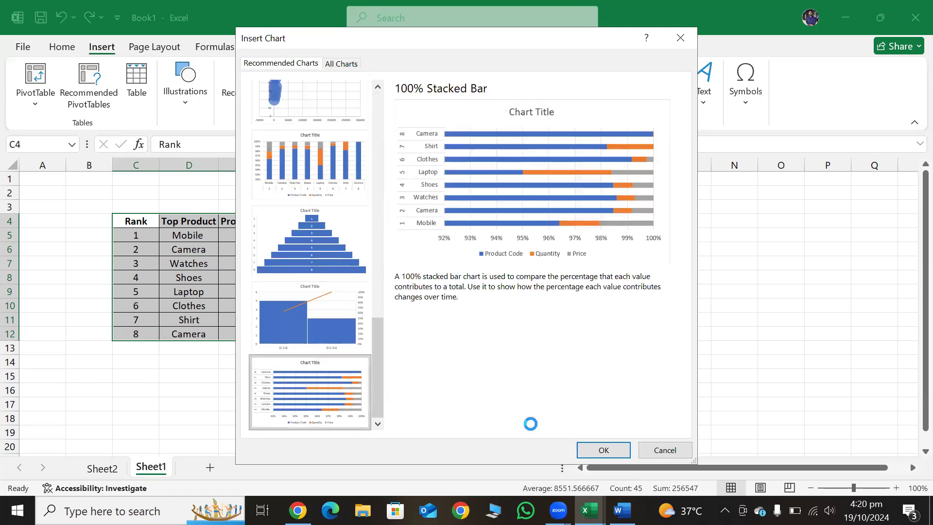
pyautogui.click(589, 452)
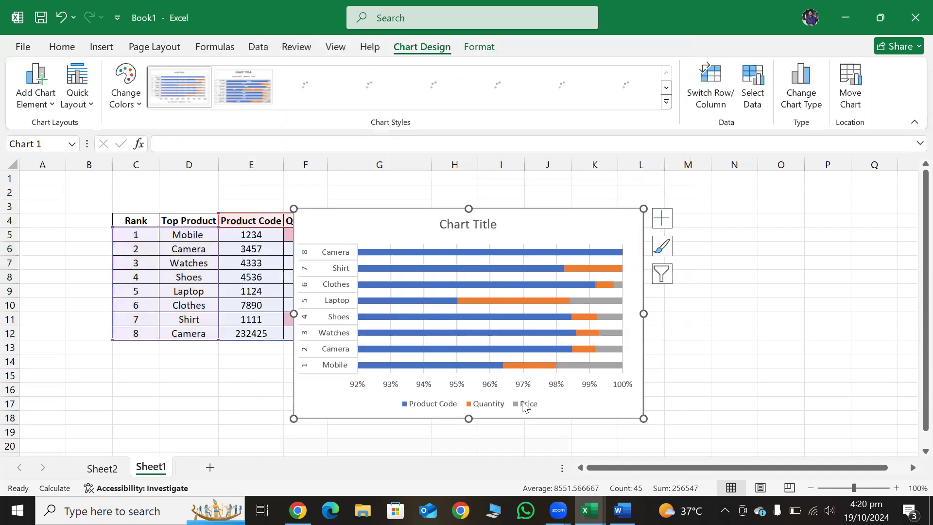
pyautogui.moveTo(502, 213); pyautogui.dragTo(681, 204)
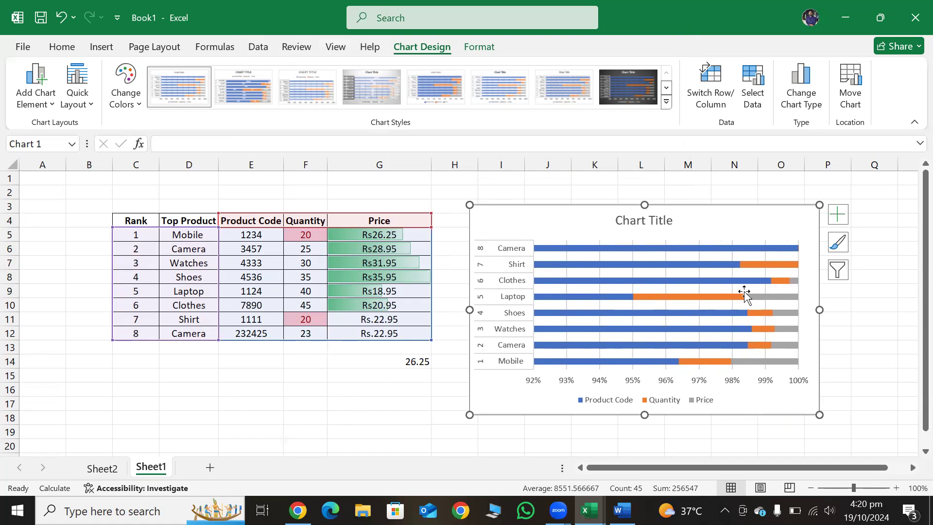
# - Examine the chart's Price and Quantity series and its available chart elements, styles and filters
pyautogui.moveTo(792, 362)
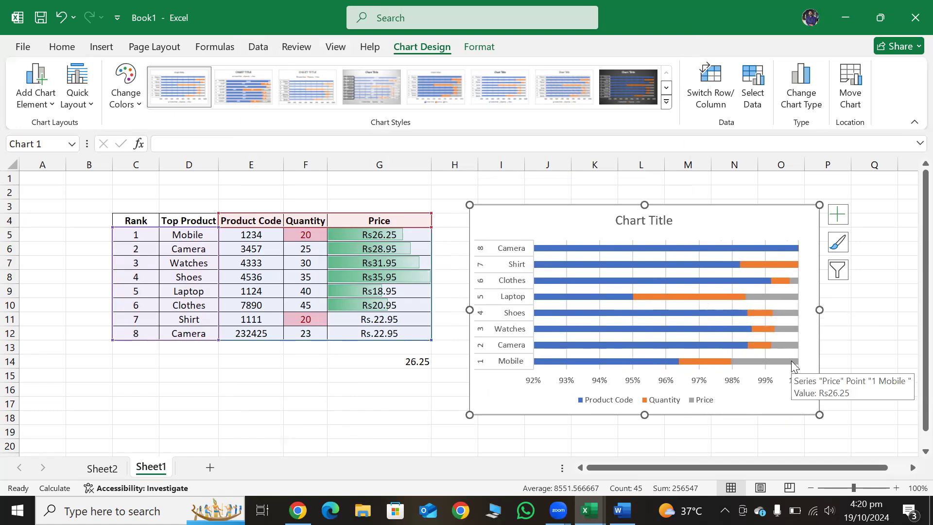
pyautogui.click(692, 364)
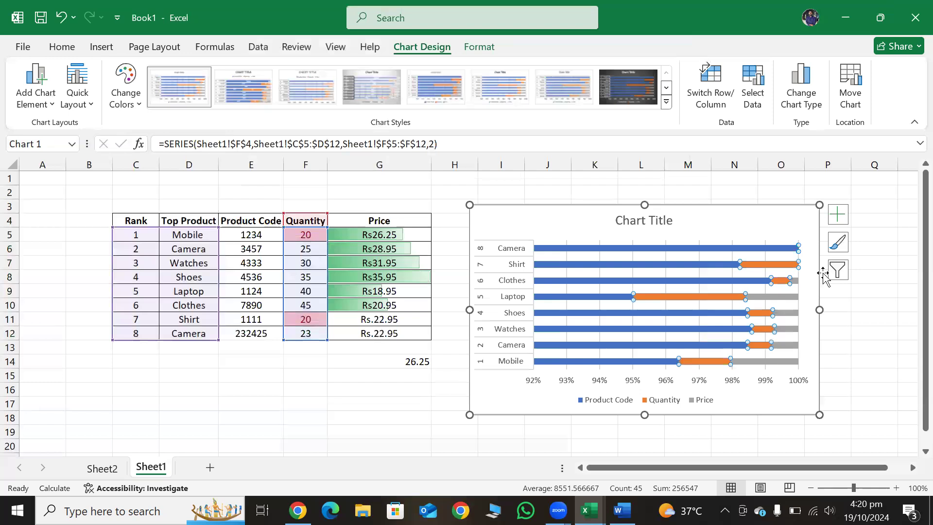
pyautogui.click(839, 217)
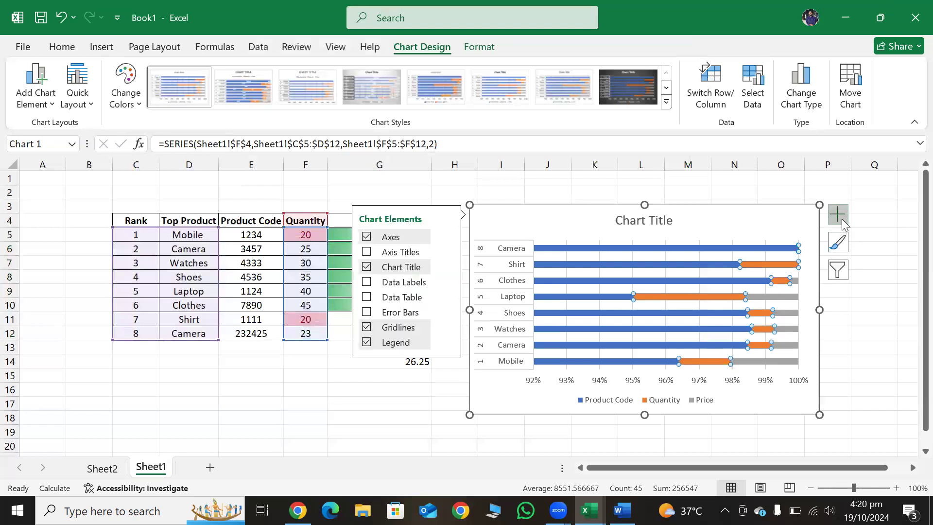
pyautogui.click(844, 246)
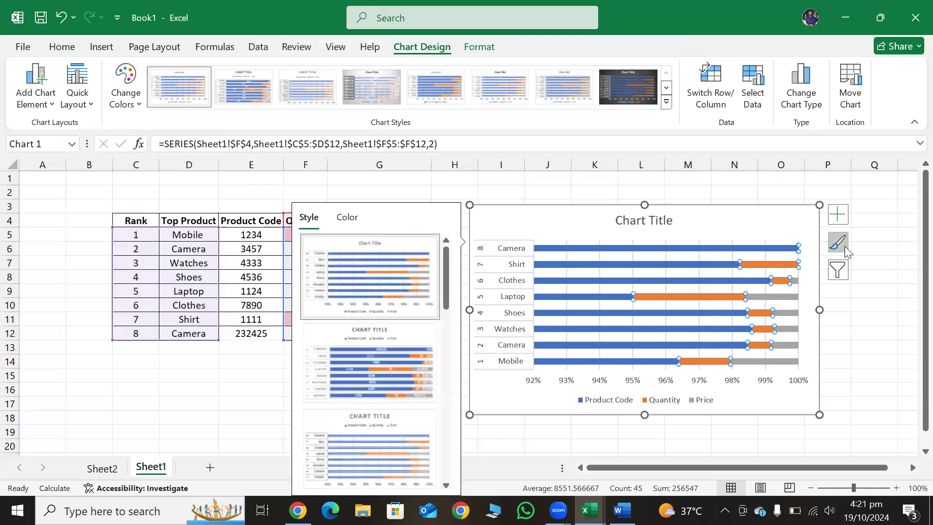
pyautogui.click(847, 275)
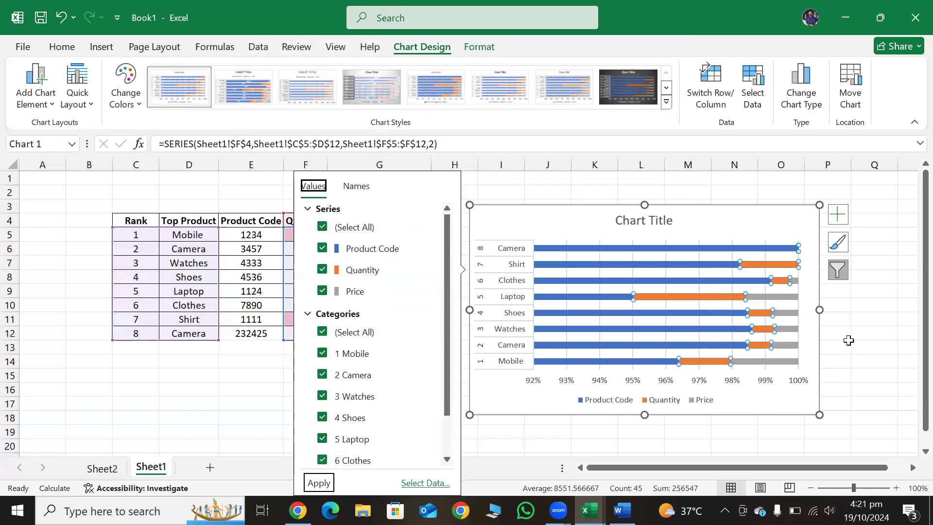
pyautogui.click(847, 342)
pyautogui.click(807, 280)
pyautogui.click(837, 270)
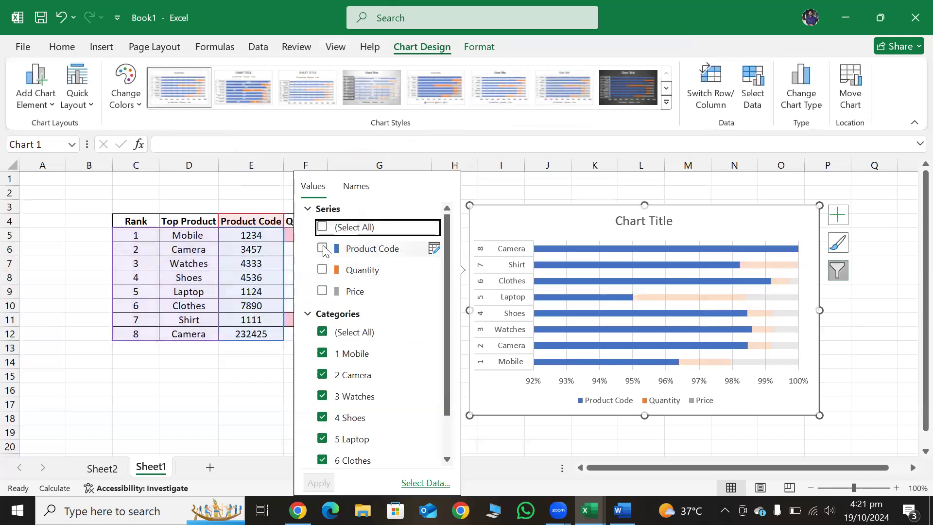
pyautogui.click(322, 270)
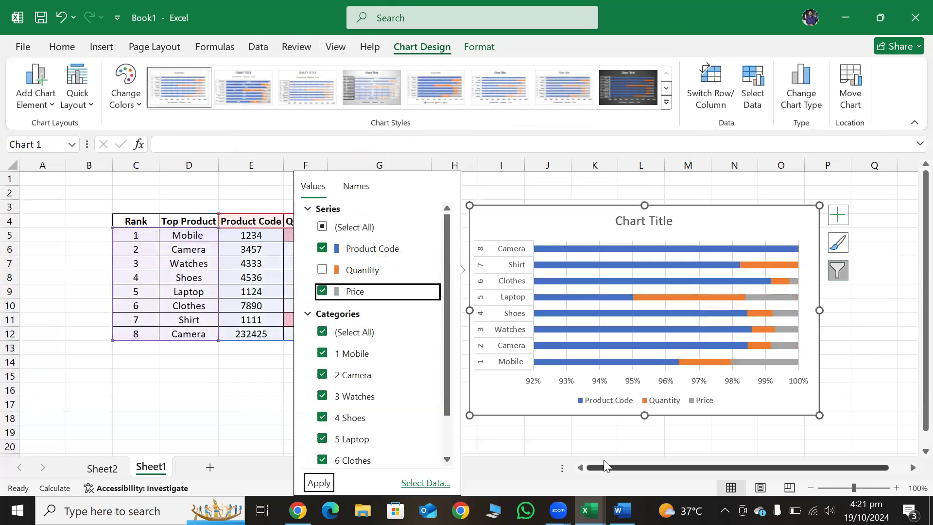
pyautogui.click(566, 444)
pyautogui.click(628, 339)
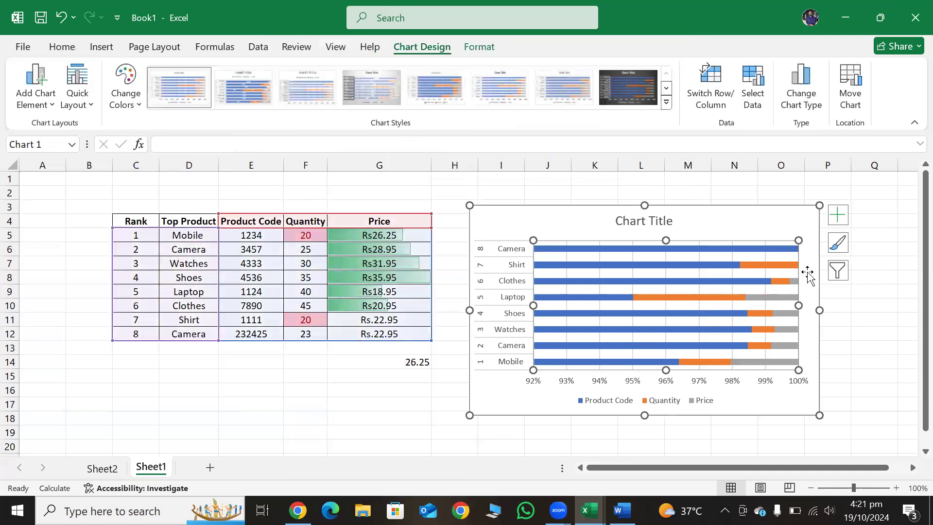
# - Filter the chart to show only the Price series for the 1 Mobile category
pyautogui.click(837, 270)
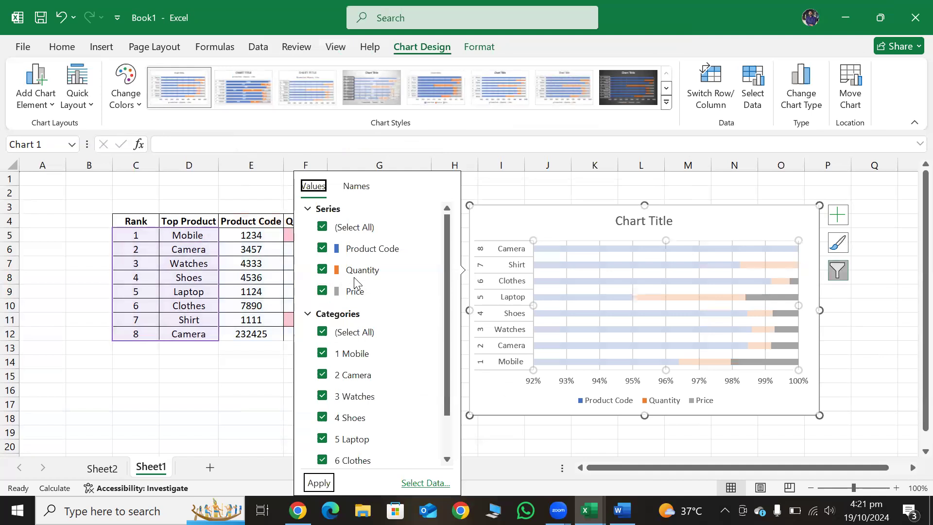
pyautogui.click(355, 226)
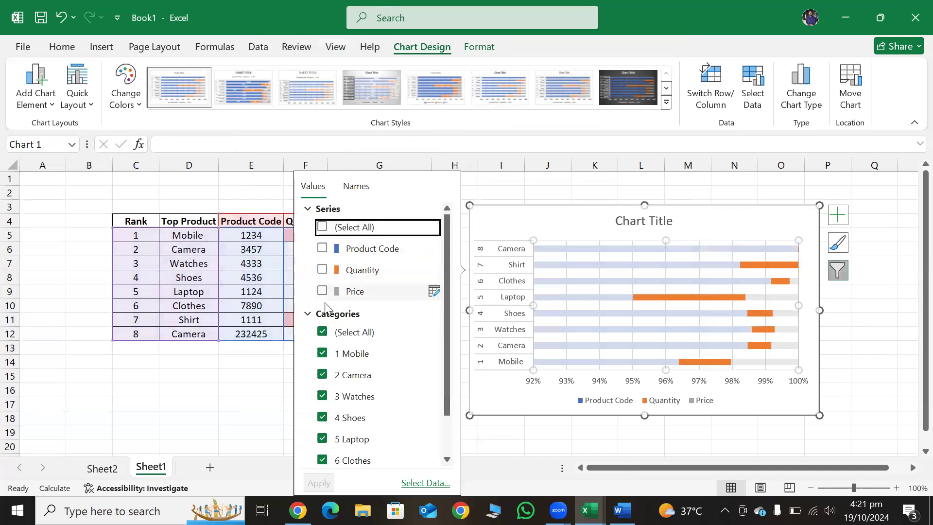
pyautogui.click(325, 335)
pyautogui.click(323, 356)
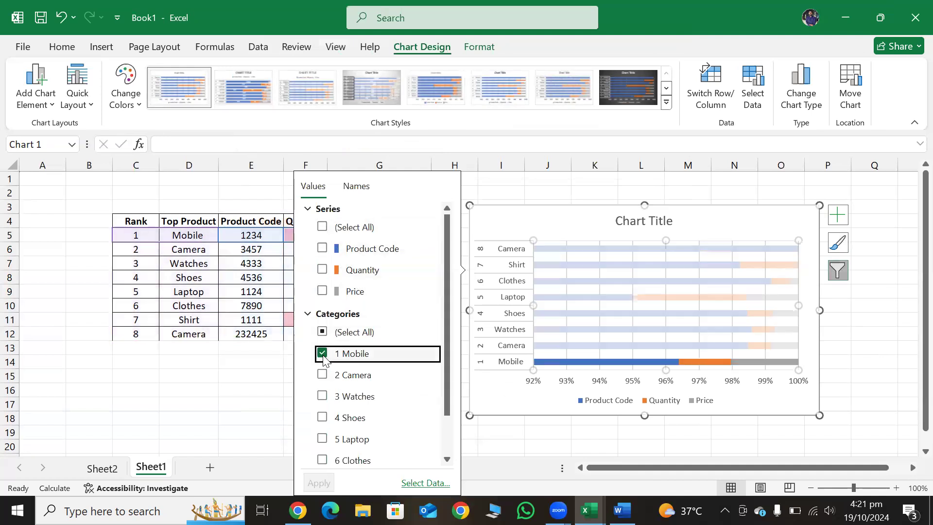
pyautogui.click(320, 291)
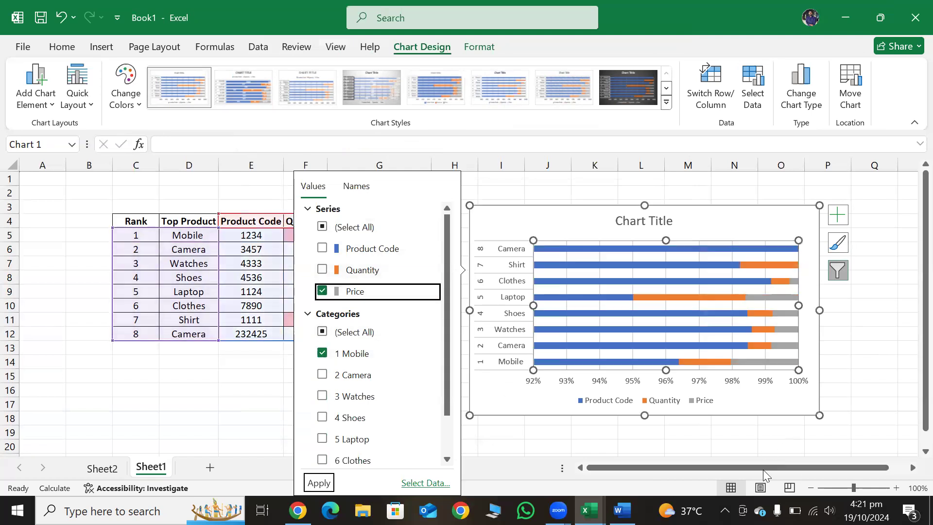
pyautogui.click(319, 482)
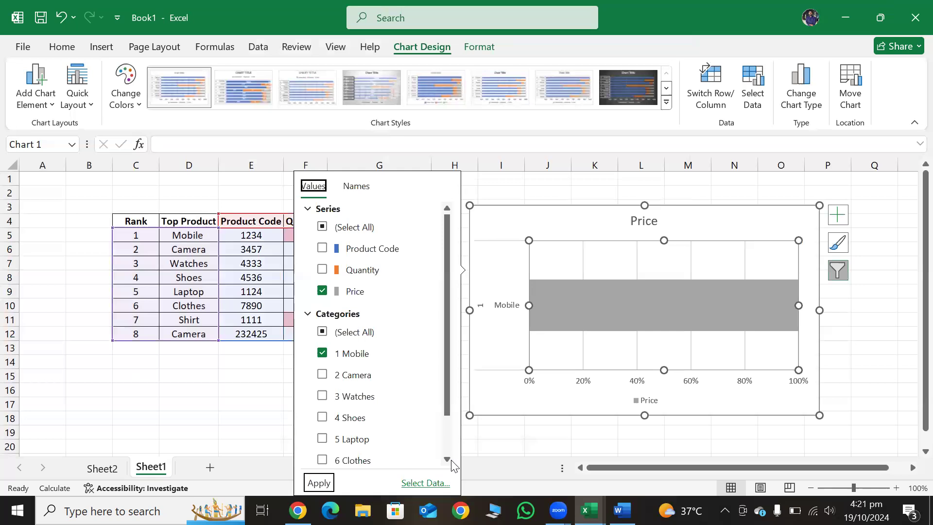
pyautogui.click(663, 340)
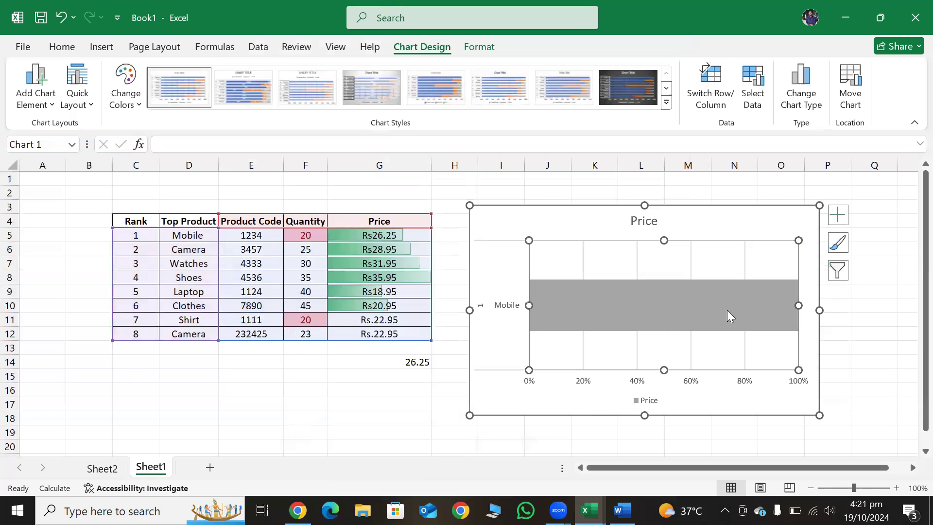
# - Filter the chart to show the Product Code and Price series without Quantity, for all categories
pyautogui.click(848, 272)
pyautogui.click(769, 266)
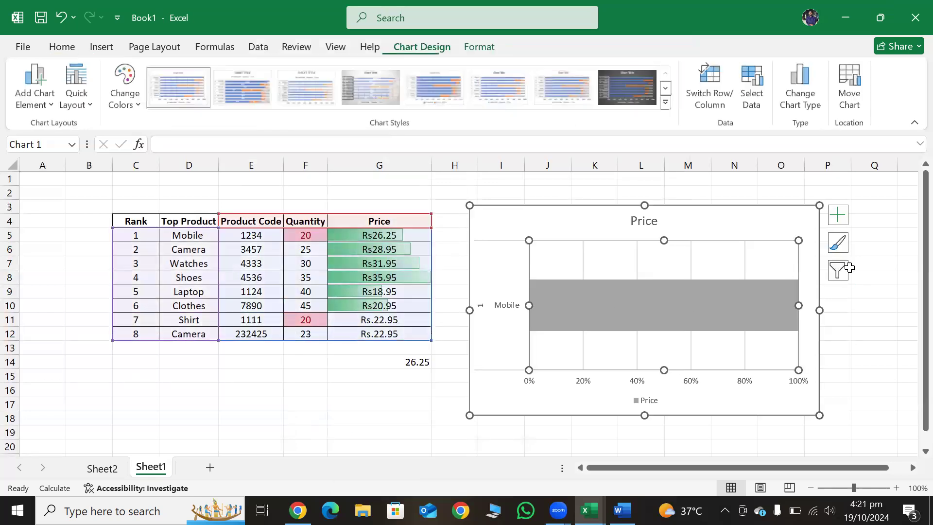
pyautogui.click(840, 272)
pyautogui.click(322, 227)
pyautogui.click(322, 332)
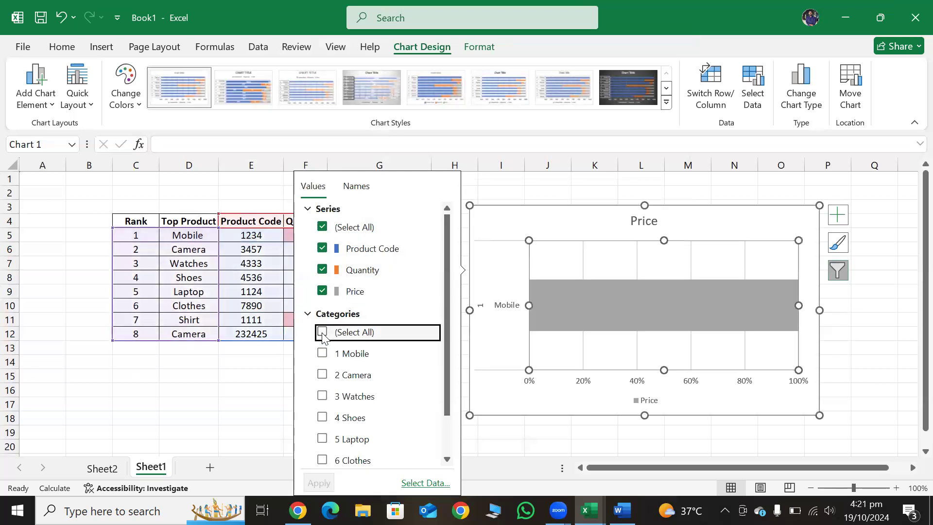
pyautogui.click(322, 332)
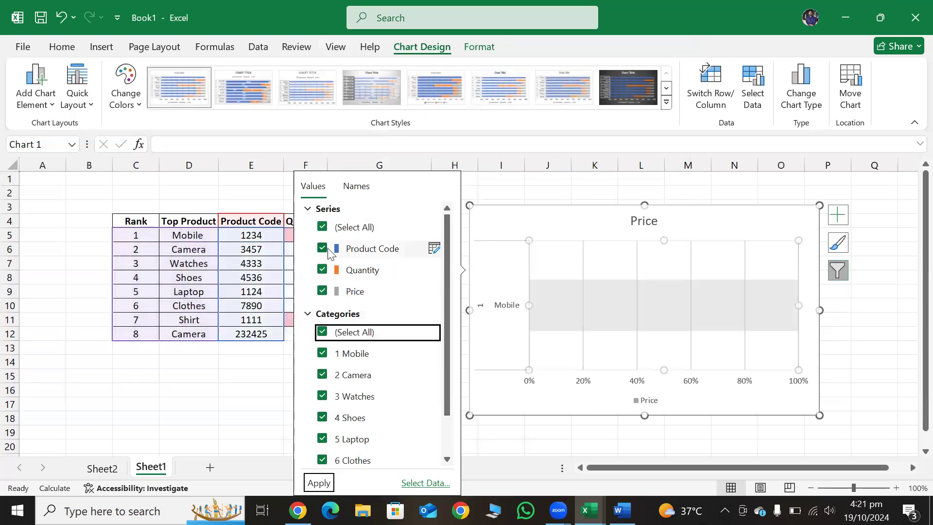
pyautogui.click(322, 270)
pyautogui.click(320, 483)
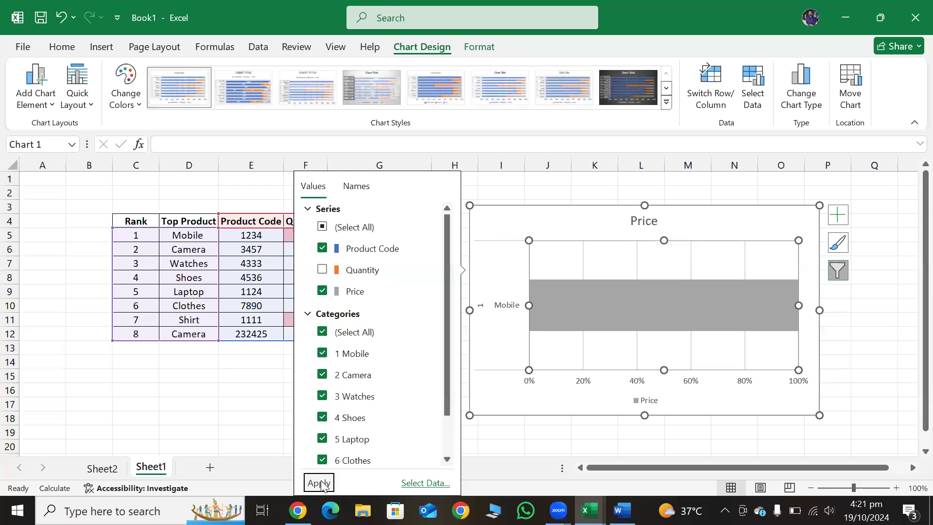
pyautogui.click(666, 406)
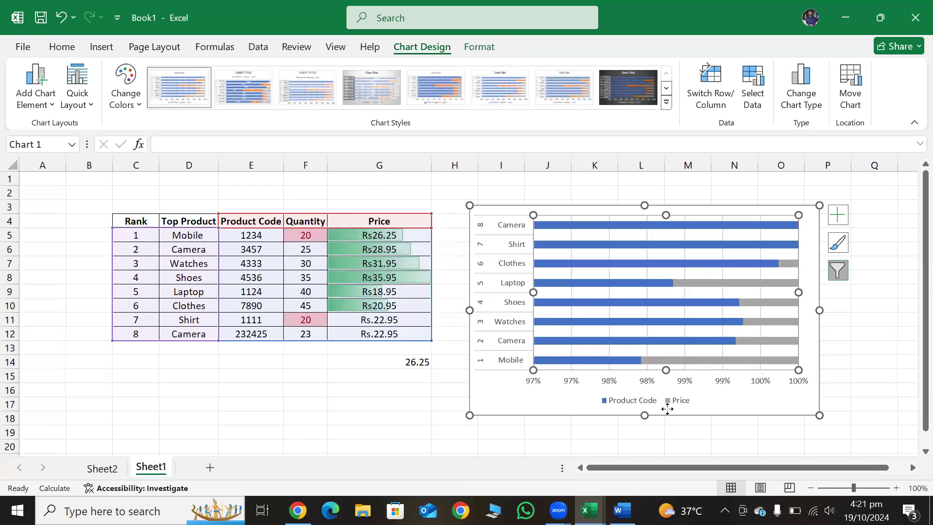
# - Deselect the chart, glance at the PivotTable on Sheet2 and return to Sheet1
pyautogui.click(876, 376)
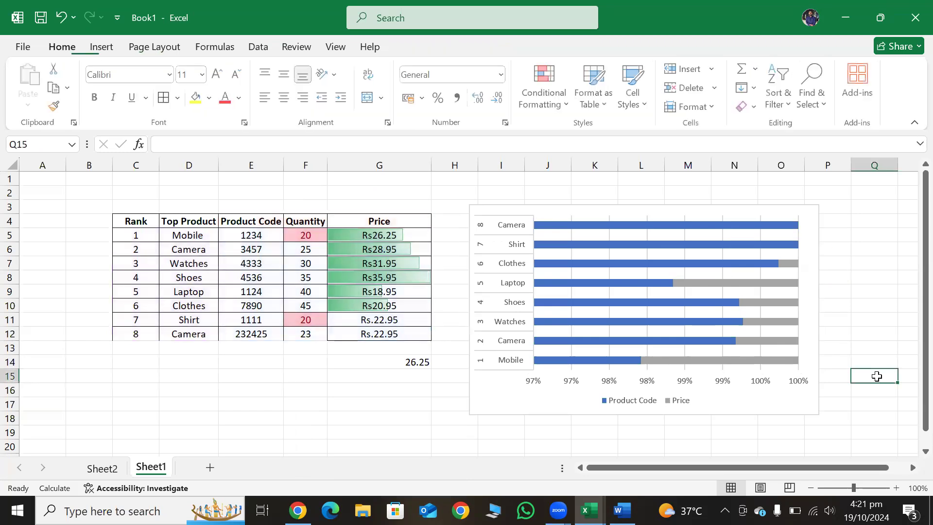
pyautogui.click(118, 469)
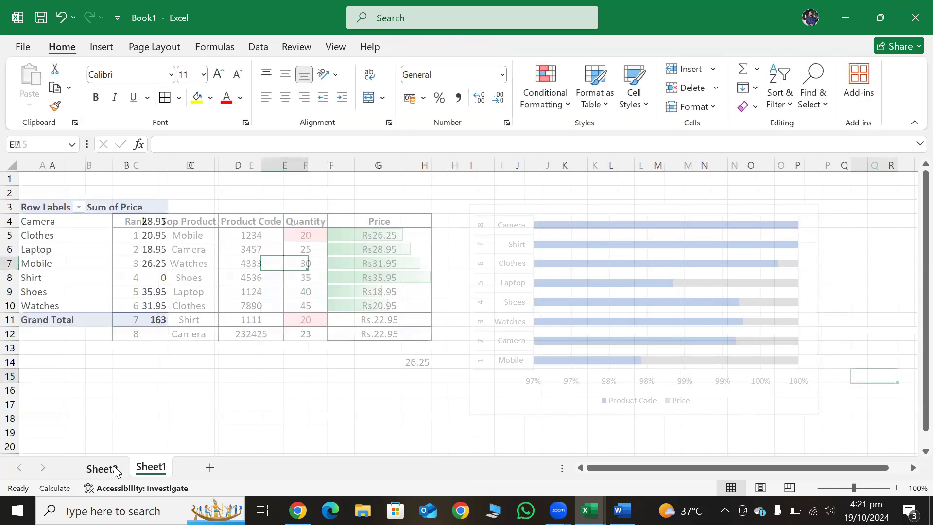
pyautogui.click(142, 469)
# - Switch to the Spring Fiesta - Dashboard workbook and show the top of its BH-GM-RH sheet
pyautogui.hotkey('alt', 'Tab')
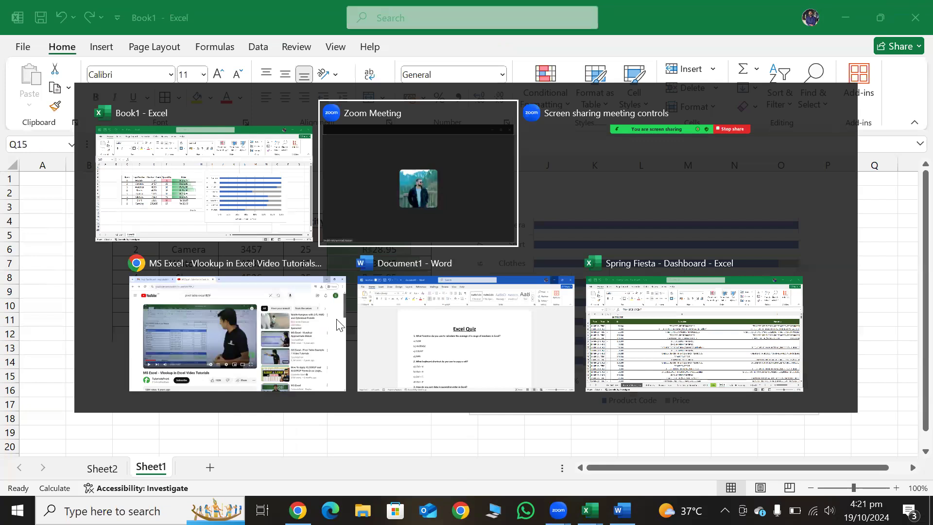
pyautogui.click(676, 342)
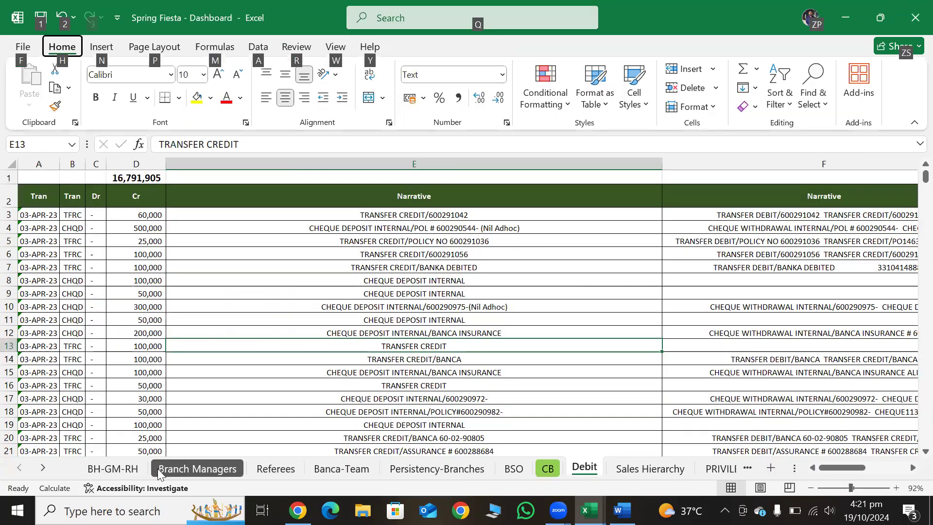
pyautogui.click(117, 469)
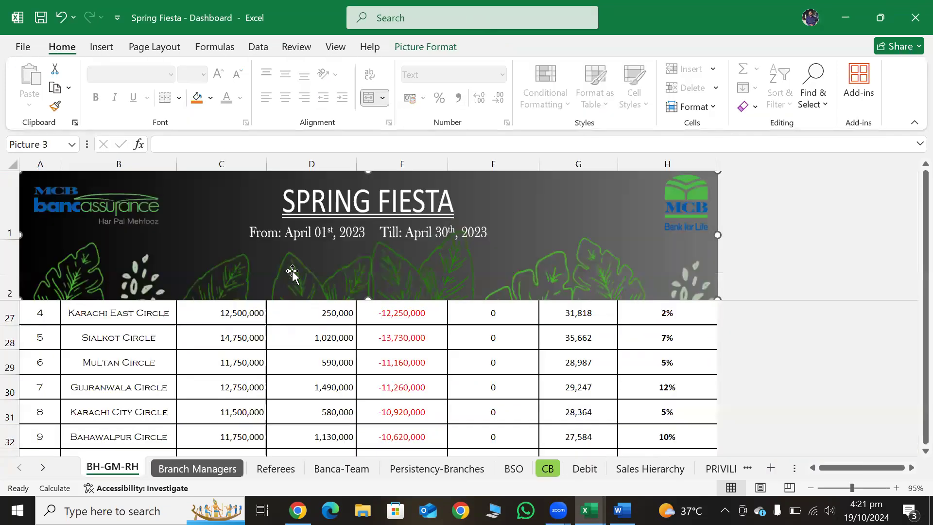
pyautogui.scroll(8, 245, 270)
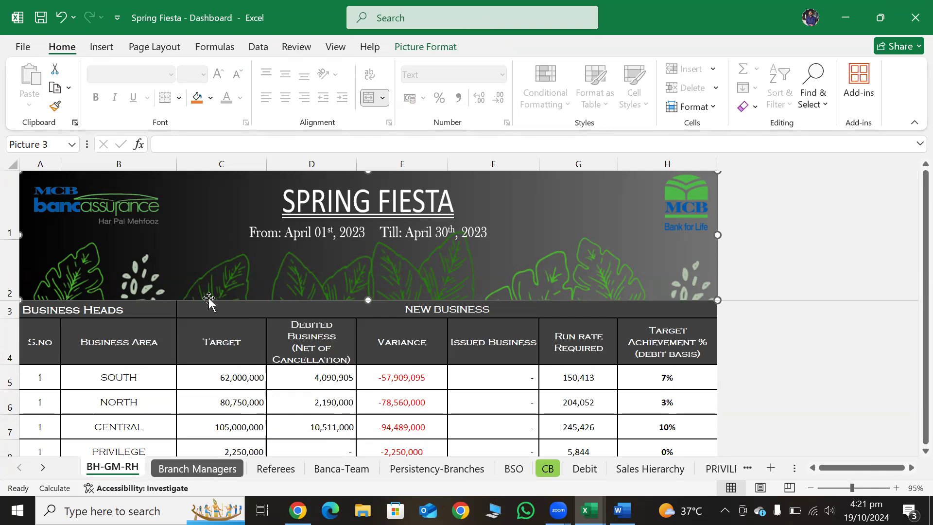
# - Look through the business area rows of the Business Heads table beneath the frozen banner
pyautogui.click(156, 336)
pyautogui.press('Down')
pyautogui.press('Down')
pyautogui.press('Down')
pyautogui.press('Down')
pyautogui.press('Down')
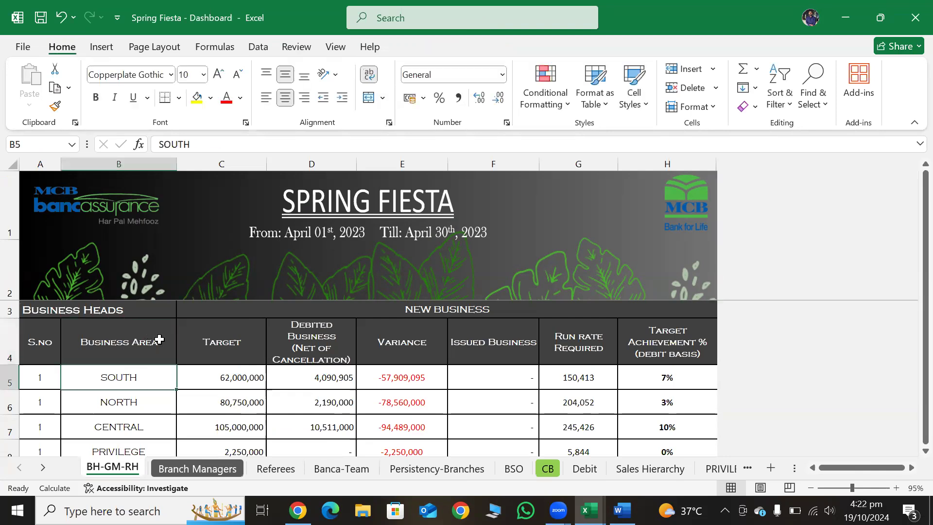
pyautogui.press('Up')
pyautogui.press('Up')
pyautogui.press('Up')
pyautogui.press('Up')
pyautogui.press('Up')
pyautogui.press('Up')
pyautogui.press('Up')
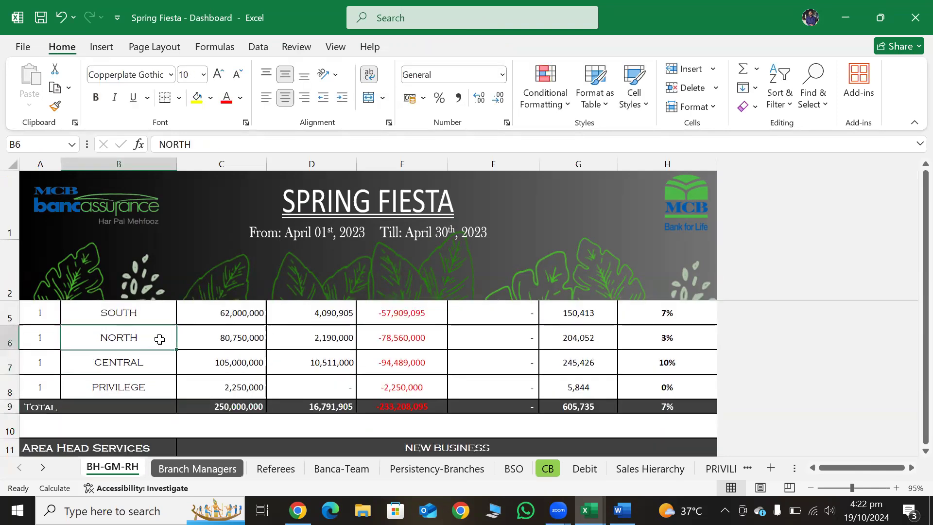
pyautogui.press('Right')
pyautogui.press('Down')
pyautogui.press('Down')
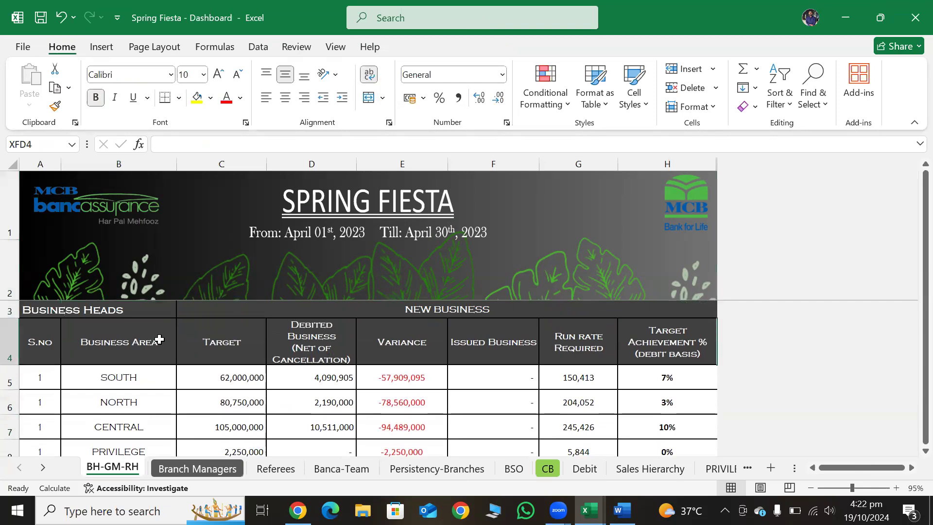
# - Inspect the formulas behind the SOUTH row's Debited Business and Variance figures
pyautogui.click(310, 362)
pyautogui.click(344, 383)
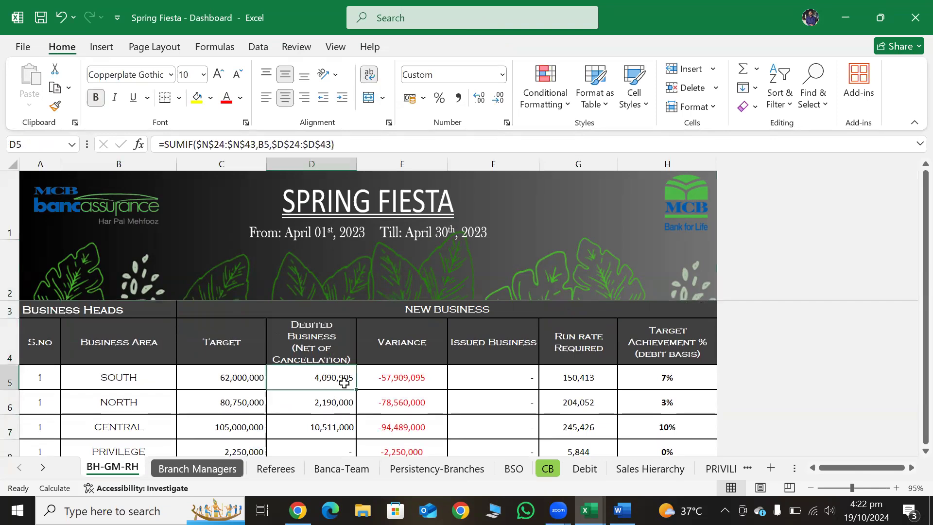
pyautogui.click(444, 383)
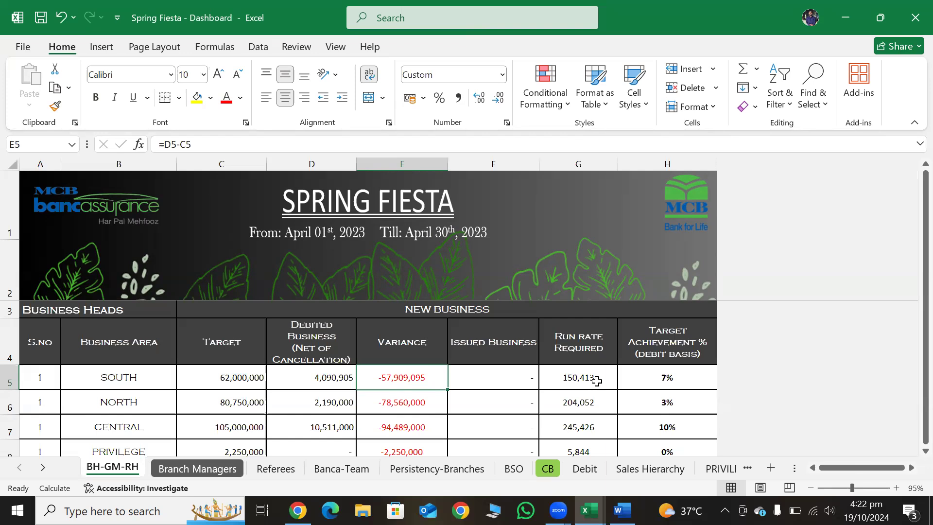
# - Hide column G, Run Rate Required, on the BH-GM-RH sheet
pyautogui.click(576, 162)
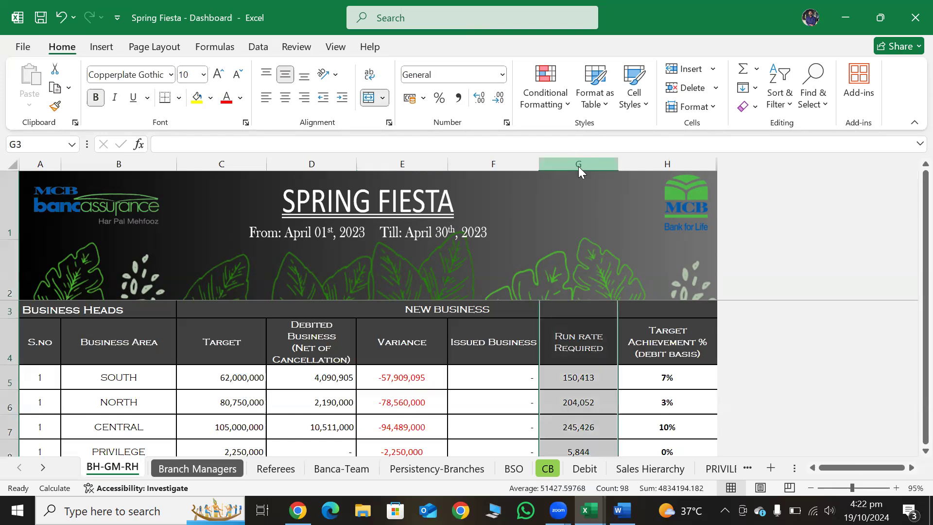
pyautogui.rightClick(579, 169)
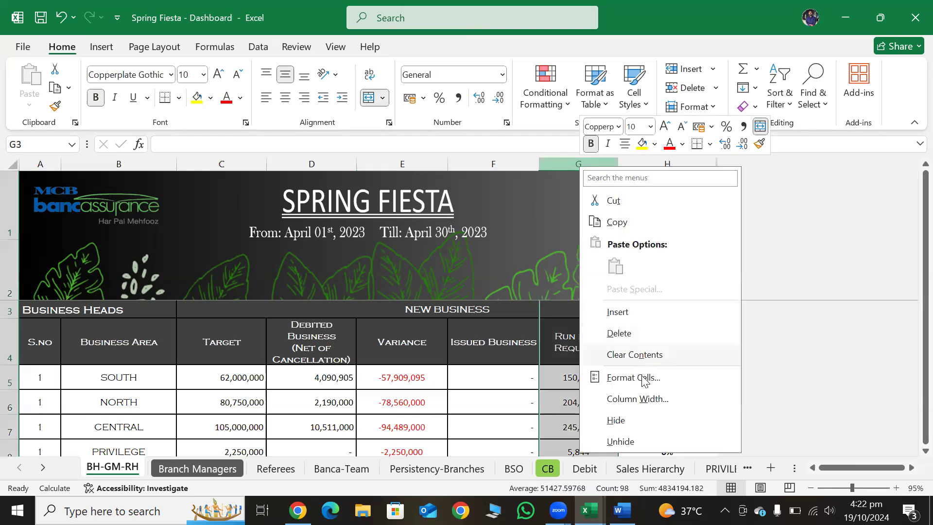
pyautogui.click(633, 422)
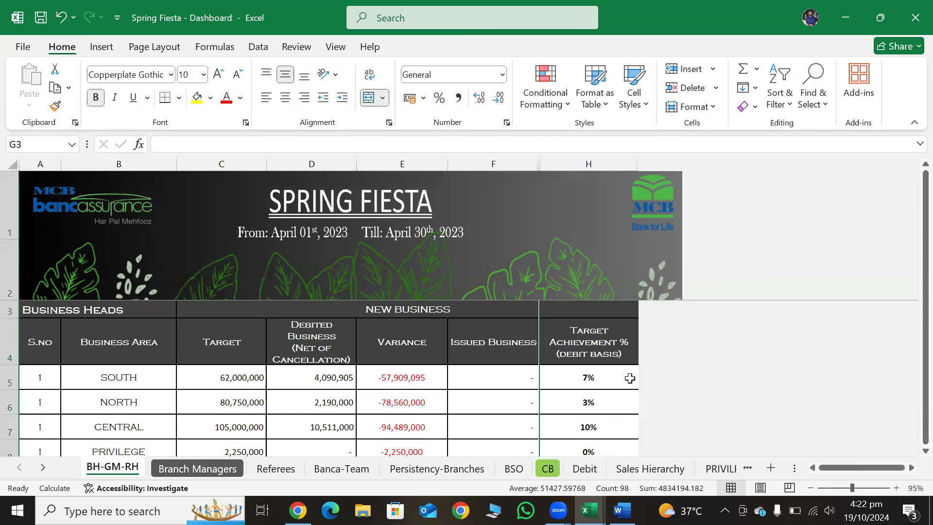
# - Inspect the formulas behind the SOUTH row's Target Achievement % and Variance cells
pyautogui.click(603, 384)
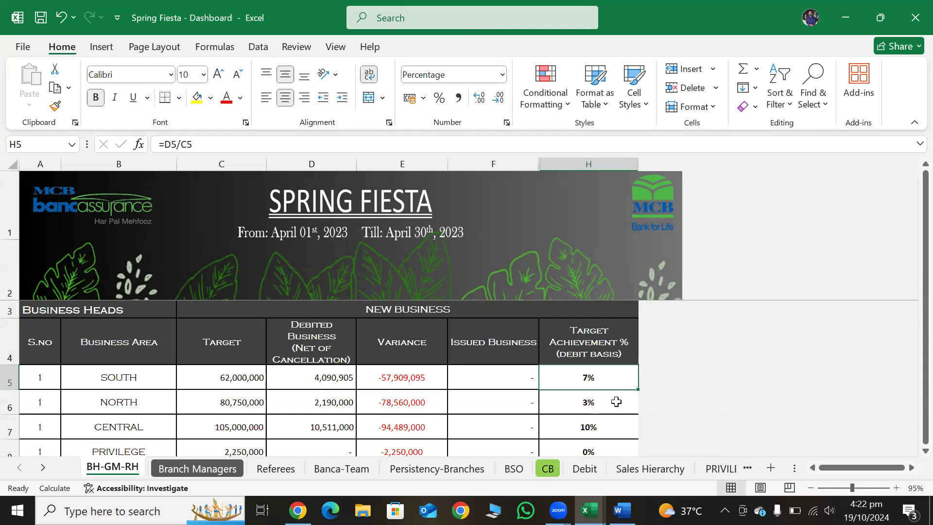
pyautogui.click(421, 379)
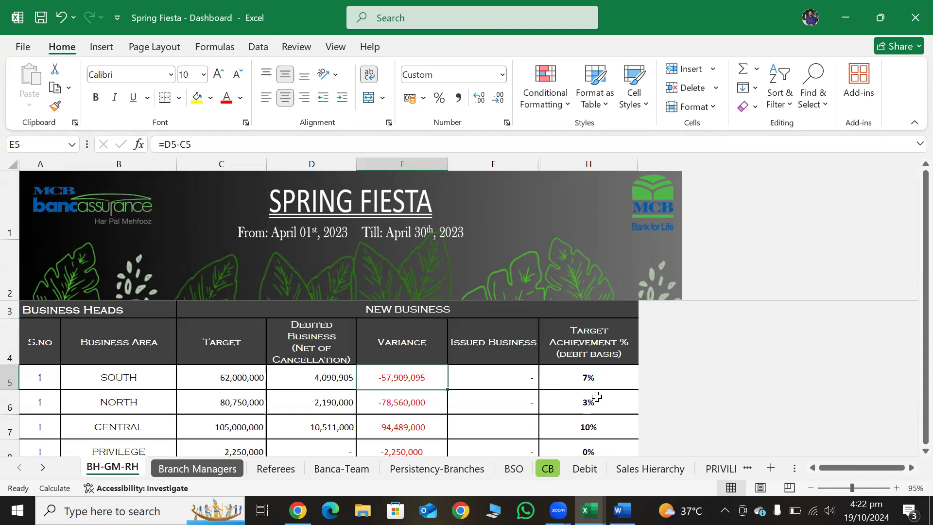
pyautogui.press('Left')
pyautogui.press('Left')
pyautogui.press('Left')
# - Narrow the Spring Fiesta banner picture so its edge lines up with the end of column H
pyautogui.click(565, 275)
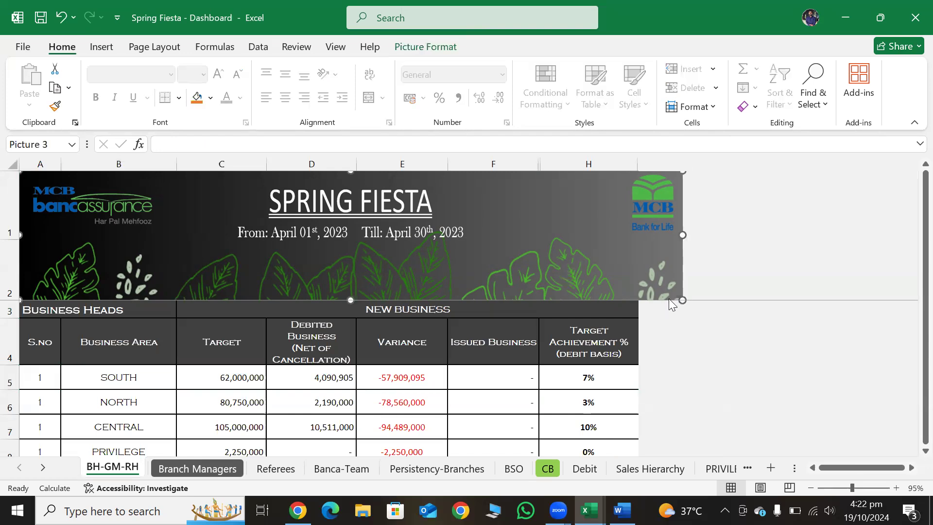
pyautogui.hotkey('ctrl', 'z')
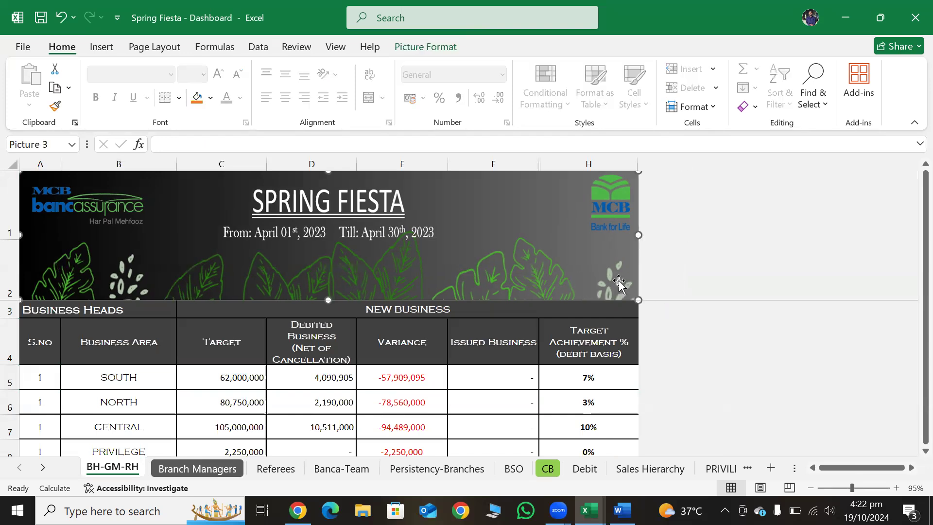
pyautogui.click(102, 46)
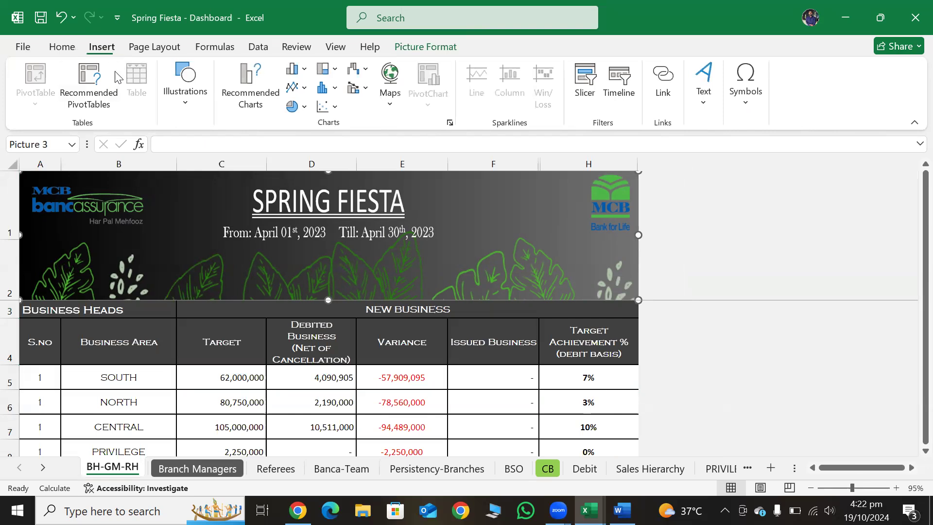
pyautogui.click(63, 48)
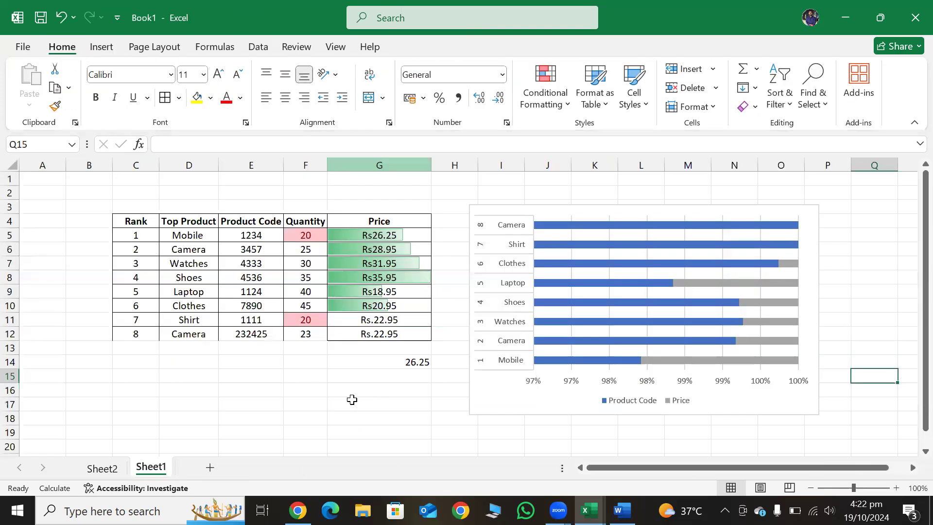
# - Return to the Book1 workbook and review the available insertion, page setup and formatting commands
pyautogui.click(280, 391)
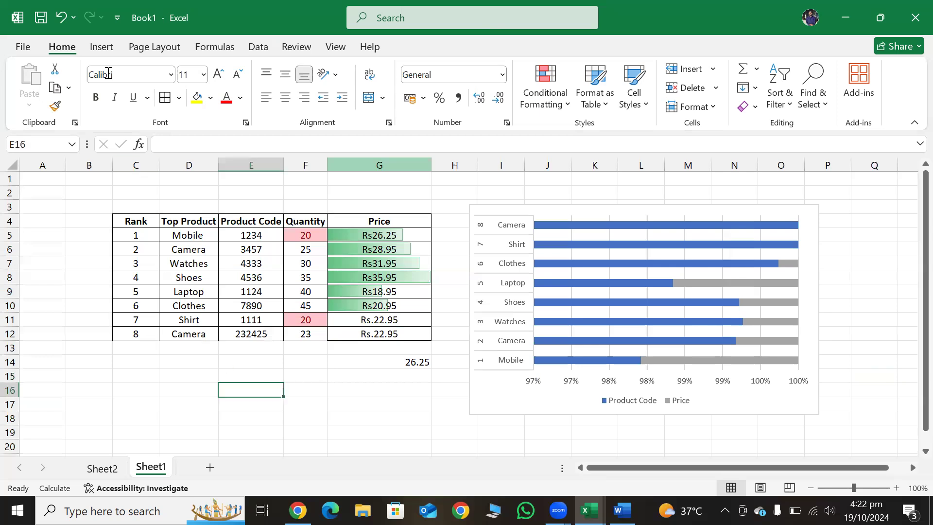
pyautogui.click(105, 46)
pyautogui.click(53, 52)
pyautogui.click(93, 50)
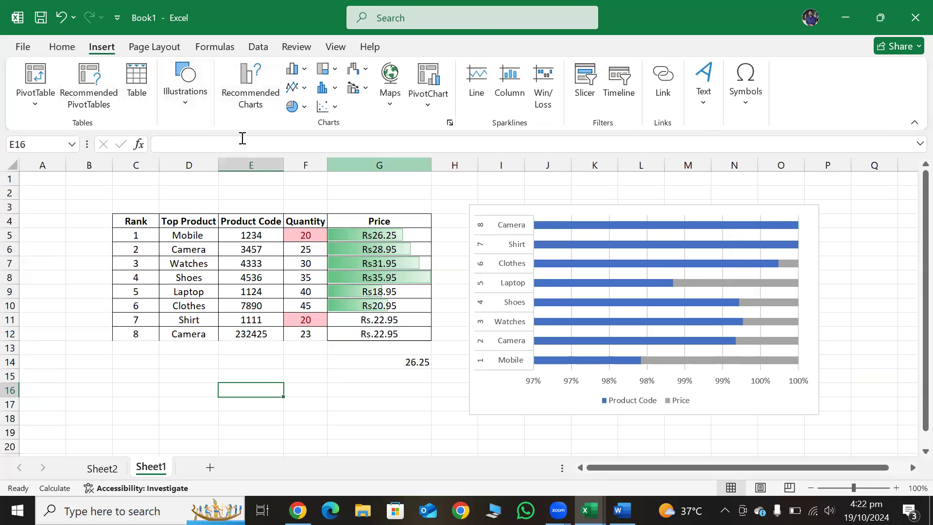
pyautogui.click(155, 47)
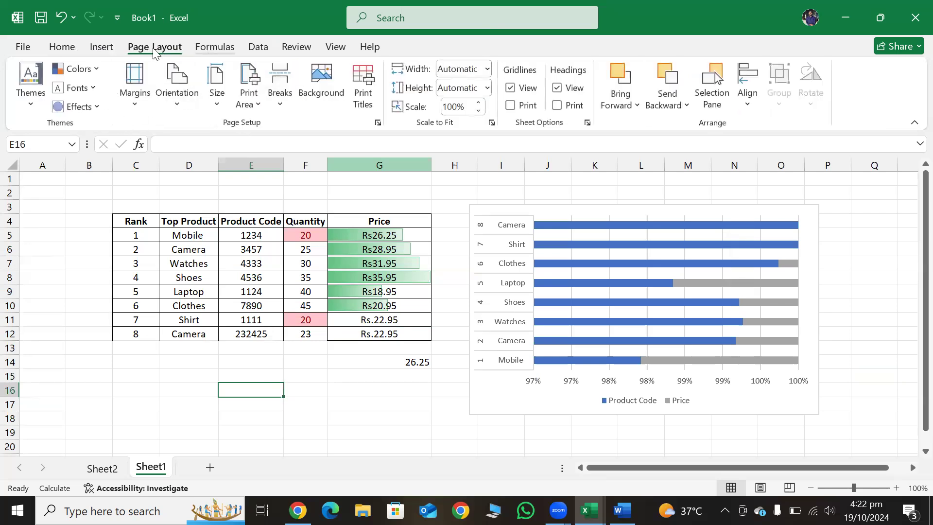
pyautogui.click(62, 47)
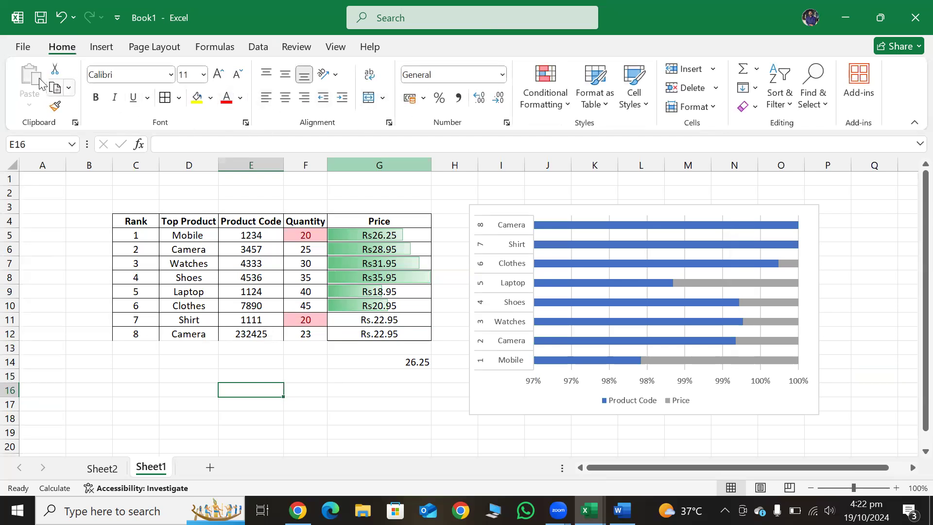
pyautogui.click(22, 49)
pyautogui.press('Escape')
pyautogui.click(22, 49)
pyautogui.click(22, 49)
# - Examine the sources for inserting a picture: This Device, Stock Images and Online Pictures, without inserting one
pyautogui.click(113, 46)
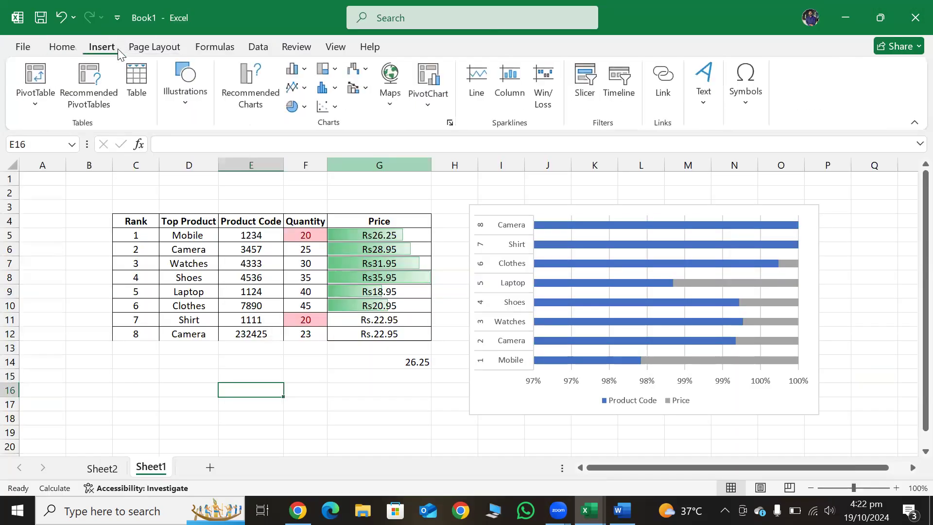
pyautogui.click(189, 97)
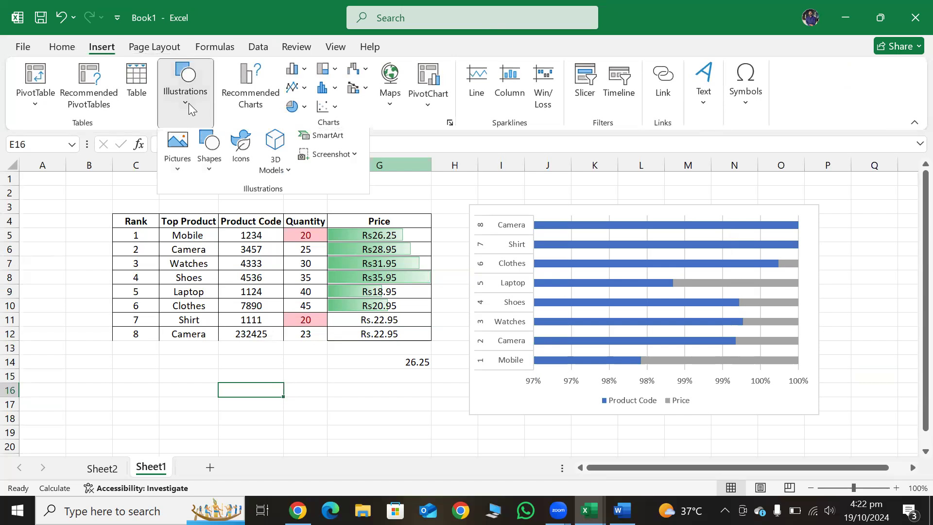
pyautogui.click(177, 155)
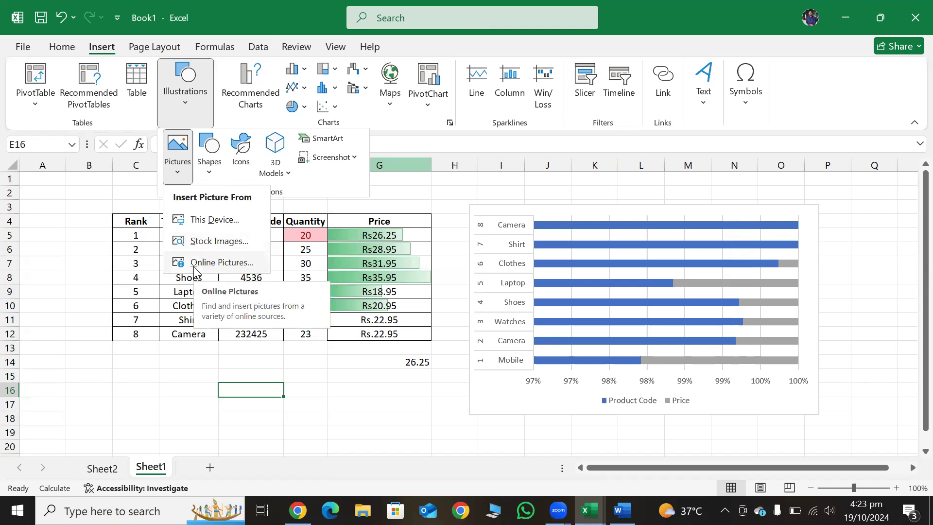
pyautogui.click(181, 369)
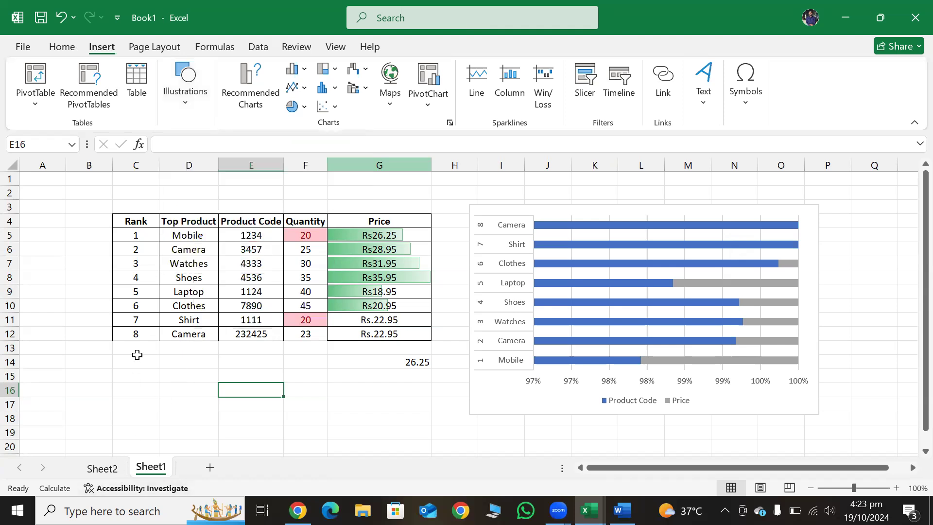
# - Switch to the Spring Fiesta - Dashboard workbook and look through the tables on the BH-GM-RH sheet
pyautogui.hotkey('alt', 'Tab')
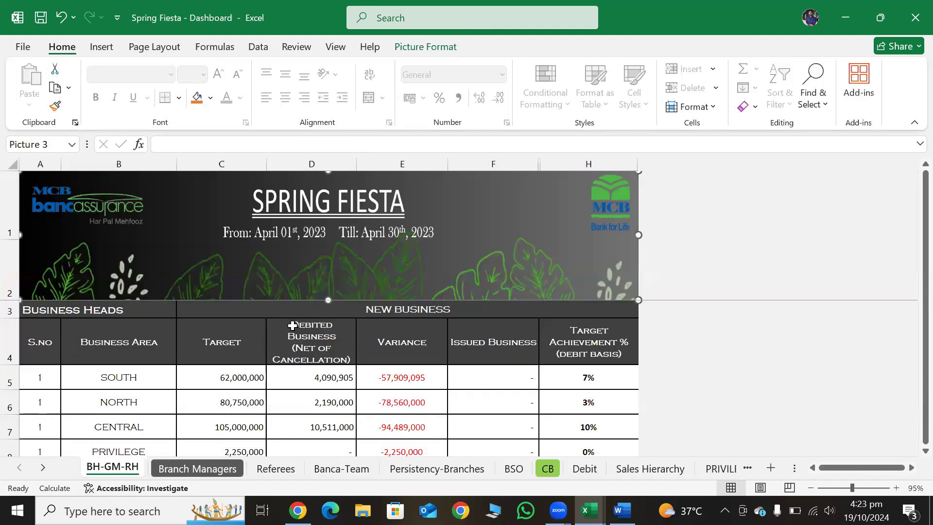
pyautogui.scroll(-2, 292, 325)
pyautogui.scroll(2, 289, 304)
pyautogui.scroll(-3, 213, 405)
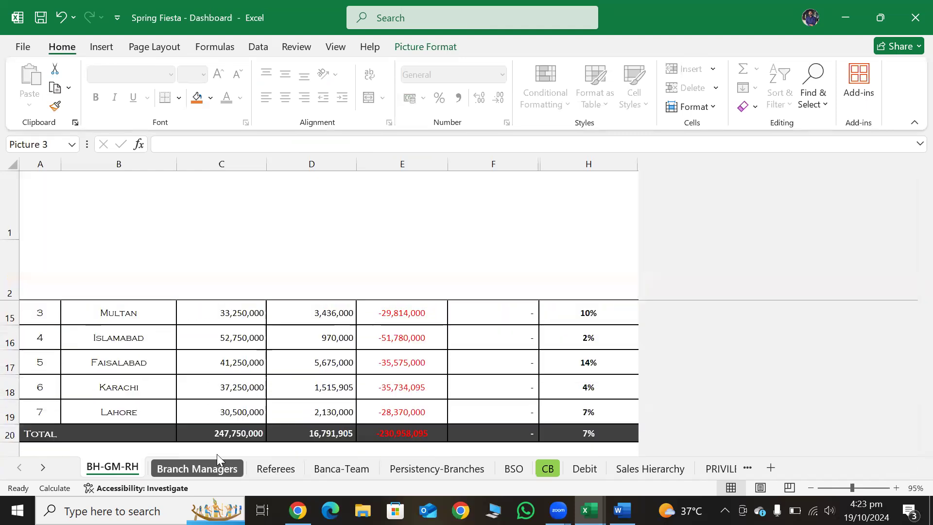
# - Look through the branch list and performance columns on the Branch Managers sheet, and open the Referees sheet
pyautogui.click(217, 463)
pyautogui.scroll(-2, 208, 354)
pyautogui.scroll(2, 693, 376)
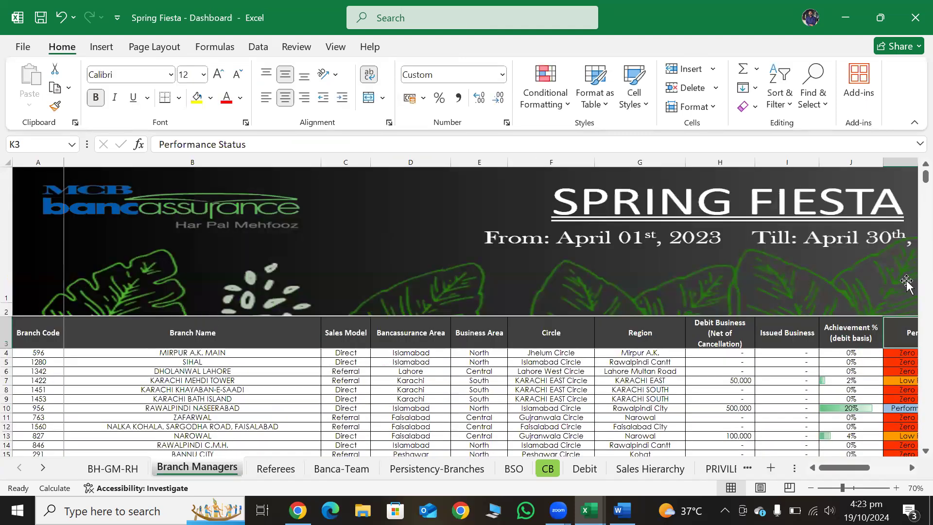
pyautogui.click(835, 488)
pyautogui.scroll(-8, 720, 369)
pyautogui.scroll(-3, 408, 378)
pyautogui.click(278, 469)
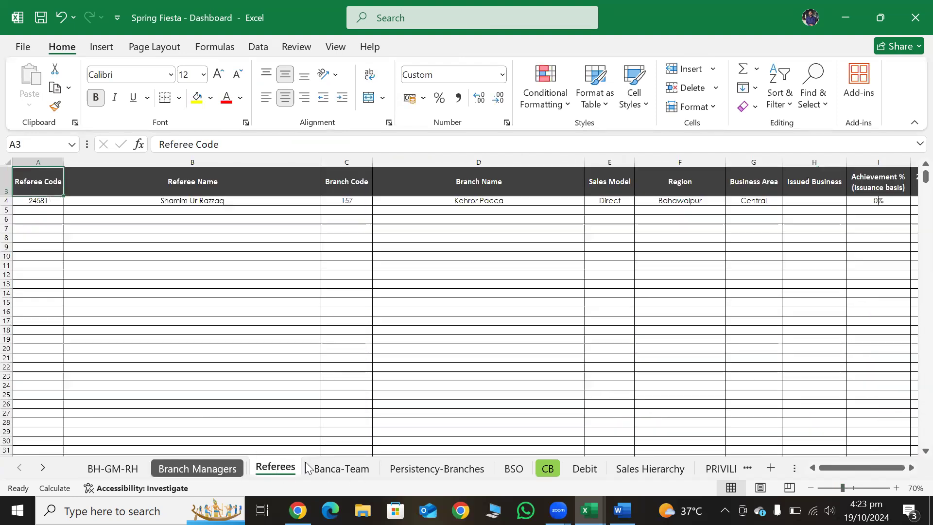
# - Examine the range, criteria and sum_range arguments of the SUMIF formula for Islamabad's debited business on the BH-GM-RH sheet
pyautogui.click(340, 469)
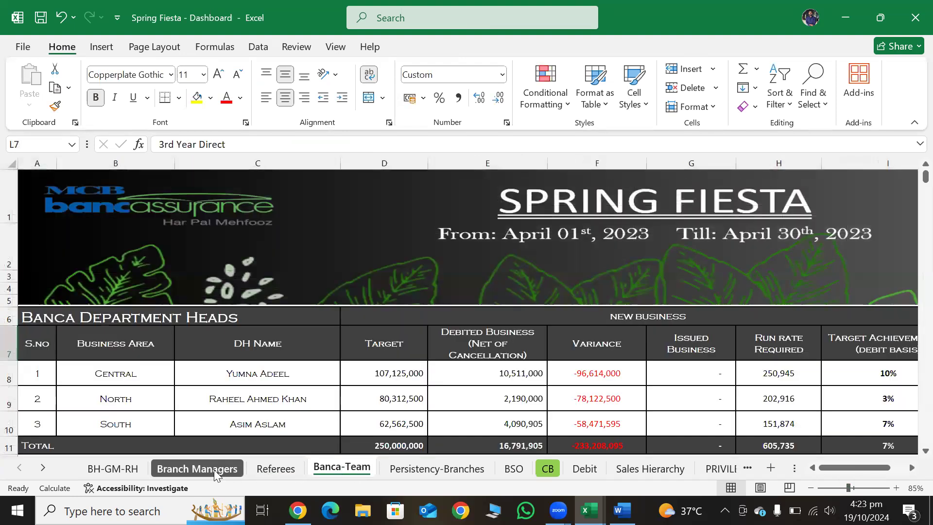
pyautogui.click(197, 468)
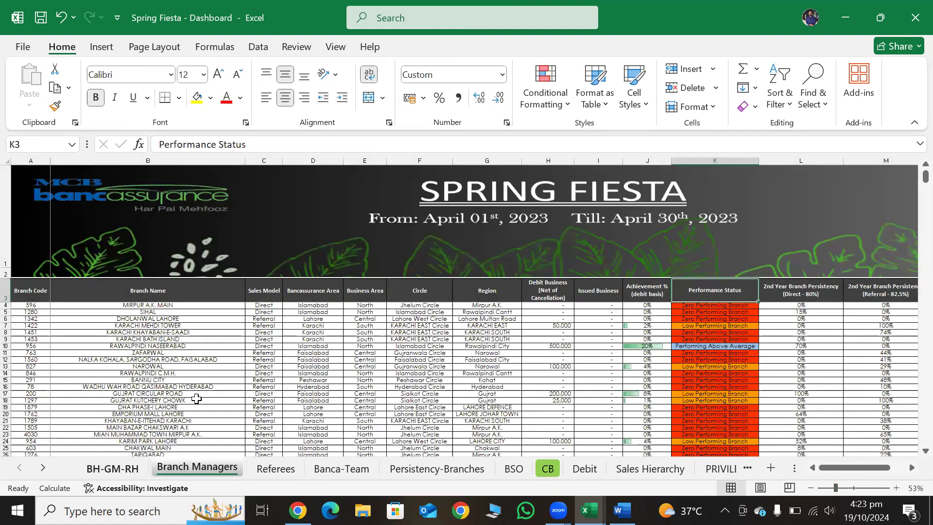
pyautogui.hotkey('ctrl', 'pageup')
pyautogui.click(331, 354)
pyautogui.scroll(-3, 329, 381)
pyautogui.scroll(3, 329, 380)
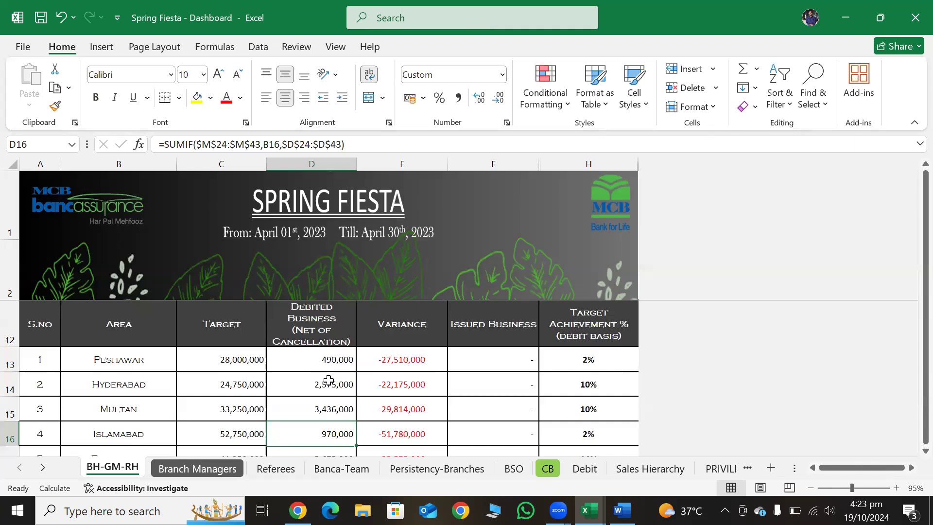
pyautogui.press('F2')
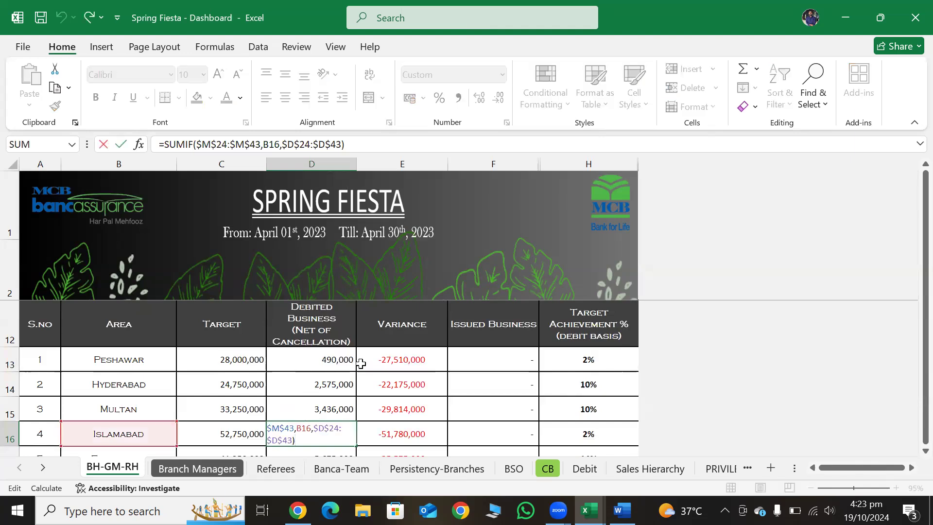
pyautogui.click(209, 144)
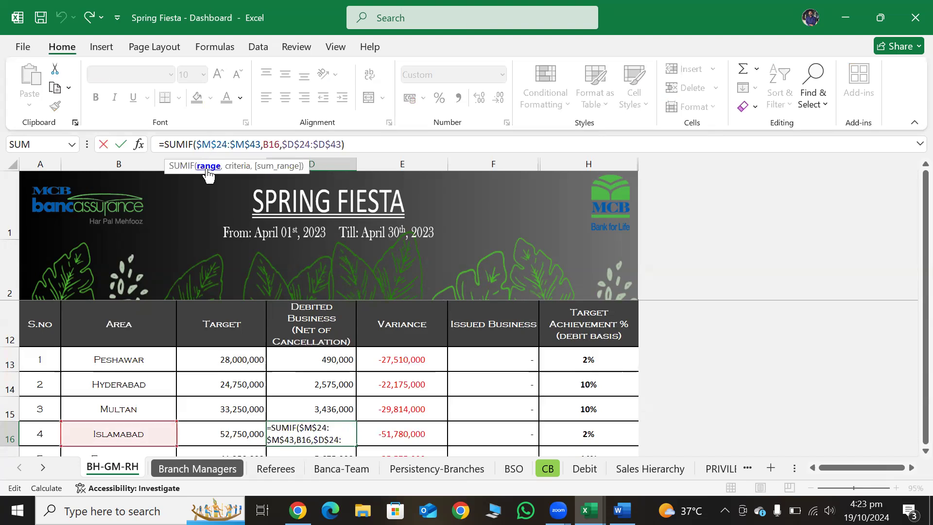
pyautogui.click(208, 167)
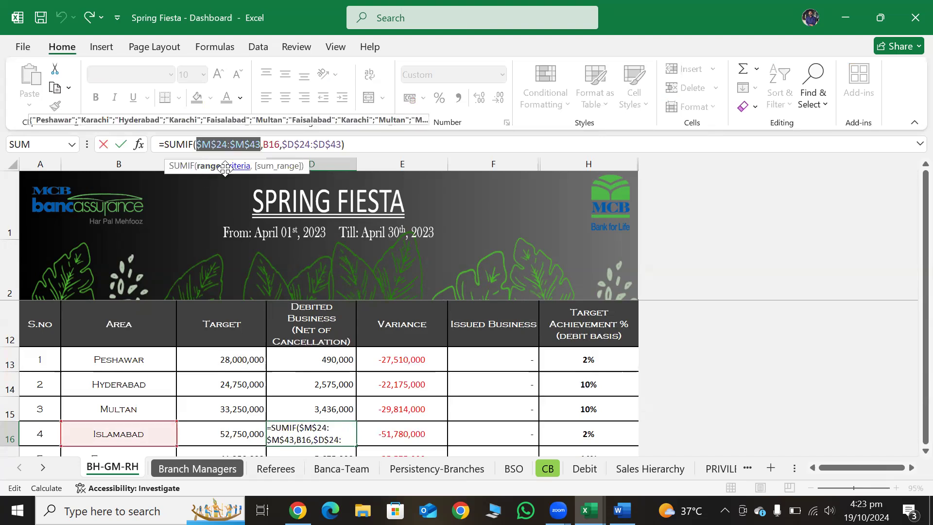
pyautogui.click(278, 165)
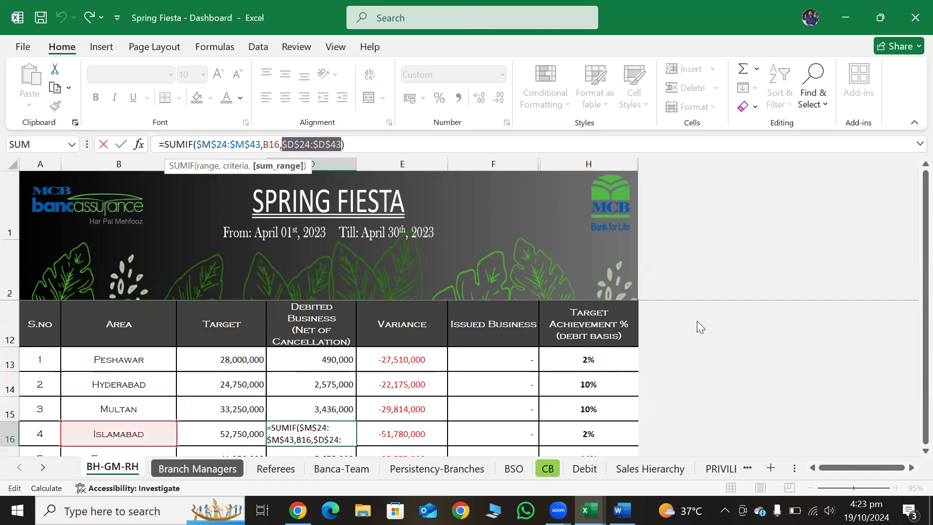
pyautogui.hotkey('ctrl', 'Return')
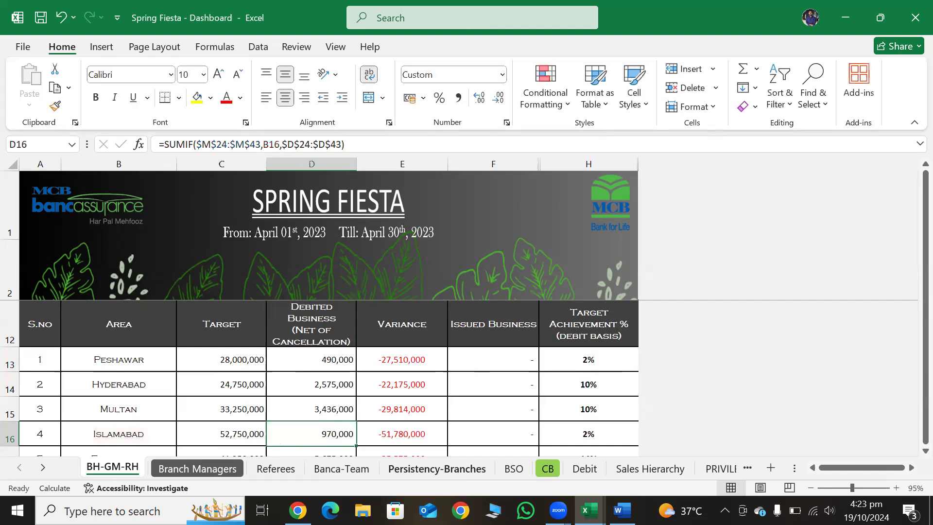
# - Convert the text dates with two-digit years in the first Tran column of the Debit sheet to 20XX dates
pyautogui.click(585, 468)
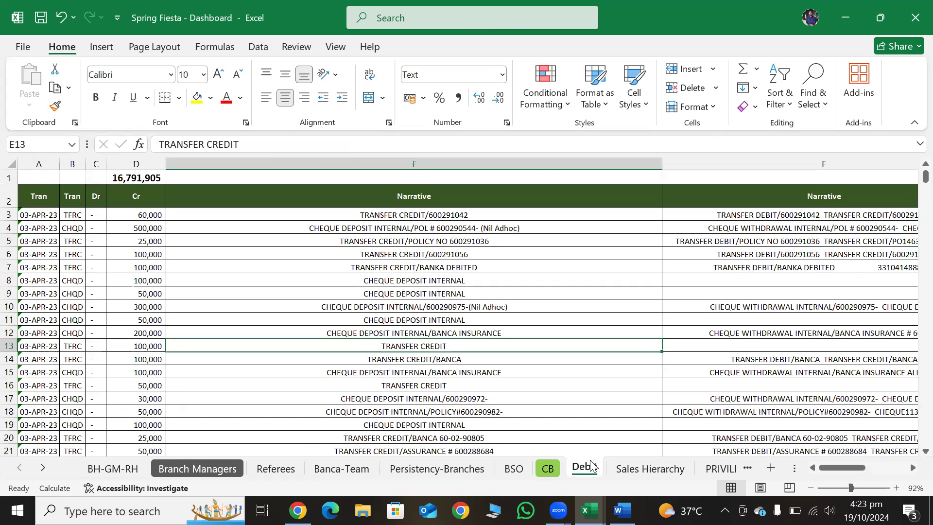
pyautogui.click(37, 199)
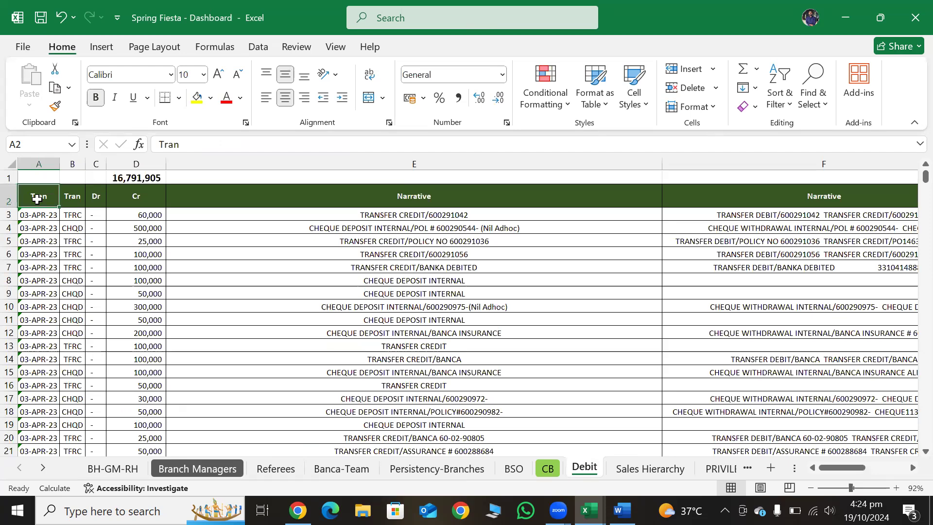
pyautogui.press('Down')
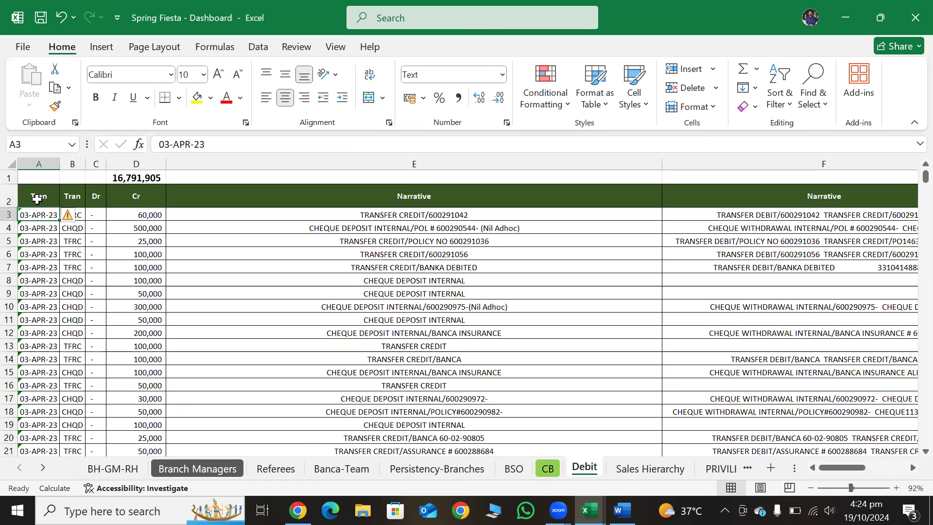
pyautogui.hotkey('ctrl', 'shift', 'Down')
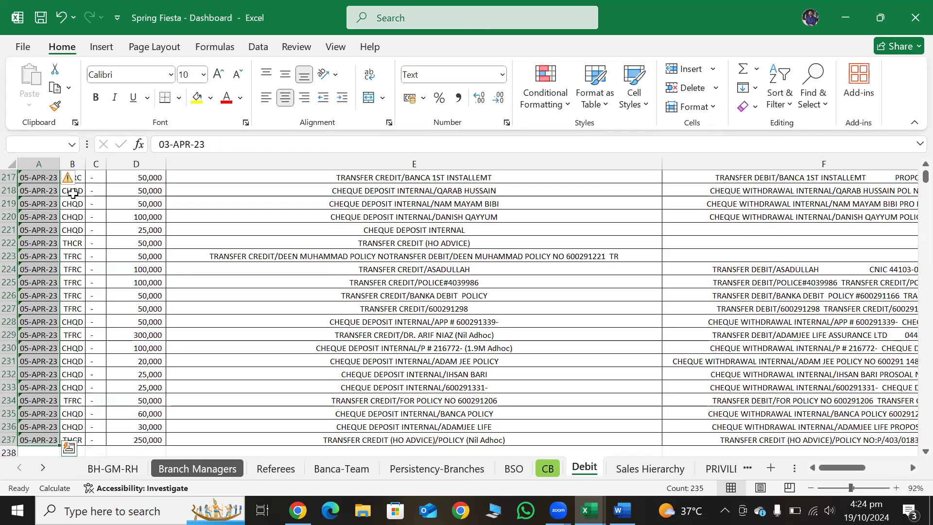
pyautogui.click(69, 180)
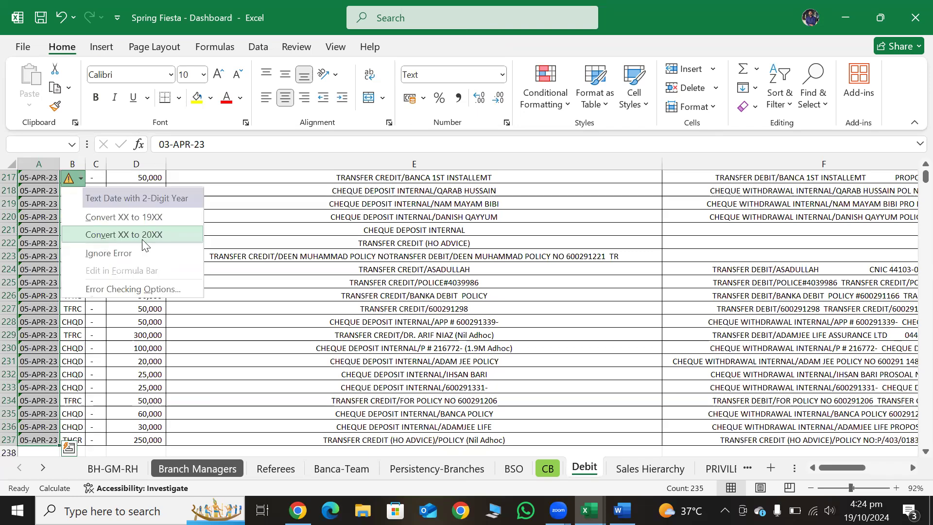
pyautogui.click(142, 239)
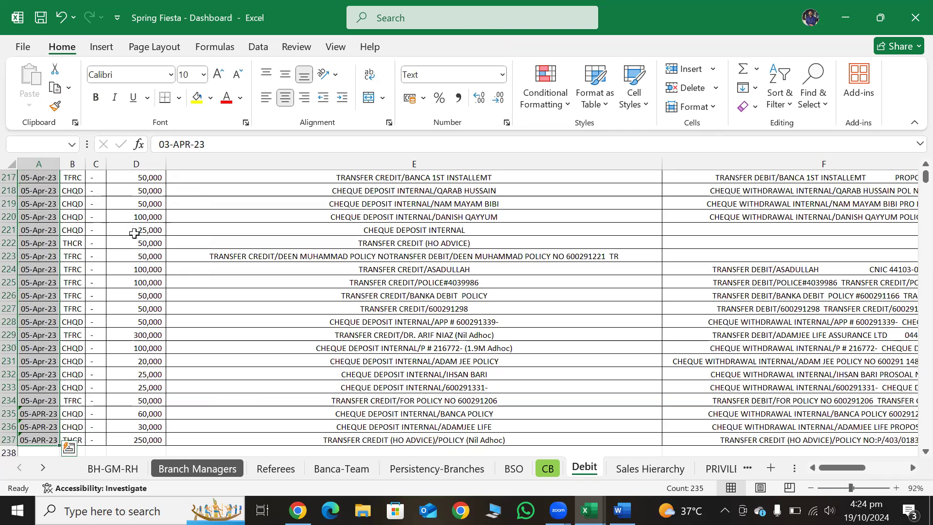
pyautogui.click(39, 303)
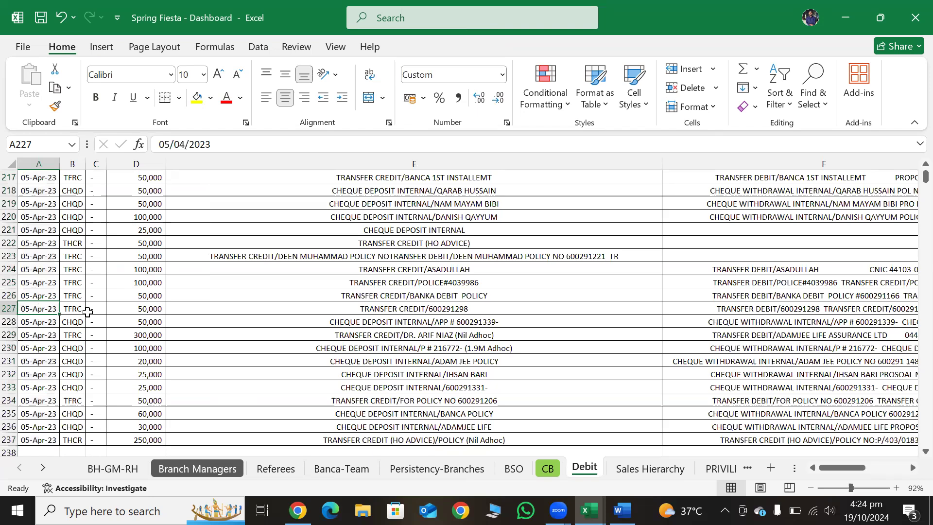
pyautogui.hotkey('ctrl', 'Up')
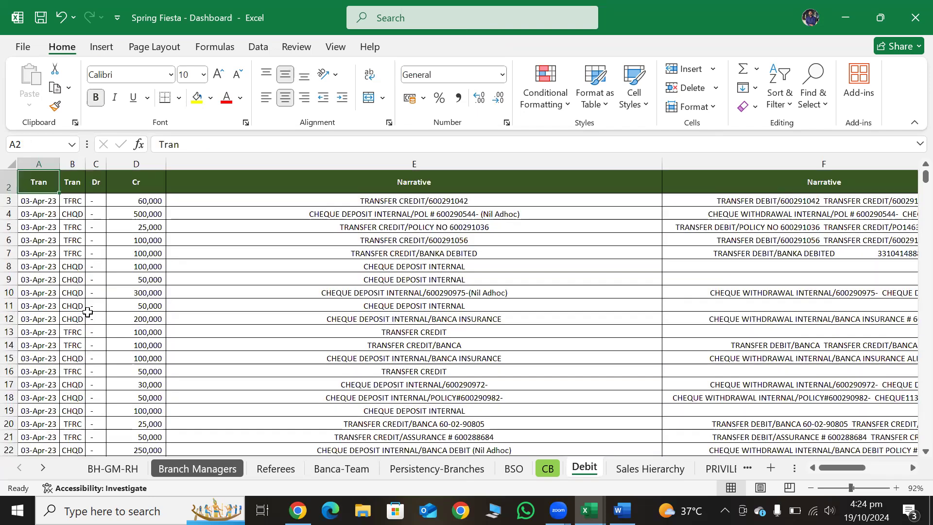
pyautogui.hotkey('ctrl', 'shift', 'Right')
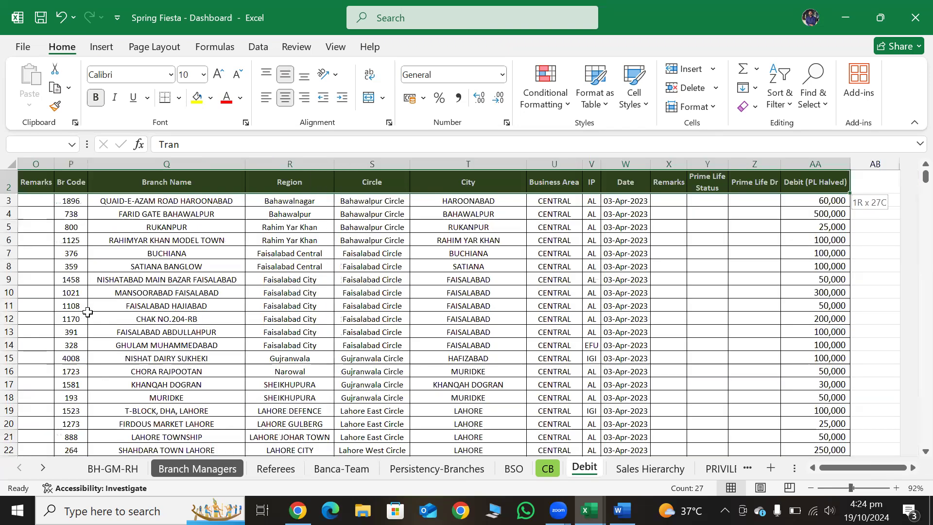
pyautogui.hotkey('ctrl', 'shift', 'Down')
pyautogui.hotkey('ctrl', 'Home')
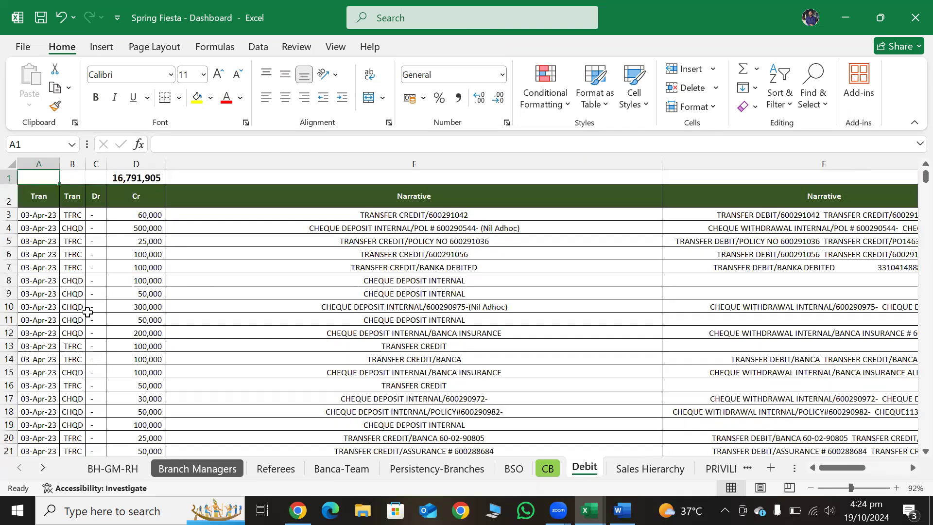
pyautogui.press('Down')
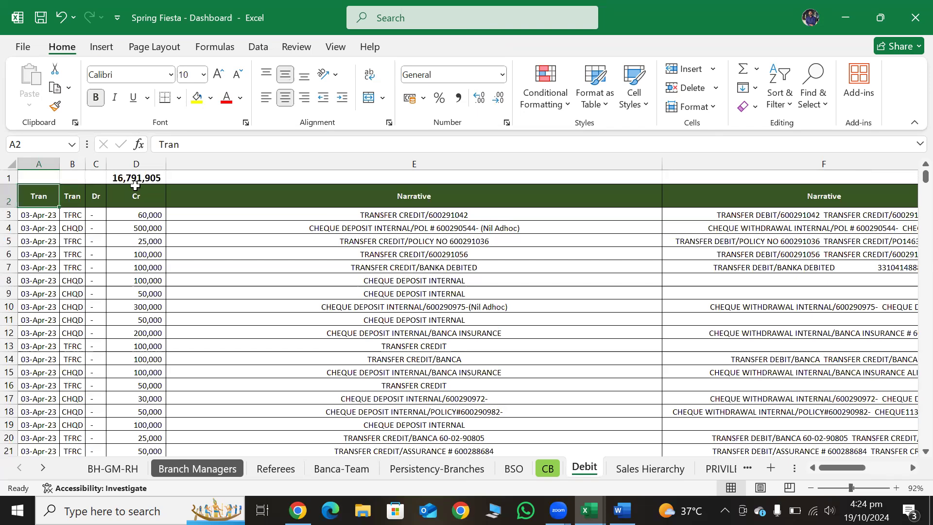
pyautogui.click(136, 177)
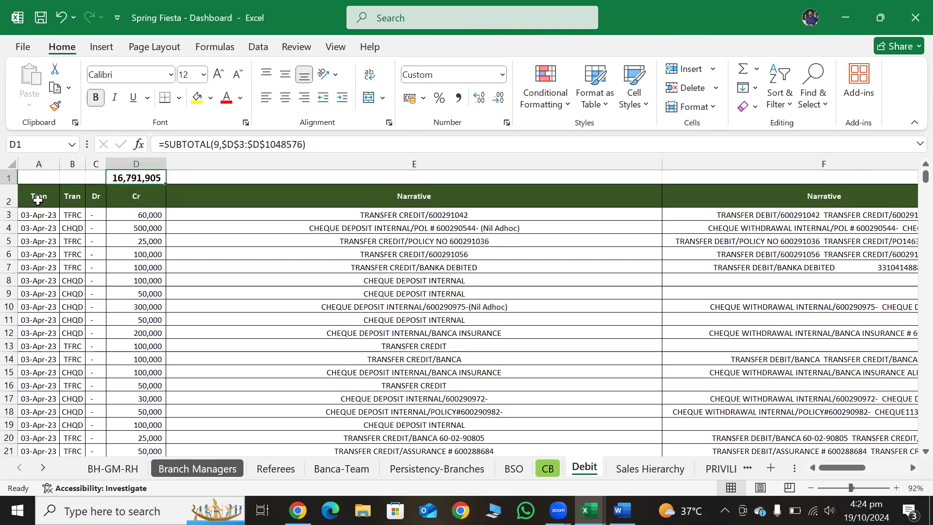
# - Create a PivotTable on a new worksheet from the Debit data range A2:Z237, leaving out the Debit (PL Halved) column
pyautogui.click(39, 199)
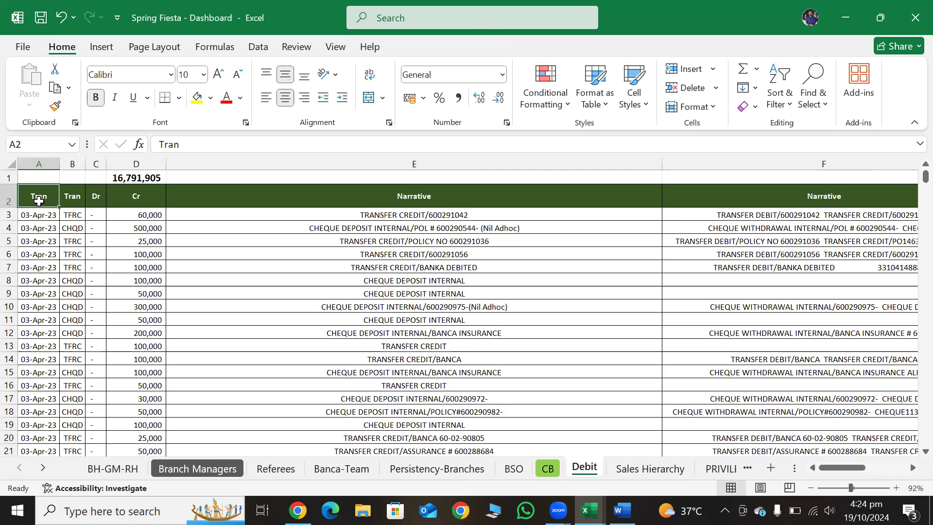
pyautogui.hotkey('ctrl', 'shift', 'Right')
pyautogui.hotkey('shift', 'Left')
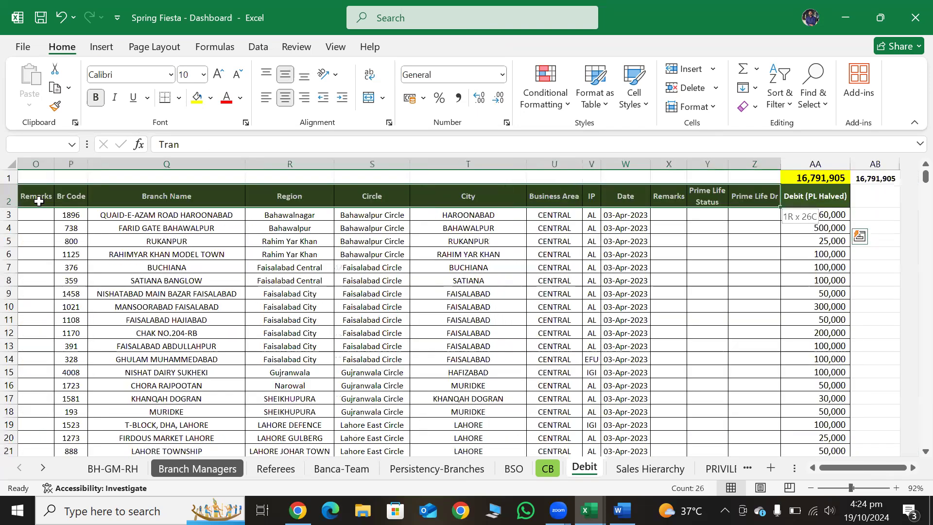
pyautogui.hotkey('ctrl', 'shift', 'Down')
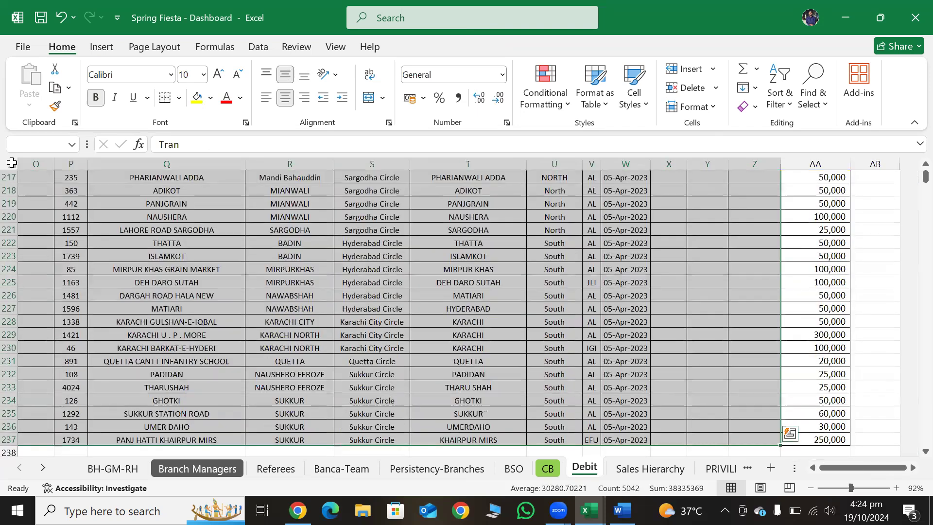
pyautogui.click(101, 46)
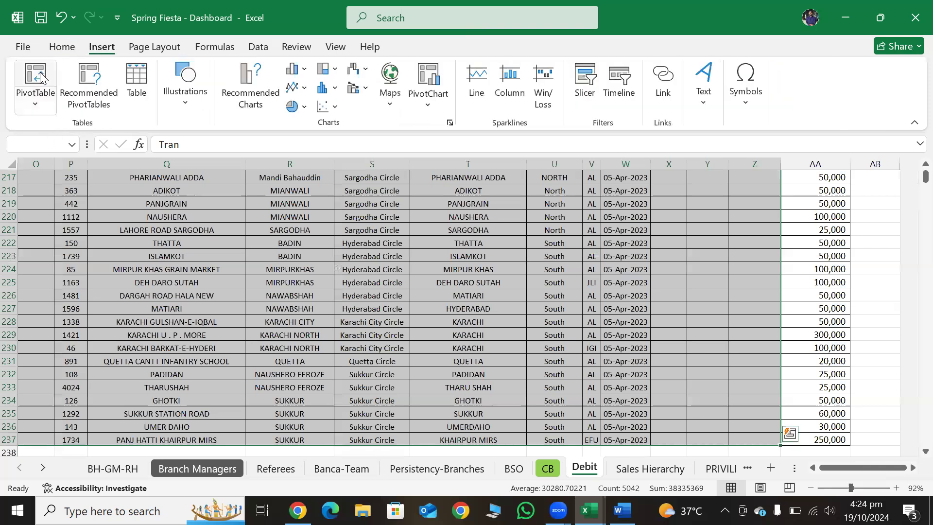
pyautogui.click(36, 74)
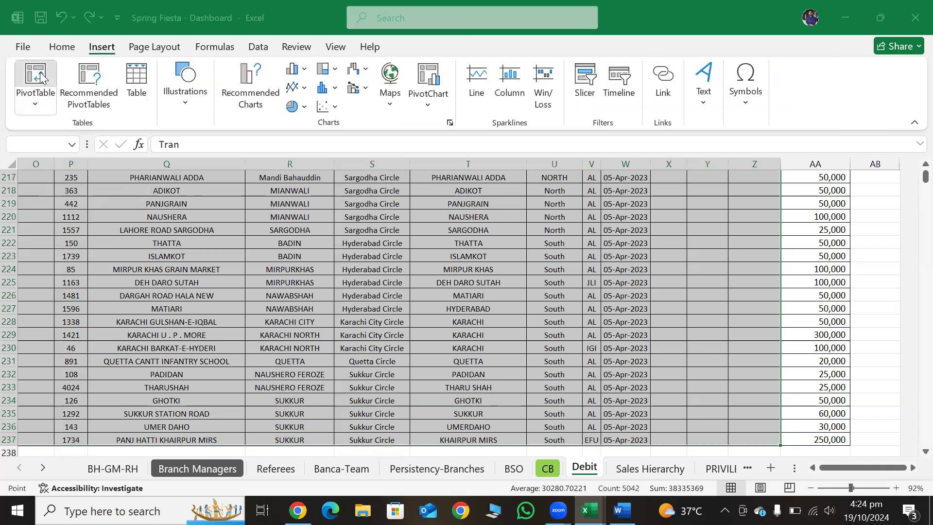
pyautogui.click(554, 406)
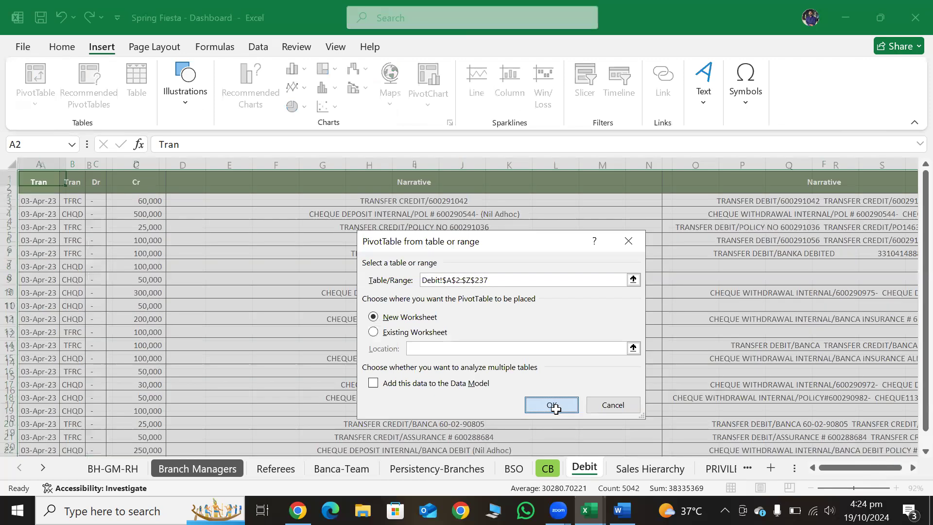
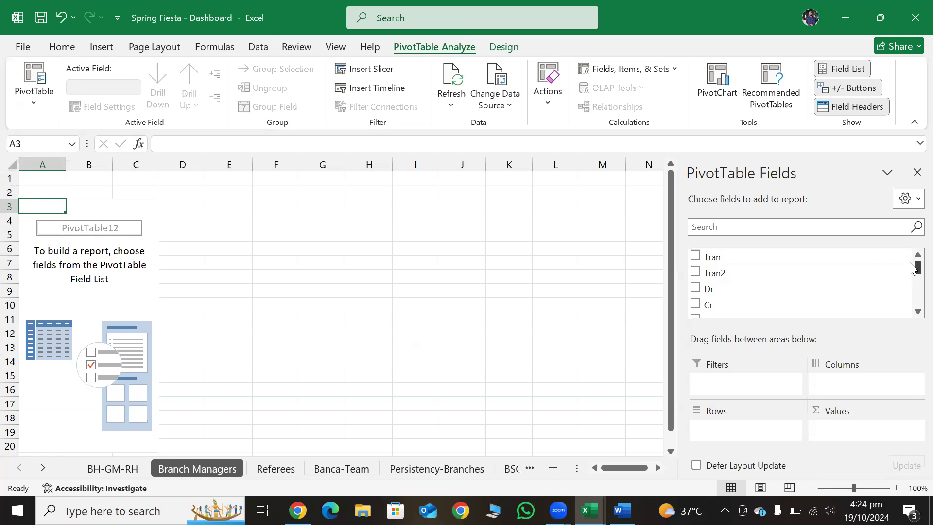
pyautogui.hotkey('alt', 'Tab')
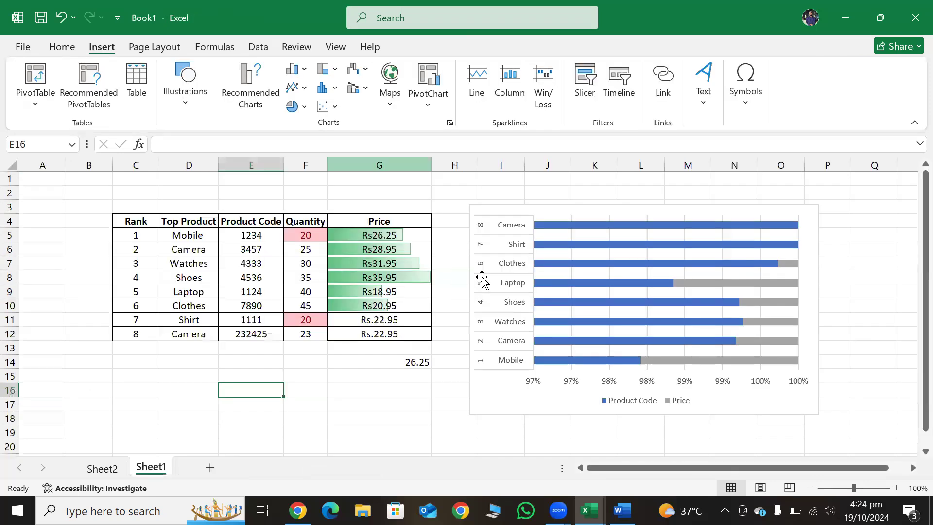
pyautogui.hotkey('alt', 'Tab')
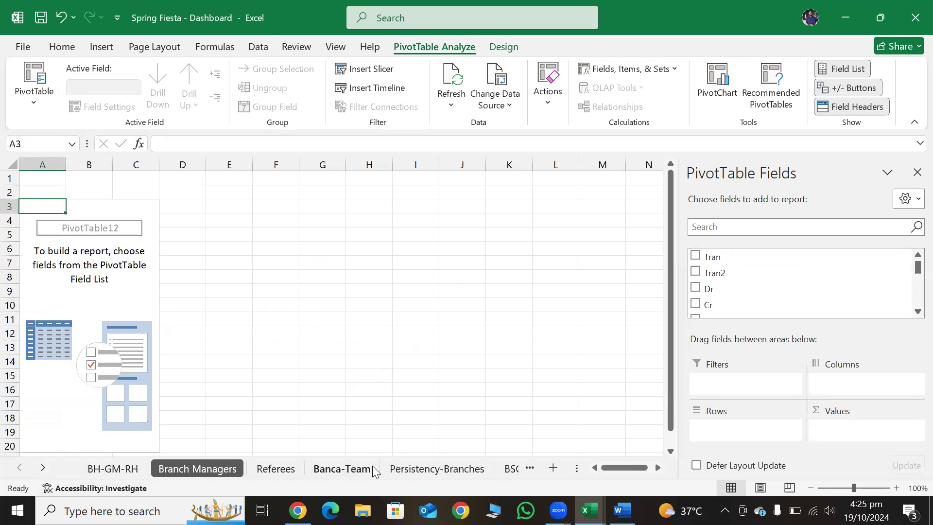
# - Examine the Debit sheet's columns from Cr through Br Code to see which fields the PivotTable's source data offers
pyautogui.click(502, 472)
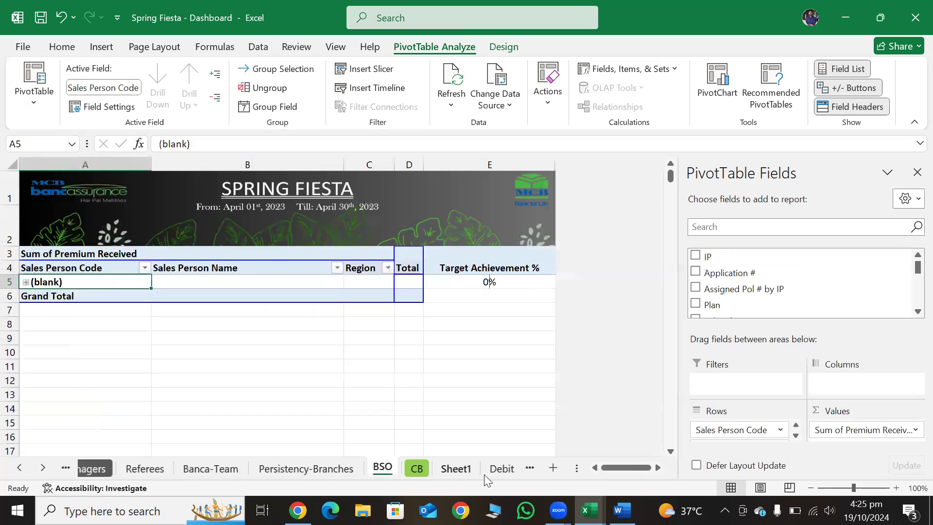
pyautogui.click(486, 472)
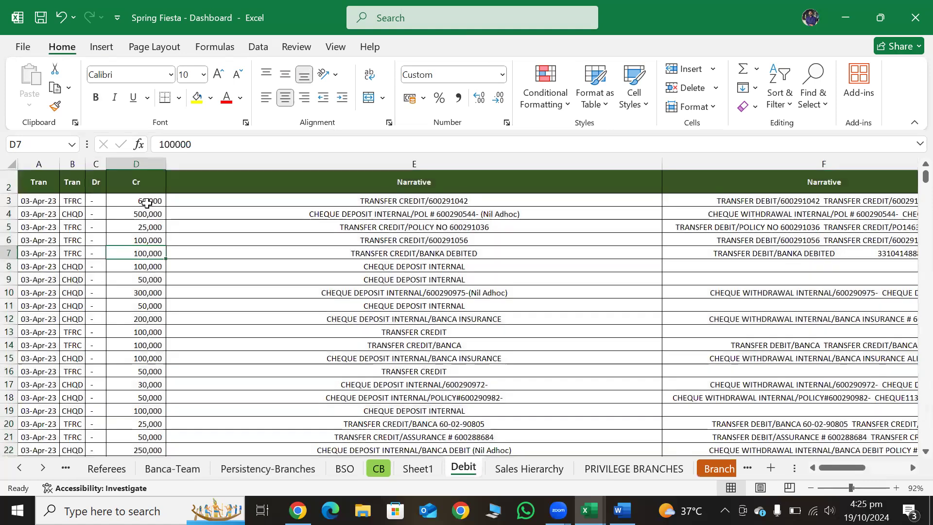
pyautogui.click(146, 203)
pyautogui.press('Right')
pyautogui.press('Right')
pyautogui.press('Right')
pyautogui.press('Right')
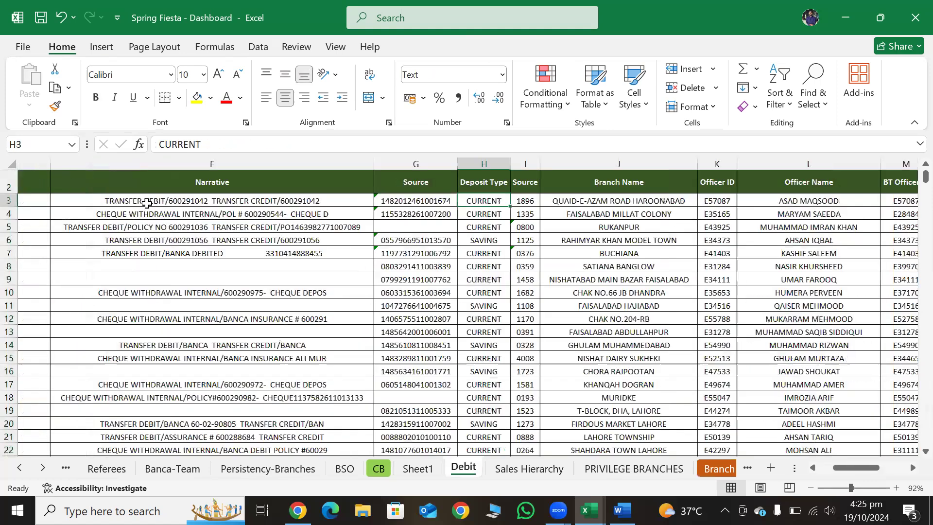
pyautogui.press('Right')
pyautogui.press('Right')
pyautogui.press('Right')
pyautogui.press('Right')
pyautogui.press('Right')
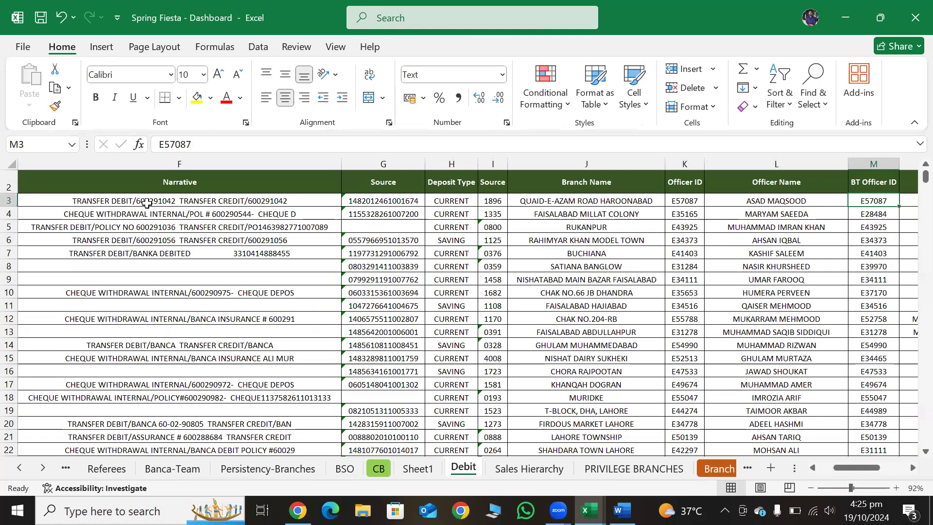
pyautogui.press('Right')
pyautogui.press('Right')
pyautogui.press('Right')
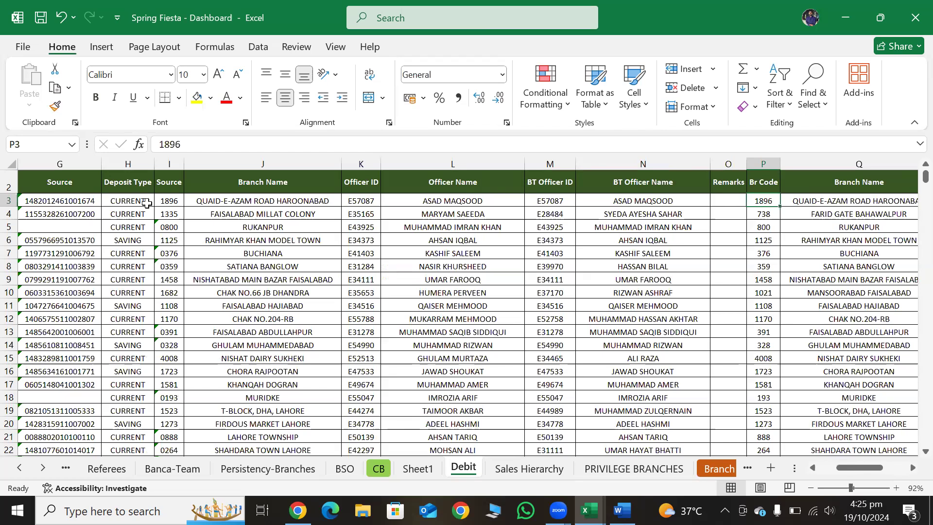
pyautogui.press('Down')
pyautogui.press('Down')
pyautogui.press('Down')
pyautogui.press('Up')
pyautogui.press('Up')
pyautogui.press('Up')
pyautogui.press('Up')
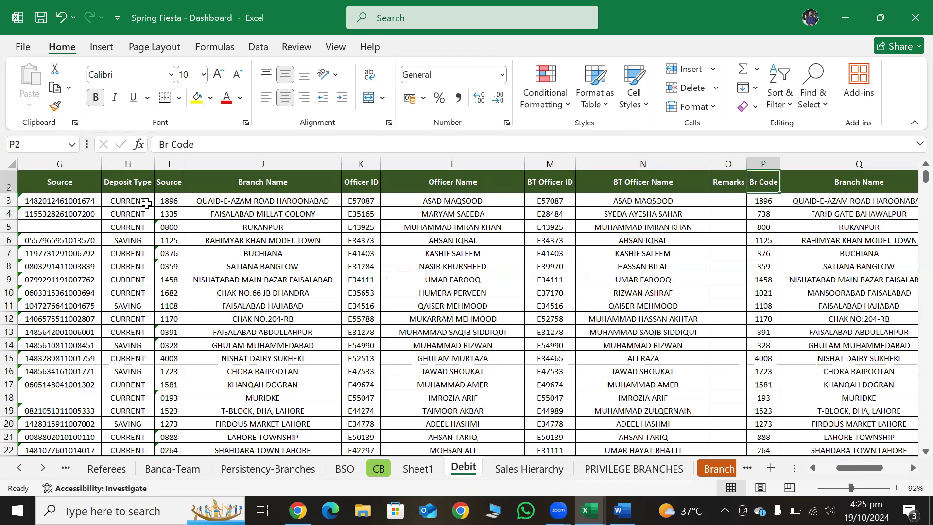
# - Turn on filters for the Debit sheet's header row and show only the record with Br Code 13
pyautogui.hotkey('ctrl', 'shift', 'l')
pyautogui.press('Down')
pyautogui.press('Up')
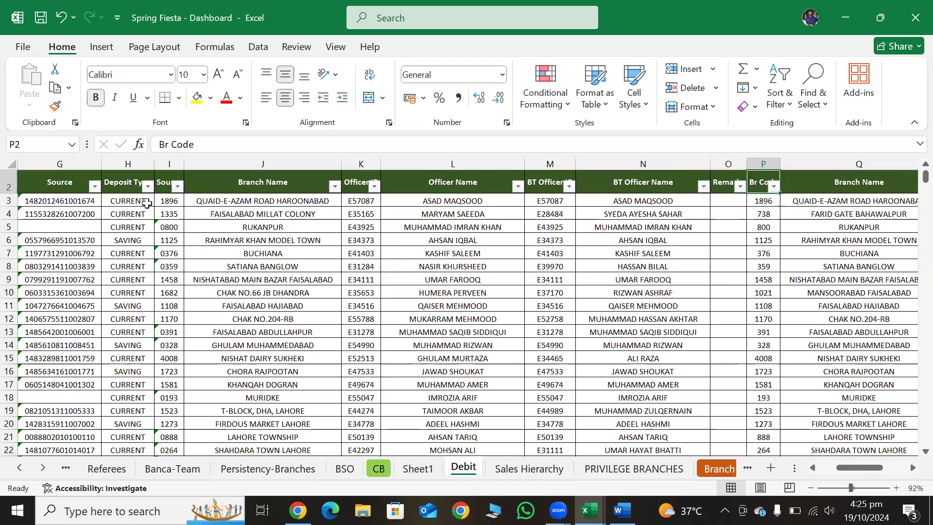
pyautogui.hotkey('alt', 'Down')
pyautogui.press('Down')
pyautogui.press('Down')
pyautogui.press('Down')
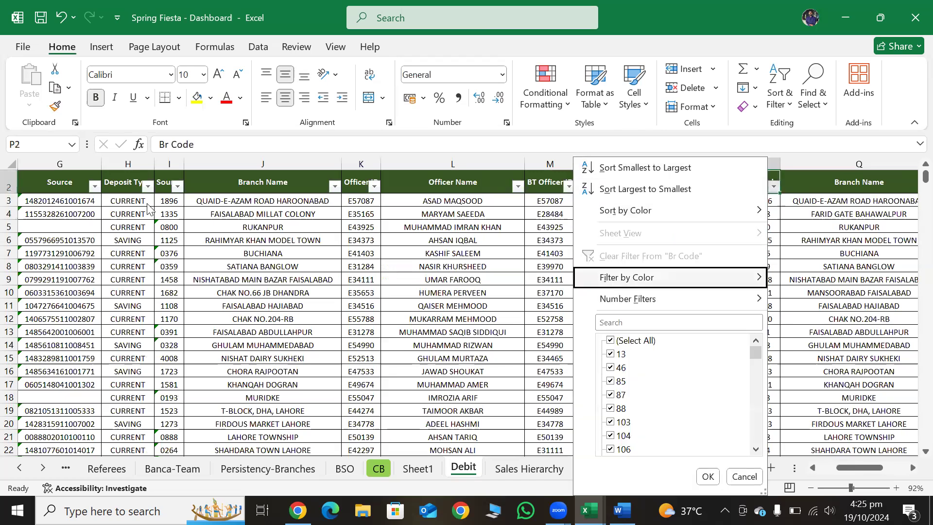
pyautogui.press('Down')
pyautogui.press('space')
pyautogui.press('Down')
pyautogui.press('space')
pyautogui.press('Return')
pyautogui.press('Down')
pyautogui.press('Up')
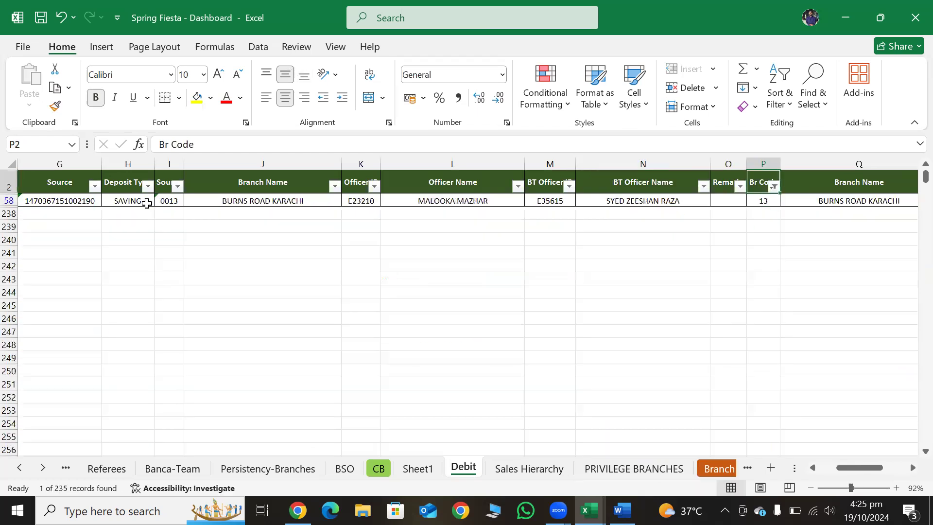
# - Change the Br Code filter to show only branch code 85
pyautogui.hotkey('alt', 'Down')
pyautogui.press('Down')
pyautogui.press('Down')
pyautogui.press('Down')
pyautogui.press('Down')
pyautogui.press('Down')
pyautogui.press('Down')
pyautogui.press('Down')
pyautogui.press('Down')
pyautogui.press('Down')
pyautogui.press('space')
pyautogui.press('Down')
pyautogui.press('Down')
pyautogui.press('space')
pyautogui.press('Return')
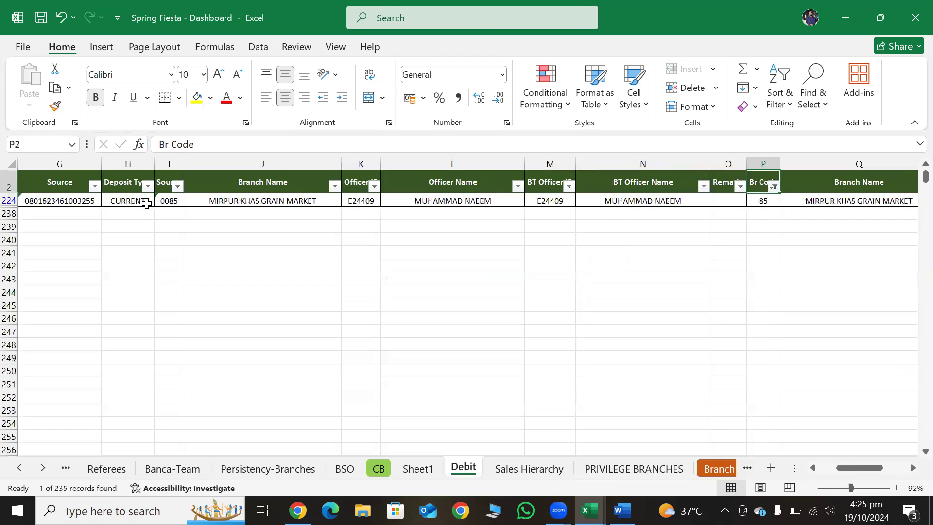
# - Restore the workbook window to full size and change the Br Code filter to show only branch code 103
pyautogui.press('super+Down')
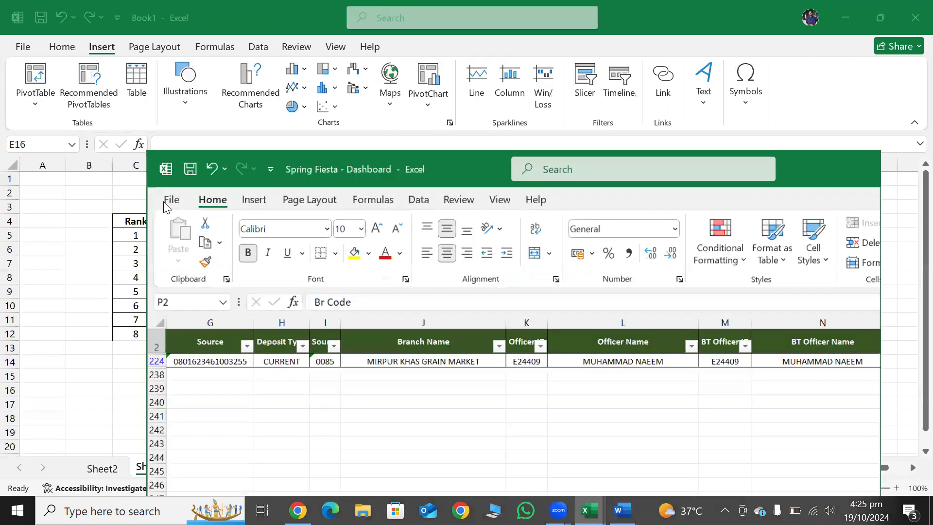
pyautogui.click(834, 189)
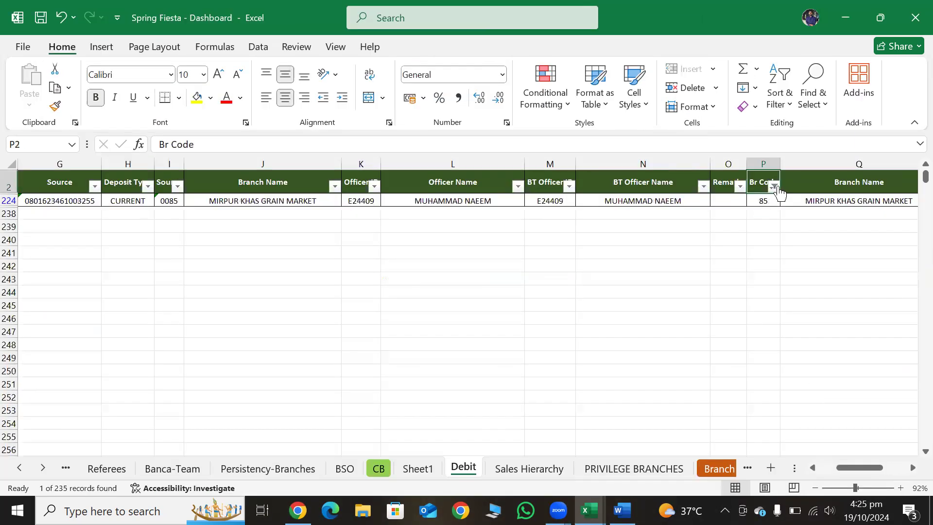
pyautogui.click(774, 186)
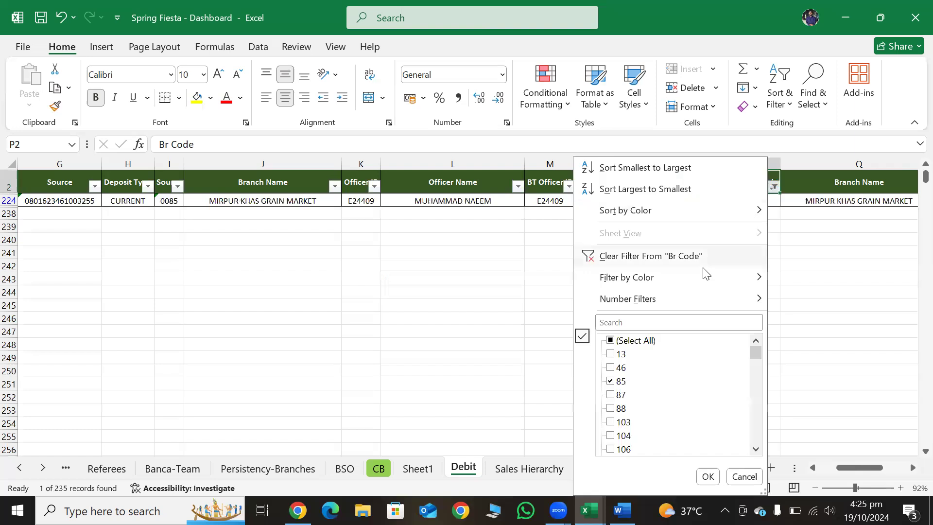
pyautogui.click(612, 423)
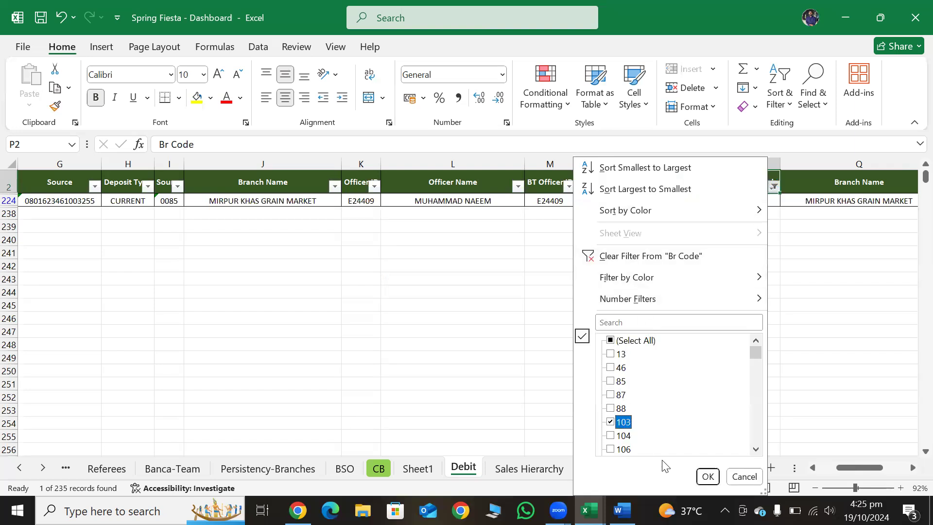
pyautogui.click(708, 475)
# - Select all values again in the Br Code filter to show every record
pyautogui.click(775, 187)
pyautogui.scroll(-6, 661, 388)
pyautogui.scroll(3, 631, 405)
pyautogui.scroll(3, 615, 403)
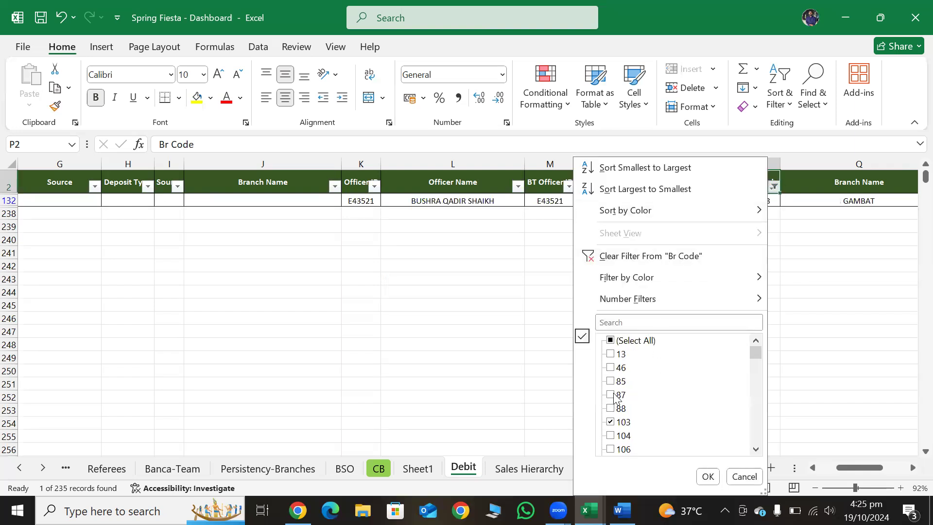
pyautogui.click(611, 341)
pyautogui.click(708, 475)
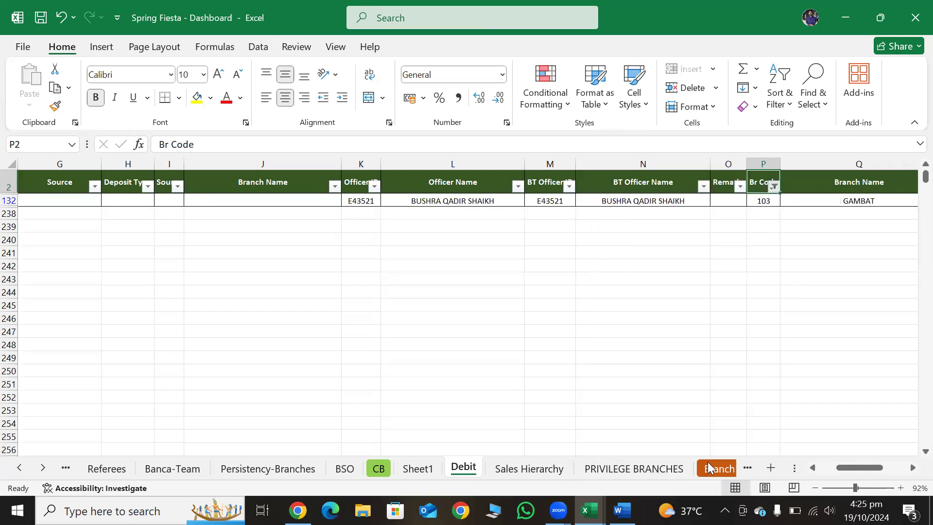
# - Search the Br Code column for branch code 1896
pyautogui.click(768, 162)
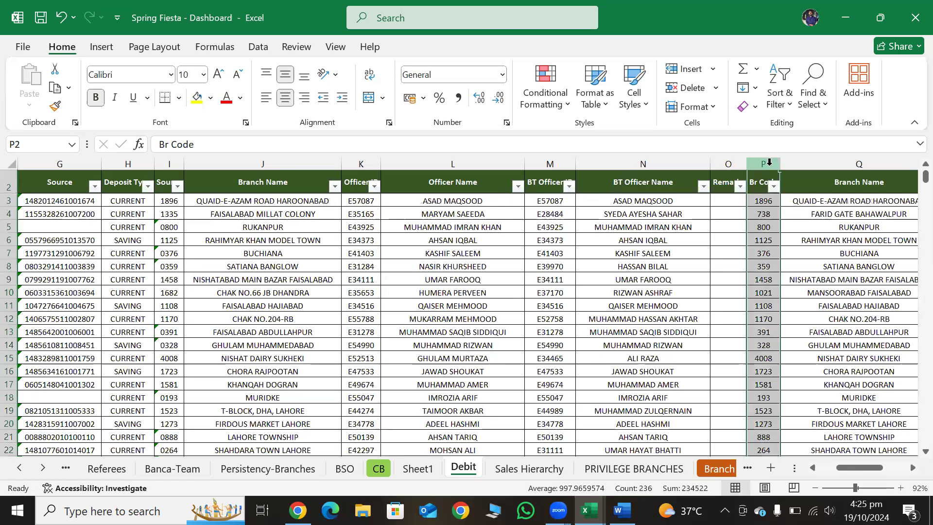
pyautogui.hotkey('ctrl', 'f')
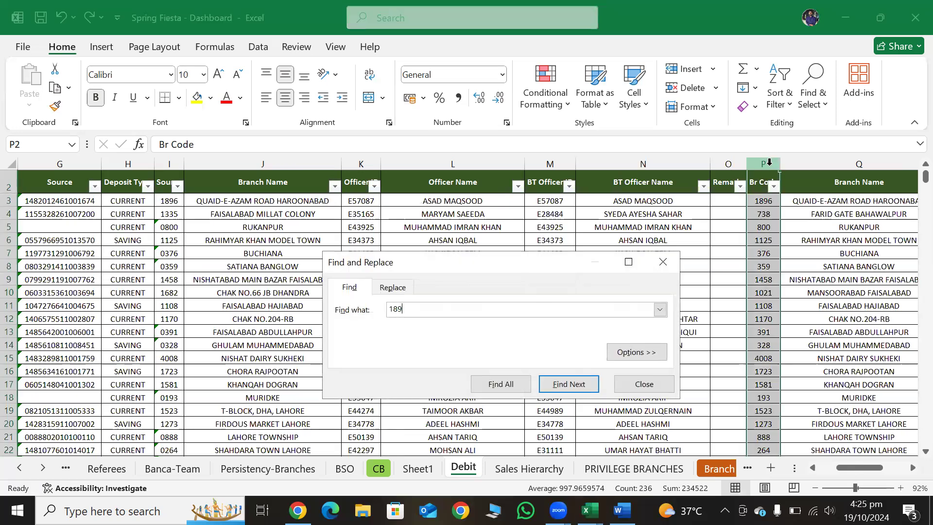
pyautogui.press('Return')
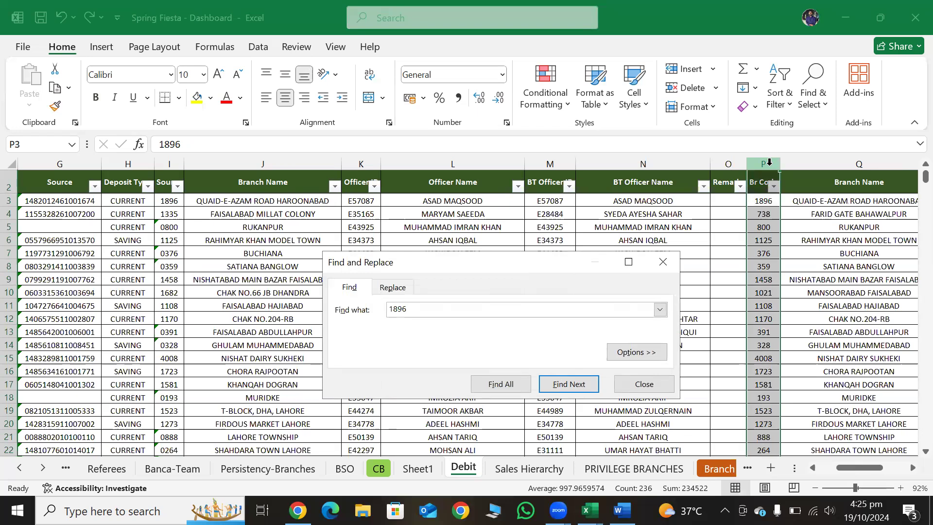
pyautogui.press('Escape')
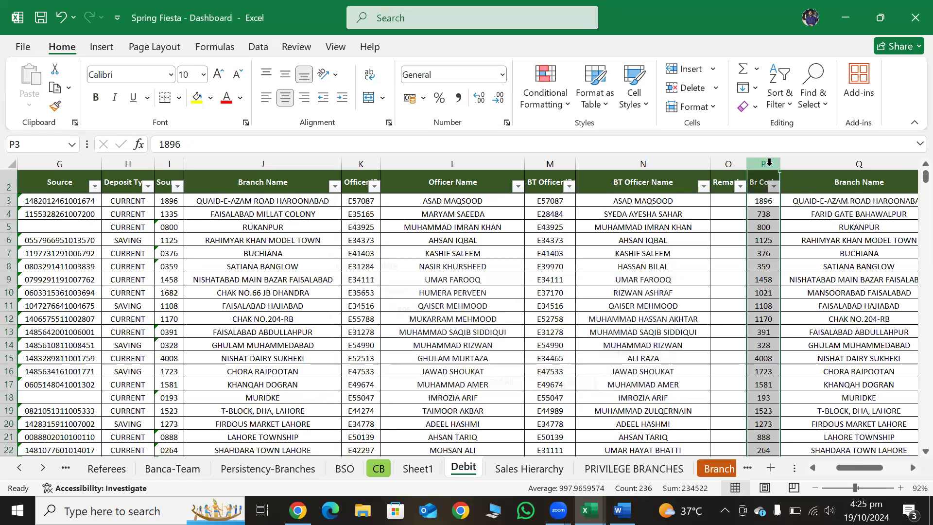
# - Enter a second record for branch code 1620 in cell P238, directly below the Br Code data
pyautogui.click(775, 332)
pyautogui.scroll(-7, 778, 380)
pyautogui.click(777, 373)
pyautogui.scroll(-1, 826, 427)
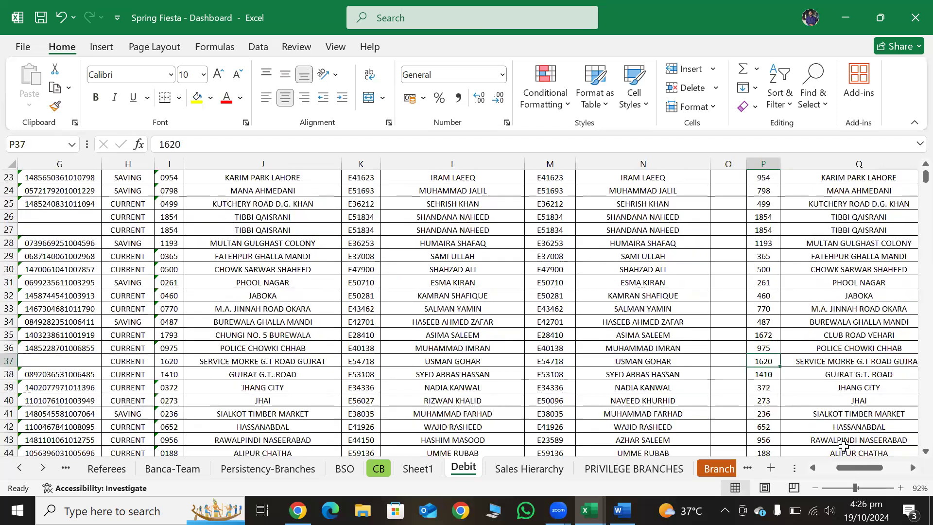
pyautogui.hotkey('ctrl', 'Down')
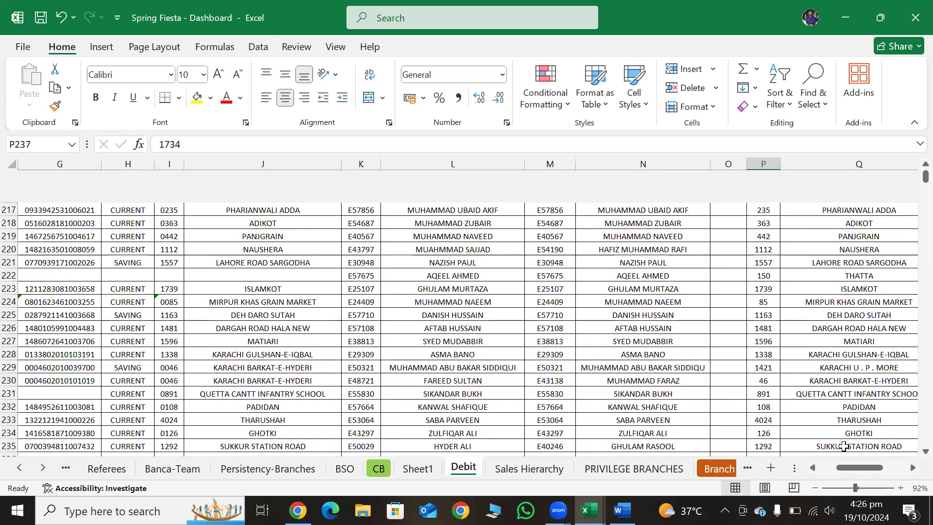
pyautogui.press('Down')
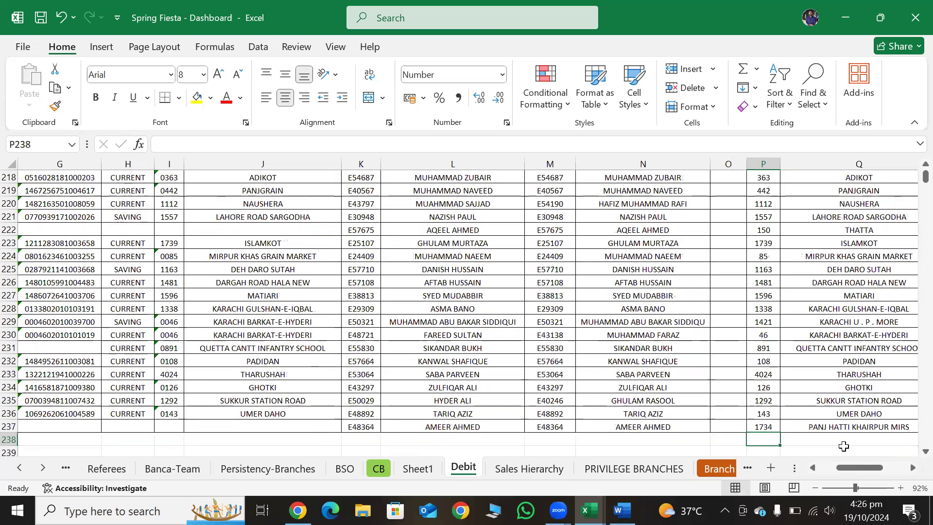
pyautogui.write('1620')
pyautogui.press('Return')
# - Enter 100000 as the Cr amount of the new record in cell D238
pyautogui.press('Up')
pyautogui.hotkey('ctrl', 'Left')
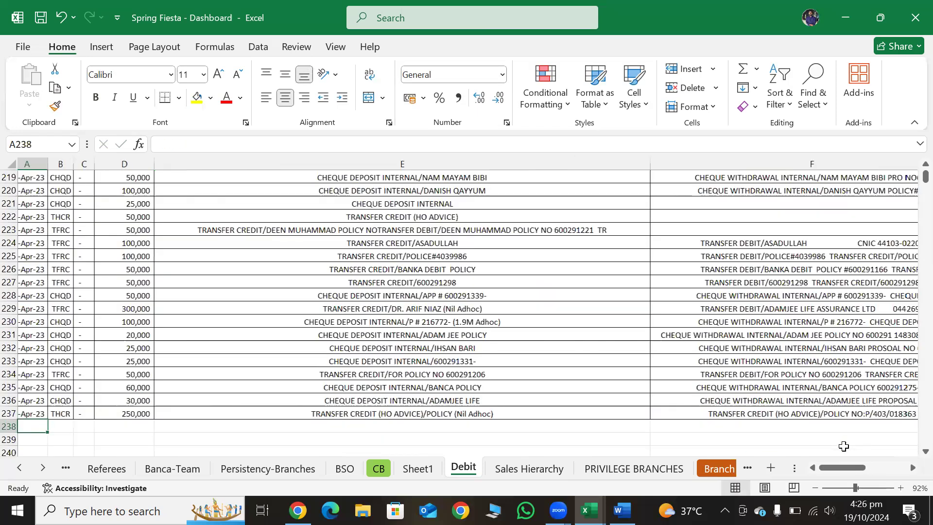
pyautogui.press('Right')
pyautogui.press('Right')
pyautogui.press('Right')
pyautogui.write('100000')
pyautogui.press('Return')
# - Filter the Br Code column by searching for 1620
pyautogui.press('Up')
pyautogui.press('Up')
pyautogui.press('Left')
pyautogui.press('Left')
pyautogui.press('Up')
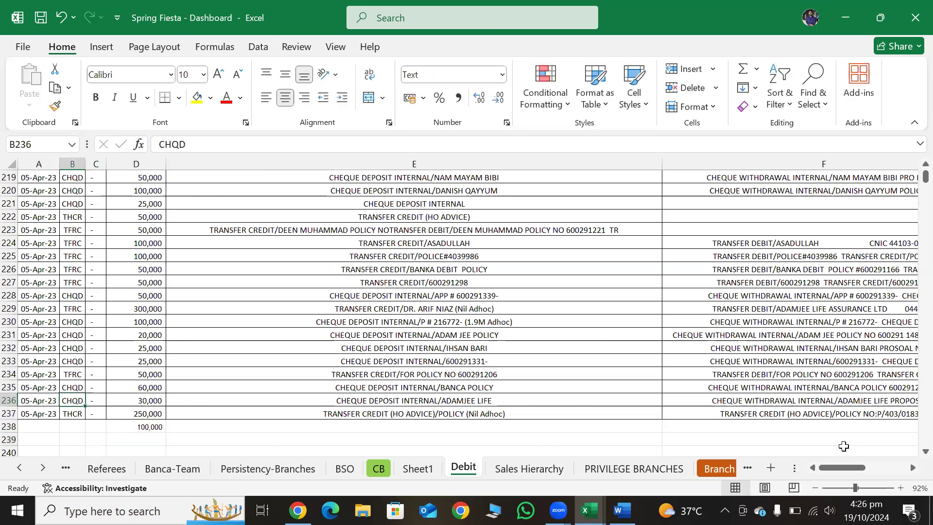
pyautogui.hotkey('ctrl', 'Up')
pyautogui.hotkey('ctrl', 'Right')
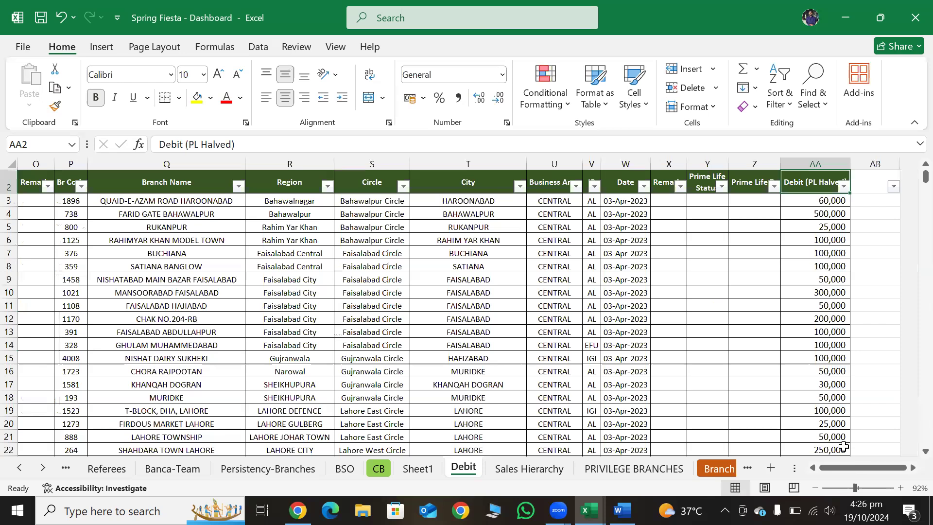
pyautogui.hotkey('ctrl', 'Left')
pyautogui.hotkey('ctrl', 'Right')
pyautogui.press('Left')
pyautogui.press('Left')
pyautogui.press('Left')
pyautogui.press('Left')
pyautogui.press('Left')
pyautogui.press('Left')
pyautogui.press('Left')
pyautogui.press('Left')
pyautogui.press('Left')
pyautogui.press('Left')
pyautogui.press('Left')
pyautogui.press('Left')
pyautogui.press('Left')
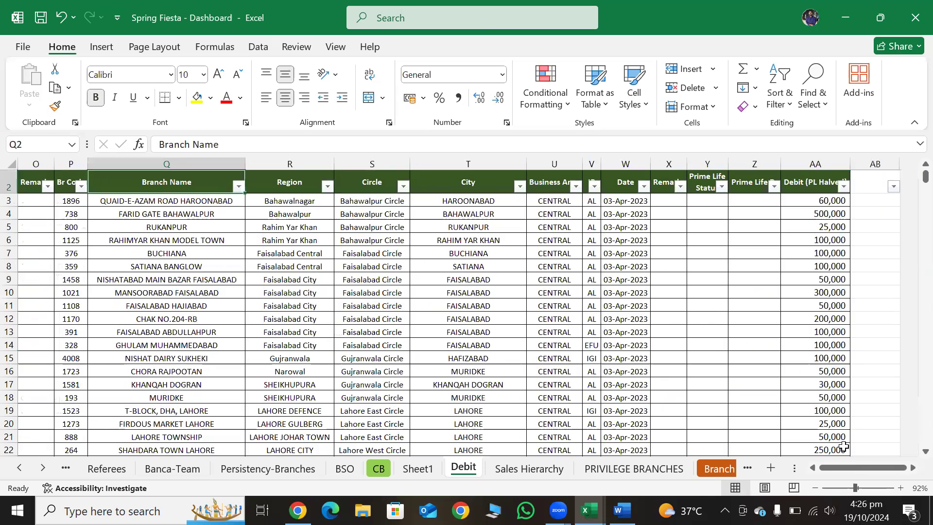
pyautogui.press('Right')
pyautogui.press('Right')
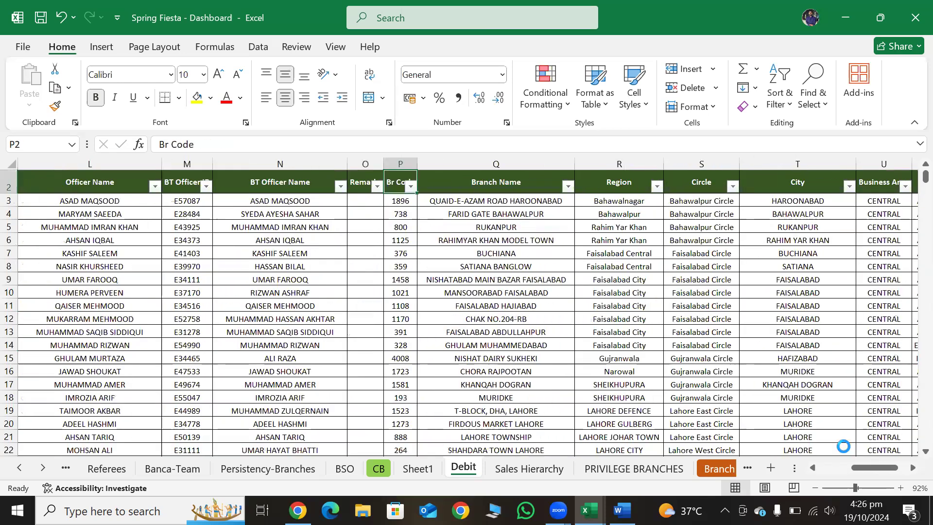
pyautogui.hotkey('alt', 'Down')
pyautogui.write('e1')
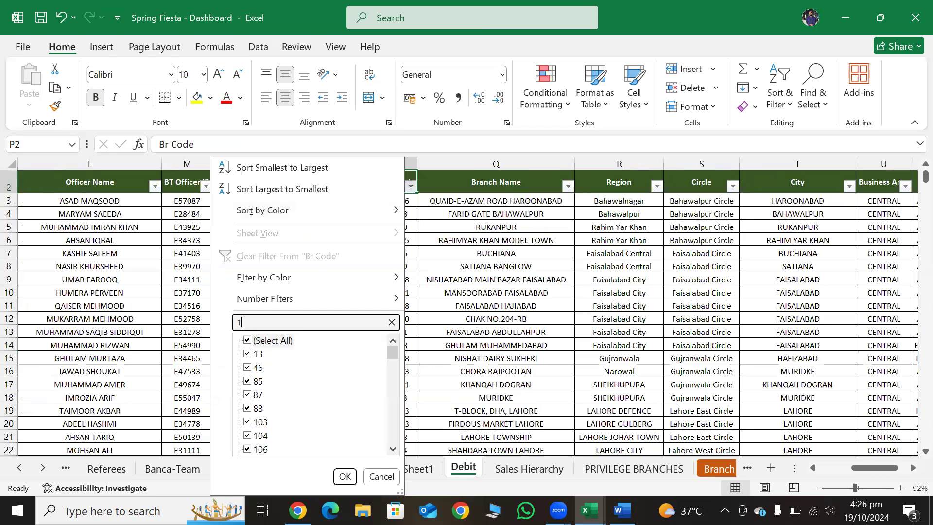
pyautogui.write('620')
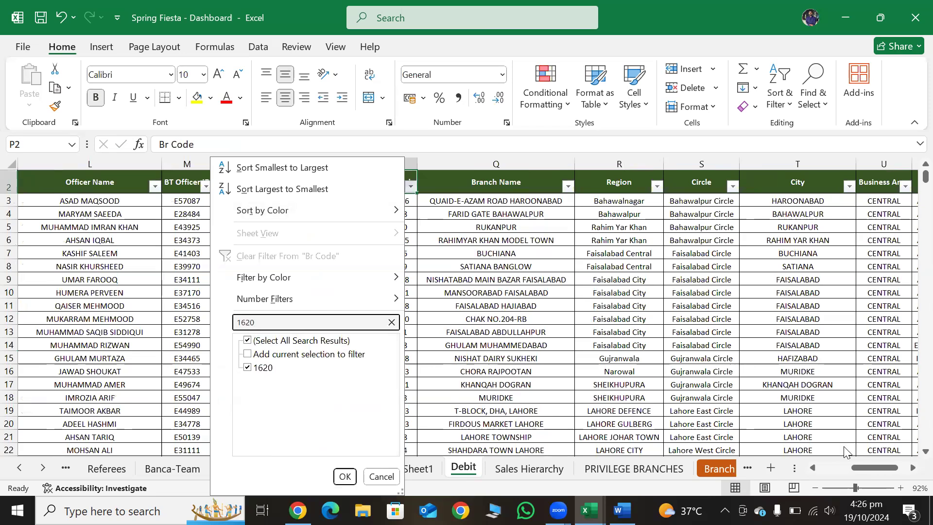
pyautogui.press('Return')
pyautogui.press('Down')
pyautogui.press('Down')
pyautogui.press('Up')
pyautogui.press('Up')
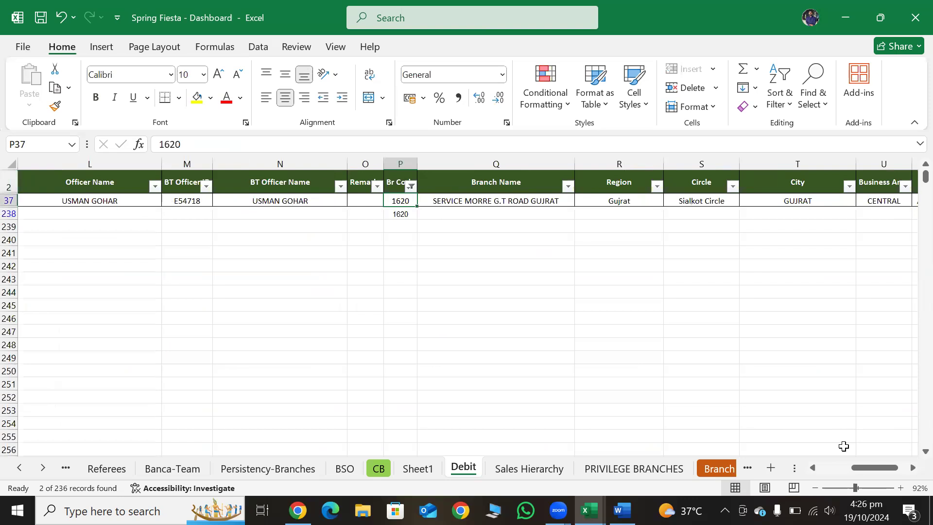
# - Examine the Cr amounts of both filtered records for branch code 1620, selecting them together, and remove the filters
pyautogui.press('Left')
pyautogui.press('Left')
pyautogui.press('Left')
pyautogui.press('Left')
pyautogui.press('Down')
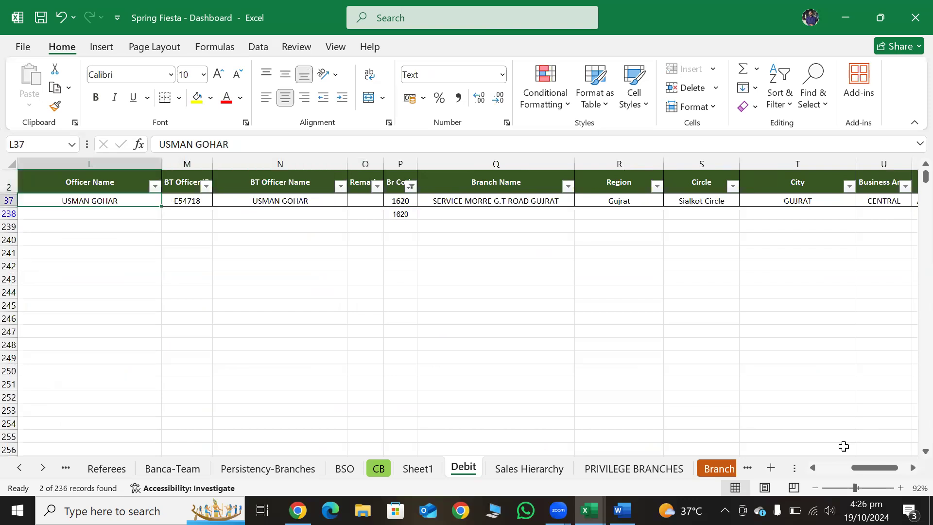
pyautogui.press('Right')
pyautogui.press('Right')
pyautogui.press('Right')
pyautogui.press('Right')
pyautogui.press('Down')
pyautogui.press('Up')
pyautogui.press('Left')
pyautogui.press('Left')
pyautogui.press('Left')
pyautogui.press('Left')
pyautogui.press('Left')
pyautogui.press('Left')
pyautogui.press('Left')
pyautogui.press('Left')
pyautogui.press('Left')
pyautogui.press('Left')
pyautogui.press('Left')
pyautogui.press('Left')
pyautogui.press('Left')
pyautogui.press('Left')
pyautogui.press('Left')
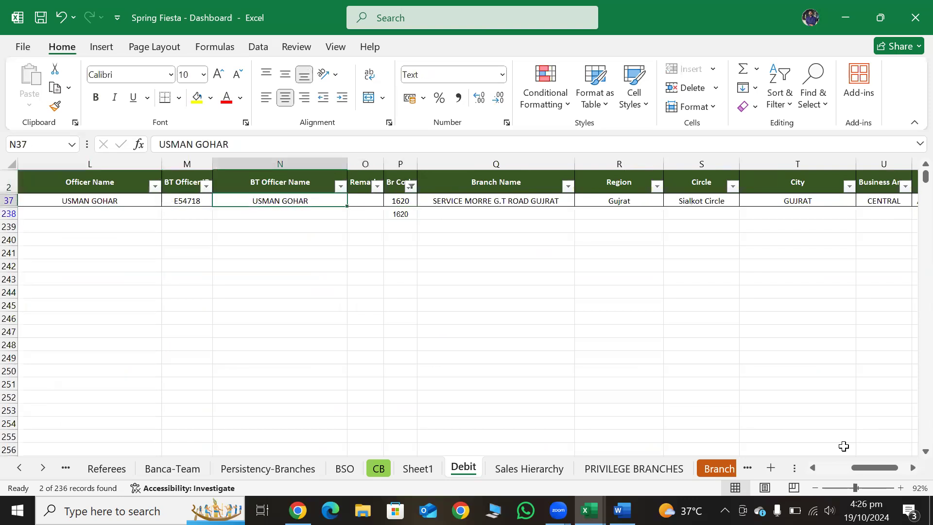
pyautogui.press('Right')
pyautogui.press('Right')
pyautogui.press('Right')
pyautogui.hotkey('shift', 'Down')
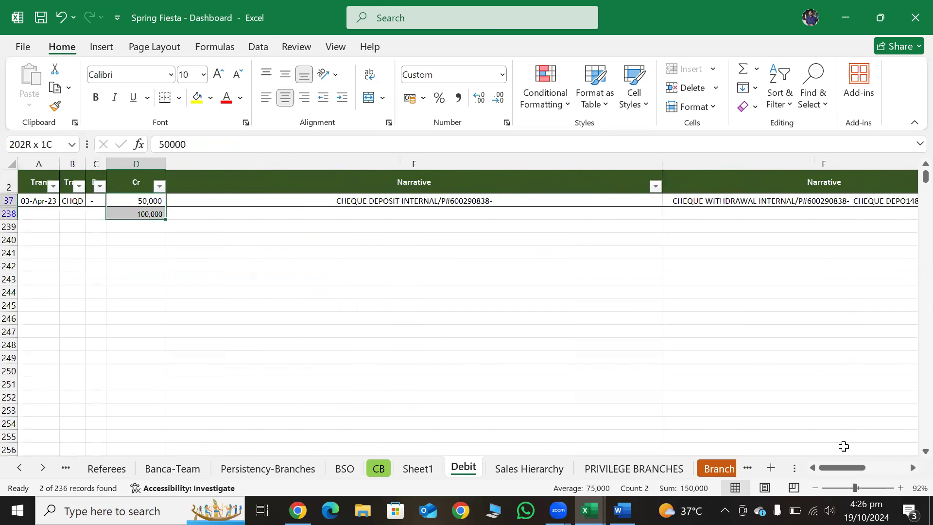
pyautogui.hotkey('shift', 'Up')
pyautogui.hotkey('shift', 'Down')
pyautogui.press('Up')
pyautogui.hotkey('ctrl', 'shift', 'l')
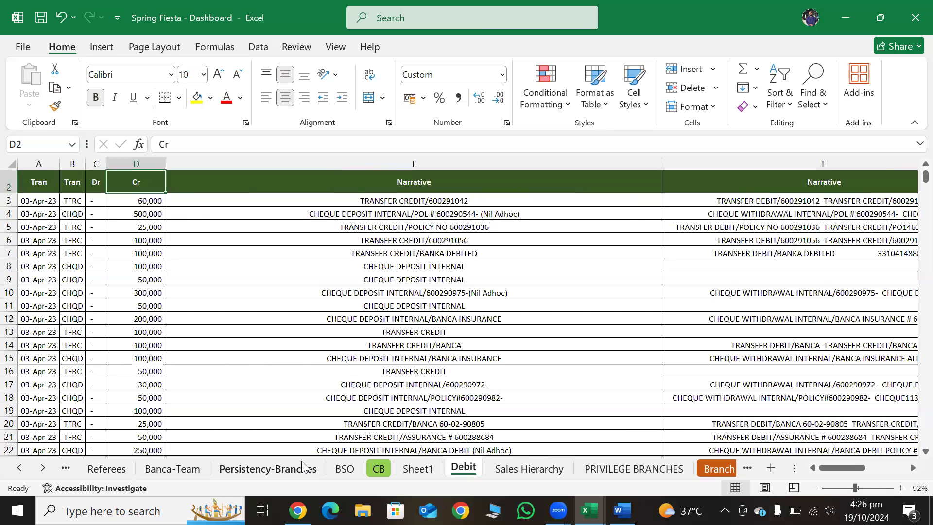
# - Go to the empty PivotTable on Sheet1 and add the Cr field to Values as a sum
pyautogui.click(651, 468)
pyautogui.click(704, 466)
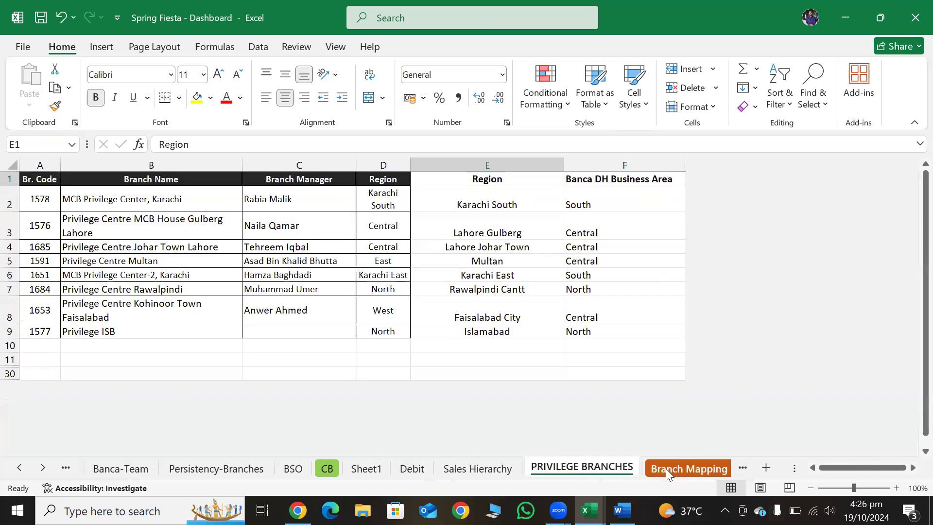
pyautogui.click(355, 470)
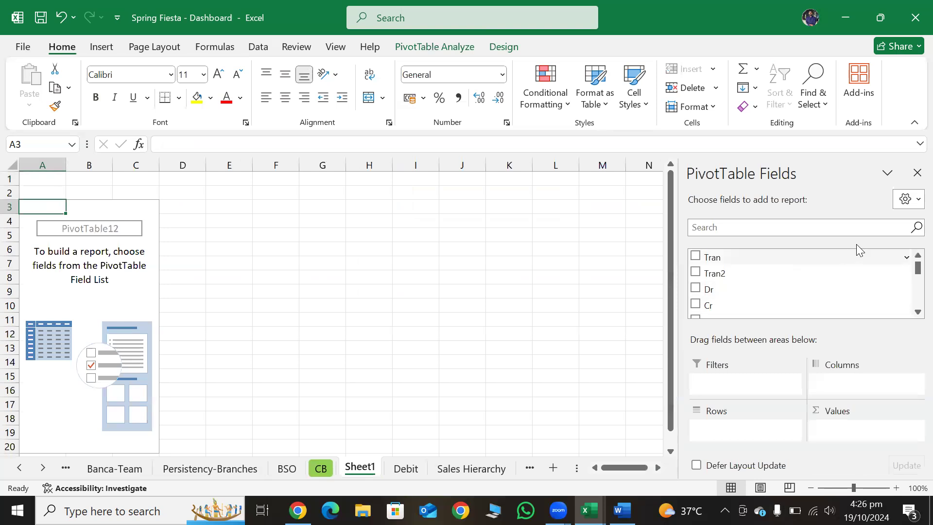
pyautogui.moveTo(912, 278)
pyautogui.mouseDown()
pyautogui.moveTo(912, 303)
pyautogui.moveTo(914, 265)
pyautogui.mouseUp()
pyautogui.moveTo(742, 308); pyautogui.dragTo(844, 429)
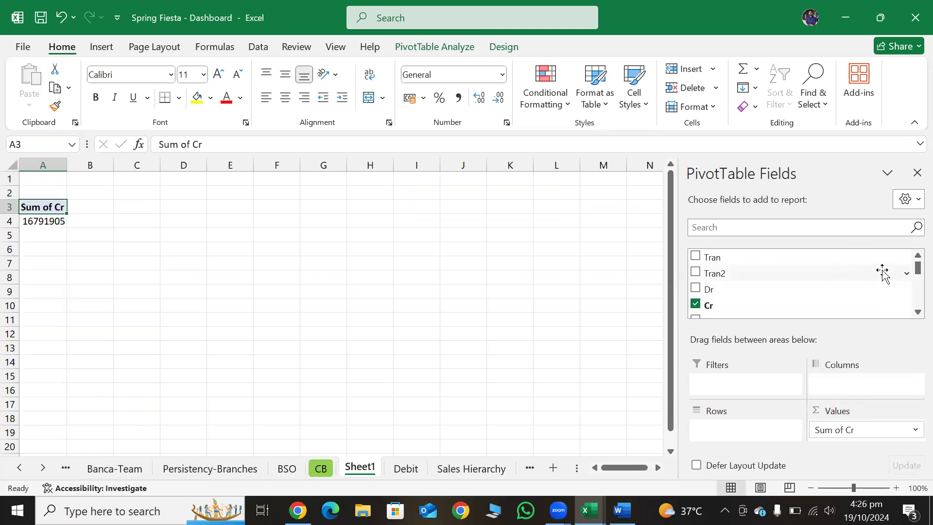
# - Add Region, Circle and Business Area to the PivotTable's Rows, nested as Business Area, Circle, Region
pyautogui.moveTo(913, 270); pyautogui.dragTo(912, 295)
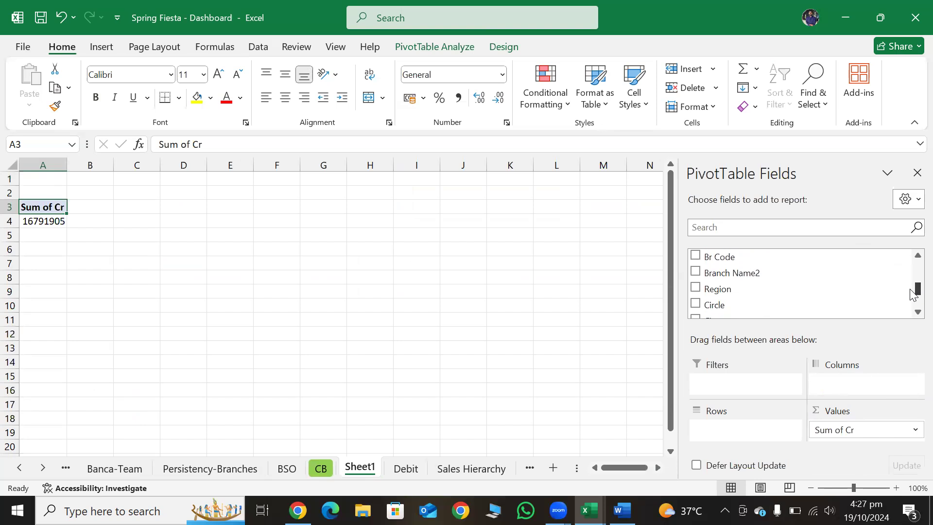
pyautogui.moveTo(734, 289); pyautogui.dragTo(743, 425)
pyautogui.moveTo(728, 313); pyautogui.dragTo(739, 426)
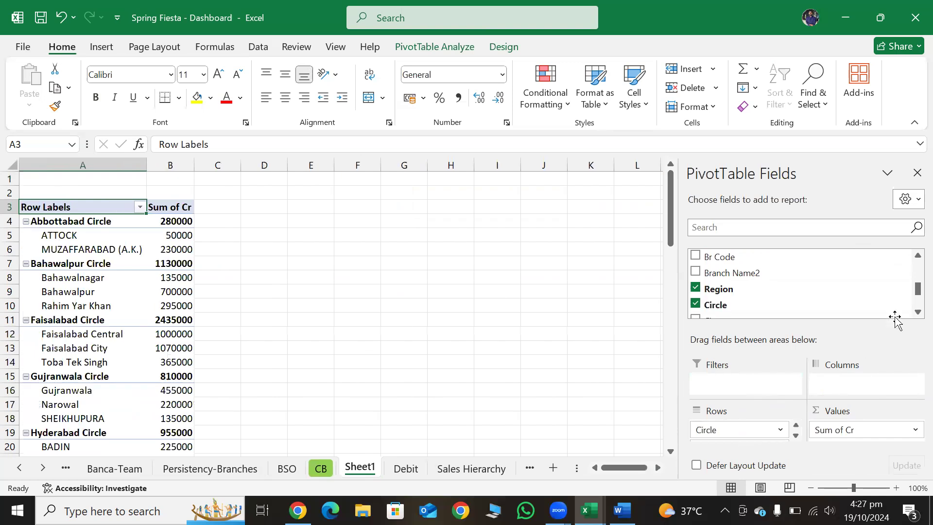
pyautogui.moveTo(914, 291); pyautogui.dragTo(914, 294)
pyautogui.moveTo(791, 298); pyautogui.dragTo(742, 425)
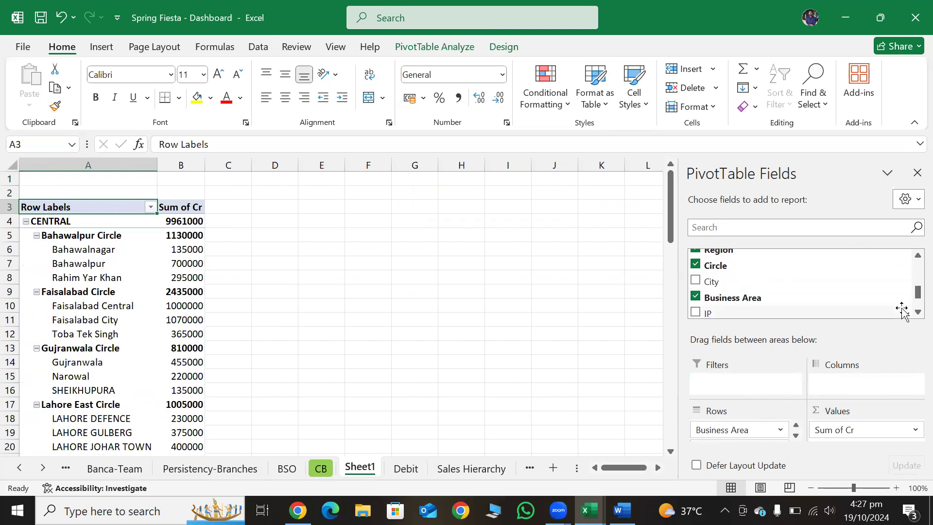
# - Rename the first Tran column header, in cell A2 of the Debit sheet, as Date
pyautogui.scroll(-5, 910, 306)
pyautogui.moveTo(909, 305); pyautogui.dragTo(910, 270)
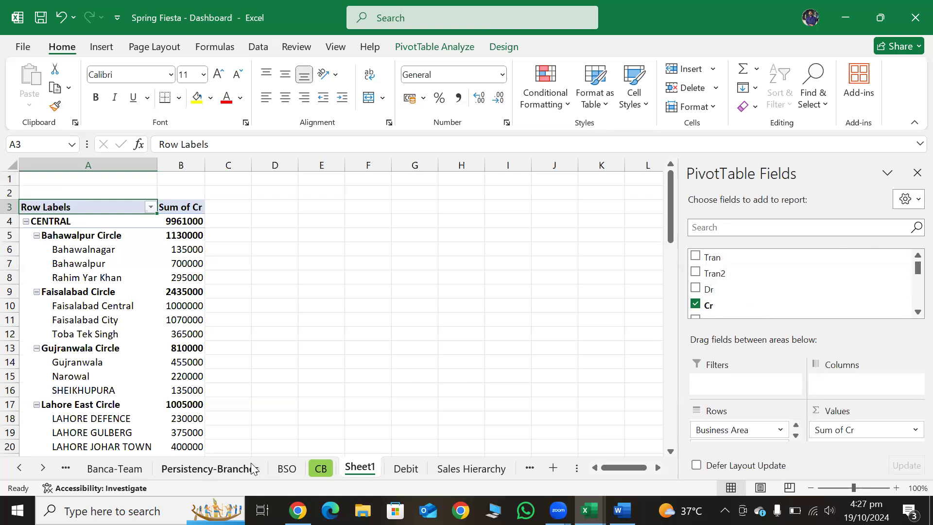
pyautogui.click(404, 468)
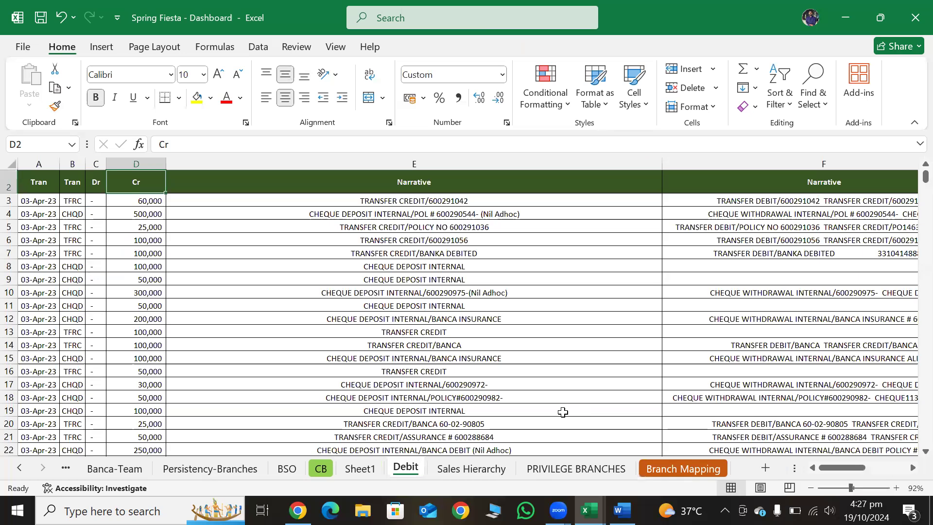
pyautogui.click(46, 187)
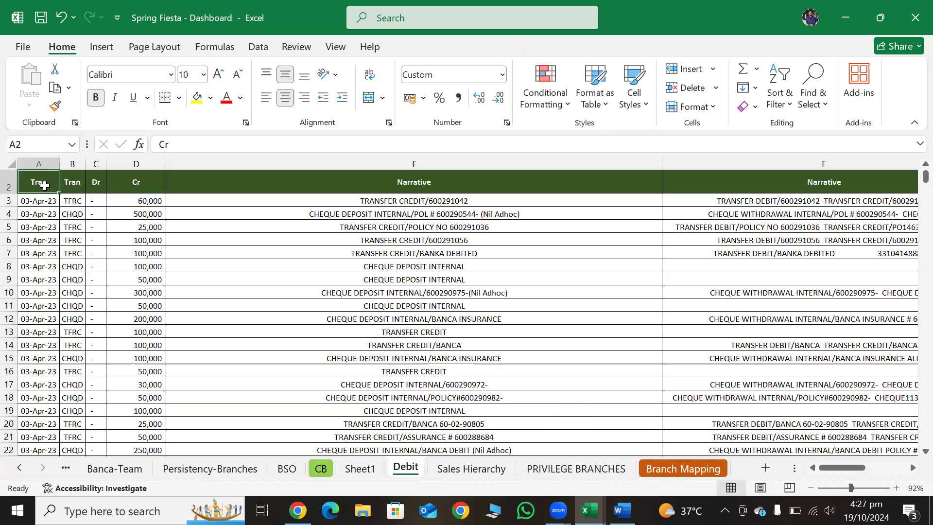
pyautogui.write('Date')
pyautogui.press('Return')
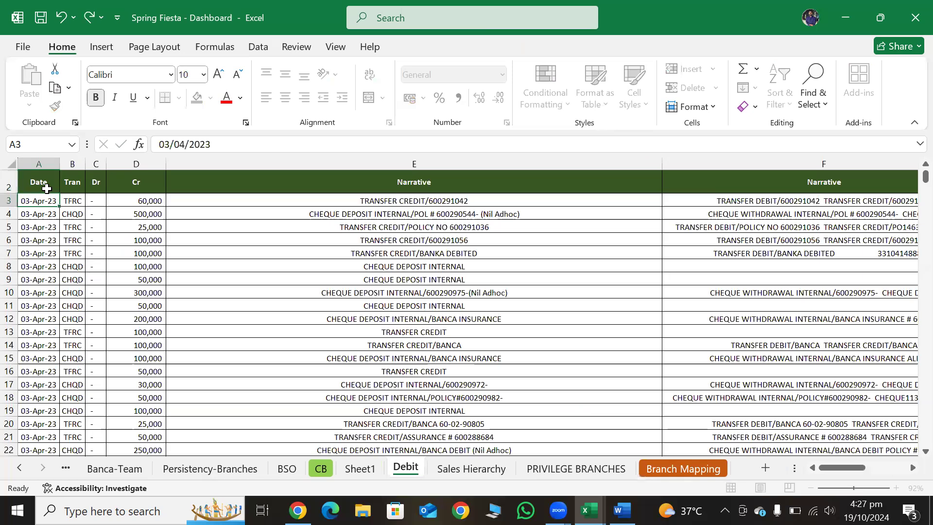
# - Refresh the PivotTable on Sheet1 and add the Date field to its Filters
pyautogui.click(360, 468)
pyautogui.click(142, 276)
pyautogui.rightClick(144, 276)
pyautogui.click(243, 219)
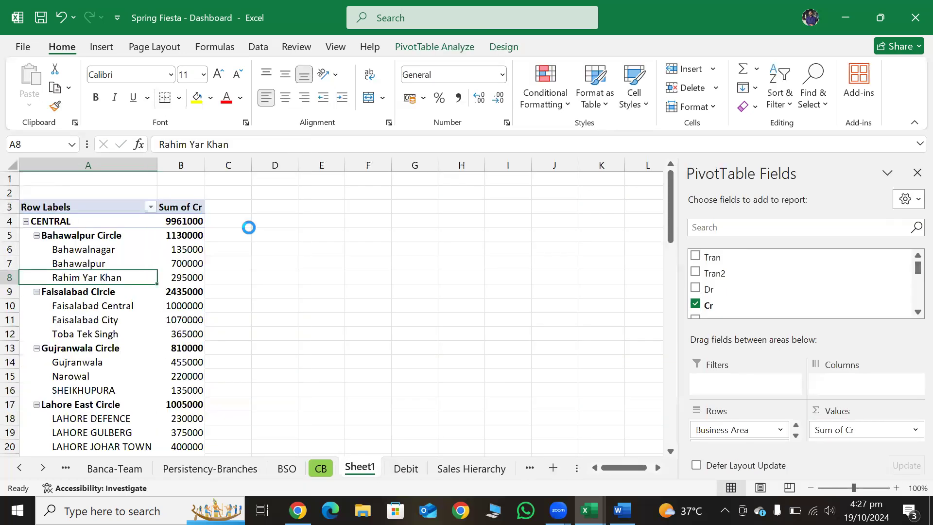
pyautogui.moveTo(729, 259); pyautogui.dragTo(737, 386)
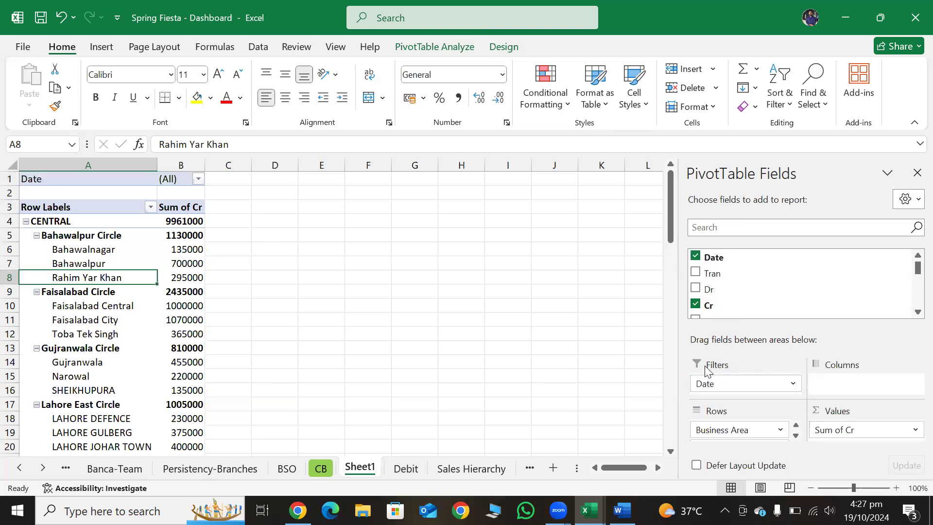
# - Filter the PivotTable by Date with multiple selection enabled, keeping only 04-Apr-2023
pyautogui.click(198, 180)
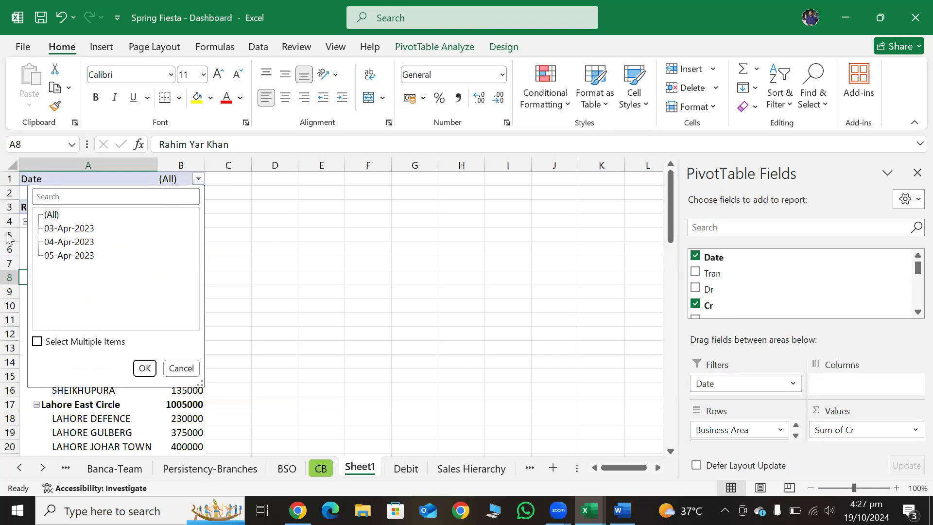
pyautogui.click(58, 340)
pyautogui.click(47, 214)
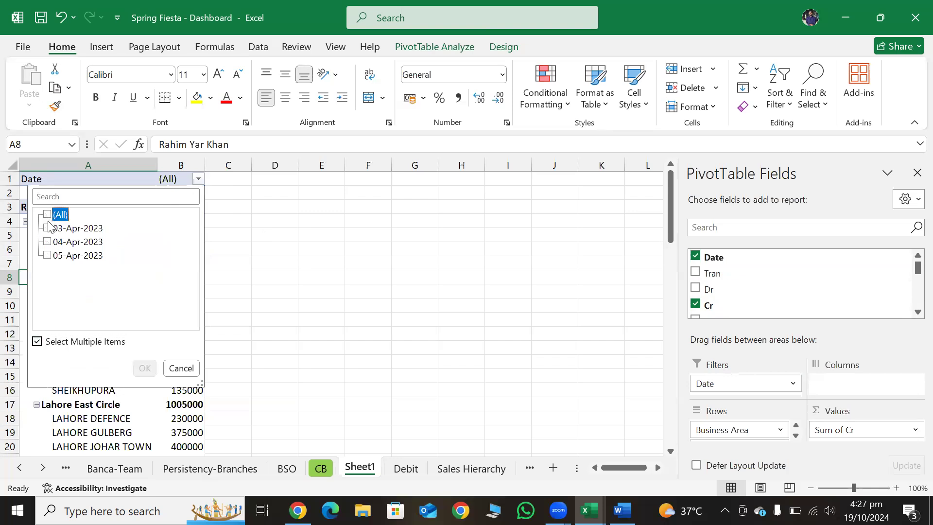
pyautogui.click(47, 242)
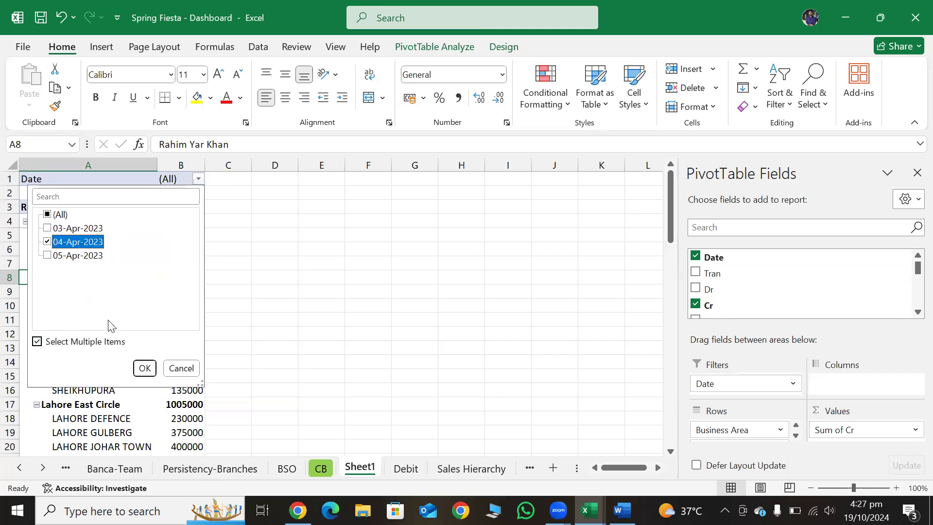
pyautogui.click(144, 368)
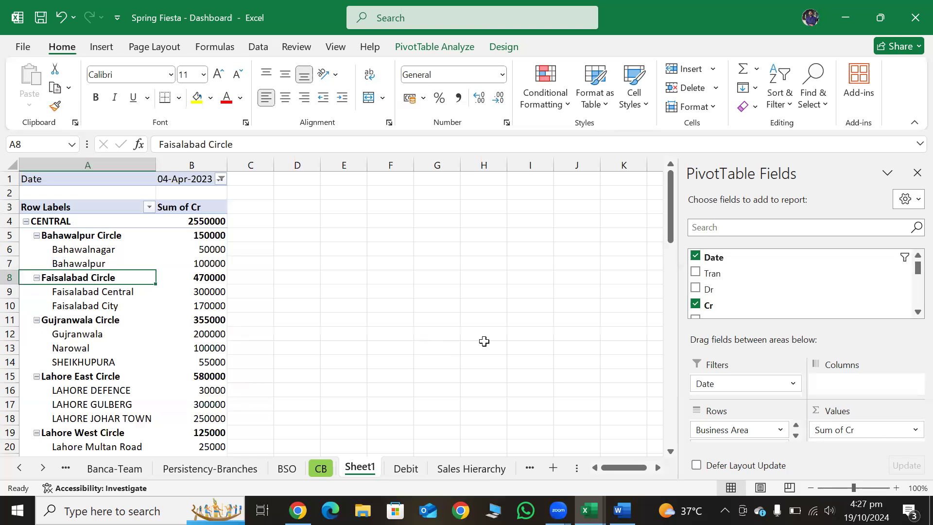
# - Format column B of Sheet1 with thousands separators and no decimals
pyautogui.click(204, 166)
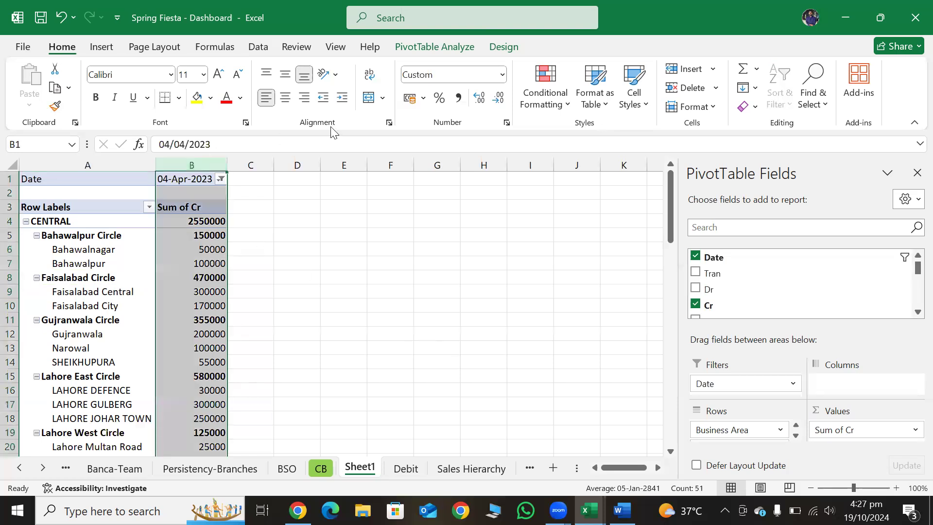
pyautogui.click(459, 99)
pyautogui.click(284, 258)
pyautogui.click(221, 221)
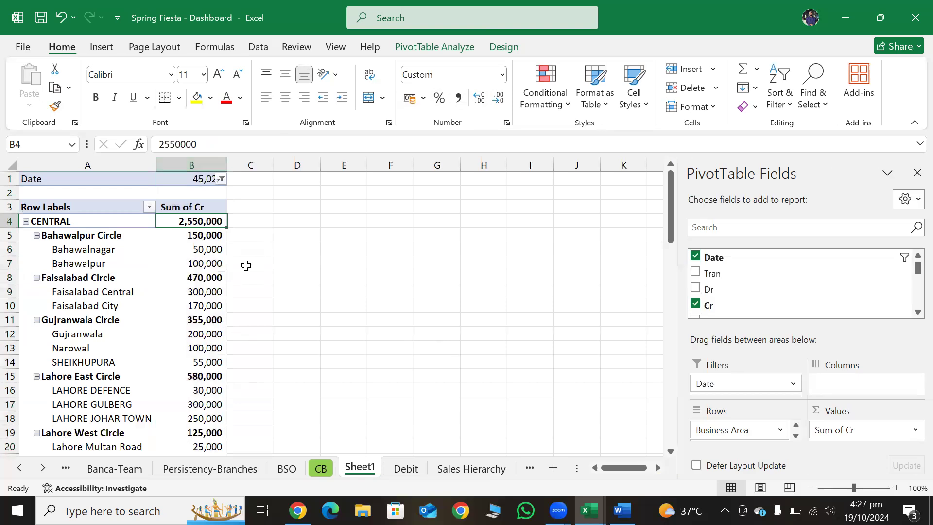
# - Examine the Cr sums by circle and region in the PivotTable, selecting the Faisalabad Central and Faisalabad City amounts together
pyautogui.scroll(-3, 191, 290)
pyautogui.scroll(3, 189, 291)
pyautogui.click(150, 207)
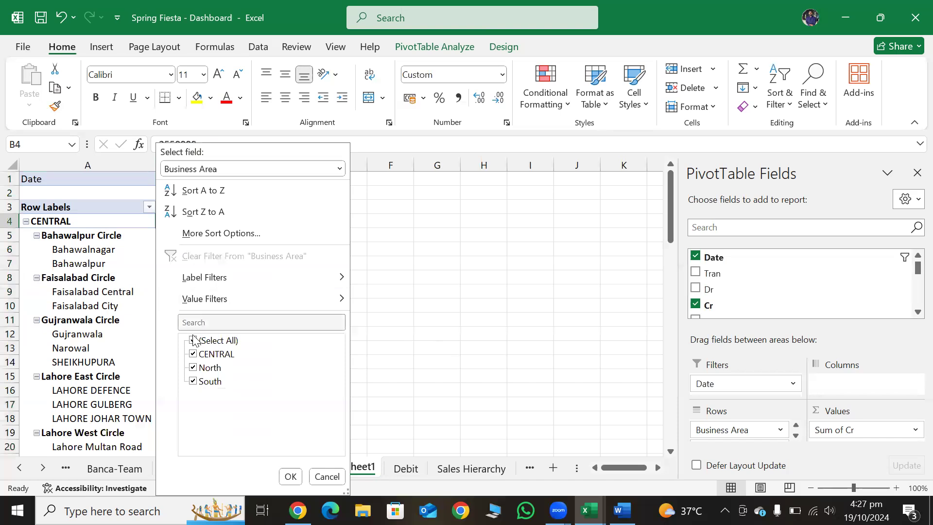
pyautogui.click(146, 269)
pyautogui.click(114, 238)
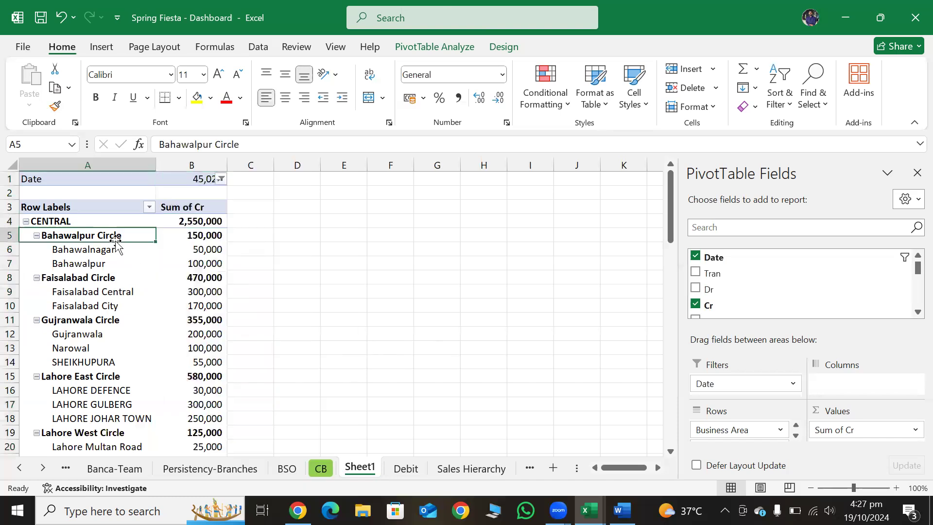
pyautogui.press('Down')
pyautogui.press('Down')
pyautogui.press('Down')
pyautogui.press('Down')
pyautogui.press('Down')
pyautogui.press('Down')
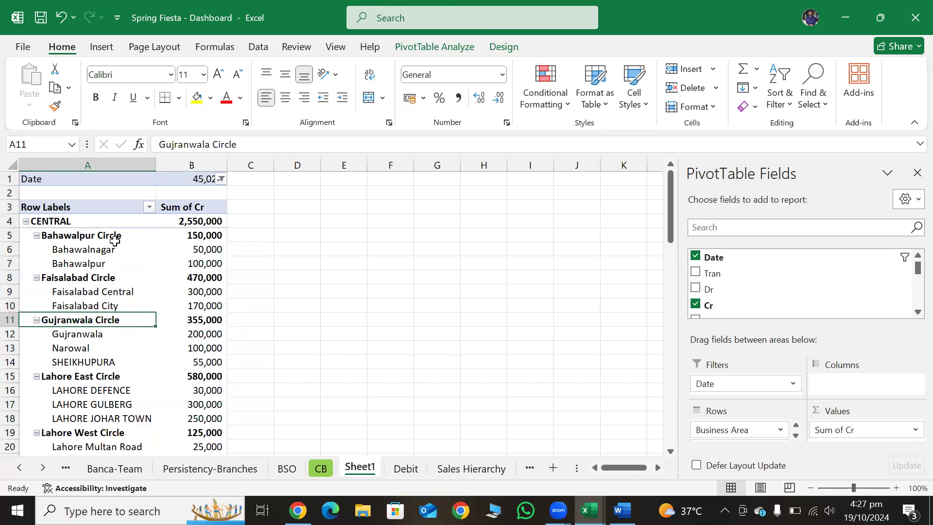
pyautogui.press('Right')
pyautogui.press('Up')
pyautogui.press('Up')
pyautogui.hotkey('shift', 'Down')
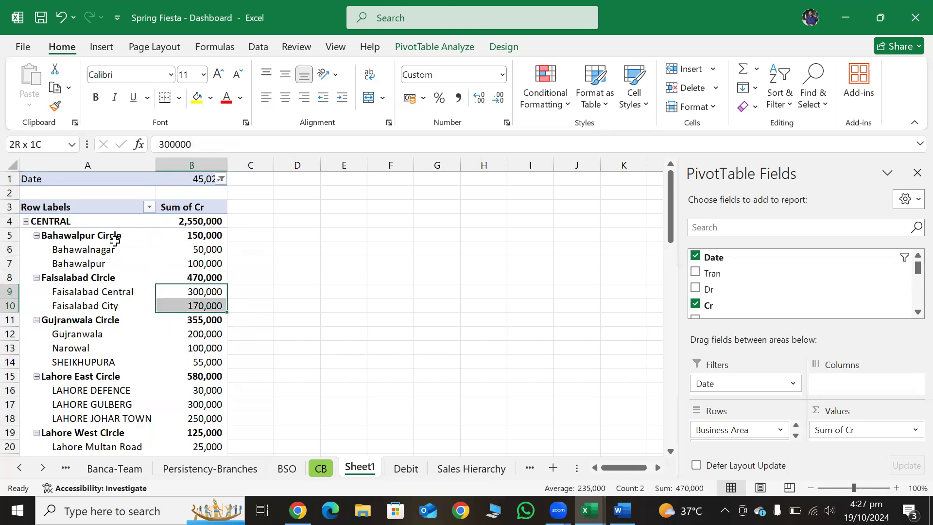
pyautogui.press('Down')
pyautogui.press('Down')
pyautogui.press('Down')
pyautogui.press('Down')
pyautogui.press('Left')
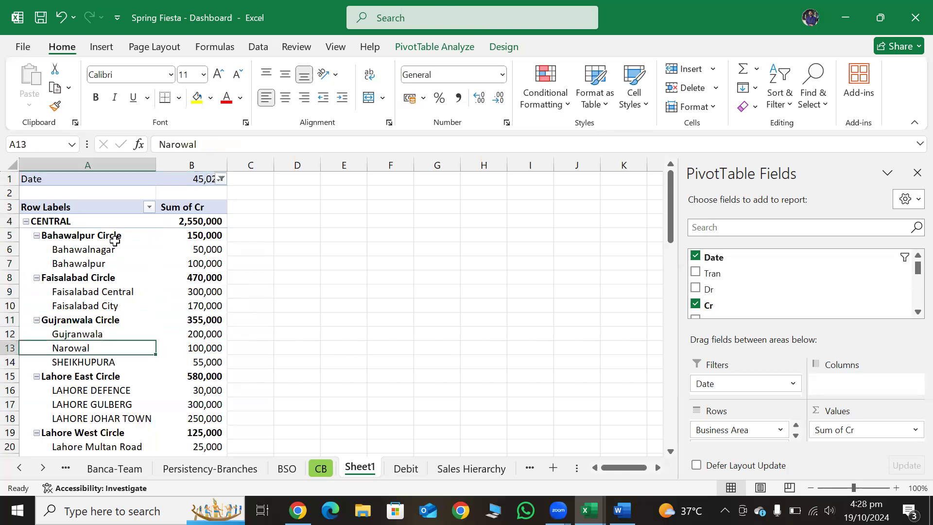
pyautogui.hotkey('ctrl', 'Down')
pyautogui.hotkey('ctrl', 'Down')
pyautogui.hotkey('ctrl', 'Up')
pyautogui.hotkey('ctrl', 'Up')
pyautogui.hotkey('ctrl', 'Up')
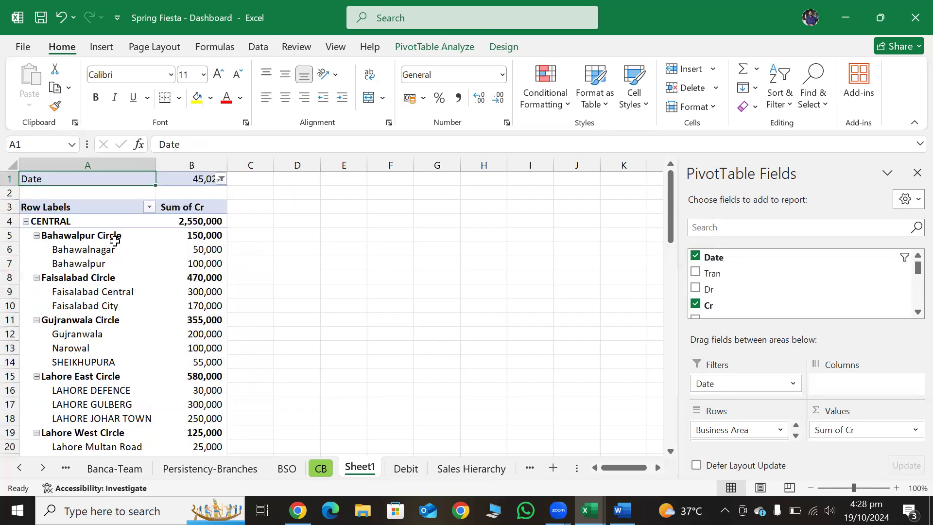
# - Enable the classic PivotTable layout in the PivotTable's display options
pyautogui.click(123, 282)
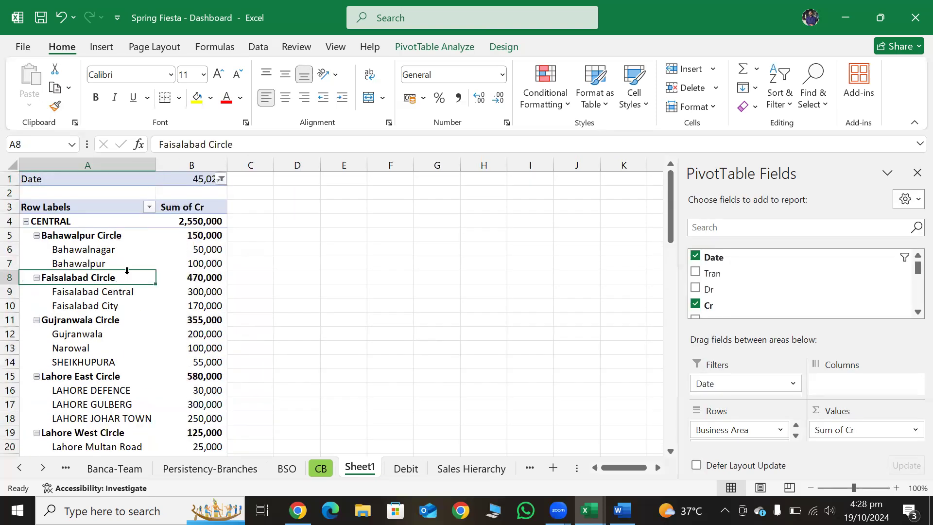
pyautogui.rightClick(143, 251)
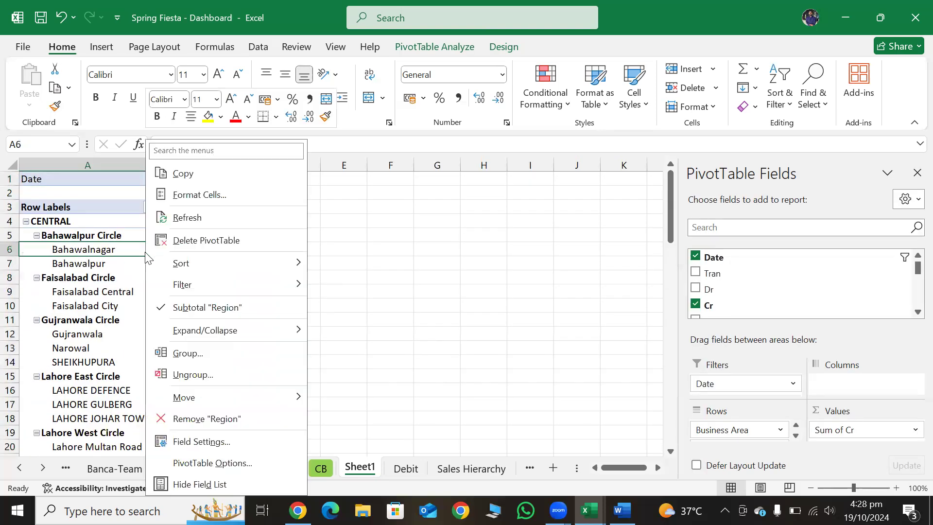
pyautogui.click(222, 463)
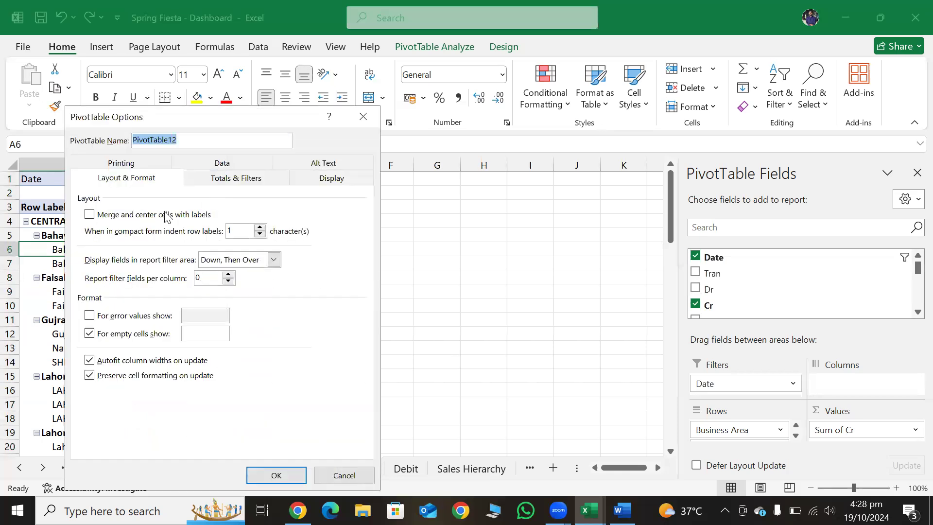
pyautogui.click(214, 166)
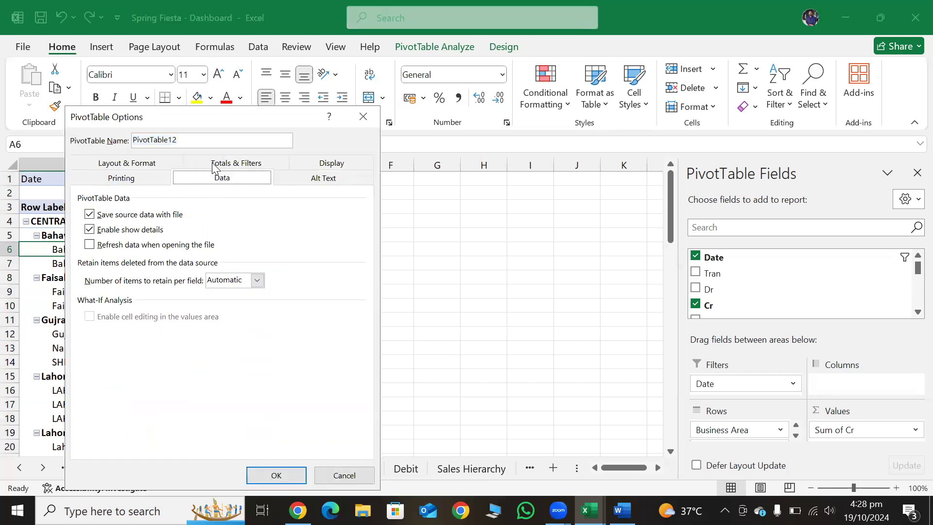
pyautogui.click(307, 165)
pyautogui.click(136, 296)
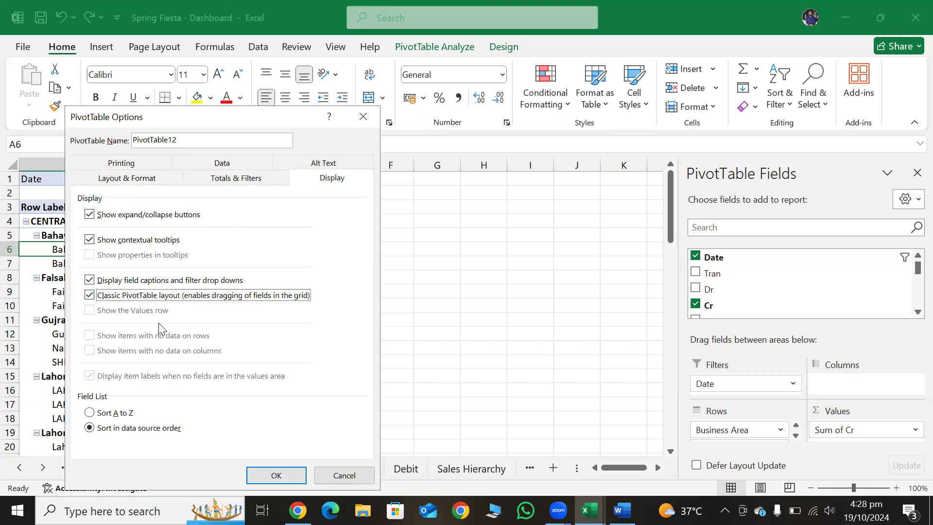
pyautogui.click(275, 474)
pyautogui.click(307, 334)
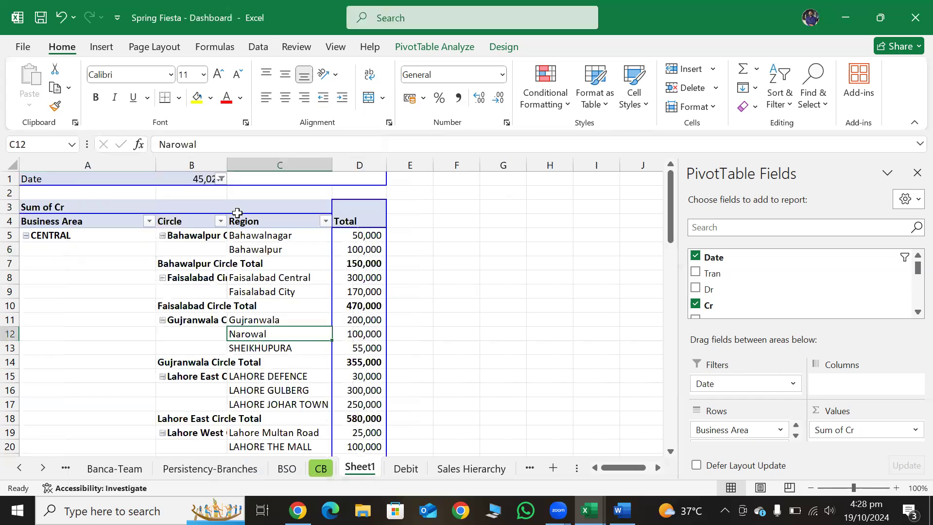
# - Autofit the width of the Circle column and remove the Circle subtotals from the PivotTable
pyautogui.doubleClick(227, 160)
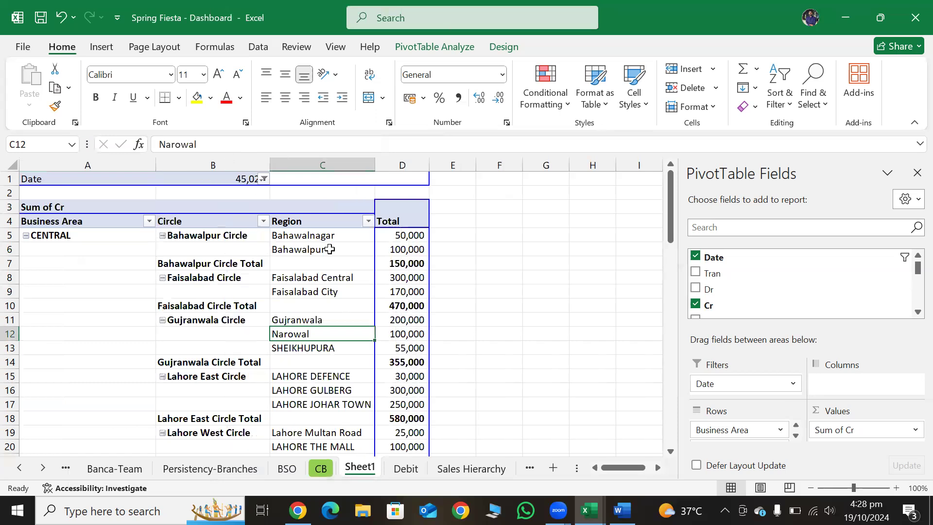
pyautogui.rightClick(227, 268)
pyautogui.click(275, 315)
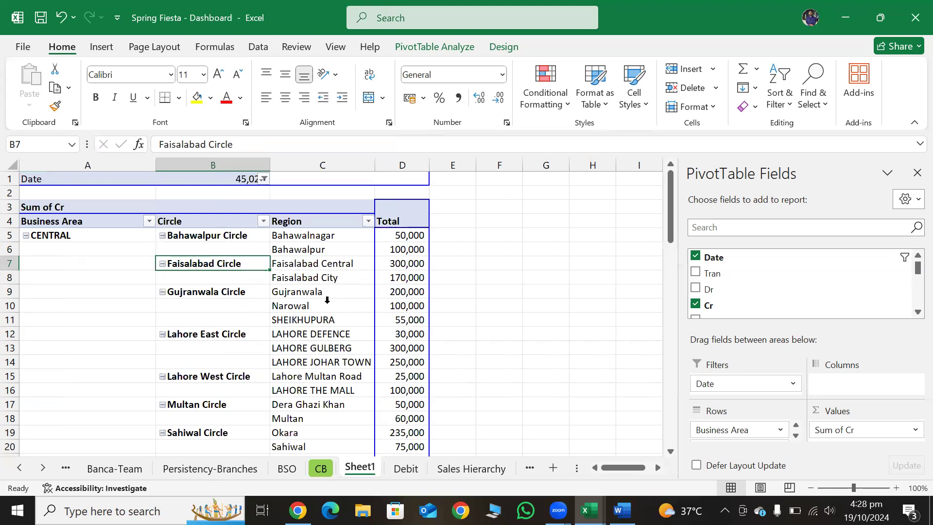
pyautogui.click(509, 299)
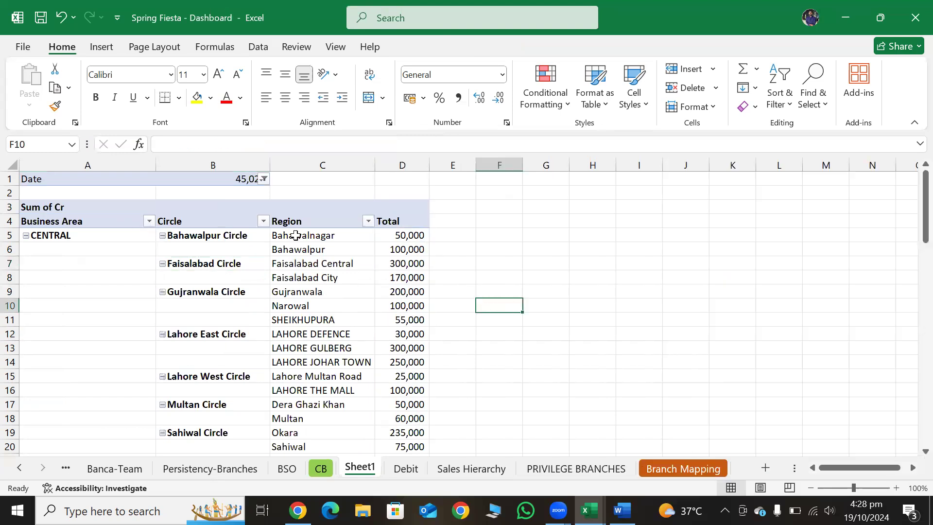
# - Sort the Region field in descending order by Sum of Cr
pyautogui.click(369, 221)
pyautogui.click(432, 219)
pyautogui.click(367, 223)
pyautogui.click(286, 233)
pyautogui.click(457, 279)
pyautogui.click(456, 298)
pyautogui.click(458, 321)
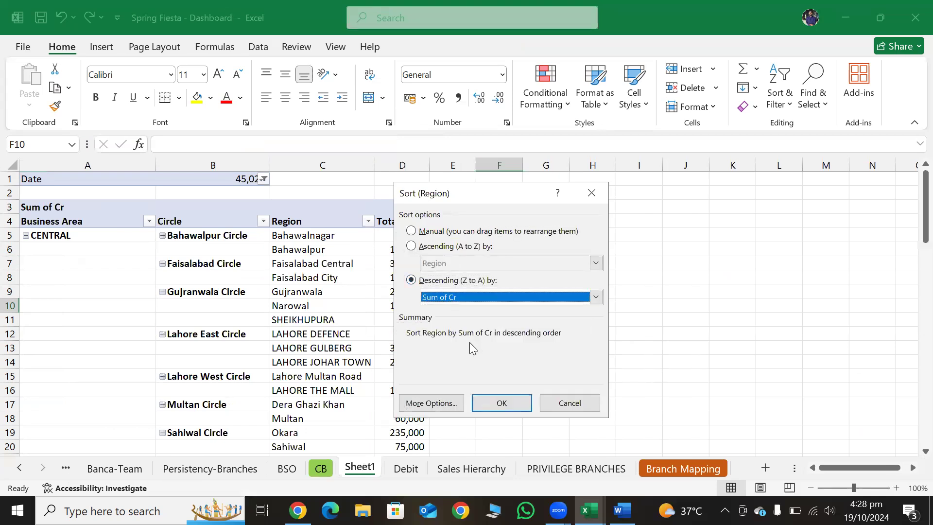
pyautogui.click(500, 402)
# - Examine the order of the regions and their Cr totals within the CENTRAL business area's circles
pyautogui.click(397, 243)
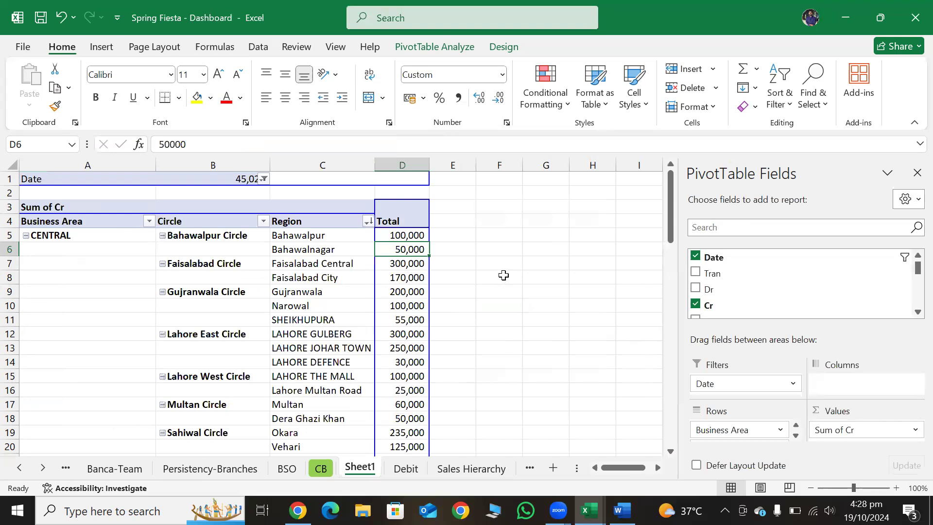
pyautogui.press('Up')
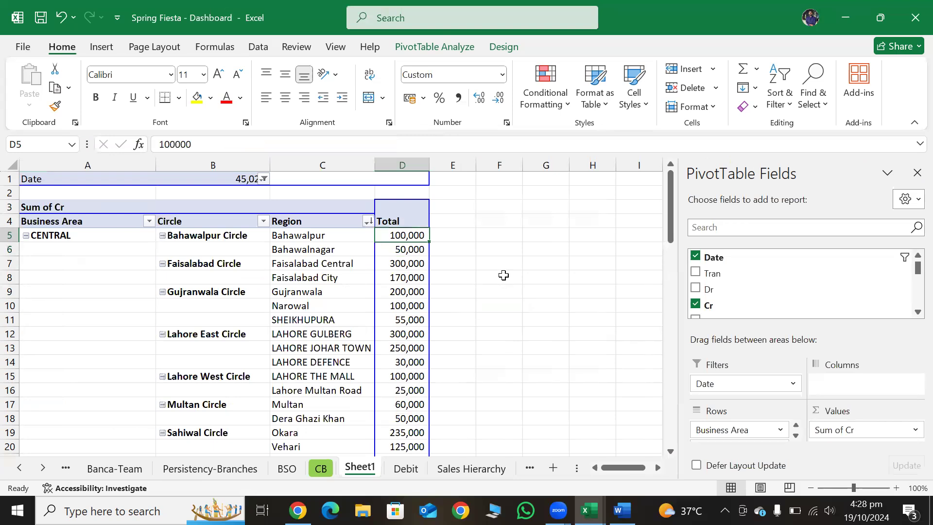
pyautogui.press('Left')
pyautogui.press('Down')
pyautogui.press('Left')
pyautogui.press('Left')
pyautogui.press('Up')
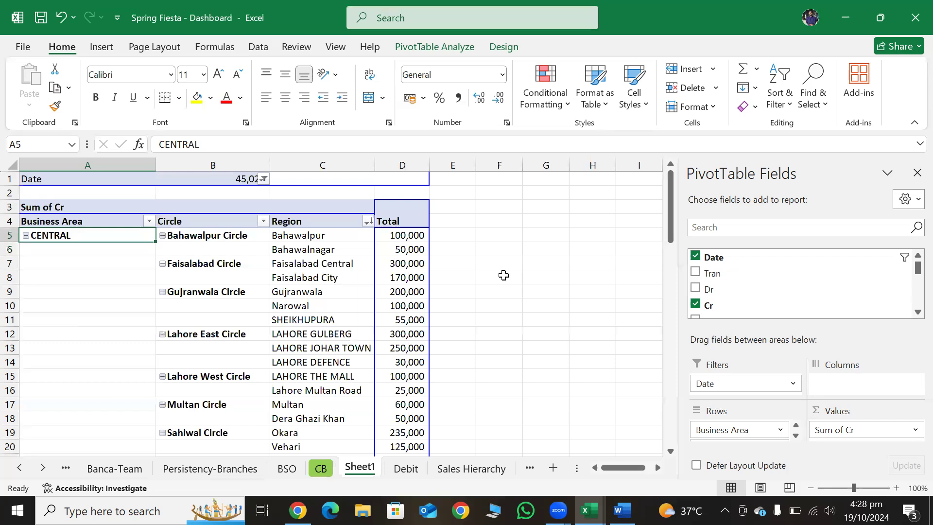
pyautogui.press('Right')
pyautogui.press('Right')
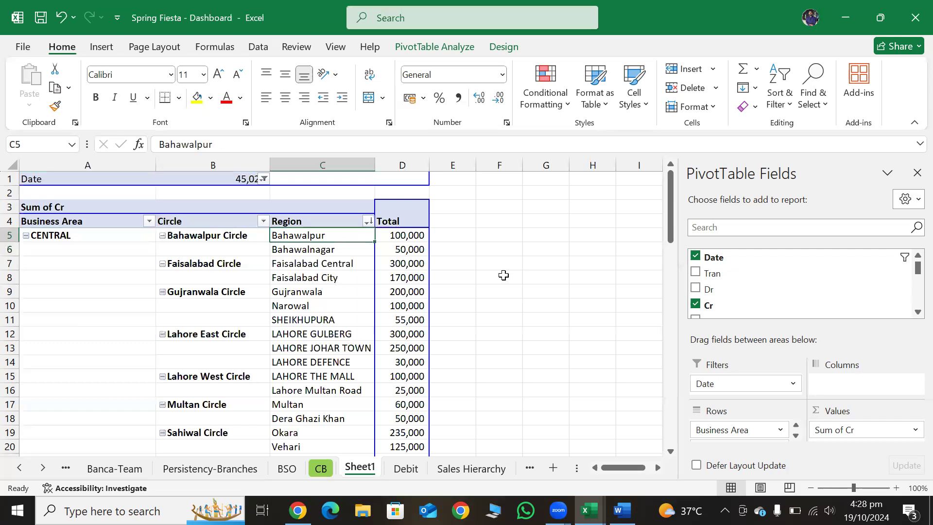
pyautogui.press('Right')
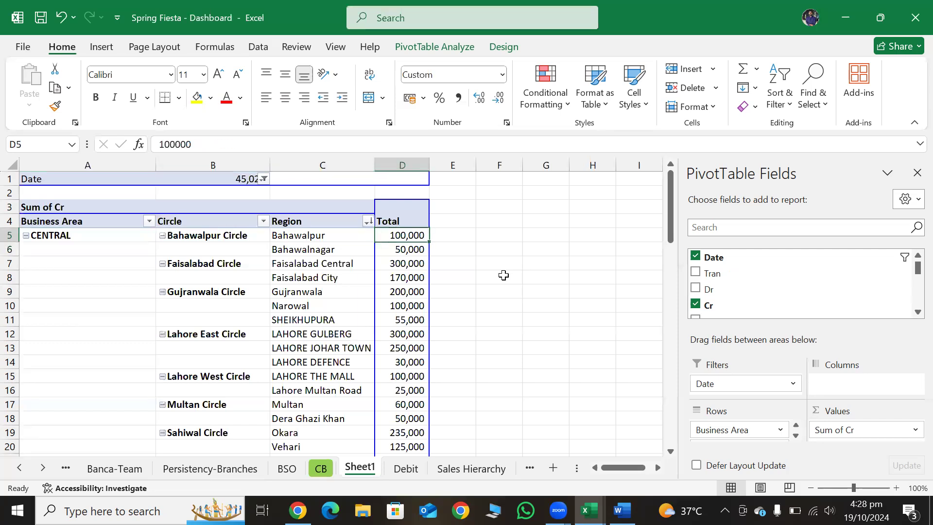
pyautogui.press('Down')
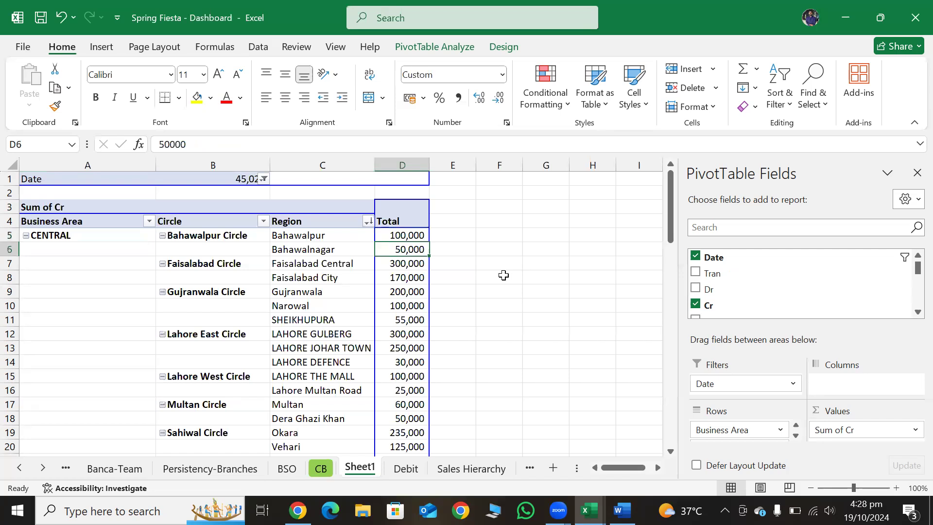
pyautogui.press('Down')
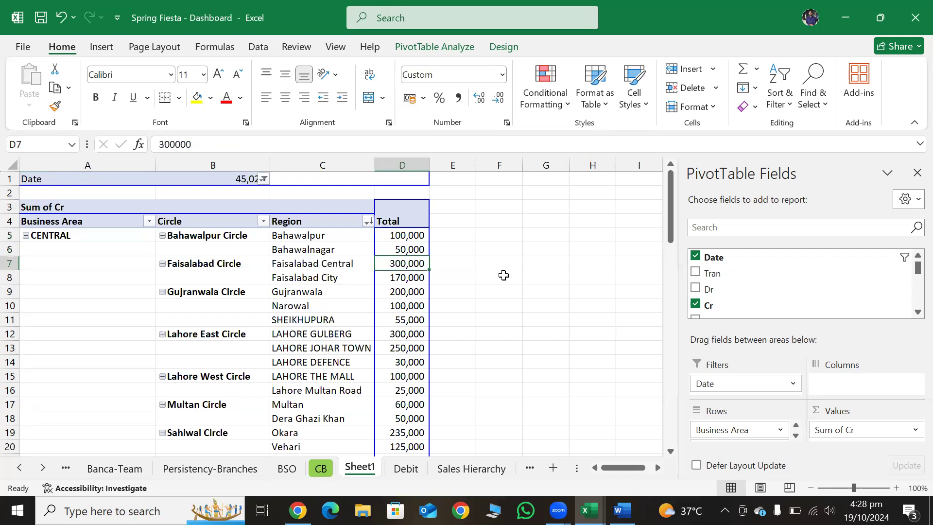
# - Examine the regions and their Cr totals through the CENTRAL, North and South business areas
pyautogui.press('Left')
pyautogui.press('Down')
pyautogui.press('Down')
pyautogui.press('Down')
pyautogui.press('Down')
pyautogui.press('Down')
pyautogui.press('Down')
pyautogui.press('Down')
pyautogui.press('Down')
pyautogui.press('Down')
pyautogui.press('Down')
pyautogui.press('Down')
pyautogui.press('Down')
pyautogui.press('Down')
pyautogui.press('Down')
pyautogui.press('Down')
pyautogui.press('Down')
pyautogui.press('Down')
pyautogui.press('Down')
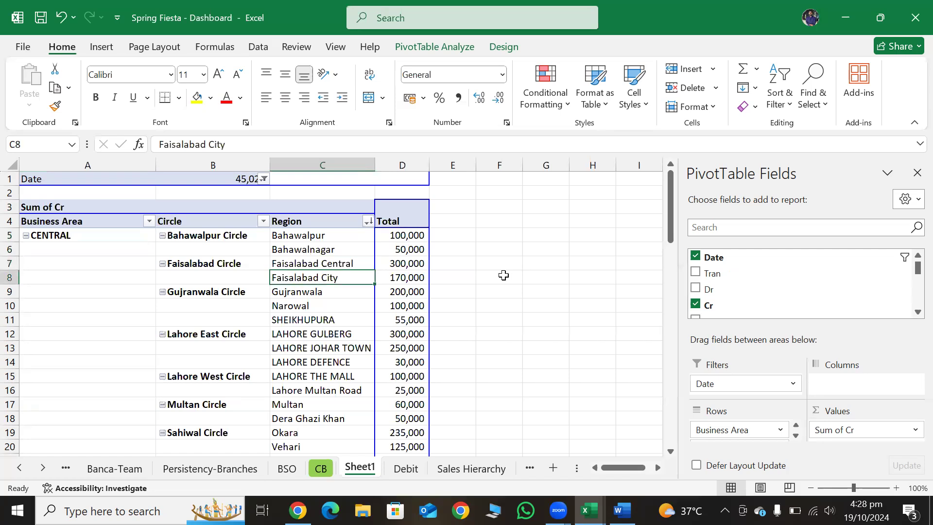
pyautogui.press('Down')
pyautogui.press('Down')
pyautogui.press('Down')
pyautogui.press('Down')
pyautogui.press('Down')
pyautogui.press('Down')
pyautogui.press('Down')
pyautogui.press('Down')
# - Remove the Business Area subtotals from the PivotTable
pyautogui.press('Left')
pyautogui.press('Left')
pyautogui.press('Up')
pyautogui.press('Up')
pyautogui.press('Up')
pyautogui.press('Up')
pyautogui.press('Down')
pyautogui.press('Down')
pyautogui.press('Down')
pyautogui.press('Down')
pyautogui.press('Down')
pyautogui.press('Up')
pyautogui.press('Up')
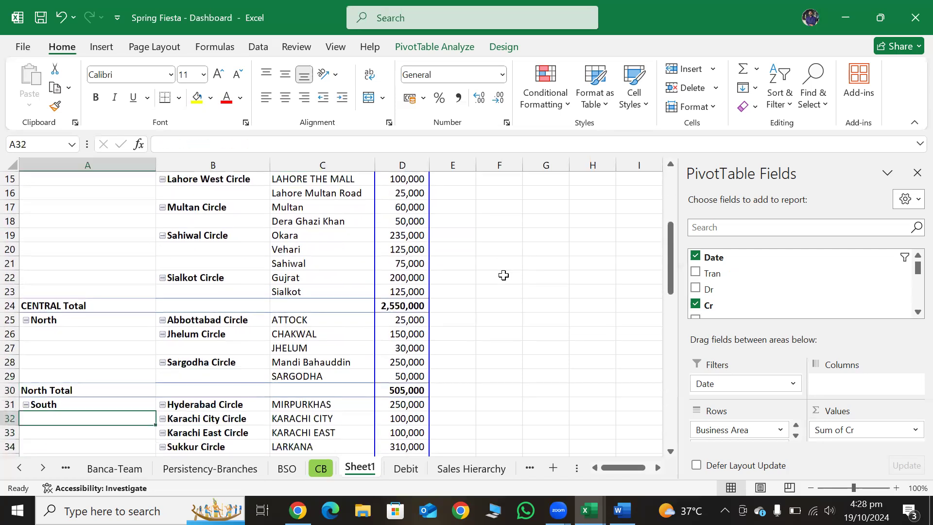
pyautogui.rightClick(108, 389)
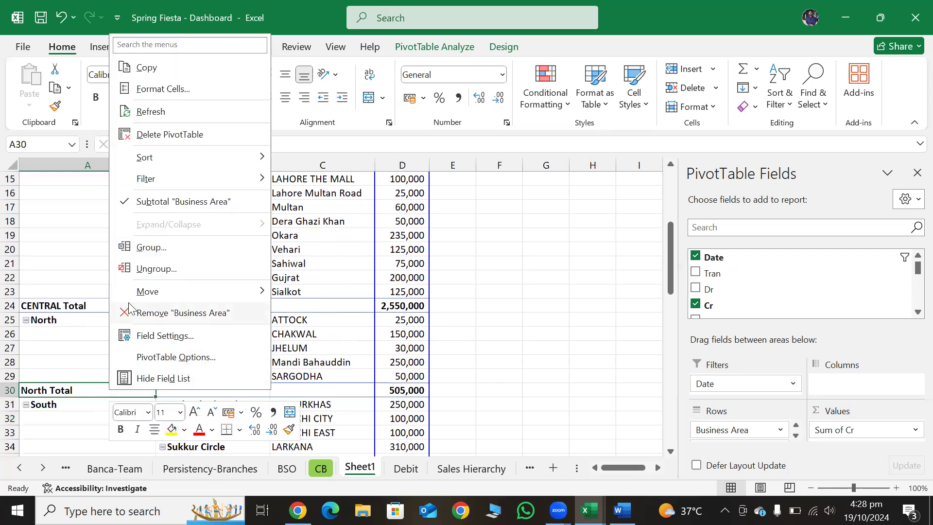
pyautogui.click(141, 203)
pyautogui.scroll(-5, 97, 374)
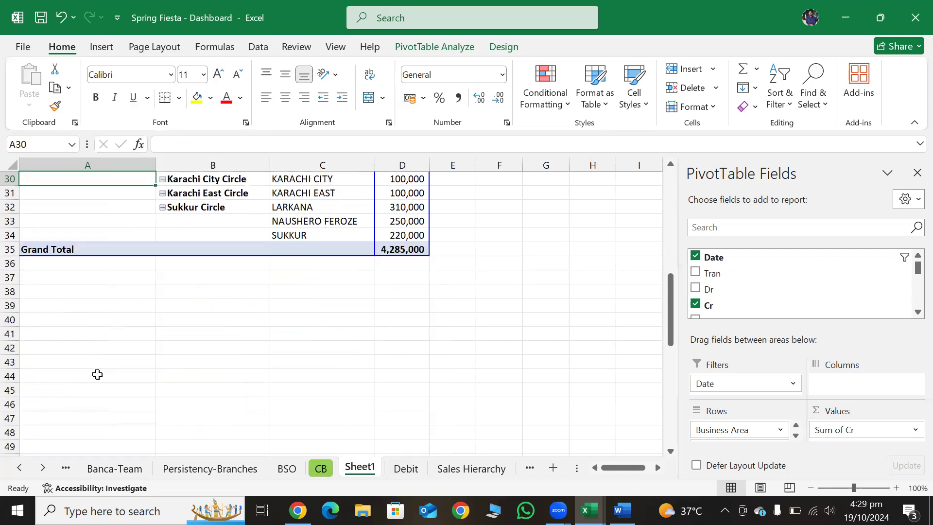
pyautogui.scroll(7, 97, 373)
pyautogui.scroll(-5, 112, 375)
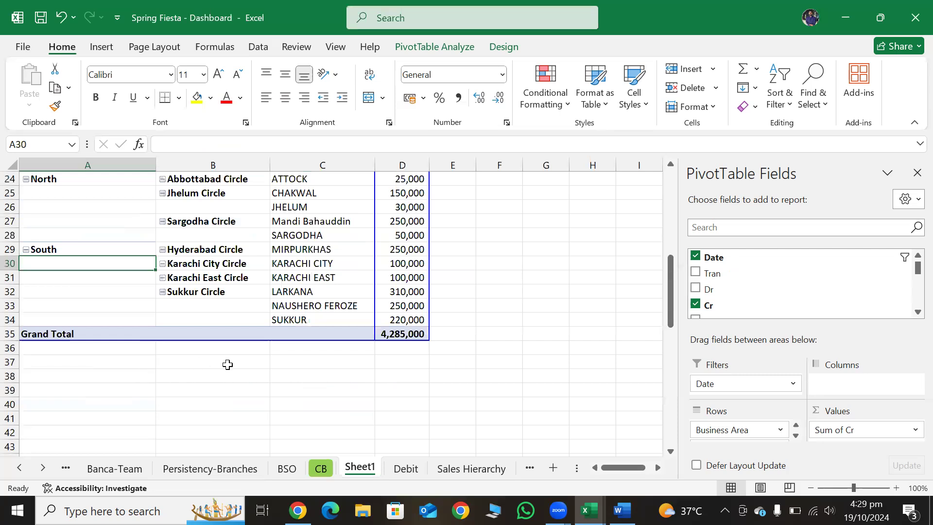
pyautogui.scroll(6, 226, 364)
pyautogui.scroll(2, 227, 364)
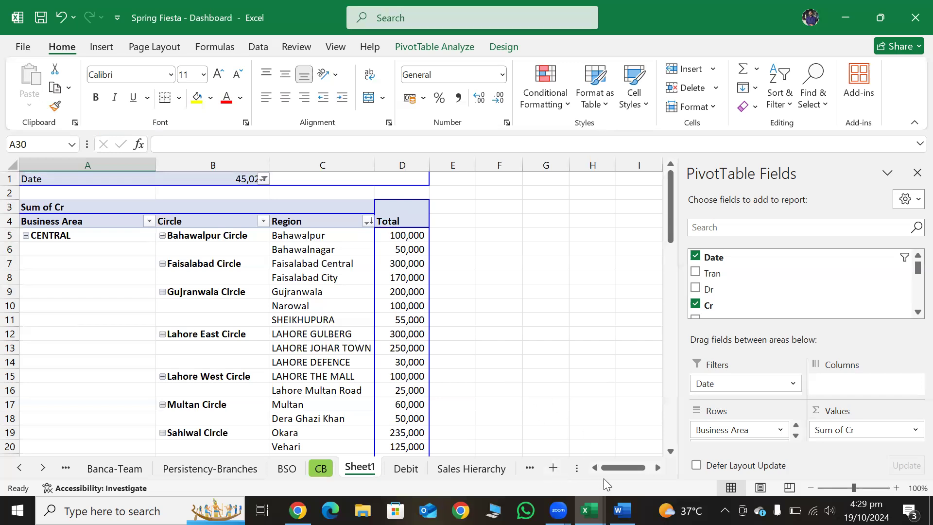
pyautogui.moveTo(588, 510)
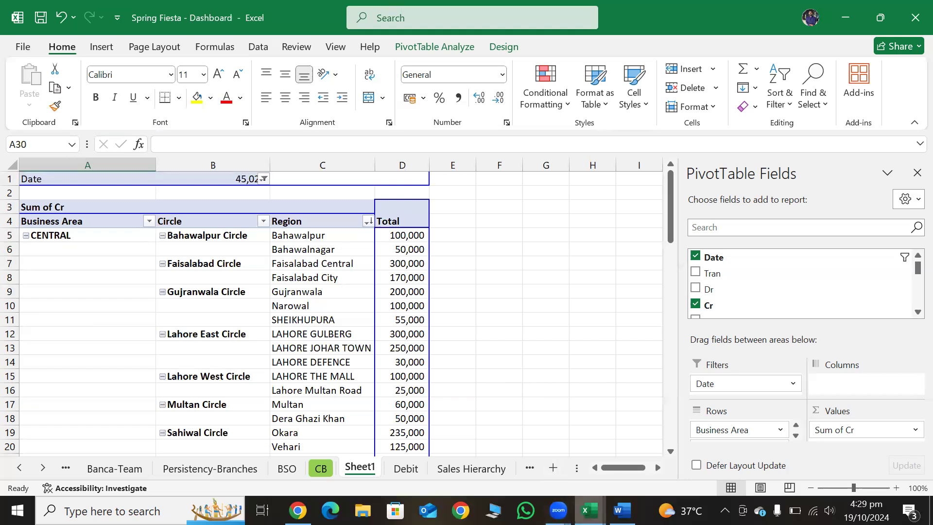
pyautogui.click(588, 510)
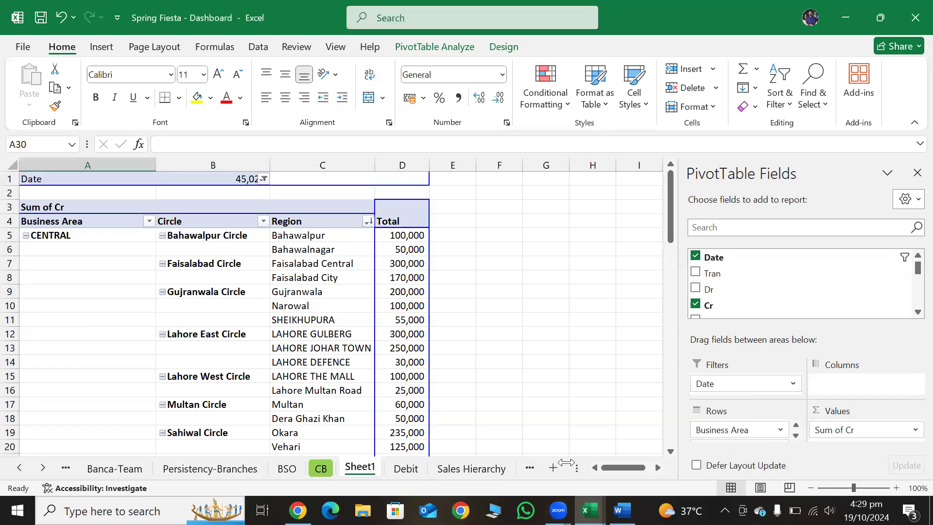
pyautogui.click(502, 249)
pyautogui.click(586, 238)
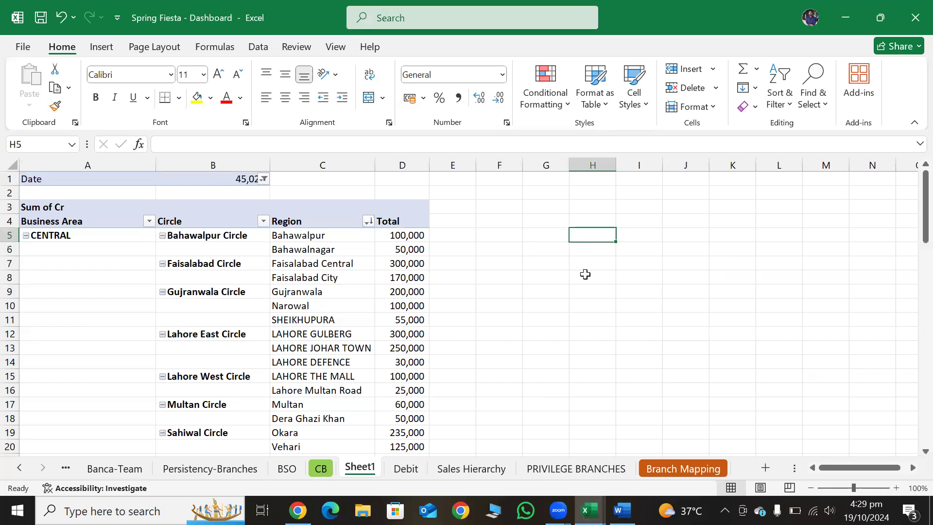
pyautogui.hotkey('alt', 'Tab')
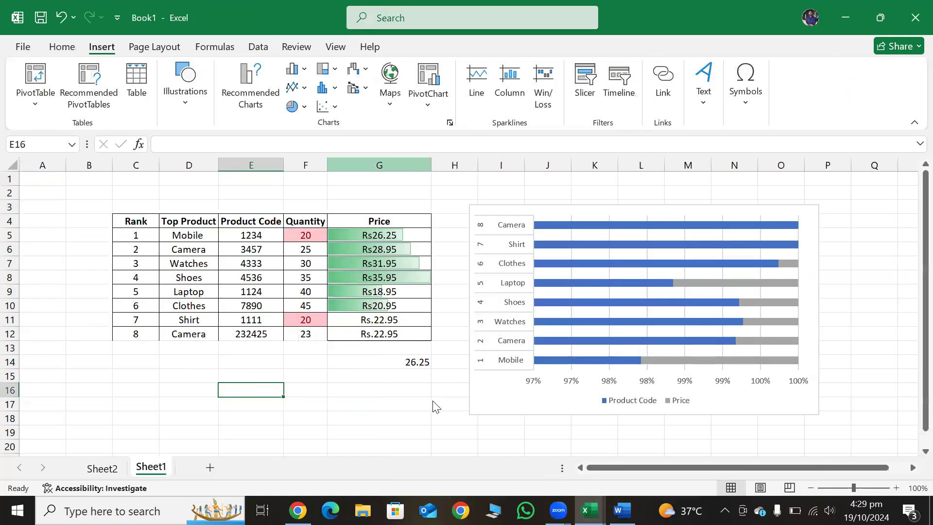
pyautogui.hotkey('alt', 'Tab')
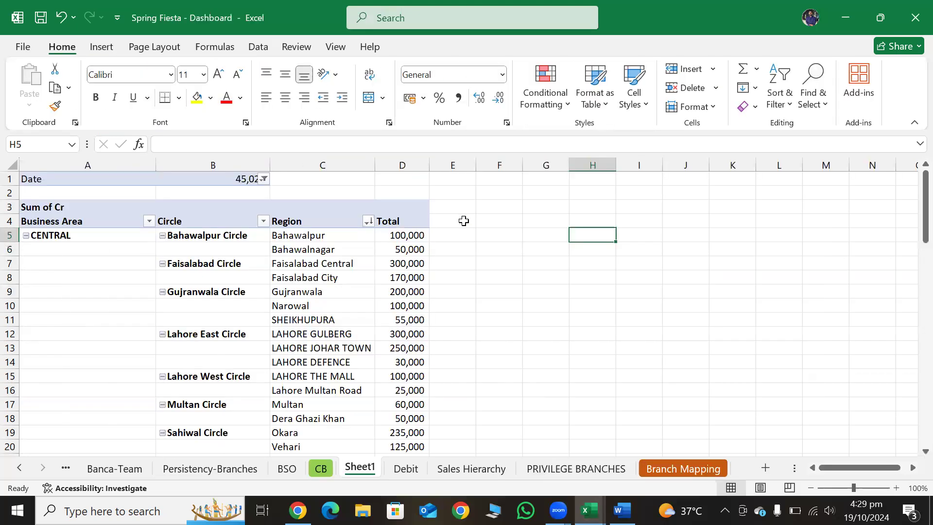
# - Try a VLOOKUP formula in cell G5 beside the PivotTable, with B5 as the lookup value
pyautogui.click(543, 238)
pyautogui.write('=vl')
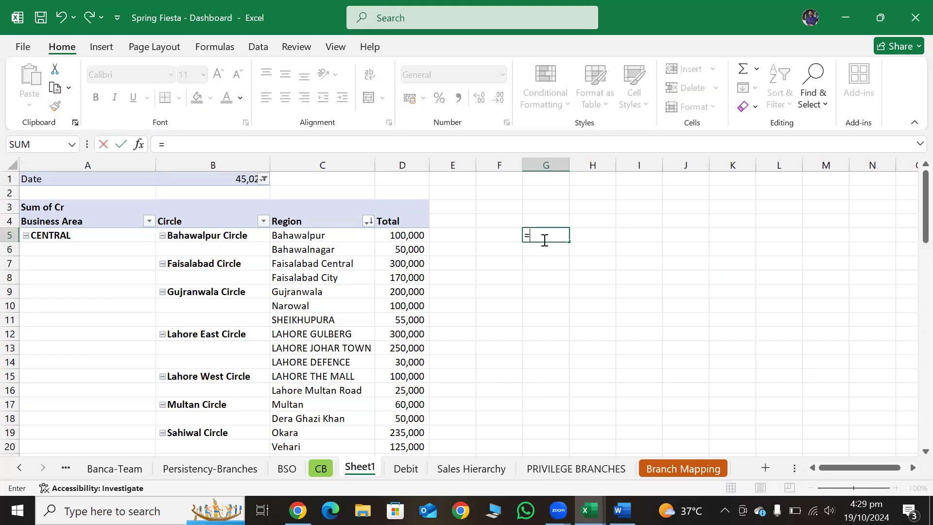
pyautogui.press('Tab')
pyautogui.press('Left')
pyautogui.press('Left')
pyautogui.press('Left')
pyautogui.press('Left')
pyautogui.press('Right')
pyautogui.press('Left')
pyautogui.press('Right')
pyautogui.press('Right')
pyautogui.press('Right')
pyautogui.press('Right')
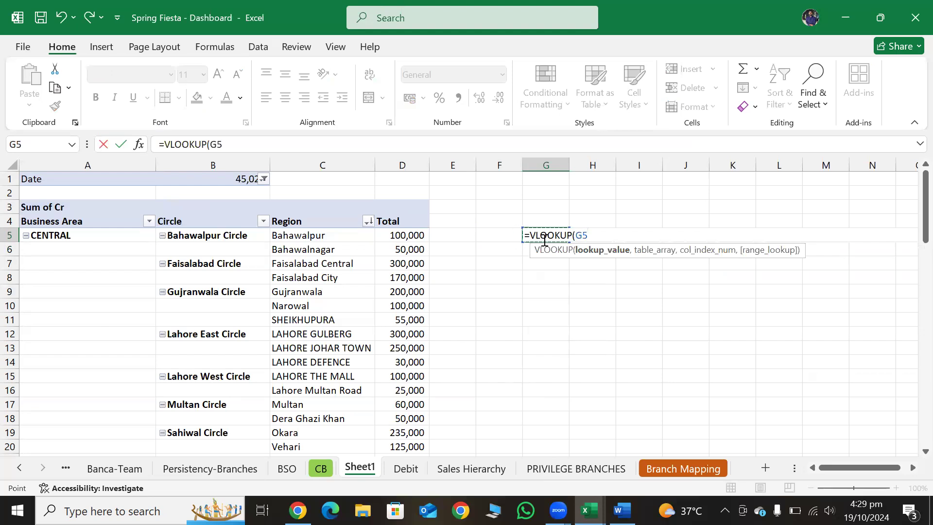
pyautogui.write('b5')
pyautogui.press('BackSpace')
pyautogui.press('BackSpace')
pyautogui.press('BackSpace')
pyautogui.press('BackSpace')
pyautogui.write('b')
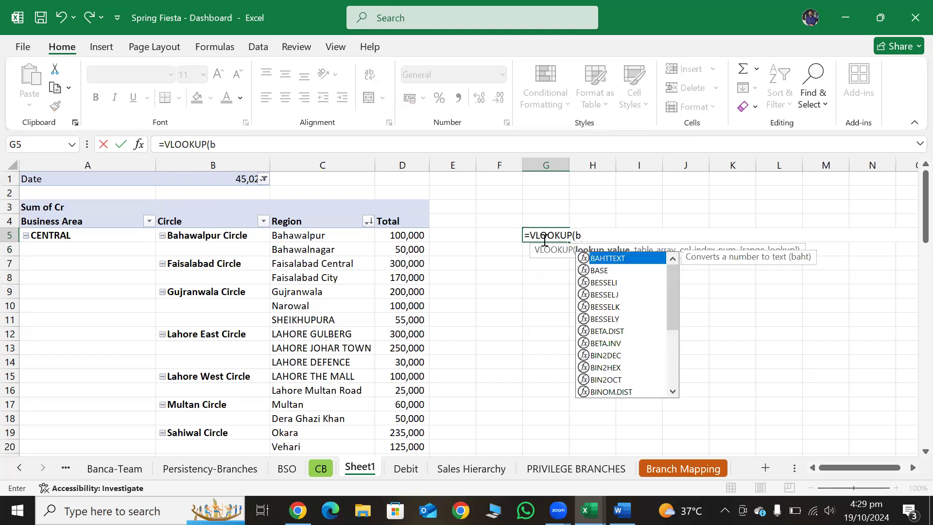
pyautogui.write('5,')
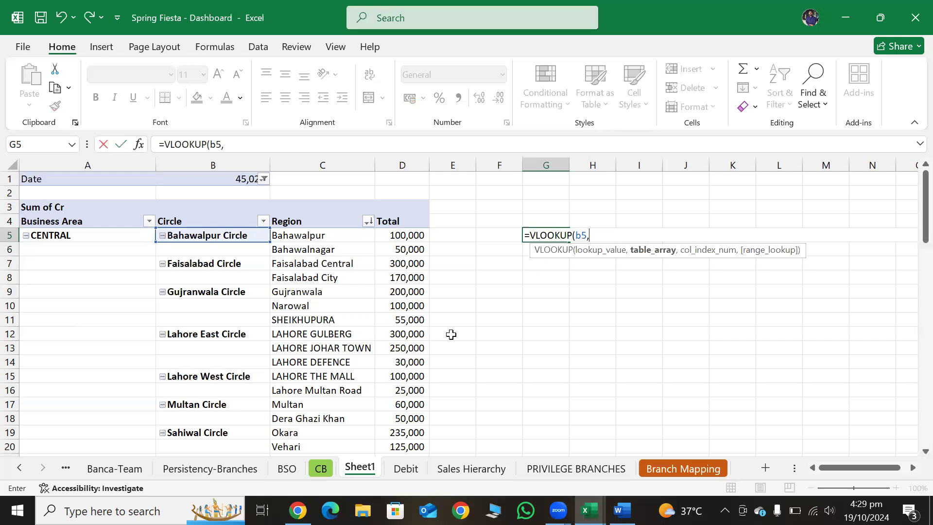
# - Set the VLOOKUP's table array to R3:AA237 on the Debit sheet, running from Region to Debit (PL Halved)
pyautogui.click(406, 467)
pyautogui.click(224, 205)
pyautogui.press('Right')
pyautogui.press('Right')
pyautogui.press('Right')
pyautogui.press('Right')
pyautogui.press('Right')
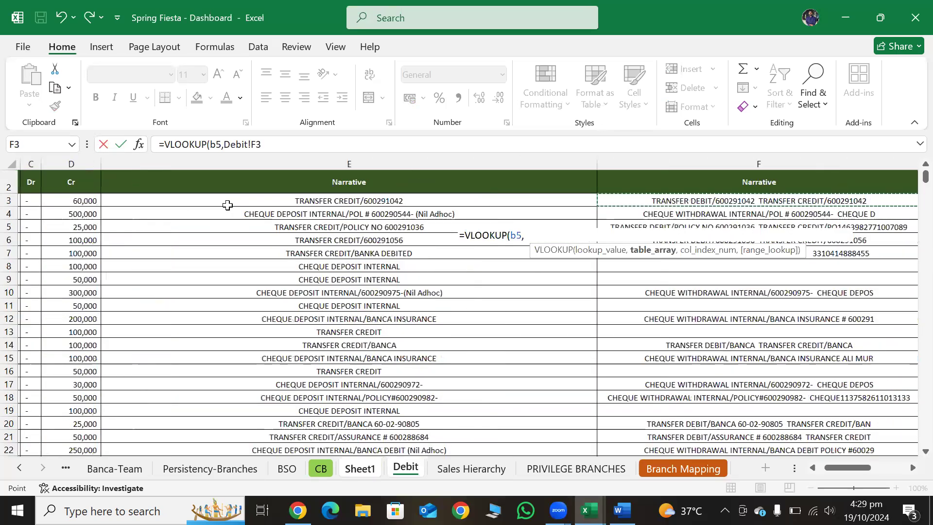
pyautogui.press('Right')
pyautogui.press('Right')
pyautogui.press('Right')
pyautogui.press('Right')
pyautogui.press('Right')
pyautogui.press('Right')
pyautogui.press('Right')
pyautogui.press('Right')
pyautogui.press('Right')
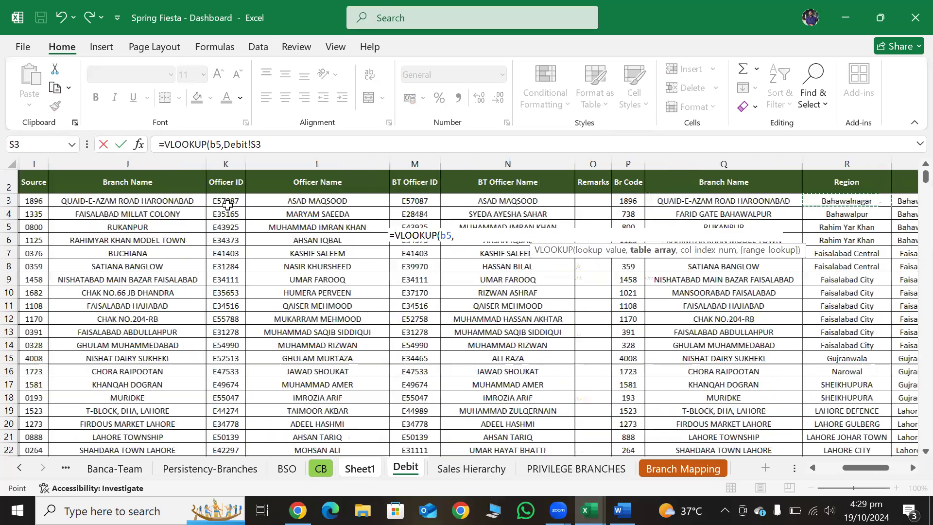
pyautogui.press('Right')
pyautogui.press('Right')
pyautogui.press('Right')
pyautogui.press('Up')
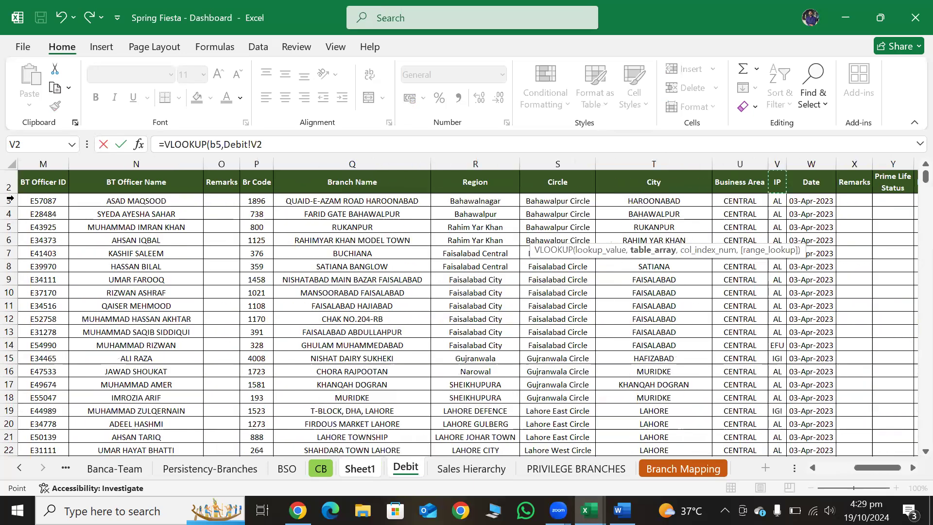
pyautogui.click(450, 202)
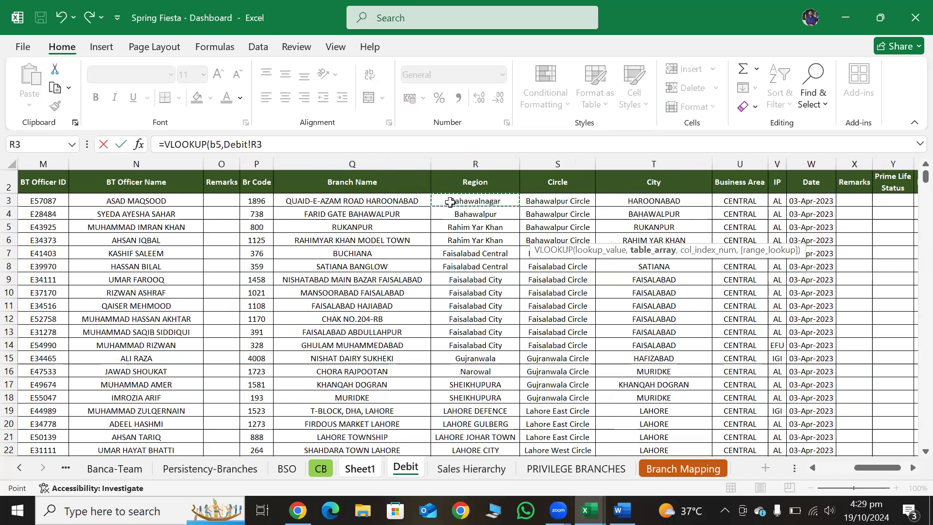
pyautogui.hotkey('ctrl', 'shift', 'Right')
pyautogui.hotkey('ctrl', 'shift', 'Right')
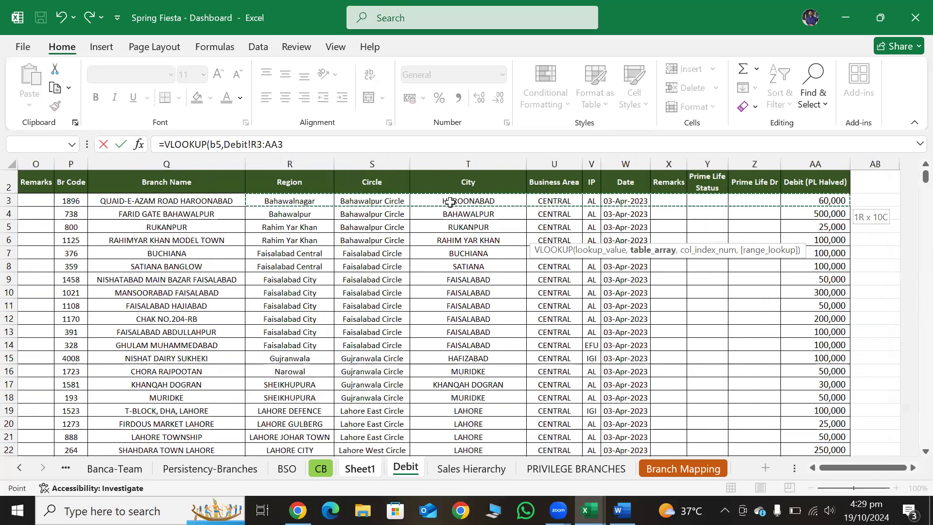
pyautogui.hotkey('ctrl', 'shift', 'Down')
# - Complete the VLOOKUP in G5 with column index 10 and exact match 0
pyautogui.write(',10,0)')
pyautogui.press('Return')
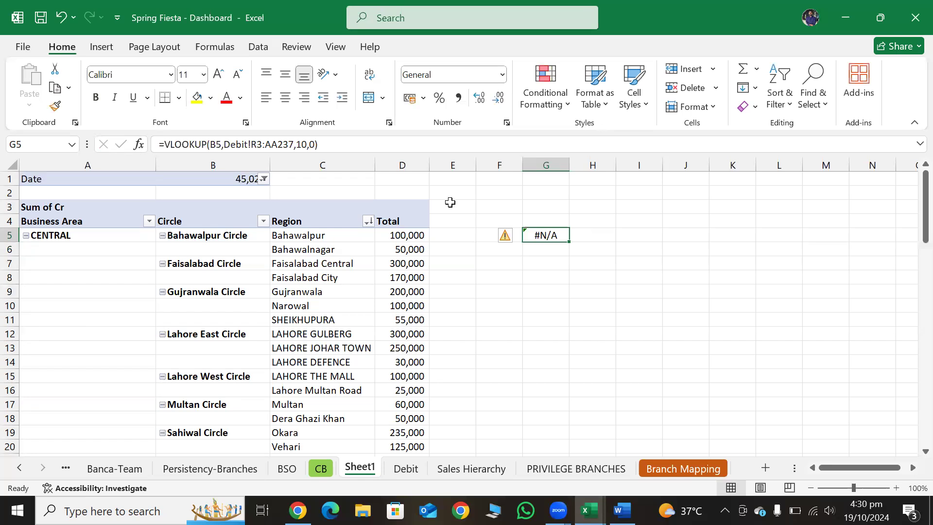
pyautogui.click(264, 146)
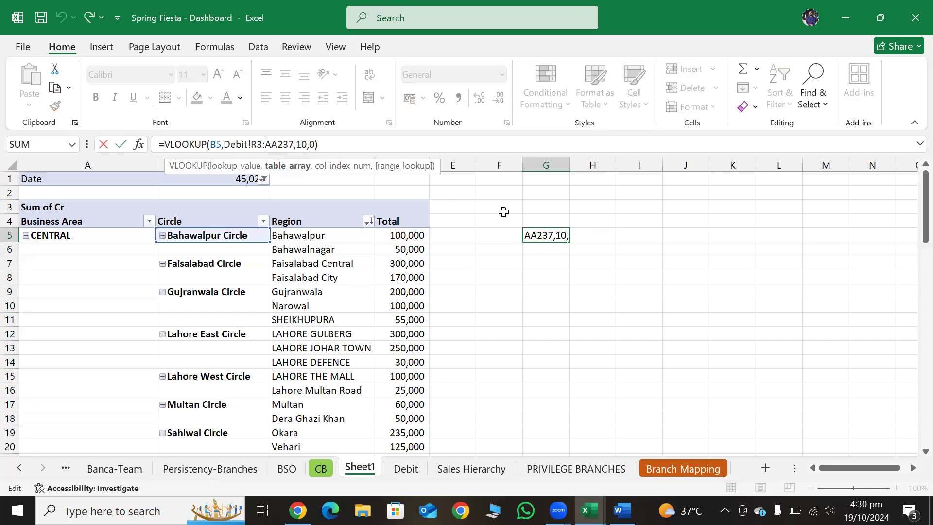
pyautogui.press('Return')
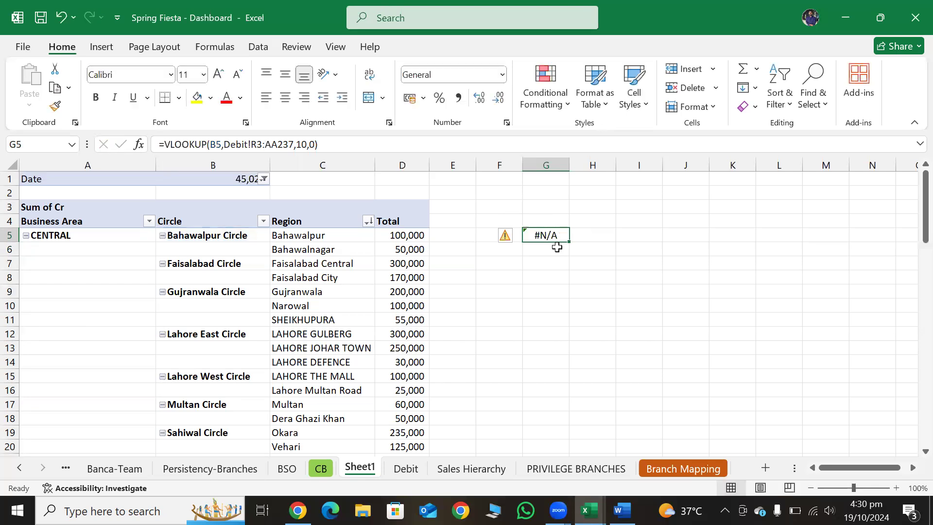
# - Clear the formula in G5 and begin a new VLOOKUP there with B5 as the lookup value
pyautogui.press('Delete')
pyautogui.write('=vlo')
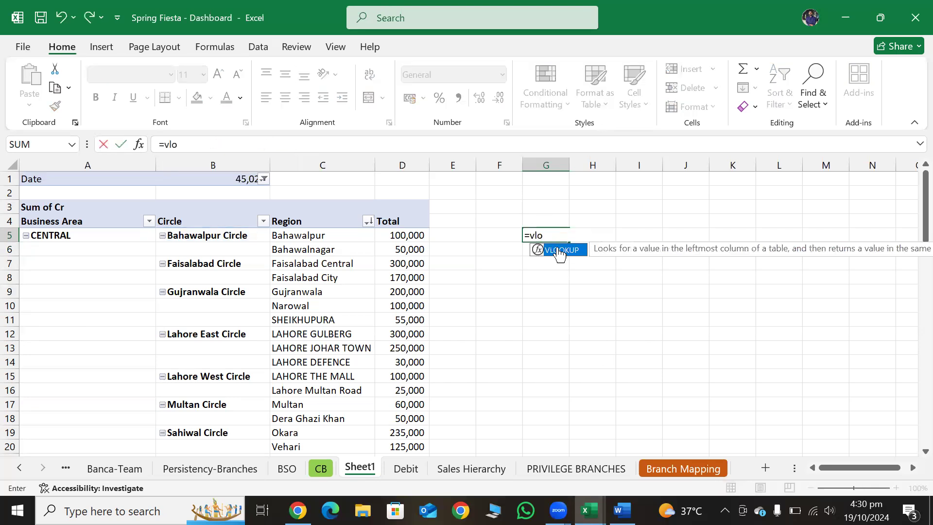
pyautogui.doubleClick(559, 253)
pyautogui.write('b5')
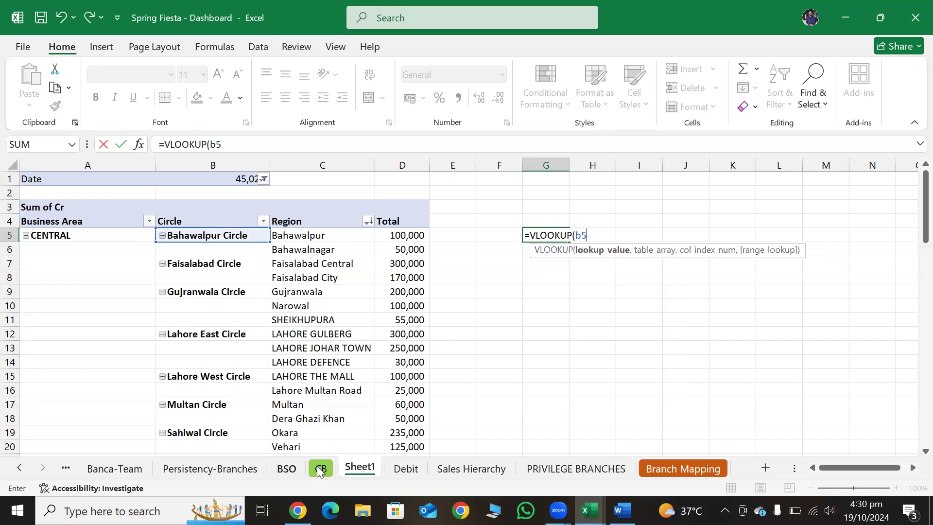
pyautogui.press('Return')
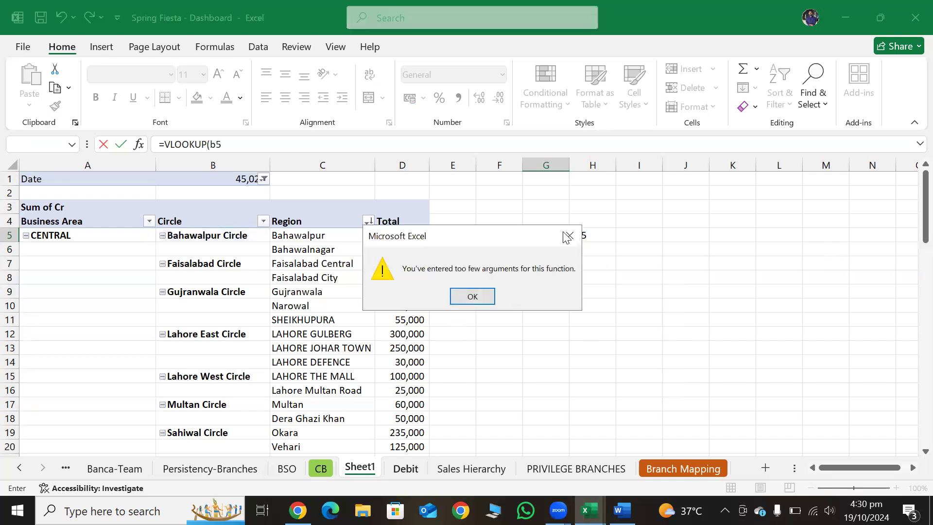
pyautogui.press('Return')
pyautogui.press('BackSpace')
pyautogui.press('BackSpace')
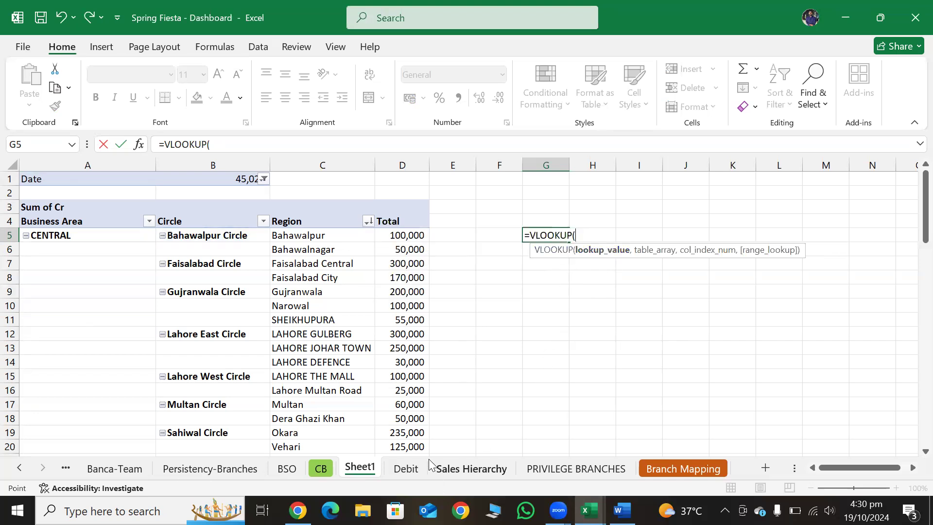
pyautogui.write('b5,')
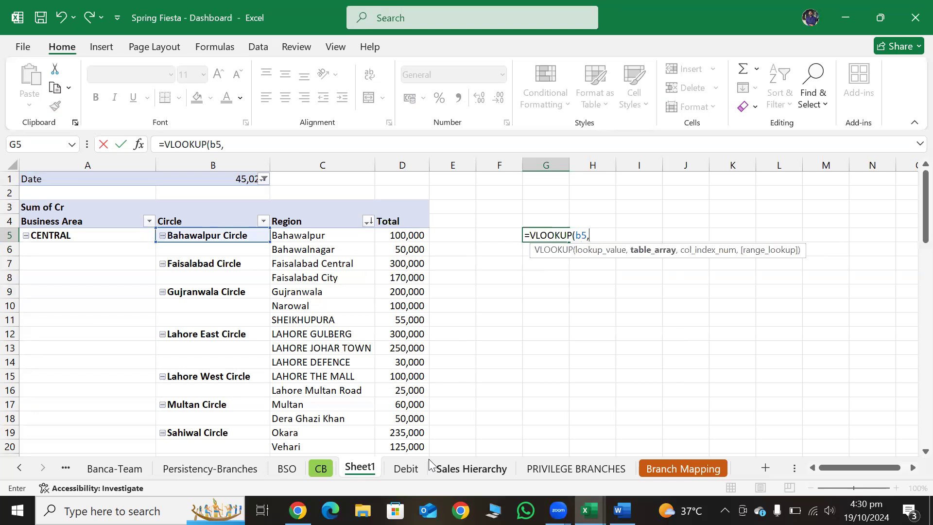
# - Select Debit!R2:AA237, including the header row, as the new VLOOKUP's table array
pyautogui.click(405, 468)
pyautogui.scroll(9, 421, 332)
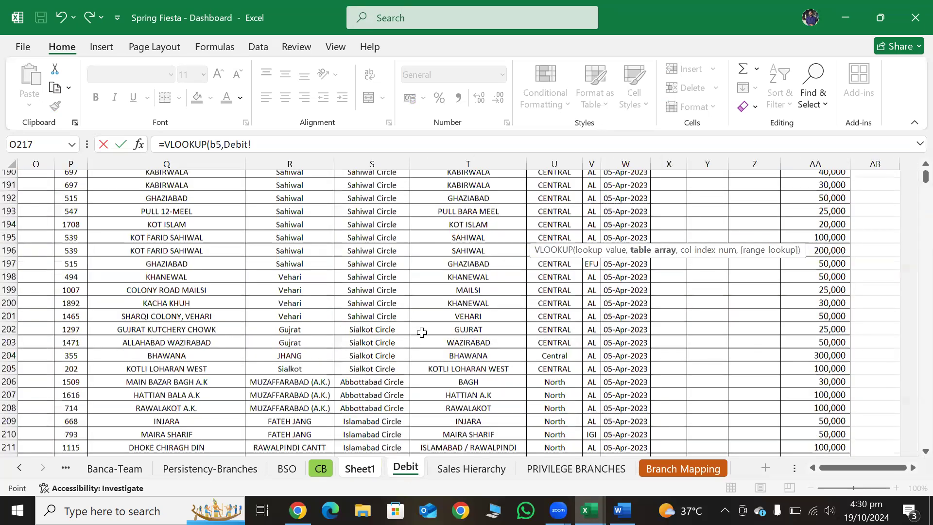
pyautogui.scroll(20, 422, 333)
pyautogui.scroll(10, 423, 332)
pyautogui.click(425, 333)
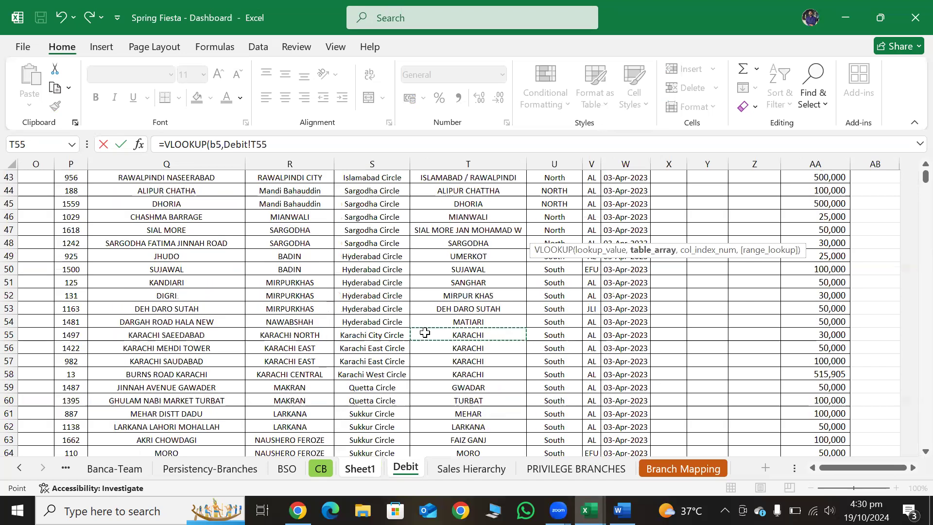
pyautogui.hotkey('ctrl', 'Up')
pyautogui.press('Left')
pyautogui.press('Left')
pyautogui.press('Up')
pyautogui.hotkey('shift', 'Right')
pyautogui.hotkey('shift', 'Right')
pyautogui.hotkey('shift', 'Right')
pyautogui.hotkey('shift', 'Right')
pyautogui.hotkey('shift', 'Right')
pyautogui.hotkey('shift', 'Right')
pyautogui.hotkey('shift', 'Right')
pyautogui.hotkey('shift', 'Right')
pyautogui.hotkey('shift', 'Right')
pyautogui.hotkey('ctrl', 'shift', 'Down')
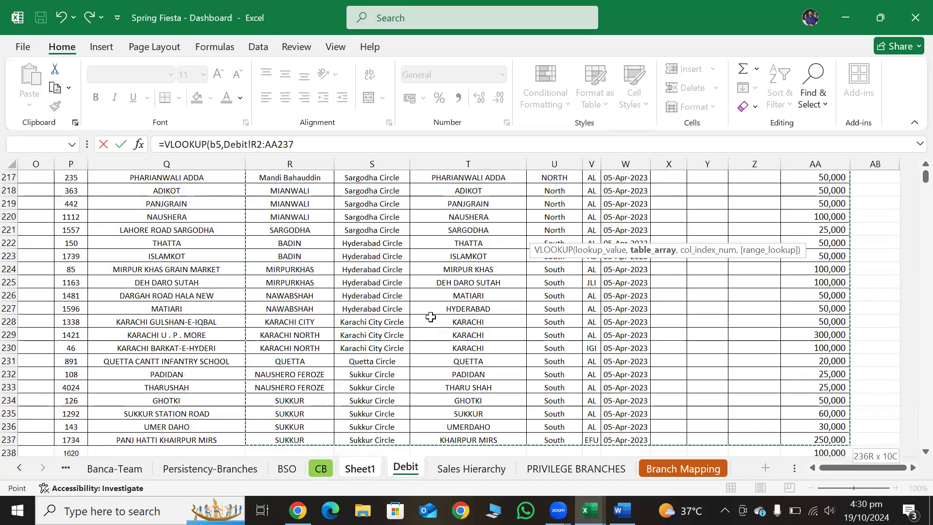
# - Finish the new VLOOKUP in G5 with column index 10 and exact match 0
pyautogui.write(',10,0)')
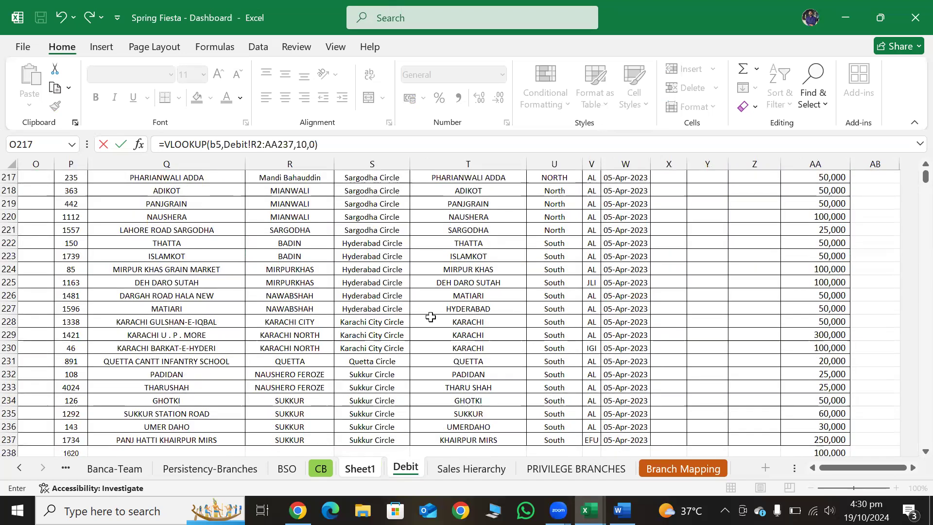
pyautogui.press('Return')
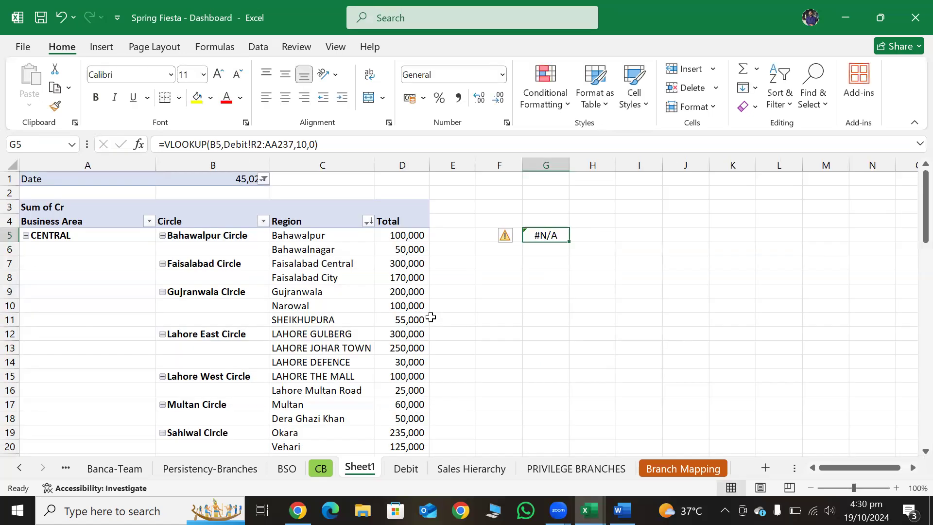
pyautogui.press('Down')
pyautogui.press('Up')
pyautogui.moveTo(421, 318)
# - Change the lookup value of the VLOOKUP in G5 to C5, and format the result with thousands separators and no decimals
pyautogui.click(228, 151)
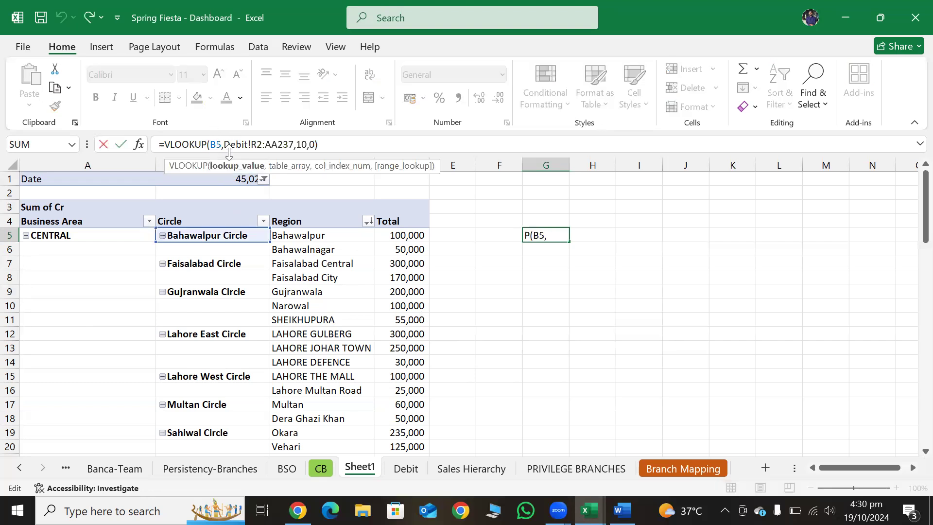
pyautogui.press('BackSpace')
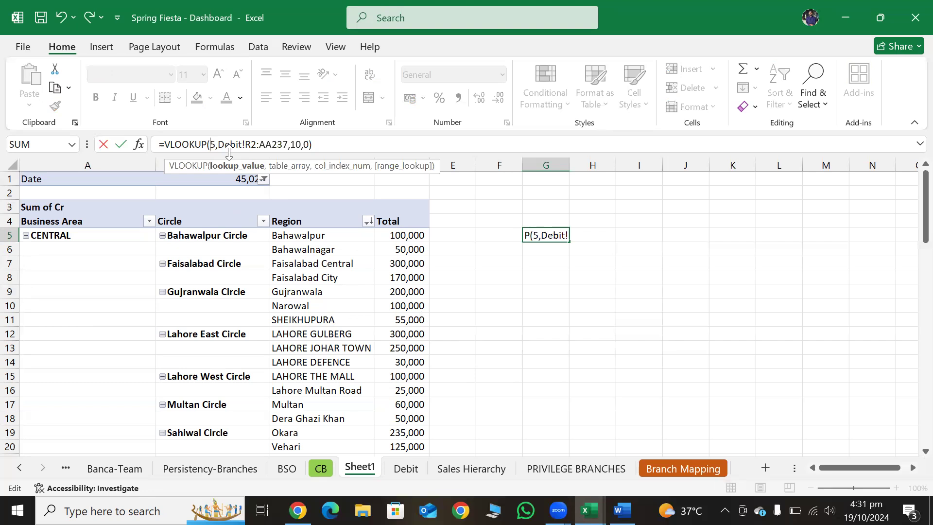
pyautogui.write('C')
pyautogui.press('Return')
pyautogui.press('Up')
pyautogui.click(458, 98)
pyautogui.click(498, 98)
pyautogui.click(498, 98)
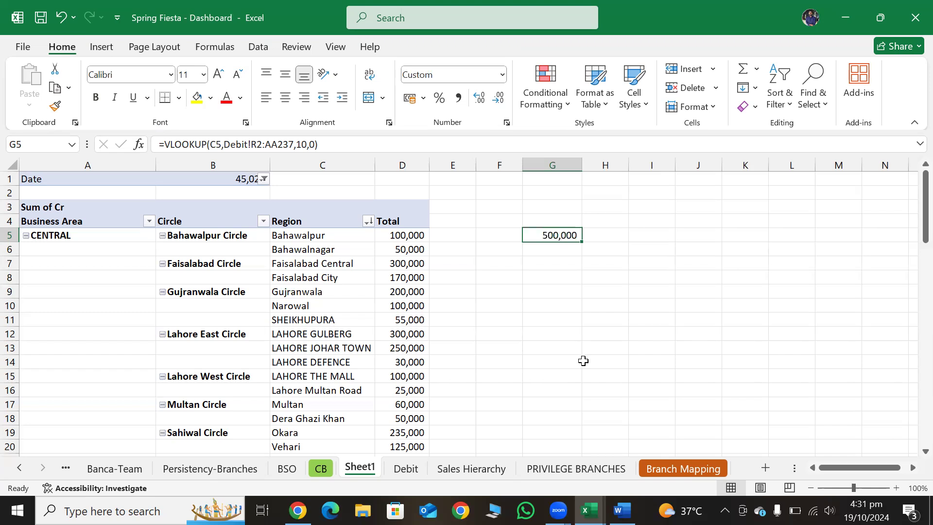
# - Look over the department head, Regional Sales Manager and Banca Sales Manager tables on the Banca-Team sheet
pyautogui.click(562, 252)
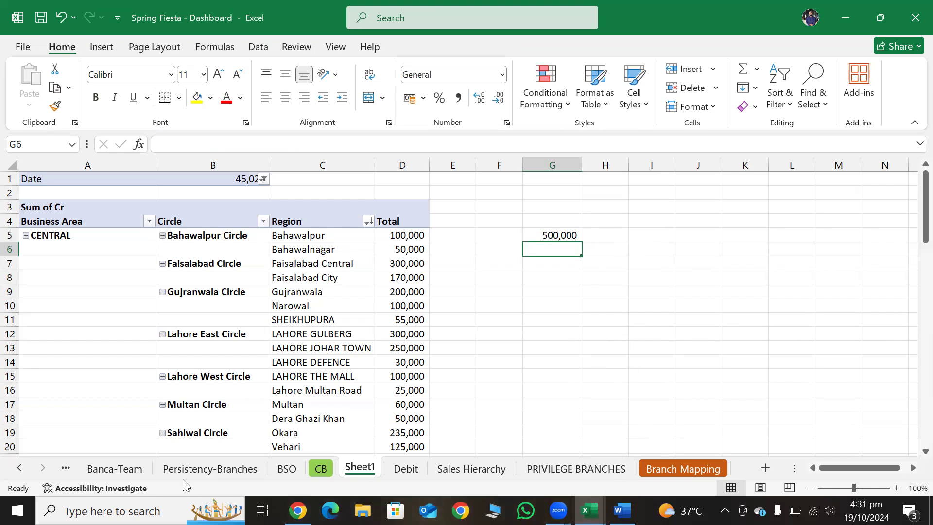
pyautogui.click(96, 473)
pyautogui.scroll(-5, 245, 362)
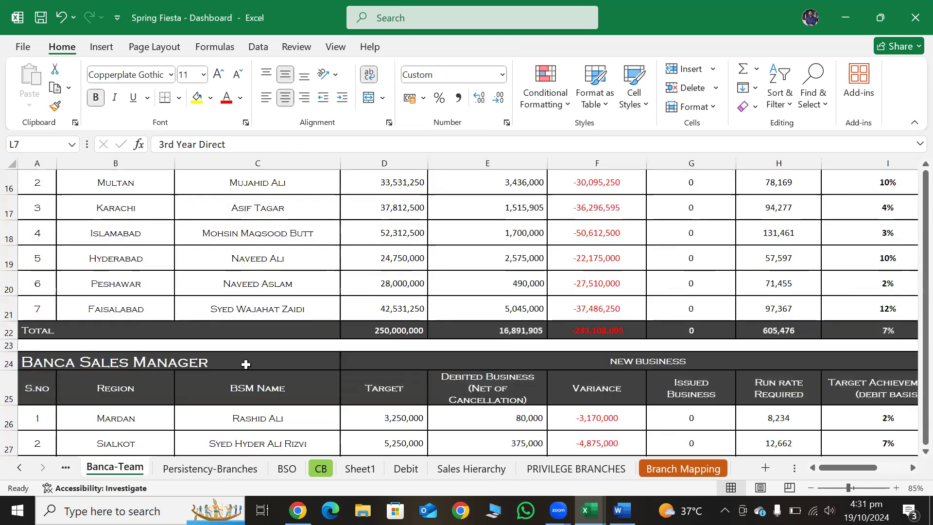
pyautogui.scroll(-2, 377, 358)
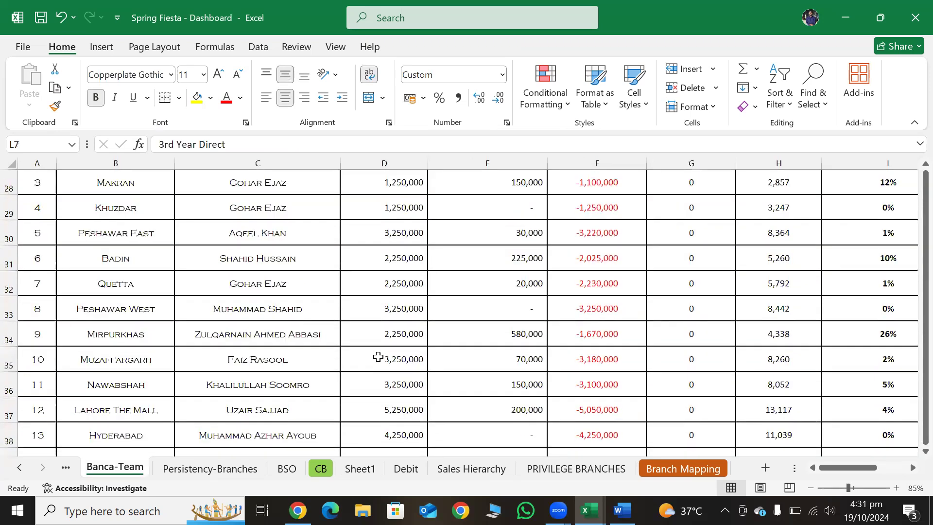
pyautogui.scroll(9, 345, 339)
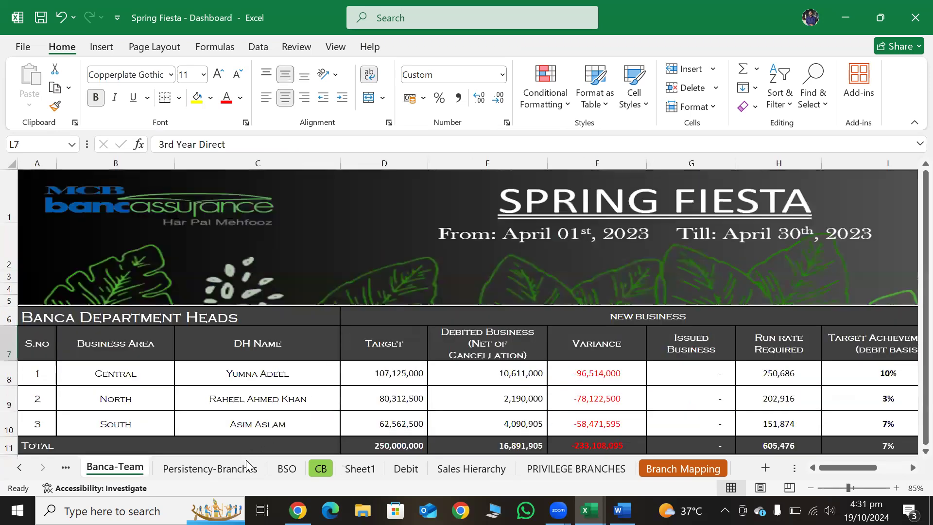
pyautogui.scroll(-2, 535, 381)
pyautogui.scroll(-1, 535, 381)
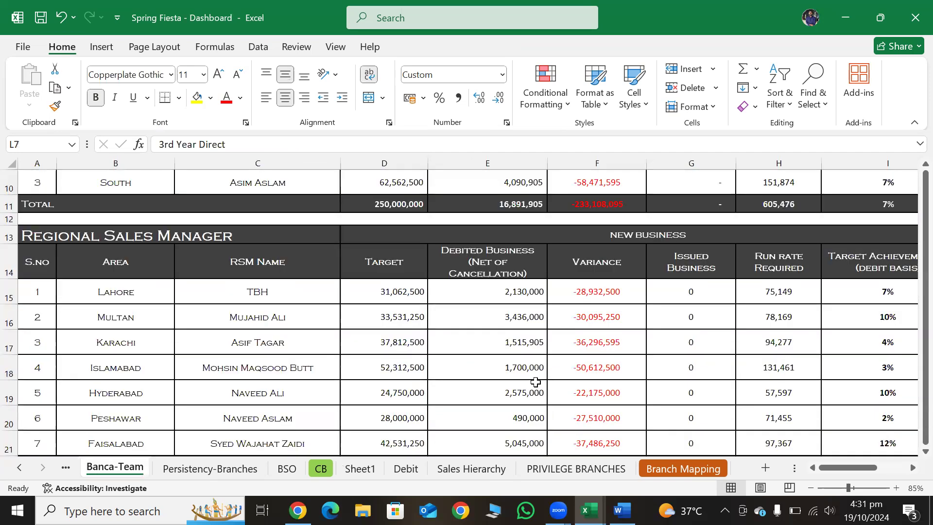
pyautogui.scroll(-1, 535, 382)
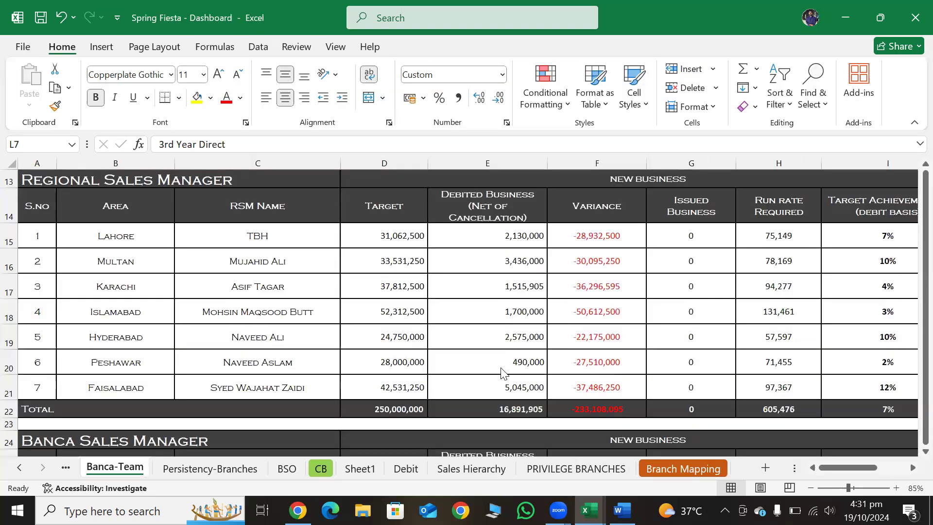
# - Look at the PivotTable on Sheet2 of the Book1 workbook, and return to the Spring Fiesta - Dashboard workbook
pyautogui.hotkey('alt', 'Tab')
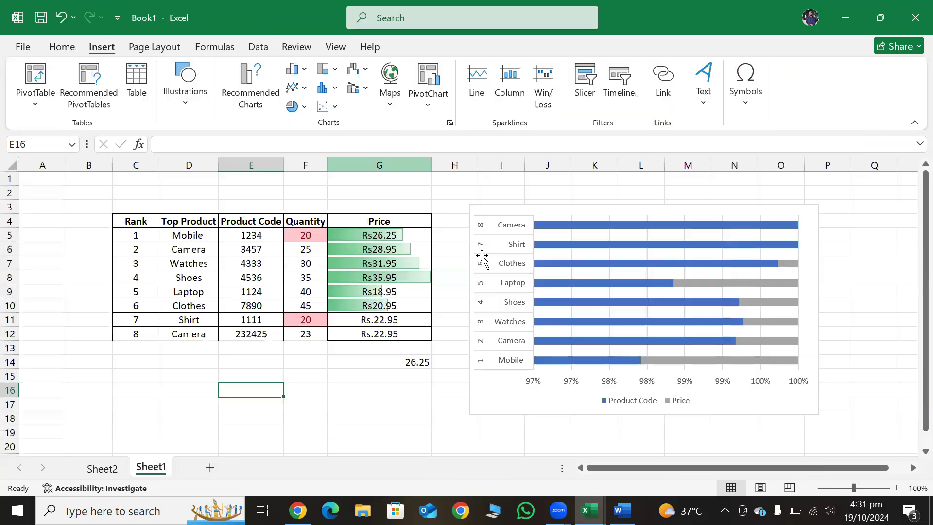
pyautogui.click(102, 468)
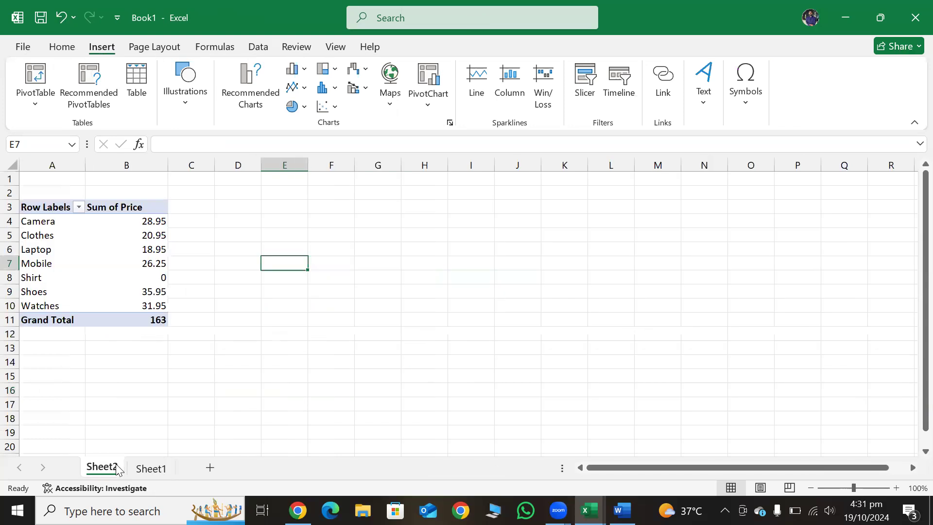
pyautogui.hotkey('alt', 'Tab')
pyautogui.hotkey('alt', 'Tab')
pyautogui.press('Escape')
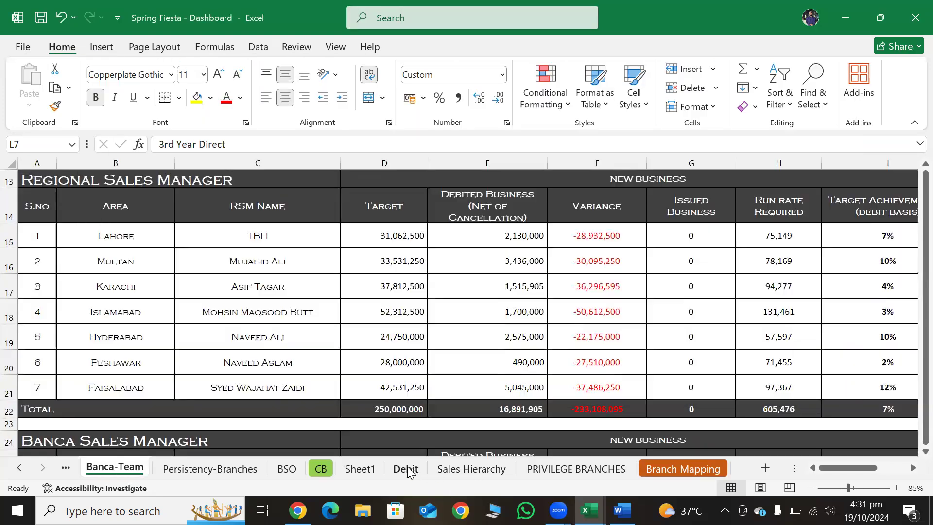
# - Start a SUMIF formula in cell I8 of Sheet1
pyautogui.click(361, 468)
pyautogui.click(586, 290)
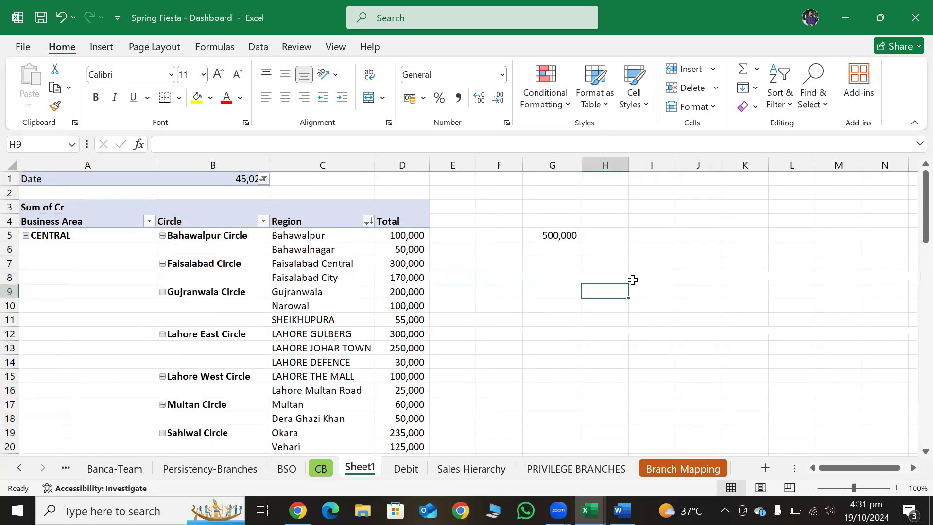
pyautogui.click(633, 279)
pyautogui.write('=sumif')
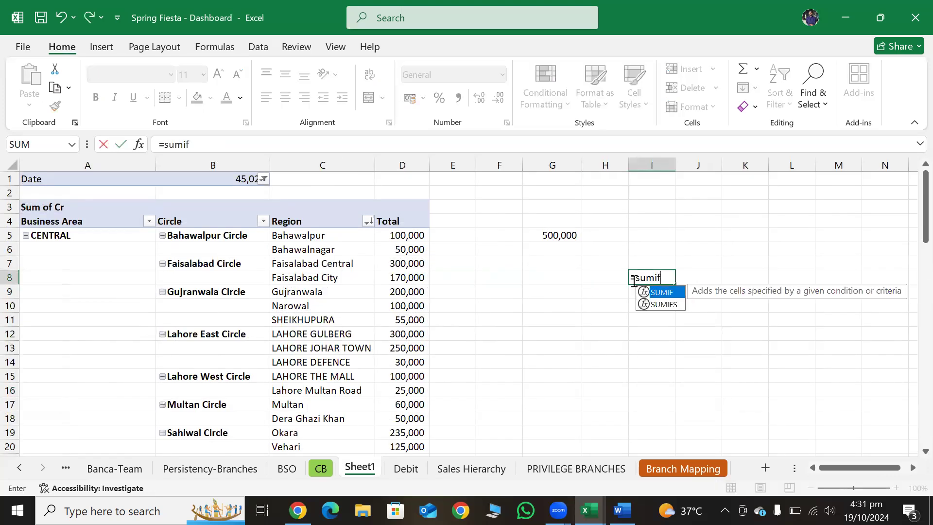
pyautogui.press('Tab')
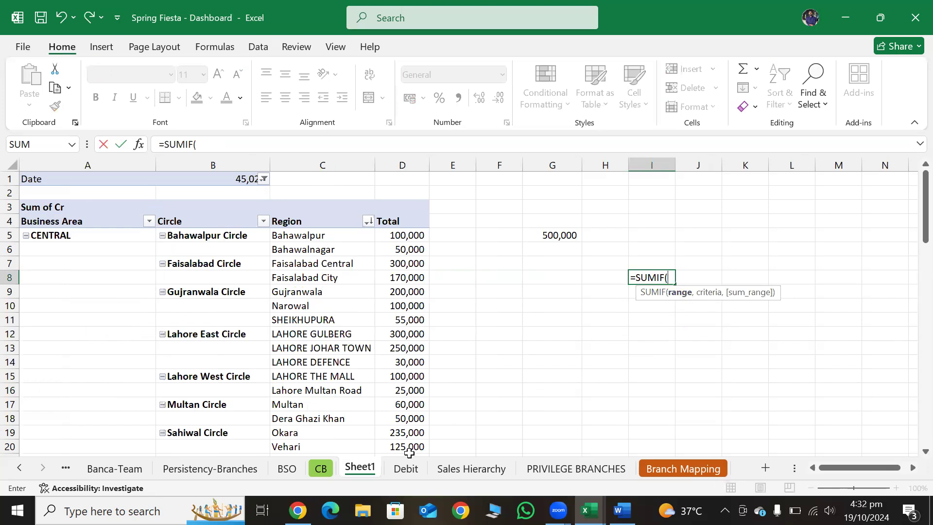
# - Set the SUMIF's criteria range to the Region data in Debit!R3:R237
pyautogui.click(405, 468)
pyautogui.scroll(15, 520, 301)
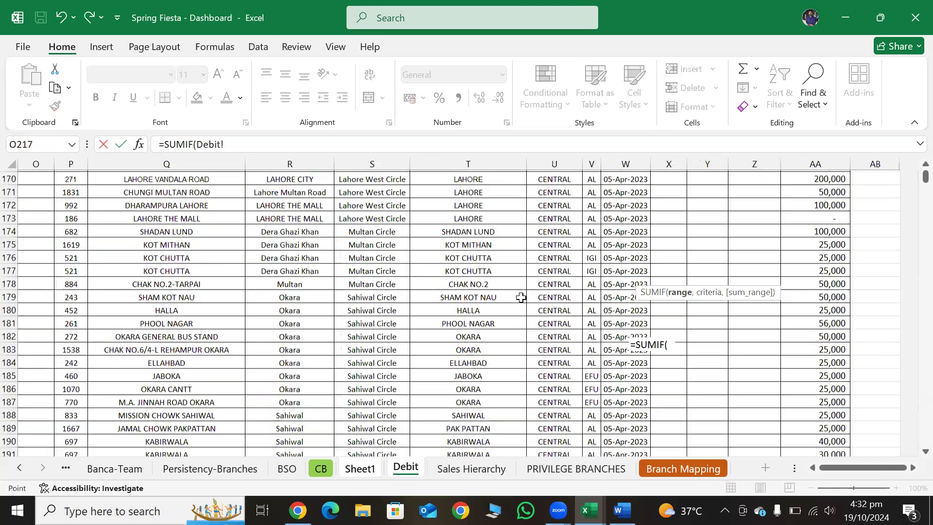
pyautogui.scroll(15, 520, 297)
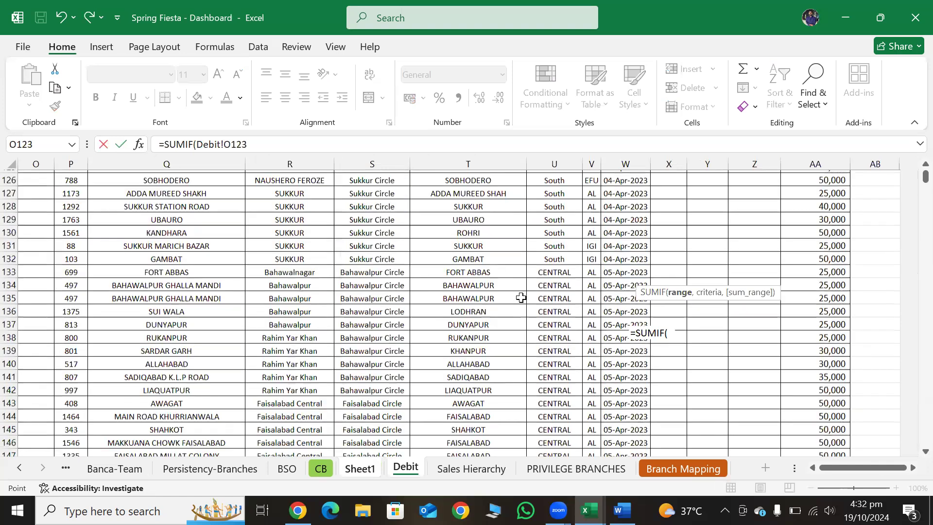
pyautogui.hotkey('ctrl', 'Up')
pyautogui.click(521, 297)
pyautogui.hotkey('ctrl', 'Up')
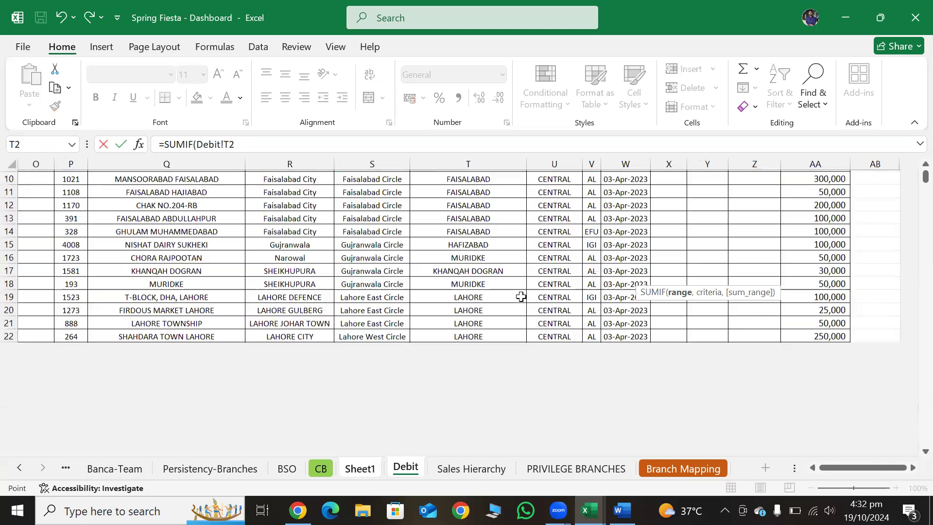
pyautogui.press('Left')
pyautogui.press('Left')
pyautogui.press('Down')
pyautogui.hotkey('ctrl', 'shift', 'Down')
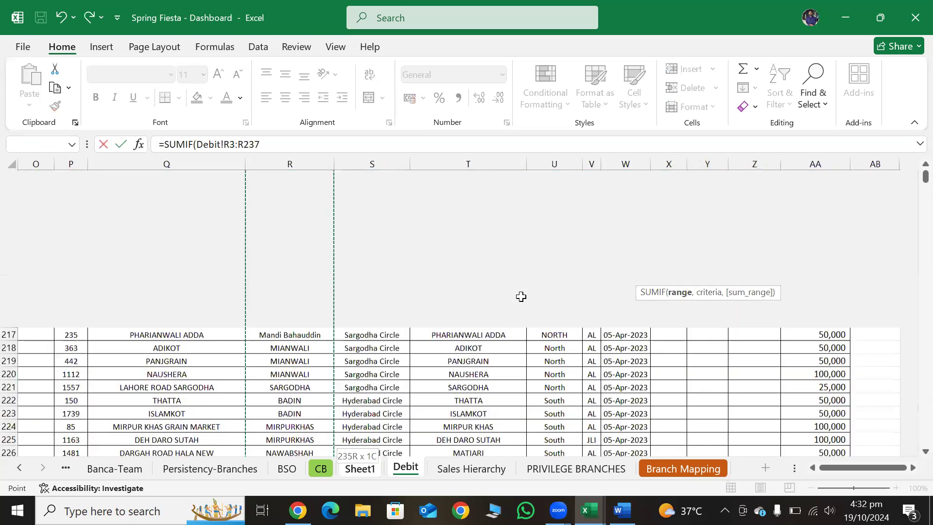
pyautogui.write(',')
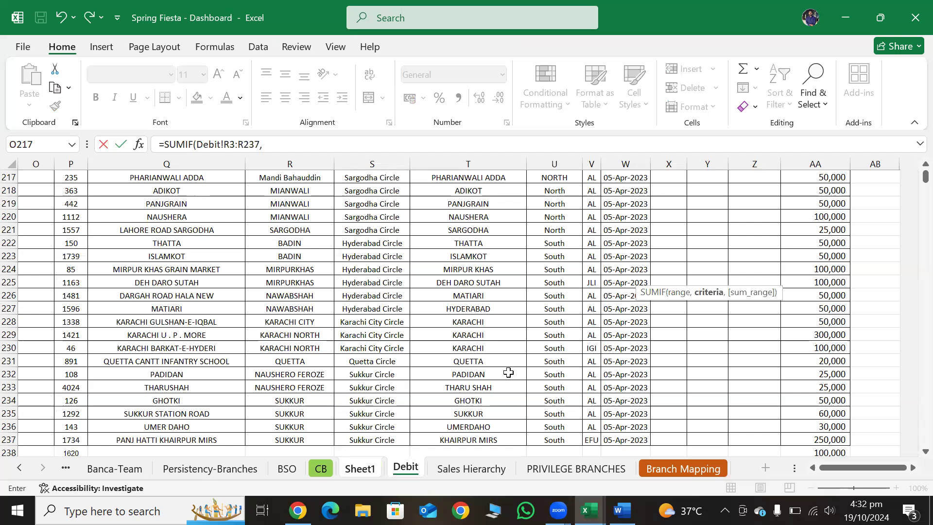
# - Use the Bahawalpur region cell Sheet1!C5 as the SUMIF's criterion
pyautogui.click(360, 468)
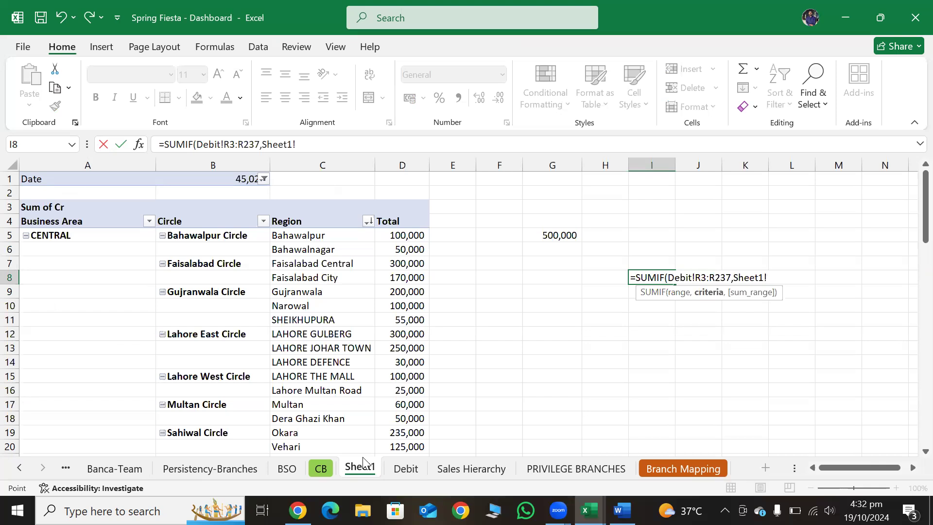
pyautogui.write('c')
pyautogui.write('C')
pyautogui.write('5')
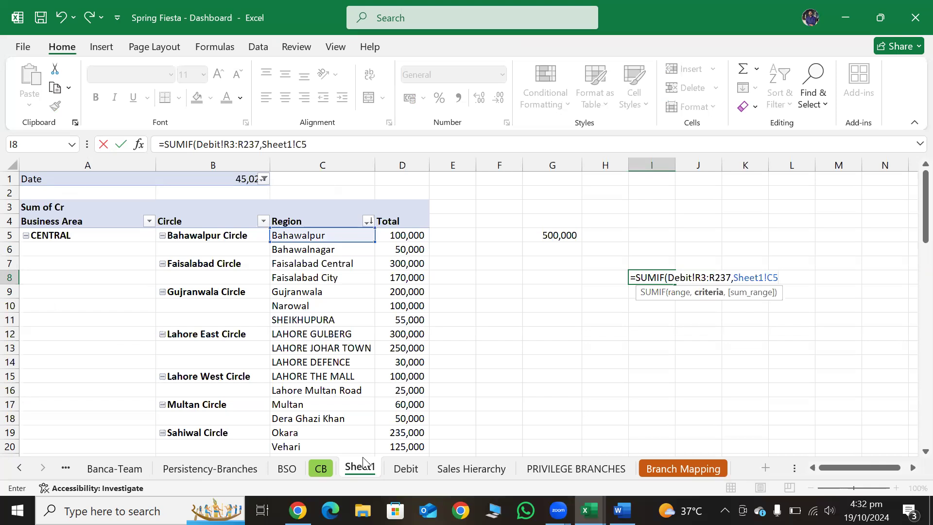
pyautogui.write(',')
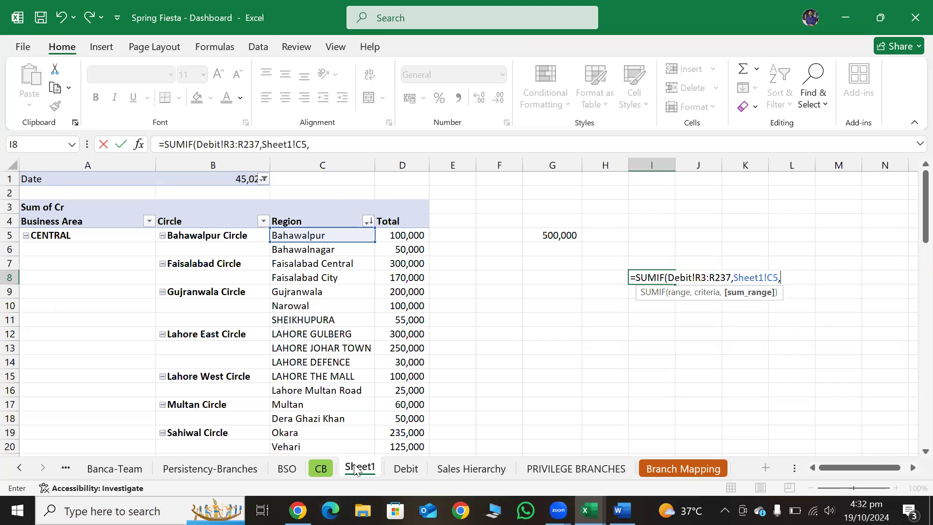
# - Look through the Debit sheet's column headers, including Cr, for the amount column that the SUMIF should add up
pyautogui.click(406, 469)
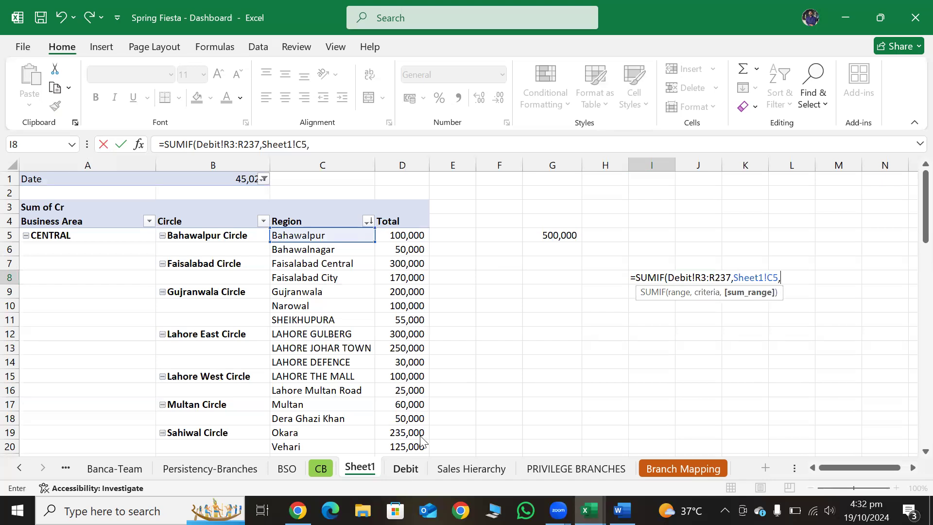
pyautogui.click(554, 239)
pyautogui.hotkey('ctrl', 'Up')
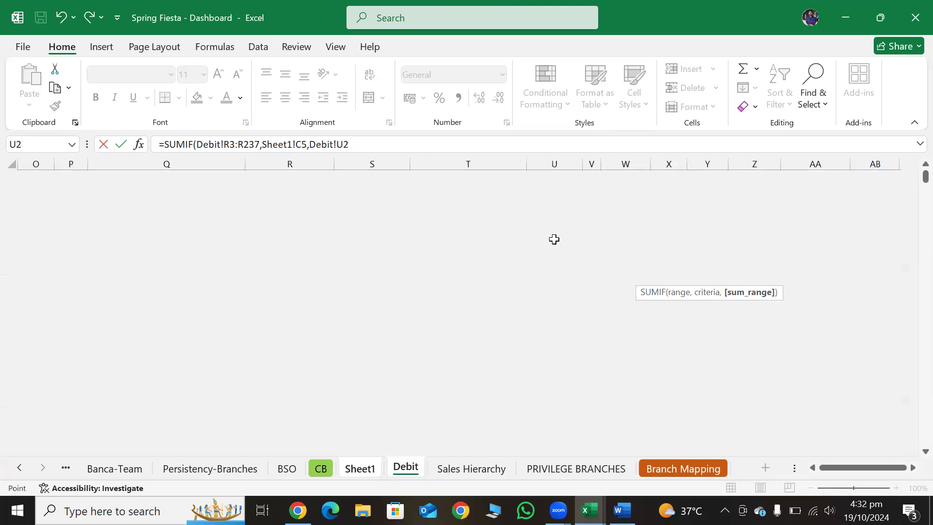
pyautogui.press('Up')
pyautogui.hotkey('ctrl', 'Right')
pyautogui.press('Down')
pyautogui.press('Down')
pyautogui.hotkey('ctrl', 'Left')
pyautogui.hotkey('ctrl', 'Left')
pyautogui.hotkey('ctrl', 'Left')
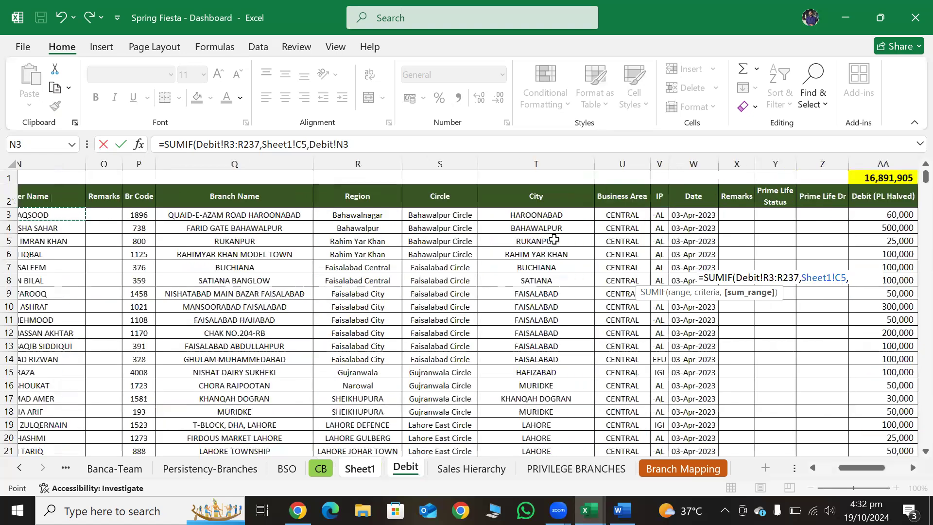
pyautogui.hotkey('ctrl', 'Left')
pyautogui.hscroll(2, 554, 239)
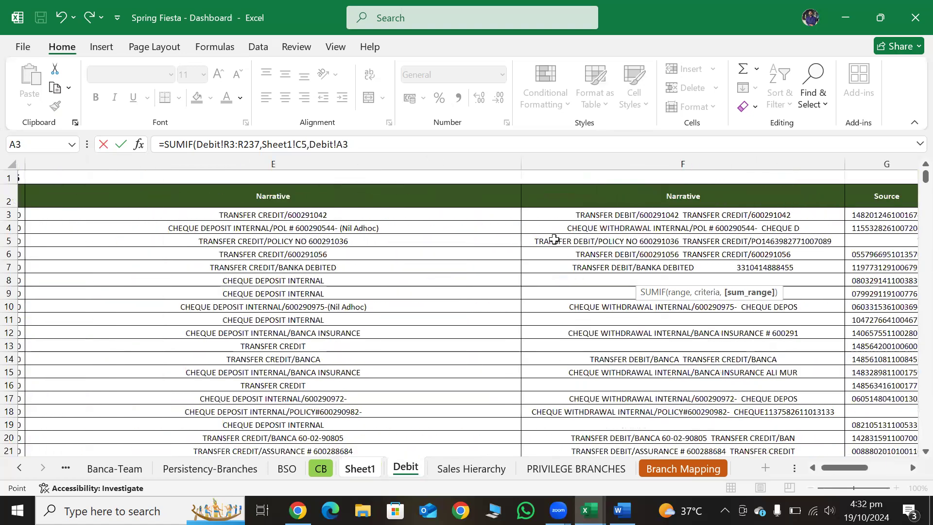
pyautogui.press('Right')
pyautogui.press('Right')
pyautogui.press('Right')
pyautogui.press('Up')
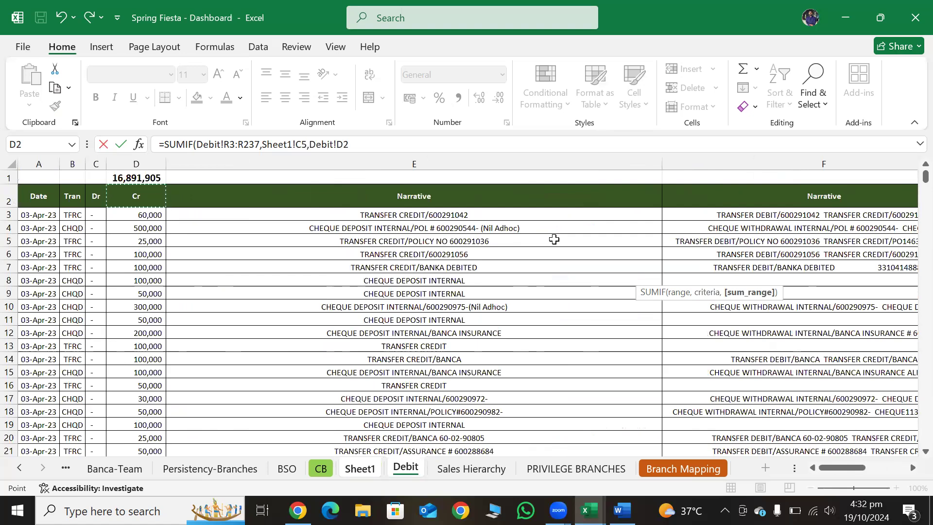
# - Set the SUMIF's sum range to the Debit (PL Halved) amounts in Debit!AA3:AA238 and complete the formula
pyautogui.hotkey('ctrl', 'Right')
pyautogui.press('Down')
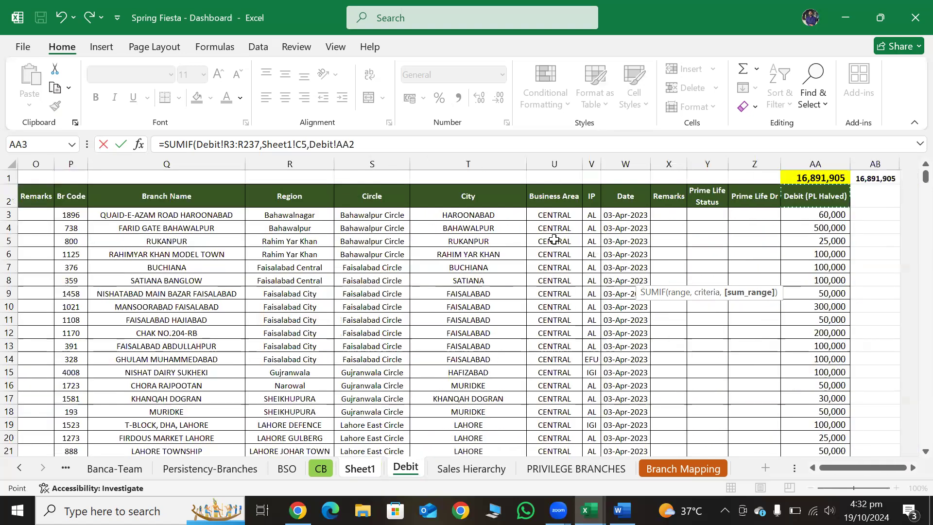
pyautogui.press('Up')
pyautogui.press('Down')
pyautogui.press('Up')
pyautogui.press('Down')
pyautogui.hotkey('ctrl', 'shift', 'Down')
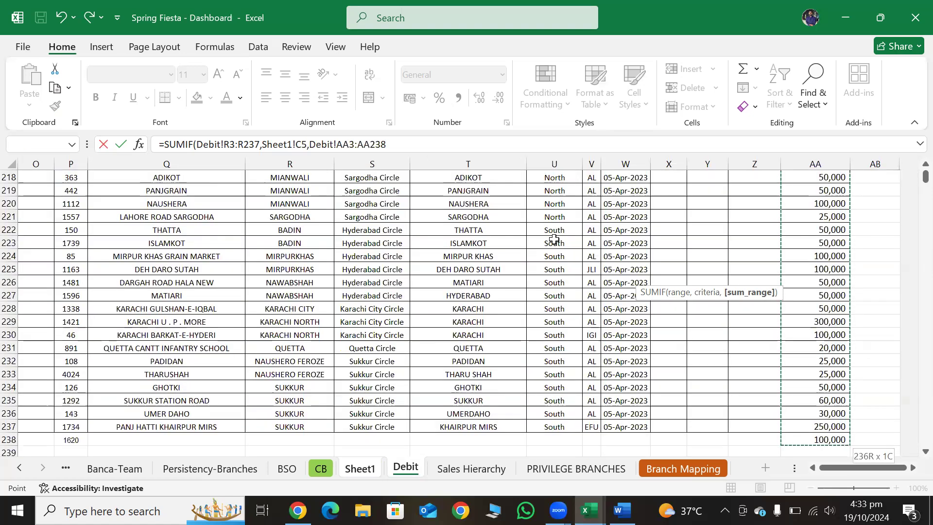
pyautogui.write(')')
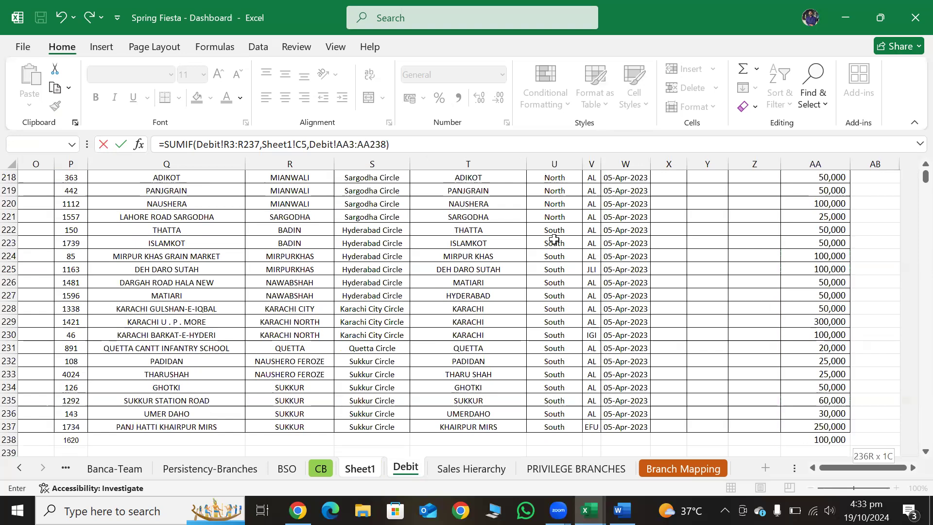
pyautogui.press('Return')
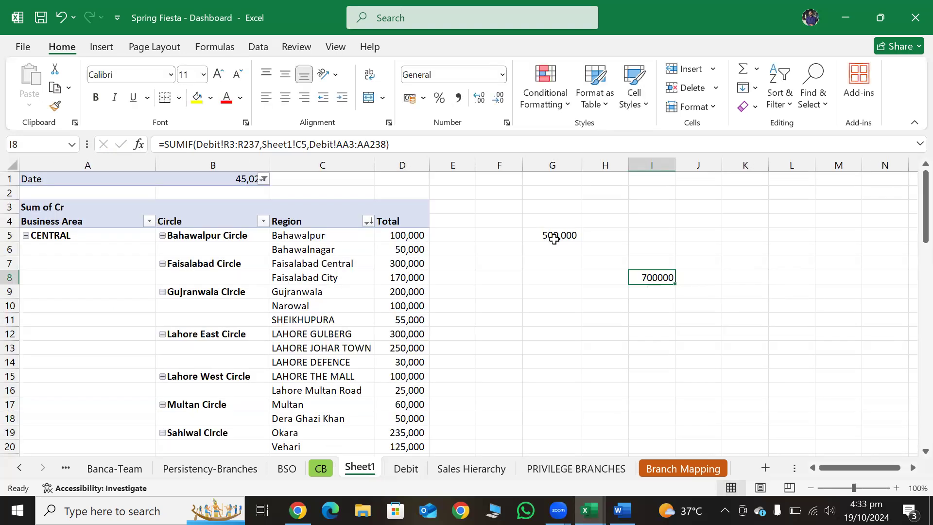
# - Format the SUMIF result in I8 with thousands separators and no decimals
pyautogui.click(458, 97)
pyautogui.click(495, 100)
pyautogui.click(495, 100)
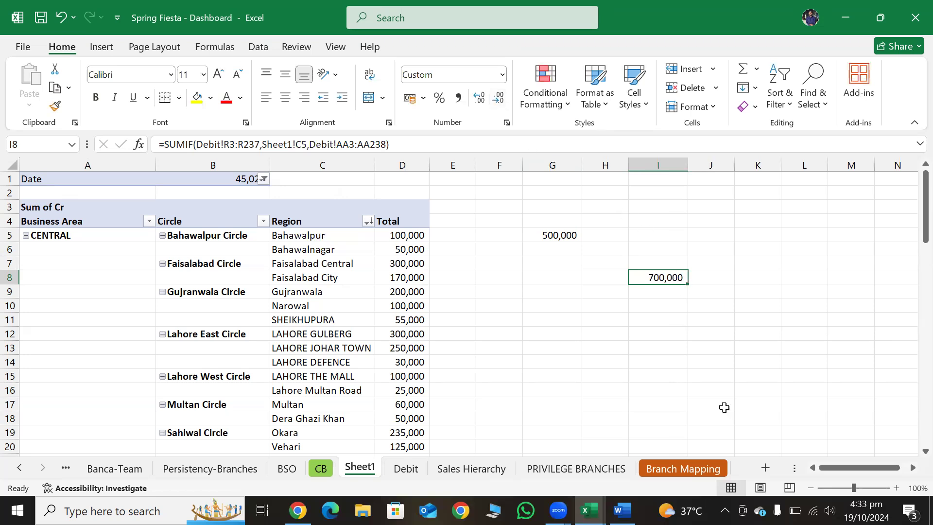
# - Compare the SUMIF result in I8 with the PivotTable's Total for the Bahawalpur region in D5
pyautogui.press('Left')
pyautogui.press('Right')
pyautogui.press('Left')
pyautogui.press('Left')
pyautogui.press('Left')
pyautogui.press('Left')
pyautogui.press('Left')
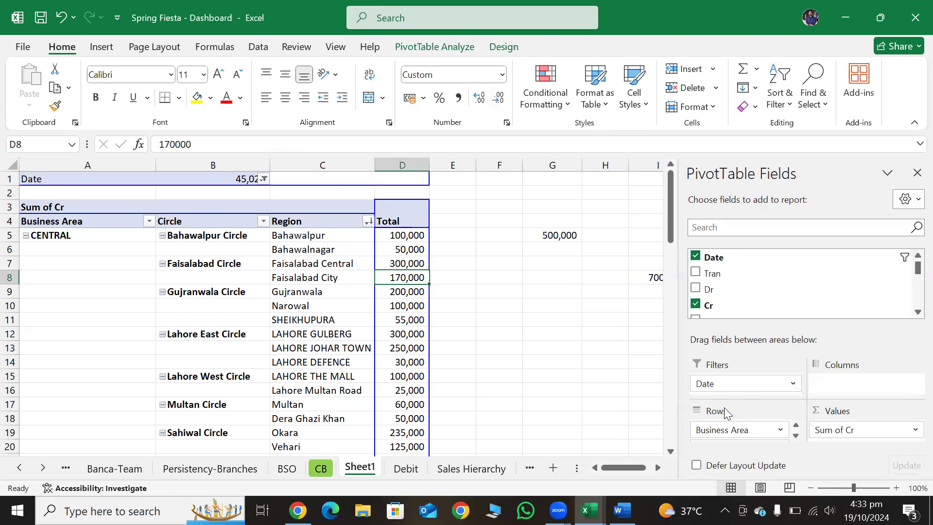
pyautogui.press('Left')
pyautogui.press('Right')
pyautogui.press('Up')
pyautogui.press('Up')
pyautogui.press('Up')
pyautogui.press('Left')
pyautogui.press('Left')
pyautogui.press('Right')
pyautogui.press('Right')
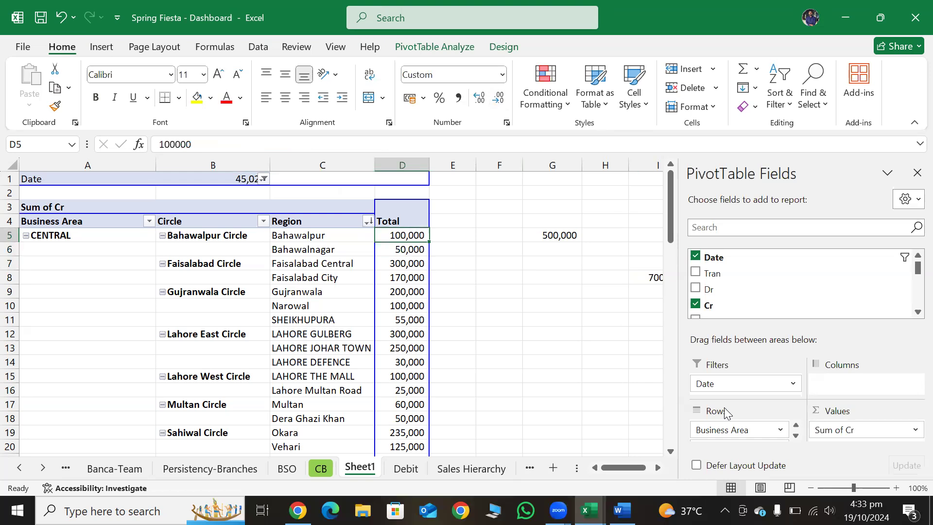
pyautogui.press('Right')
pyautogui.press('Right')
pyautogui.press('Down')
pyautogui.press('Right')
pyautogui.press('Right')
pyautogui.press('Down')
pyautogui.press('Down')
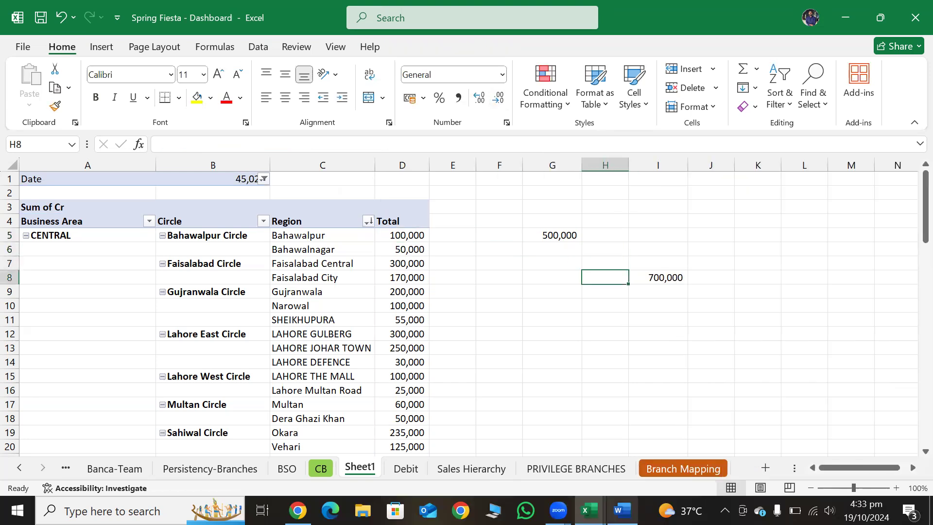
# - Switch to the Excel Quiz document in Word and highlight the answers AVERAGE for question 1 and Ctrl + C for question 2
pyautogui.click(621, 510)
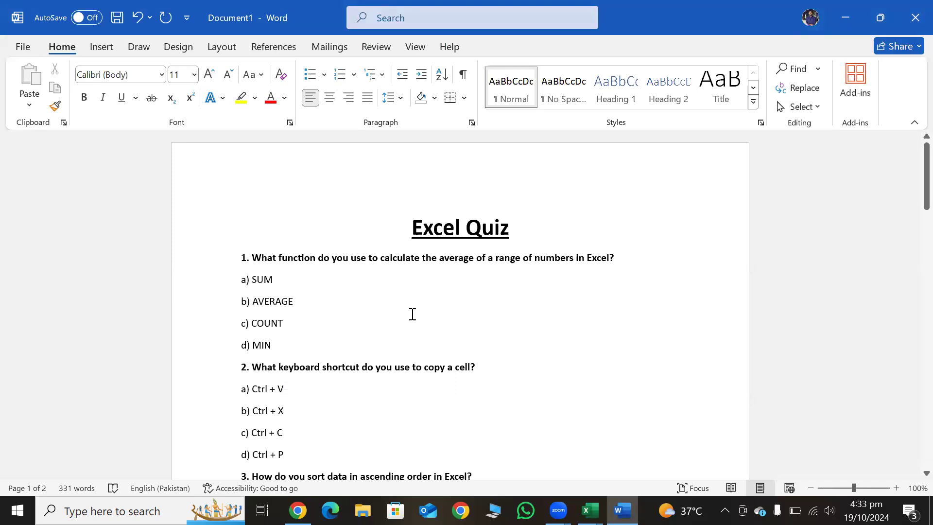
pyautogui.moveTo(255, 254); pyautogui.dragTo(563, 263)
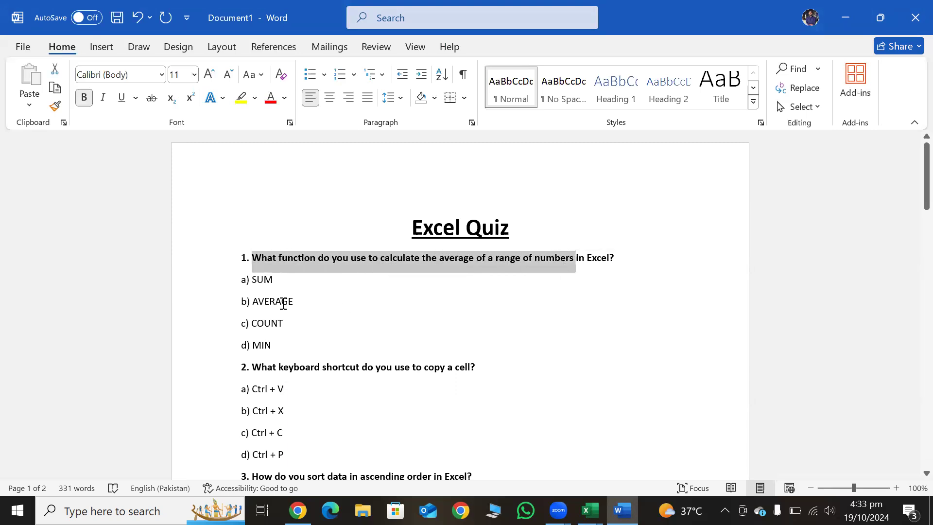
pyautogui.moveTo(254, 299); pyautogui.dragTo(315, 301)
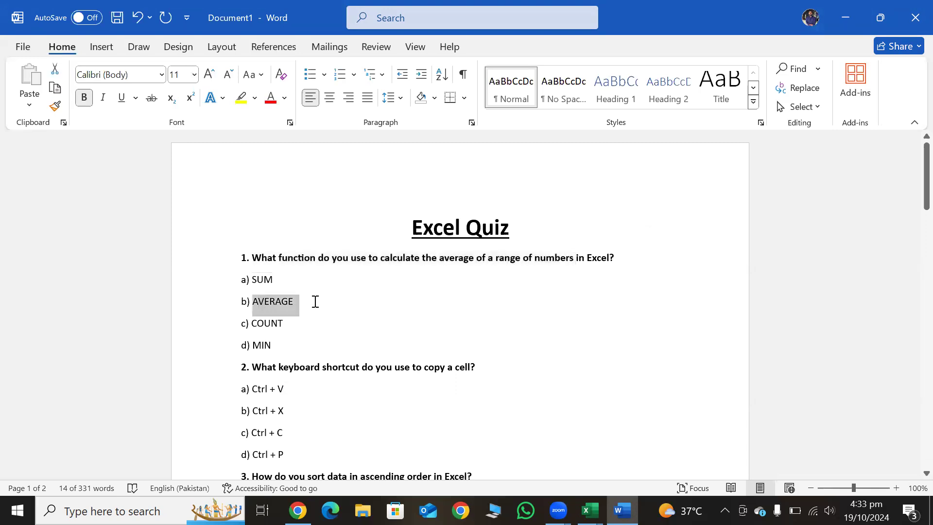
pyautogui.click(436, 347)
pyautogui.scroll(-3, 437, 354)
pyautogui.moveTo(251, 298); pyautogui.dragTo(461, 299)
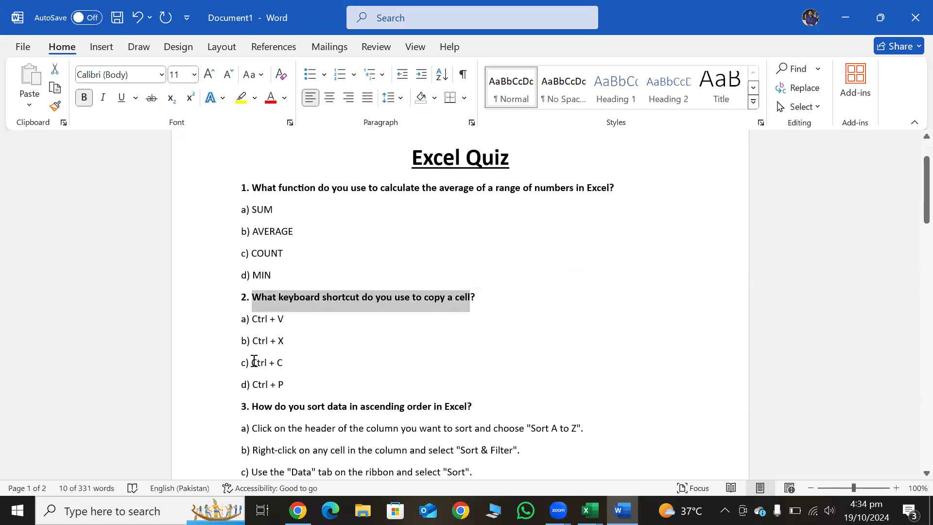
pyautogui.moveTo(252, 362); pyautogui.dragTo(284, 361)
pyautogui.click(421, 368)
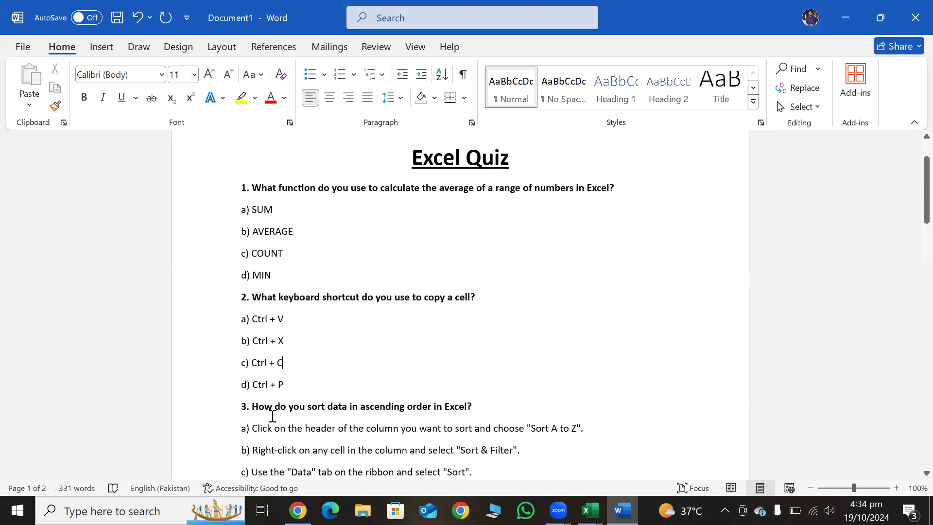
# - Go through questions 3 and 4, highlighting "All of the above." for sorting data and COUNTIF for counting text cells
pyautogui.moveTo(256, 406); pyautogui.dragTo(472, 406)
pyautogui.click(434, 297)
pyautogui.scroll(-2, 448, 360)
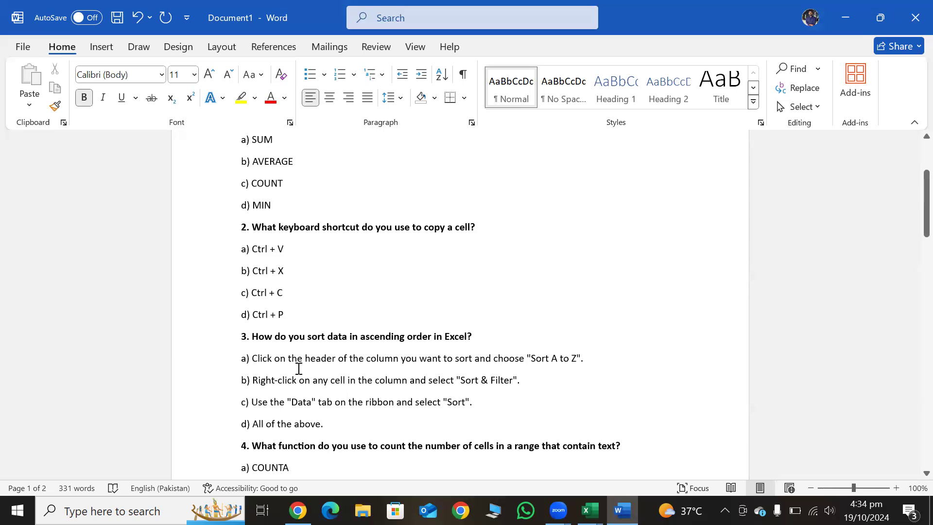
pyautogui.moveTo(253, 358); pyautogui.dragTo(468, 410)
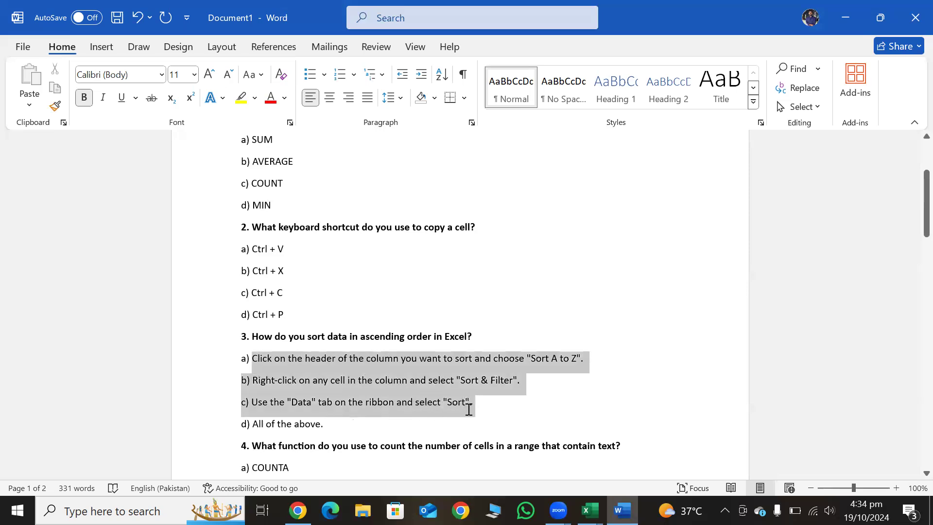
pyautogui.moveTo(321, 424); pyautogui.dragTo(253, 425)
pyautogui.scroll(-1, 378, 387)
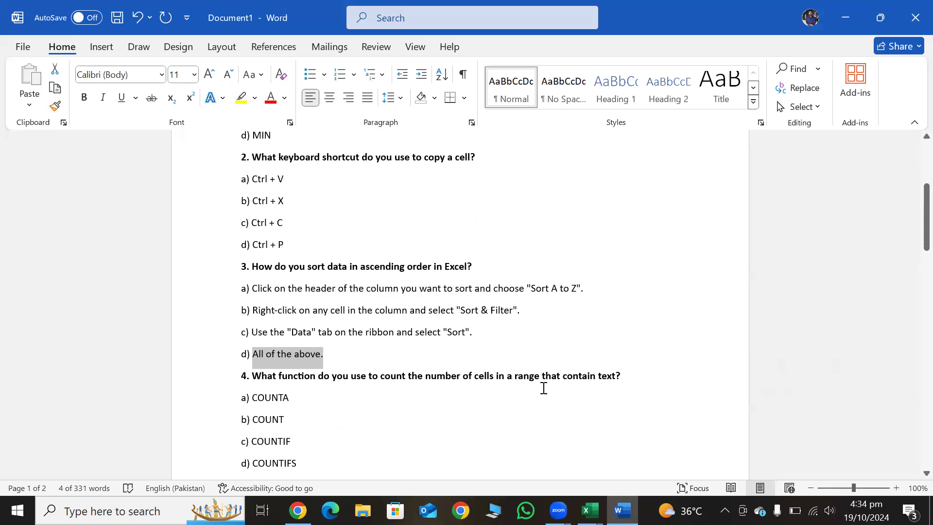
pyautogui.moveTo(242, 440); pyautogui.dragTo(283, 441)
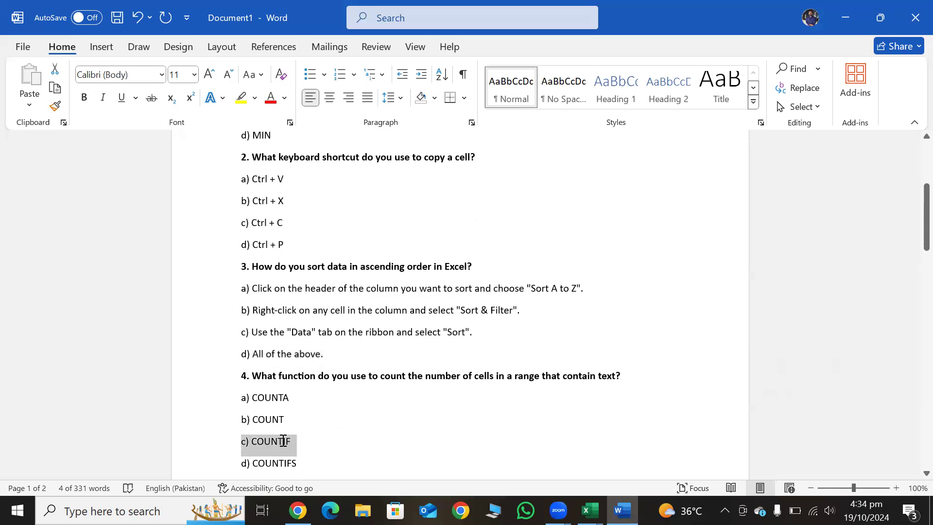
# - Look briefly at Sheet1 in Excel, return to the Word quiz and highlight question 5's answer, "A pre-recorded series of actions"
pyautogui.scroll(-3, 245, 355)
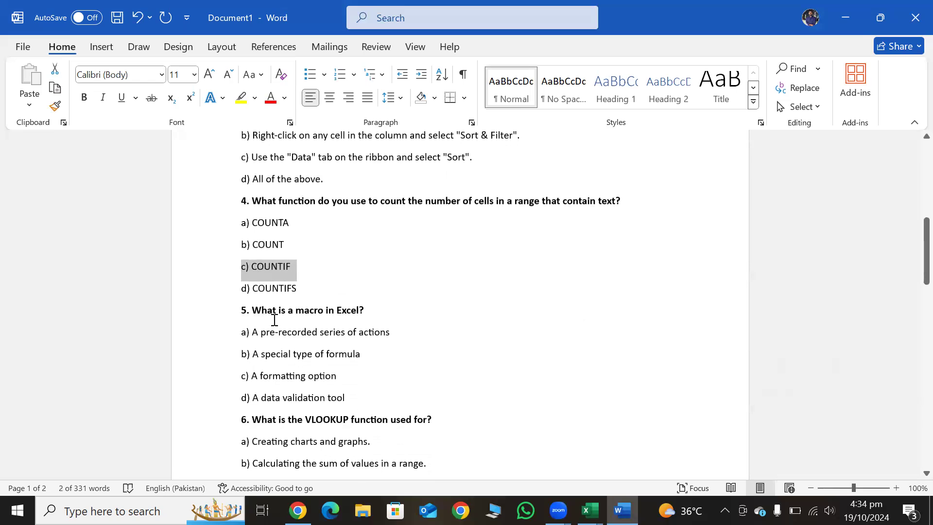
pyautogui.hotkey('alt', 'Tab')
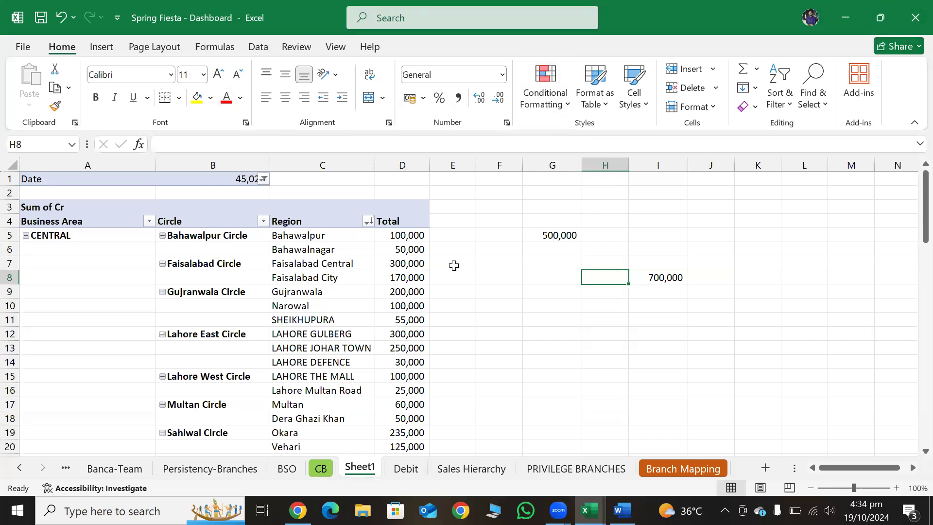
pyautogui.moveTo(382, 422)
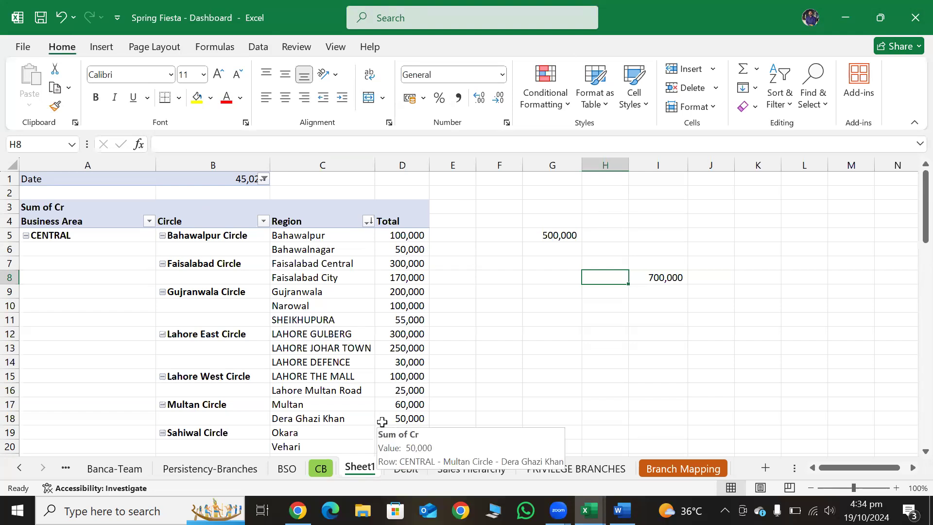
pyautogui.hotkey('alt', 'Tab')
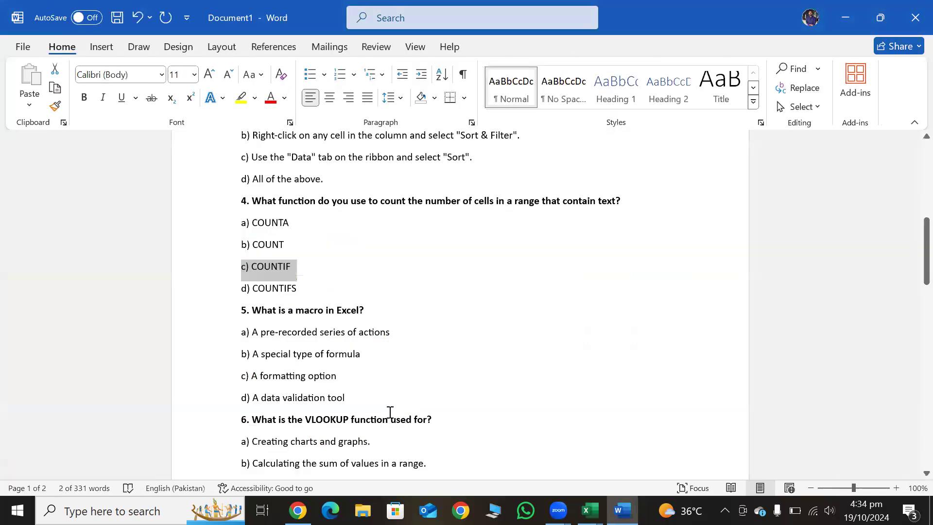
pyautogui.moveTo(276, 333); pyautogui.dragTo(384, 335)
pyautogui.click(481, 388)
# - Highlight "Looking up values in a table based on a specific key." as the answer to question 6 on VLOOKUP
pyautogui.scroll(-2, 462, 391)
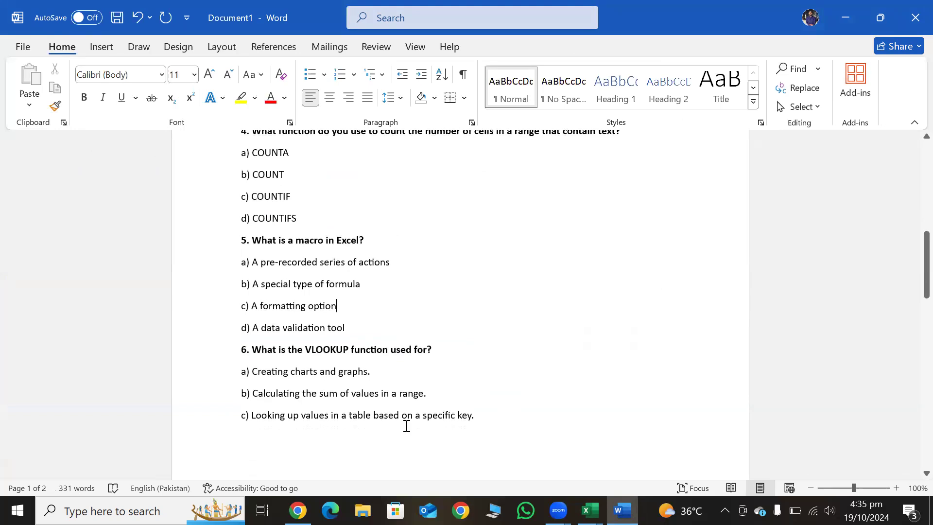
pyautogui.scroll(-1, 406, 423)
pyautogui.moveTo(260, 383); pyautogui.dragTo(491, 383)
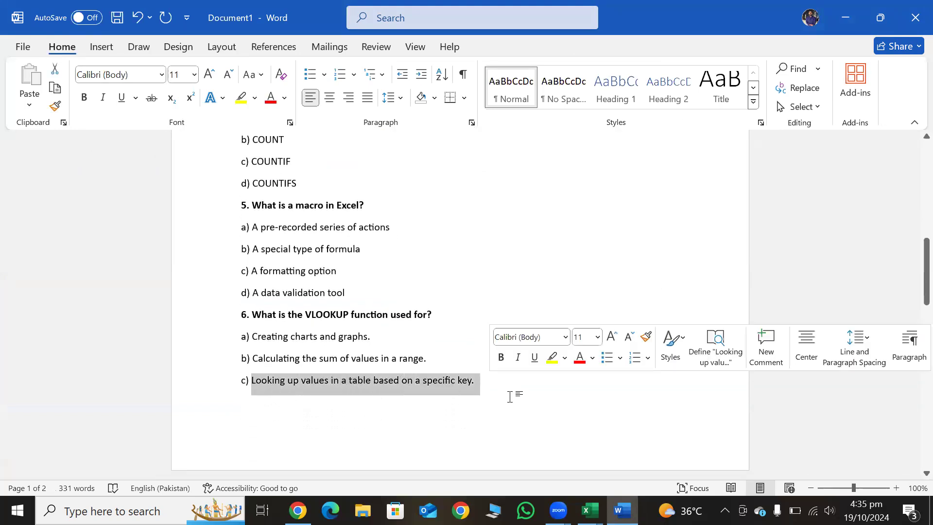
pyautogui.click(509, 396)
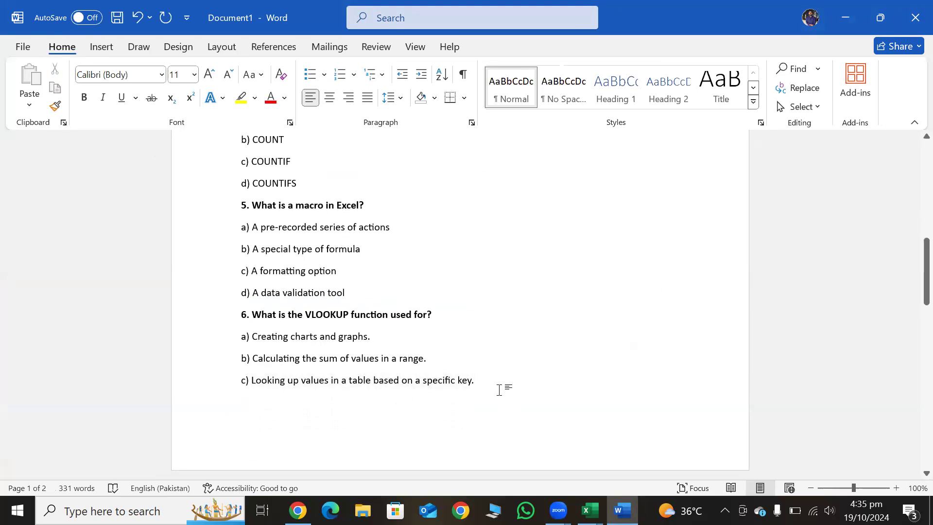
# - Highlight "The intersection of a row and column" as question 7's answer and SUM () as question 8's answer
pyautogui.scroll(-5, 499, 389)
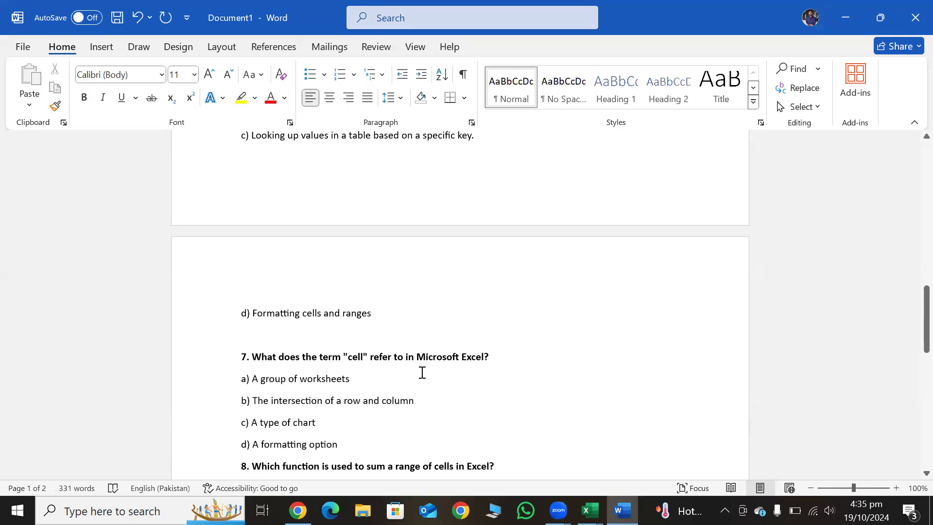
pyautogui.moveTo(254, 403); pyautogui.dragTo(403, 406)
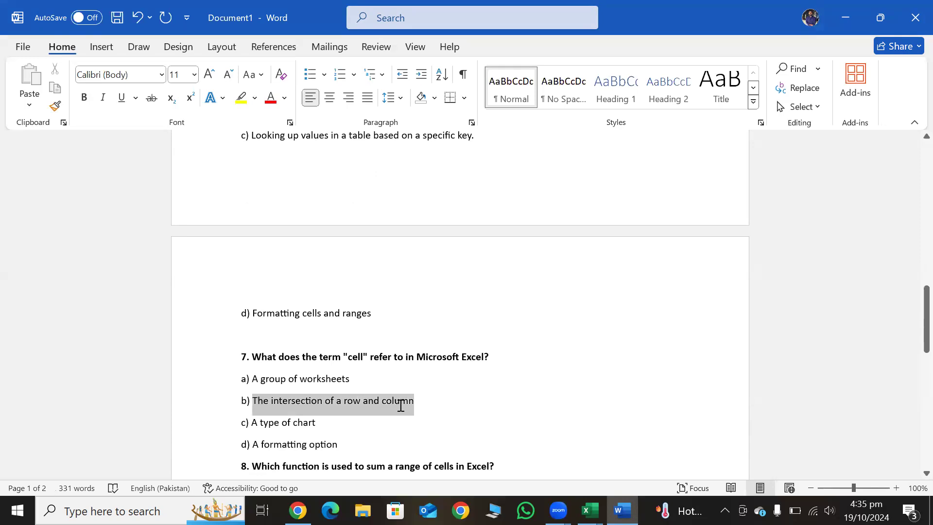
pyautogui.click(508, 423)
pyautogui.scroll(-3, 374, 441)
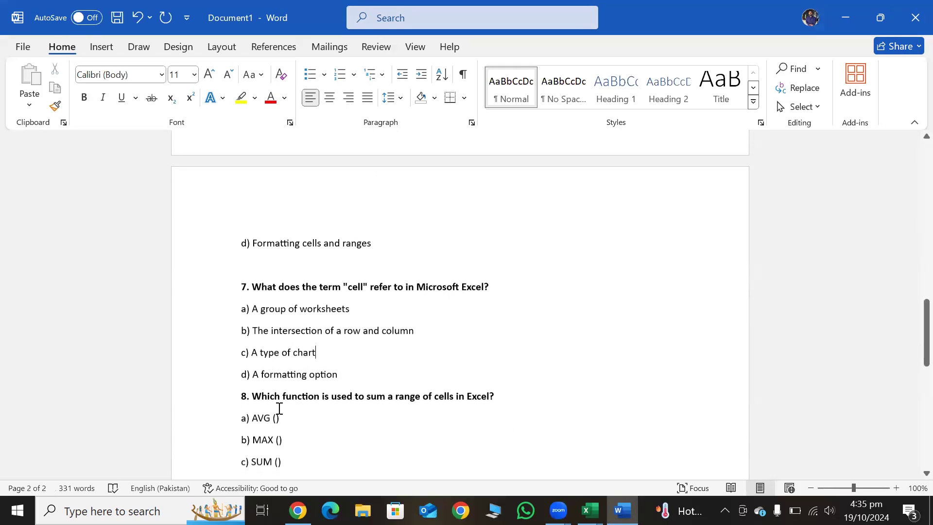
pyautogui.scroll(-3, 277, 408)
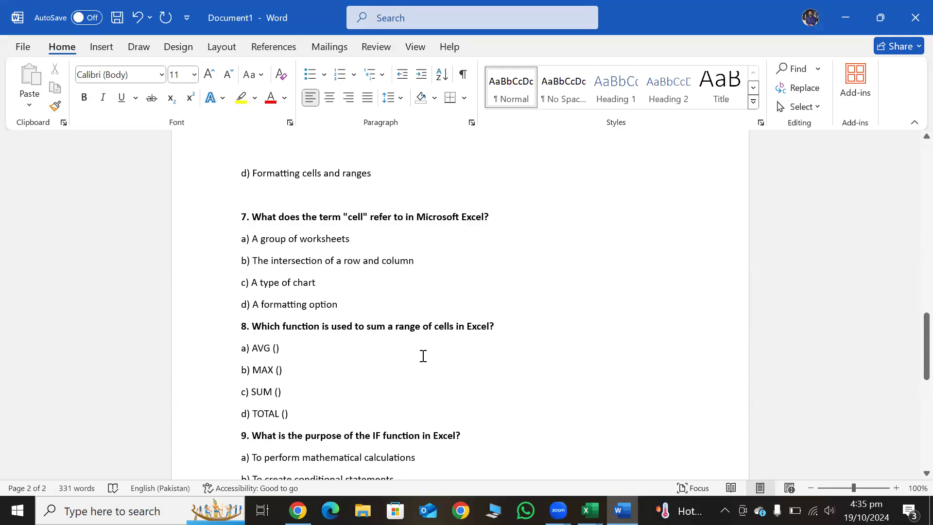
pyautogui.moveTo(251, 391); pyautogui.dragTo(358, 391)
pyautogui.click(418, 416)
# - Highlight "To create conditional statements" as the answer to question 9 on the IF function
pyautogui.scroll(-4, 423, 418)
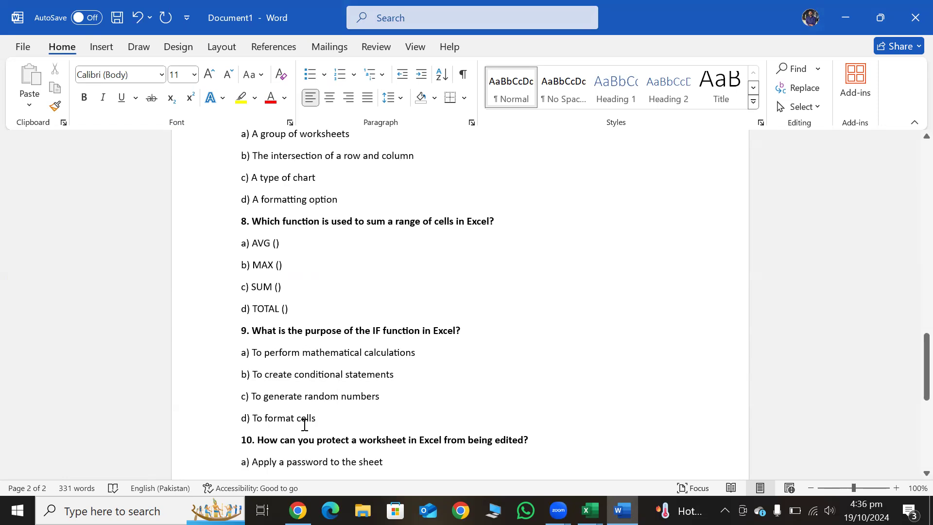
pyautogui.moveTo(253, 377); pyautogui.dragTo(387, 375)
pyautogui.click(558, 410)
# - Highlight the "Use the "Protect Worksheet" option in the Review tab" answer to question 10 on protecting a worksheet
pyautogui.scroll(-3, 337, 342)
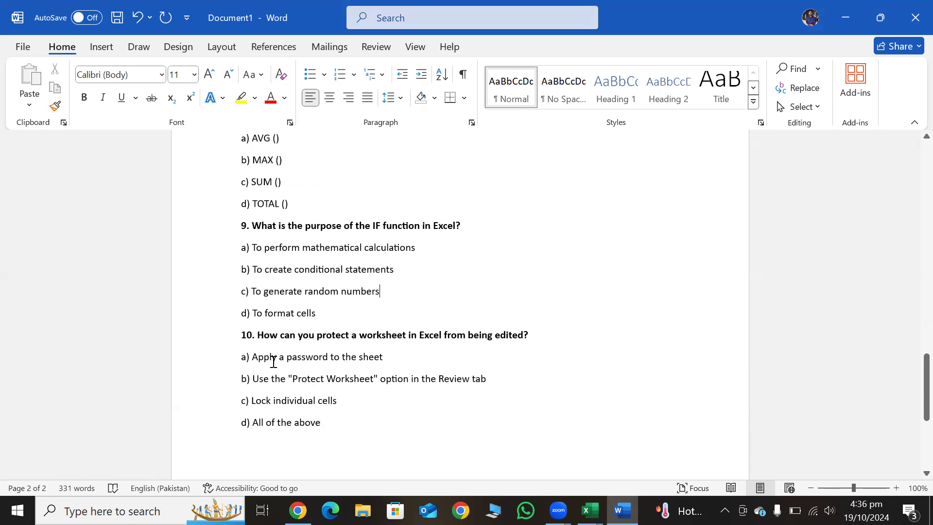
pyautogui.moveTo(292, 382); pyautogui.dragTo(474, 382)
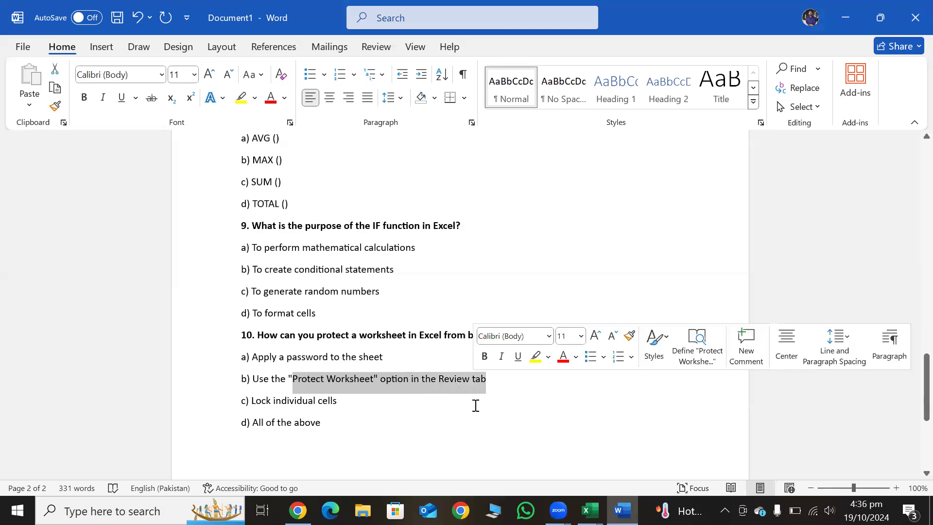
pyautogui.click(242, 379)
pyautogui.moveTo(252, 382); pyautogui.dragTo(486, 383)
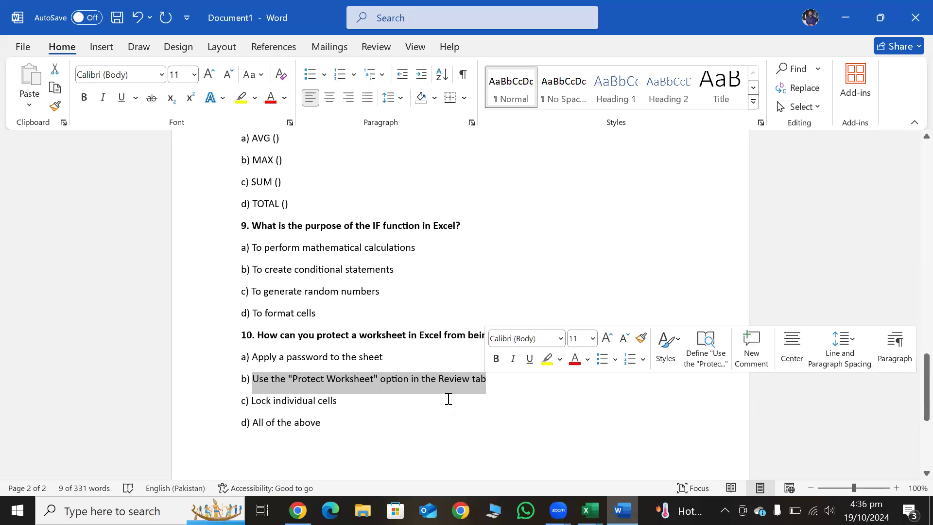
pyautogui.click(437, 421)
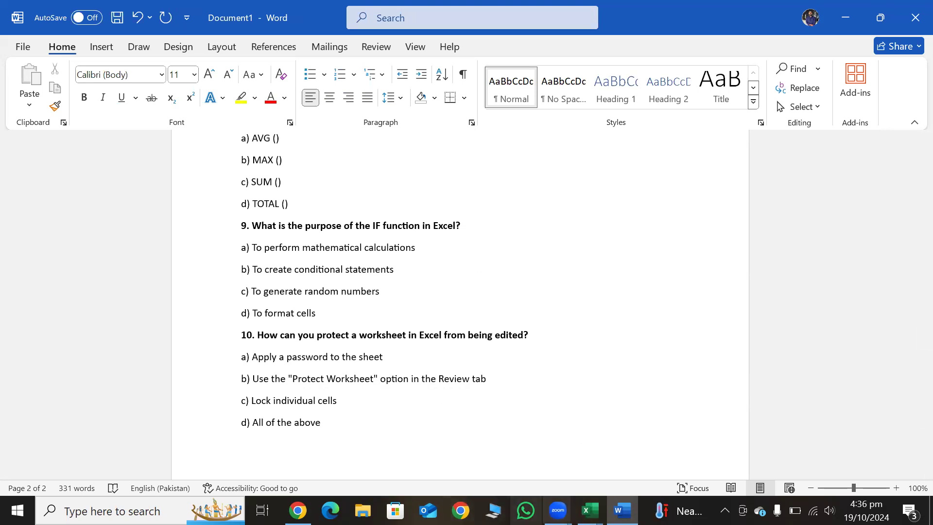
# - Switch to Zoom's screen sharing meeting controls
pyautogui.click(558, 510)
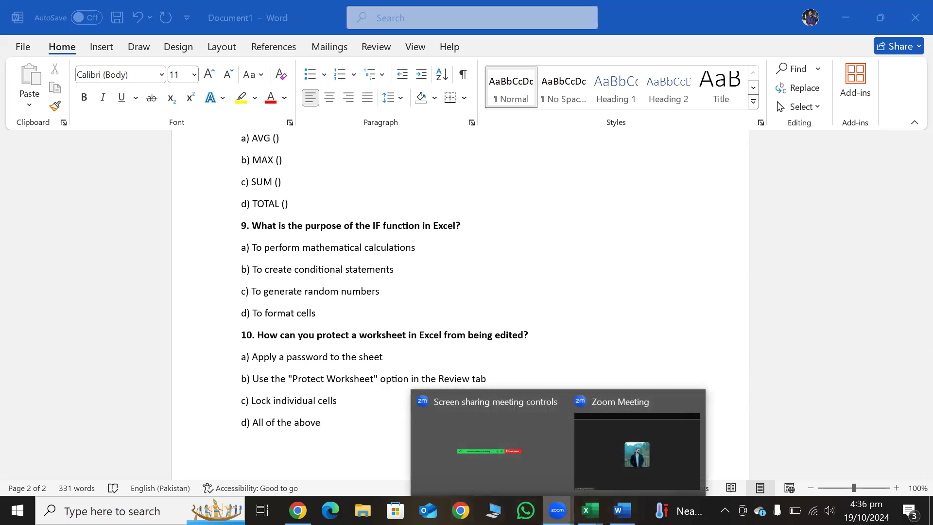
pyautogui.click(516, 448)
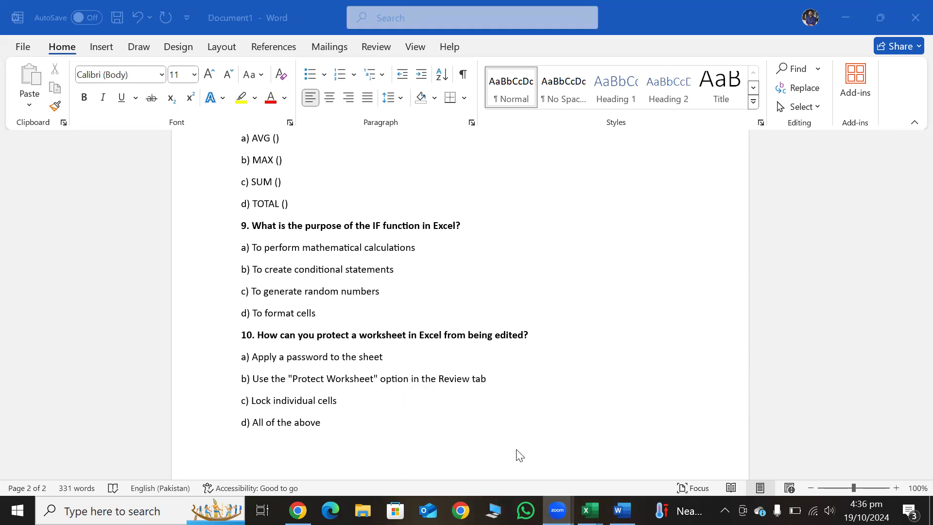